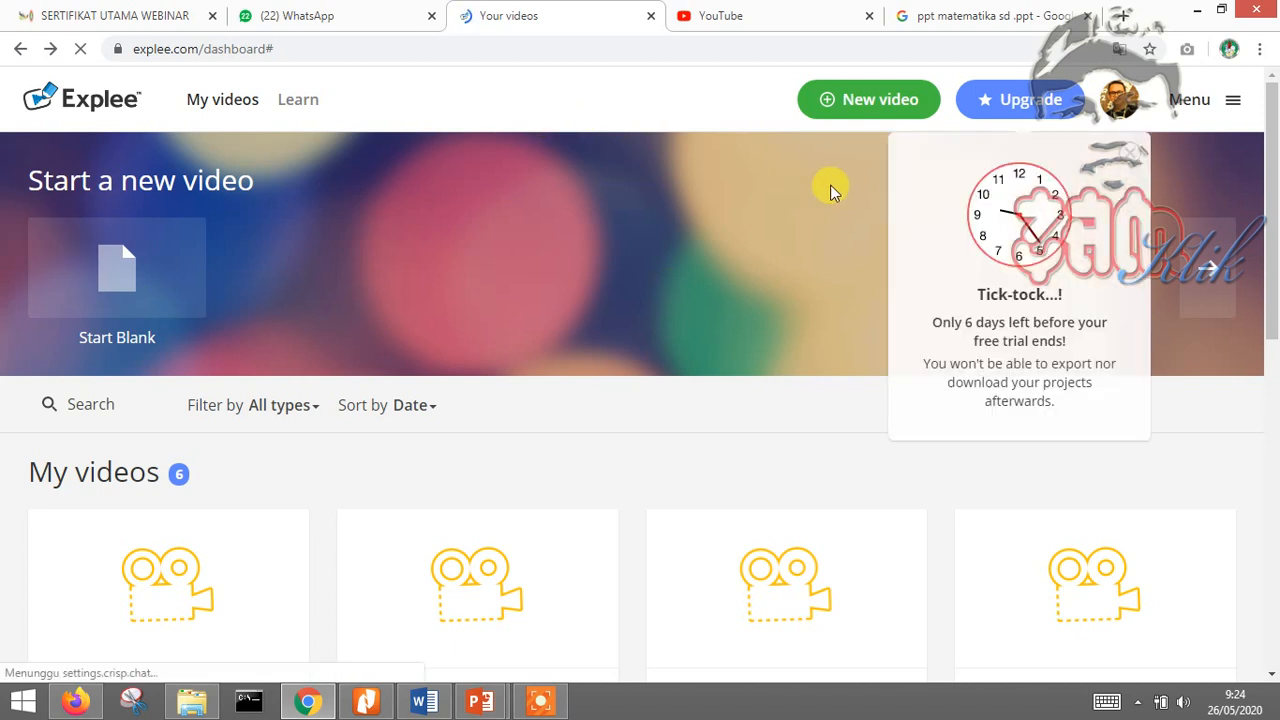
# - Start a new blank video project from the dashboard
pyautogui.click(126, 270)
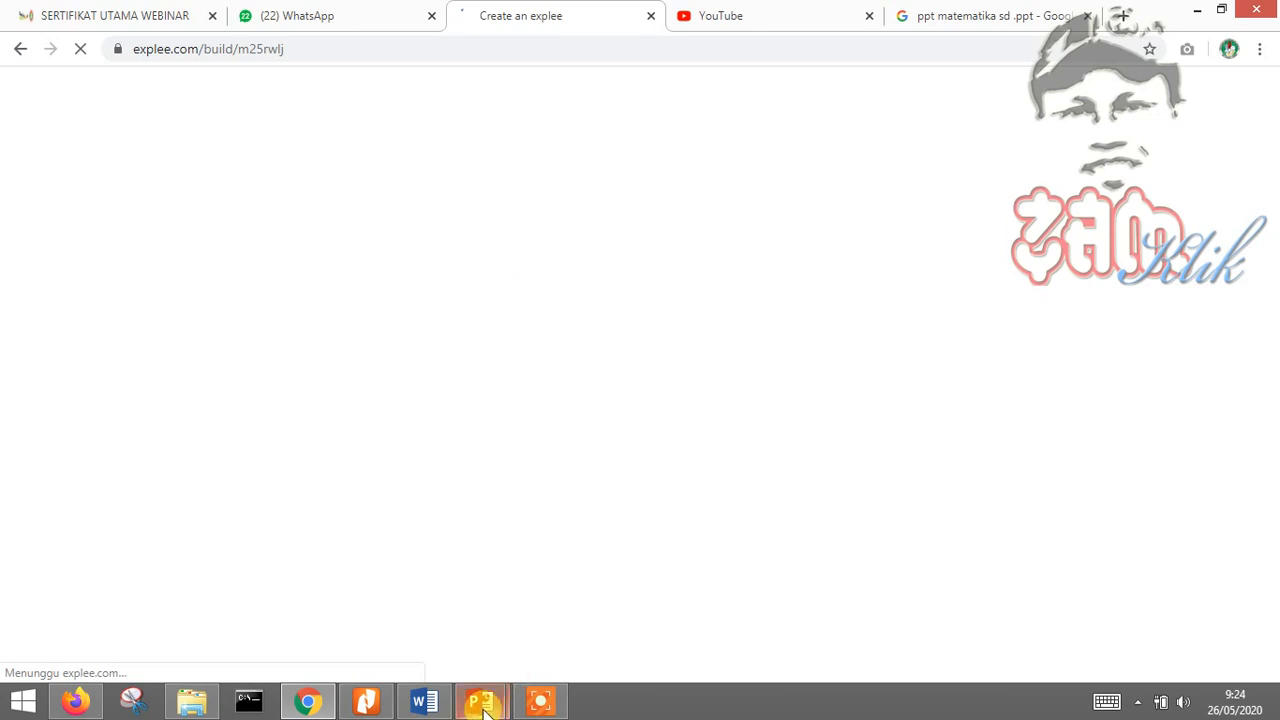
# - Switch to Pengantar MYOB.ppt in PowerPoint and display the Animation Pane for its first slide
pyautogui.moveTo(483, 705)
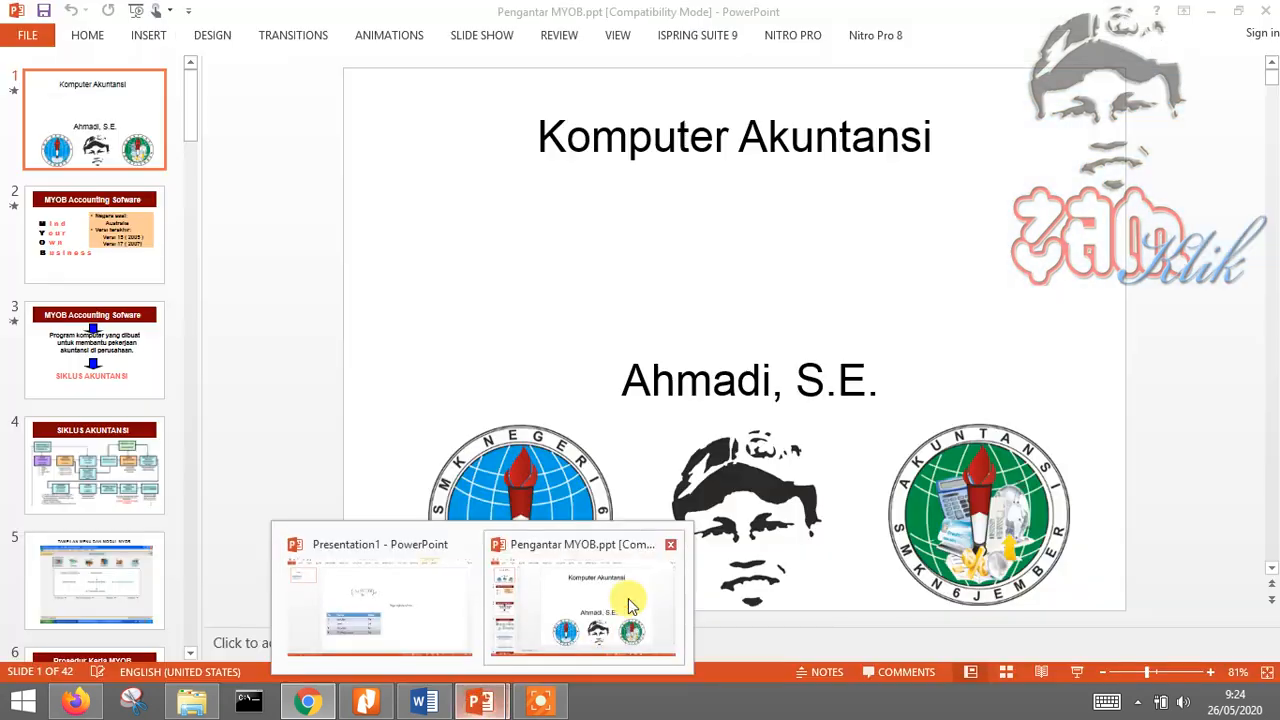
pyautogui.click(628, 601)
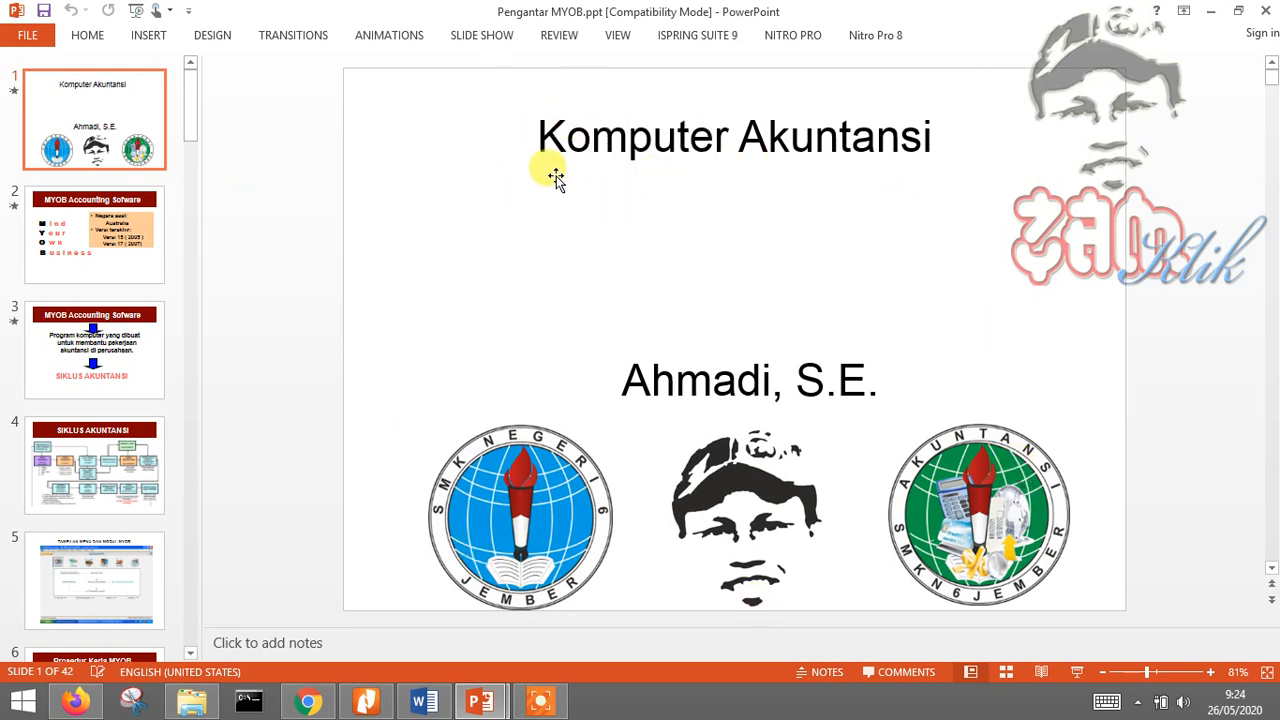
pyautogui.click(397, 45)
pyautogui.click(876, 58)
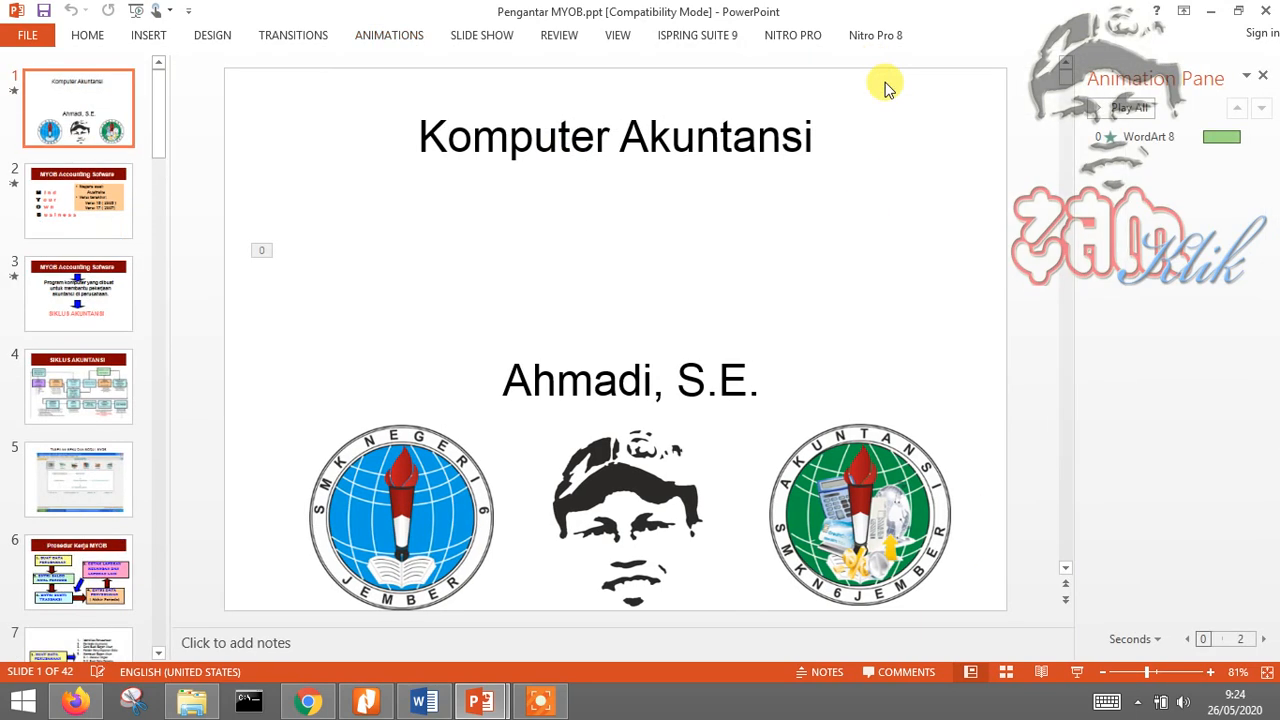
pyautogui.click(712, 243)
pyautogui.click(826, 171)
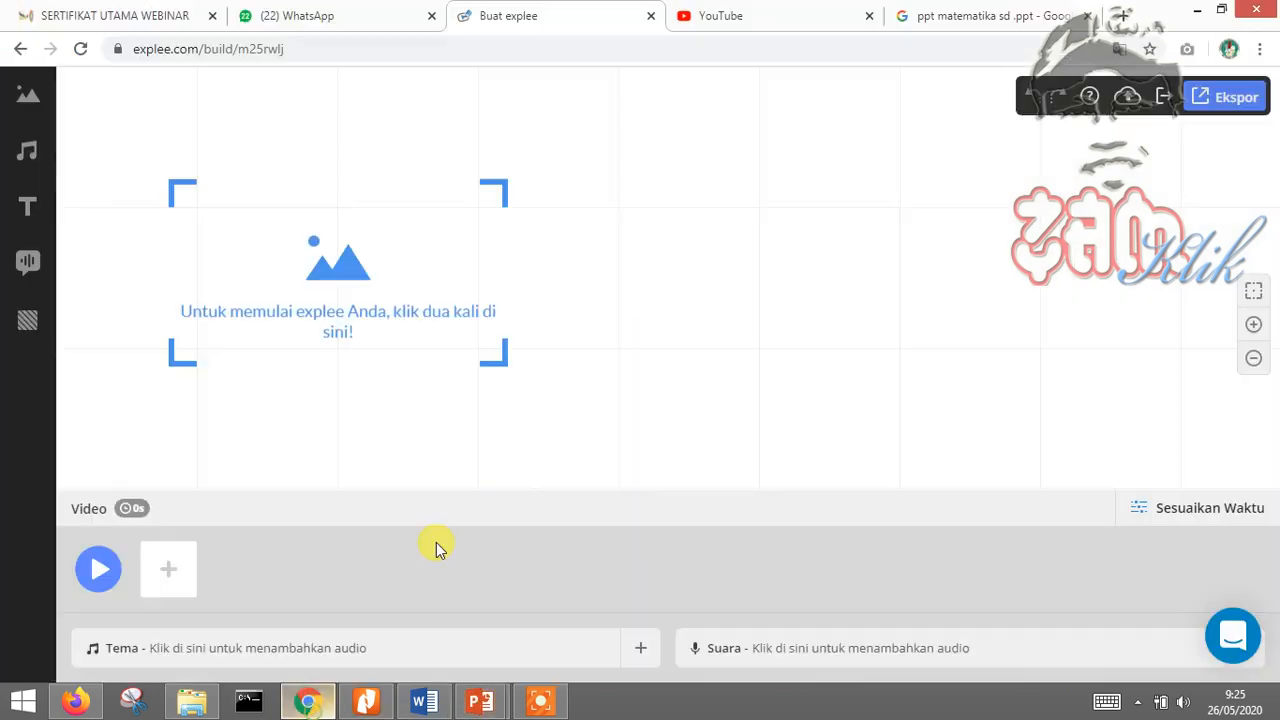
# - Return to the Explee editor in Chrome and choose the TrendHMSansFour font for static text
pyautogui.click(308, 700)
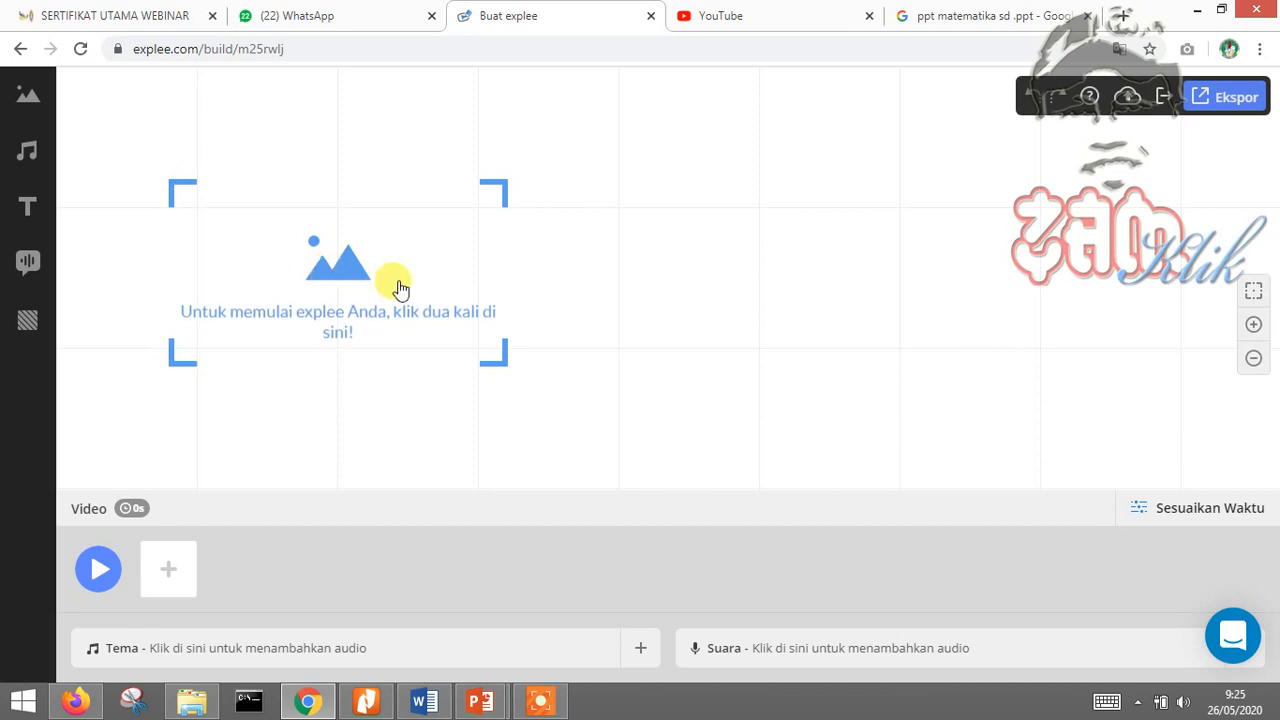
pyautogui.doubleClick(323, 324)
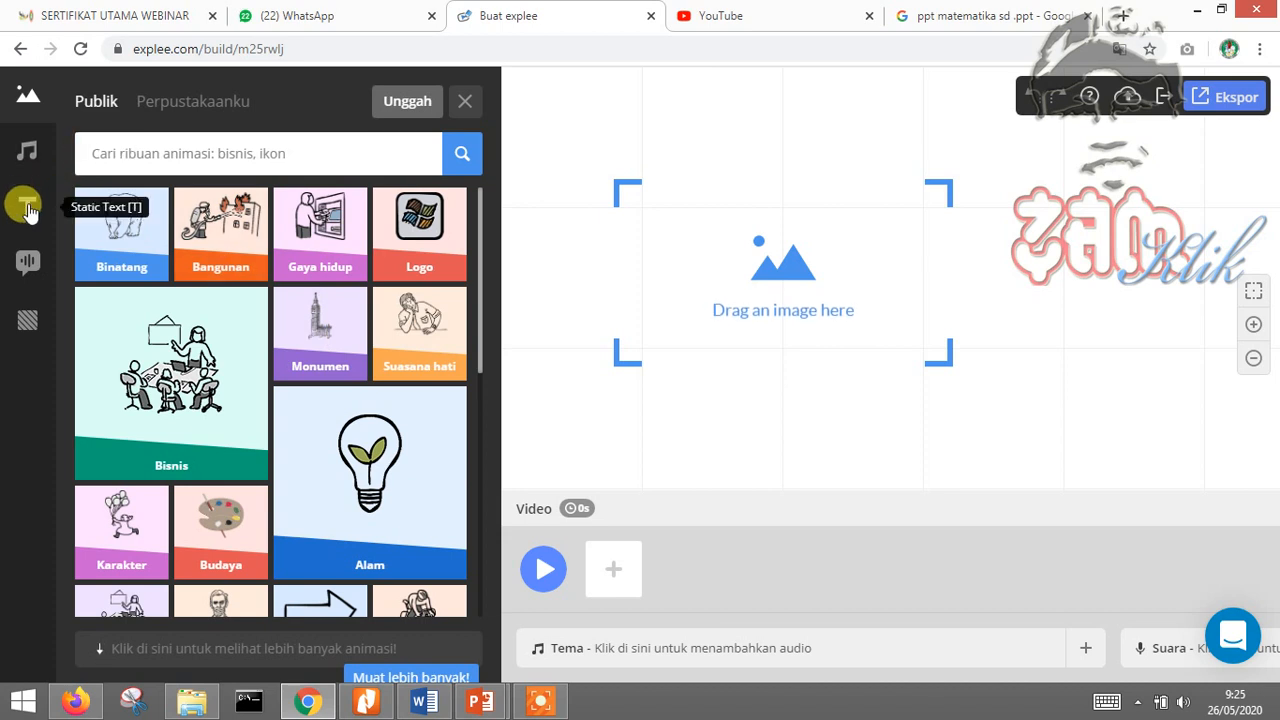
pyautogui.click(27, 210)
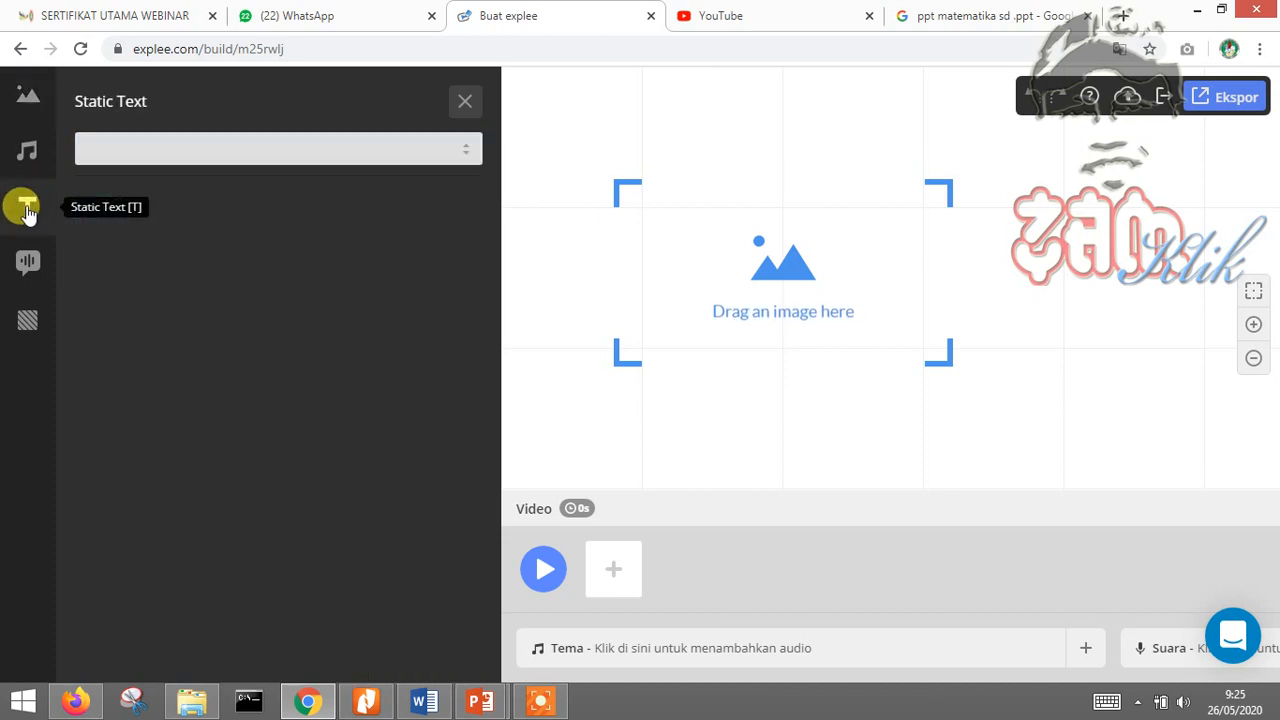
pyautogui.click(229, 156)
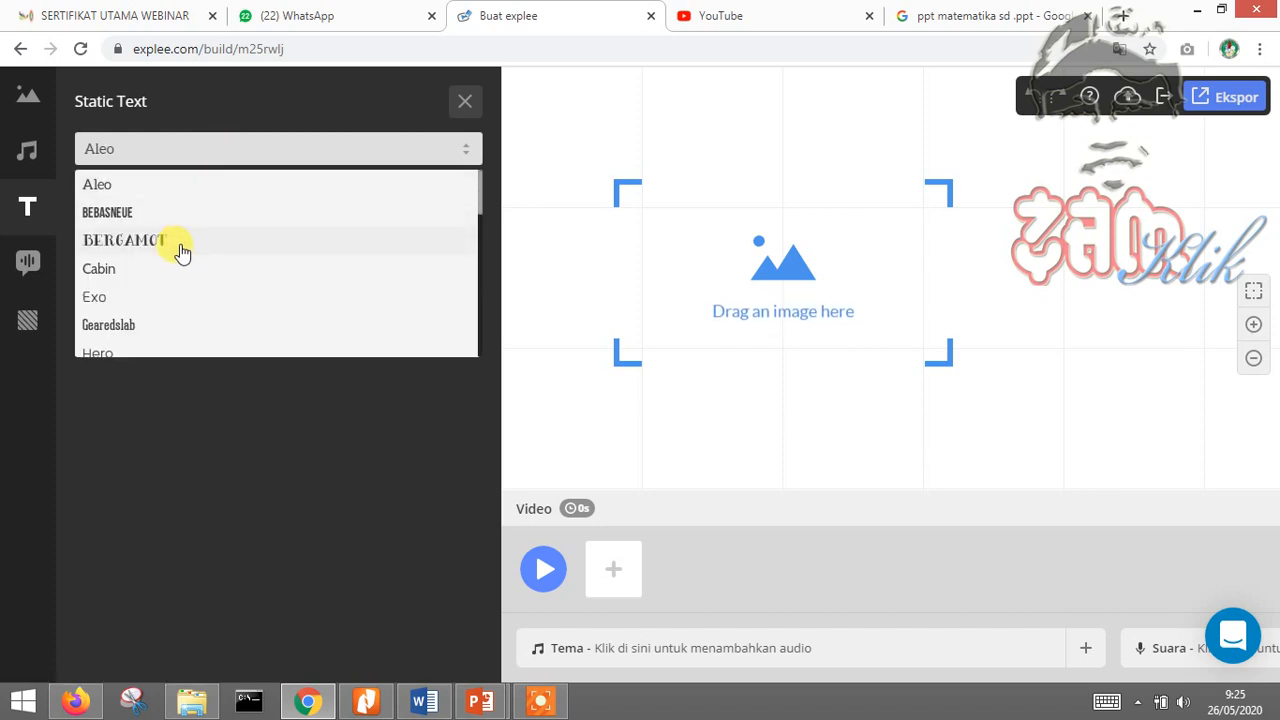
pyautogui.scroll(-5, 257, 257)
pyautogui.scroll(-4, 258, 257)
pyautogui.scroll(3, 258, 257)
pyautogui.scroll(-3, 258, 257)
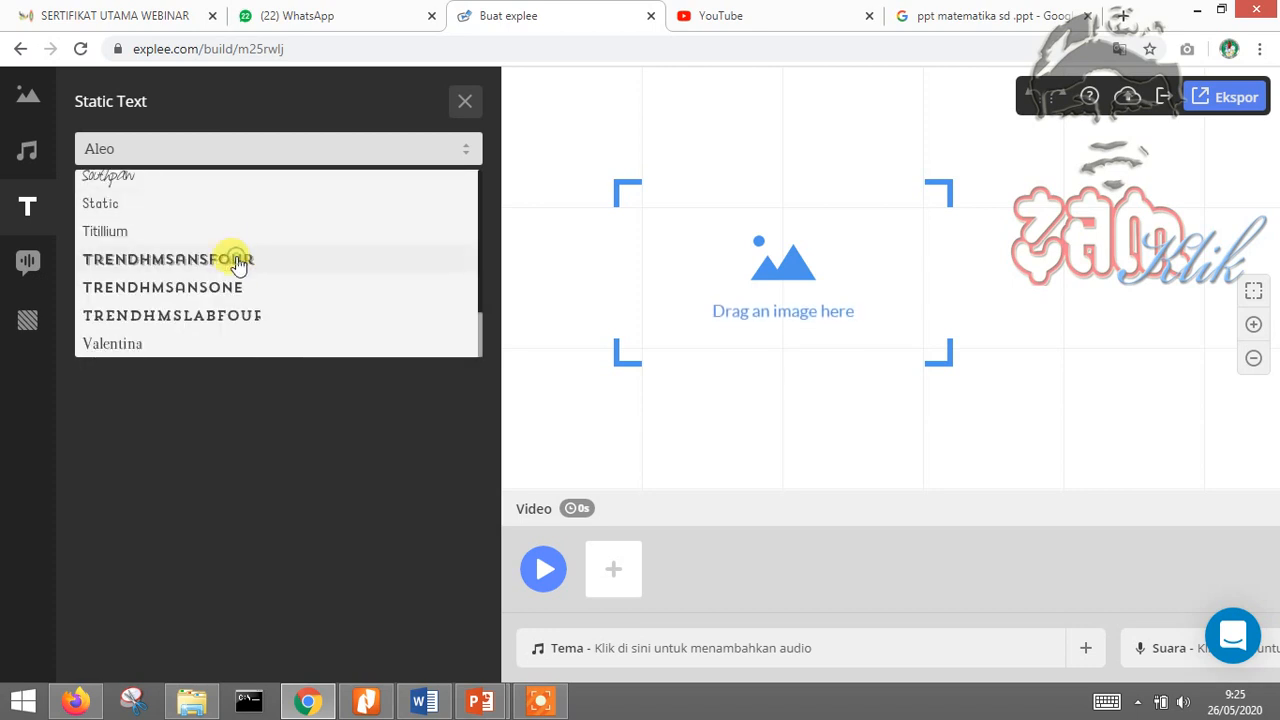
pyautogui.click(240, 262)
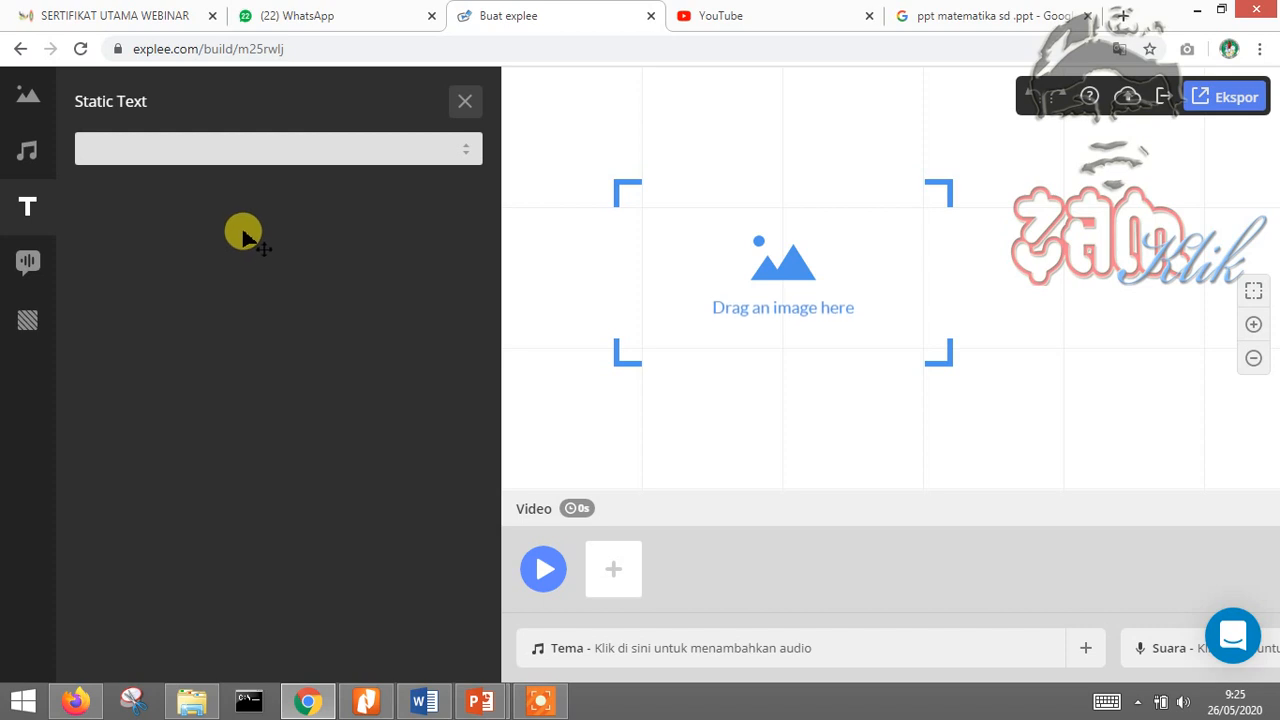
# - Add a static title text in the TrendHMSansFour font to the canvas
pyautogui.click(228, 149)
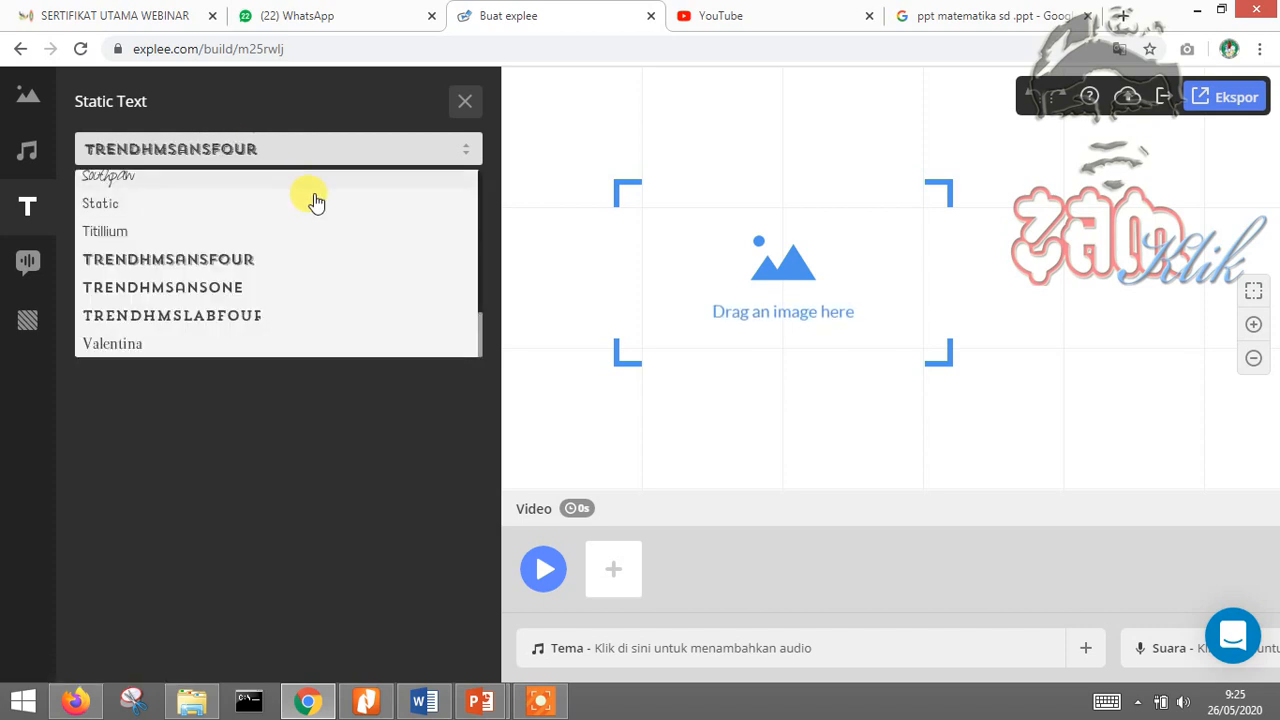
pyautogui.click(465, 101)
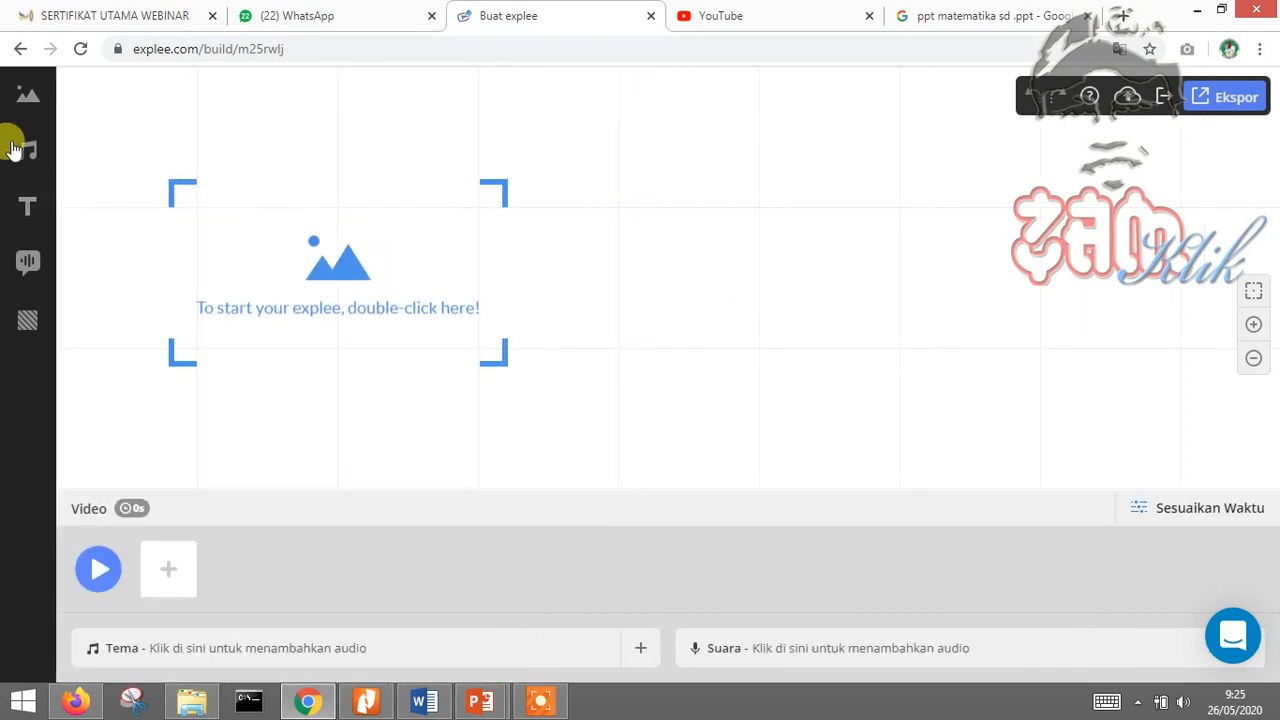
pyautogui.click(25, 207)
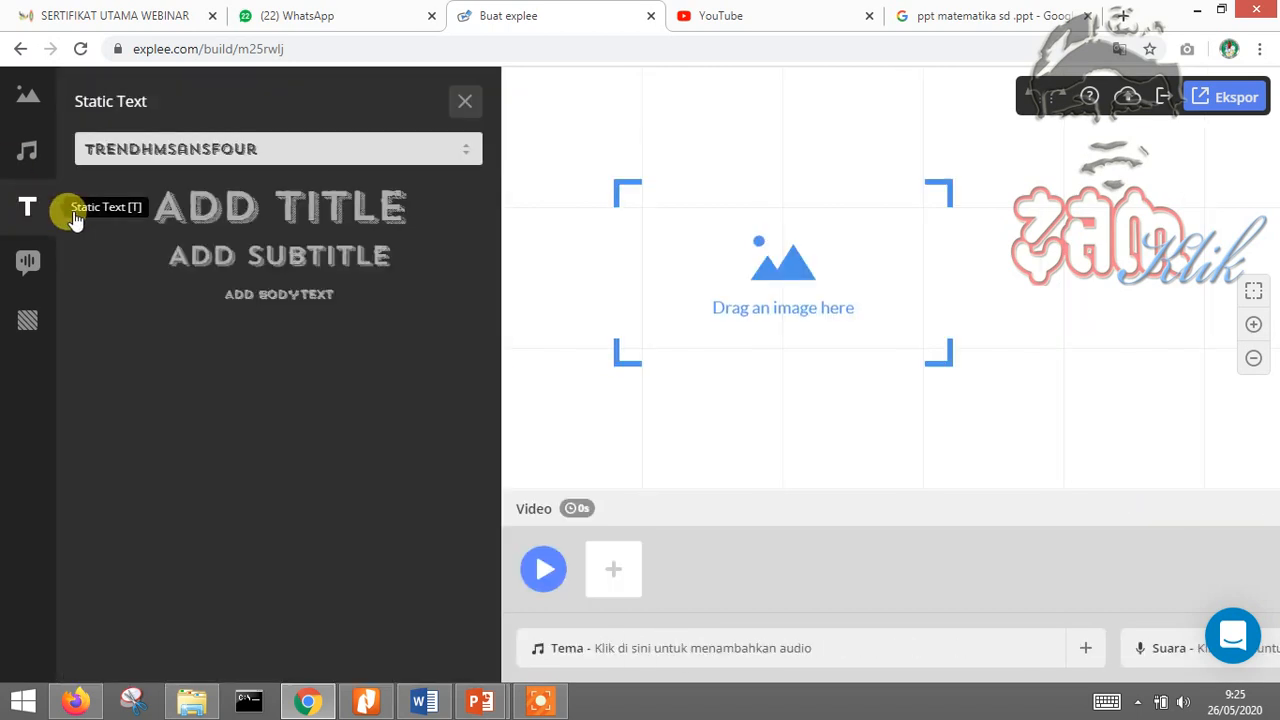
pyautogui.click(285, 220)
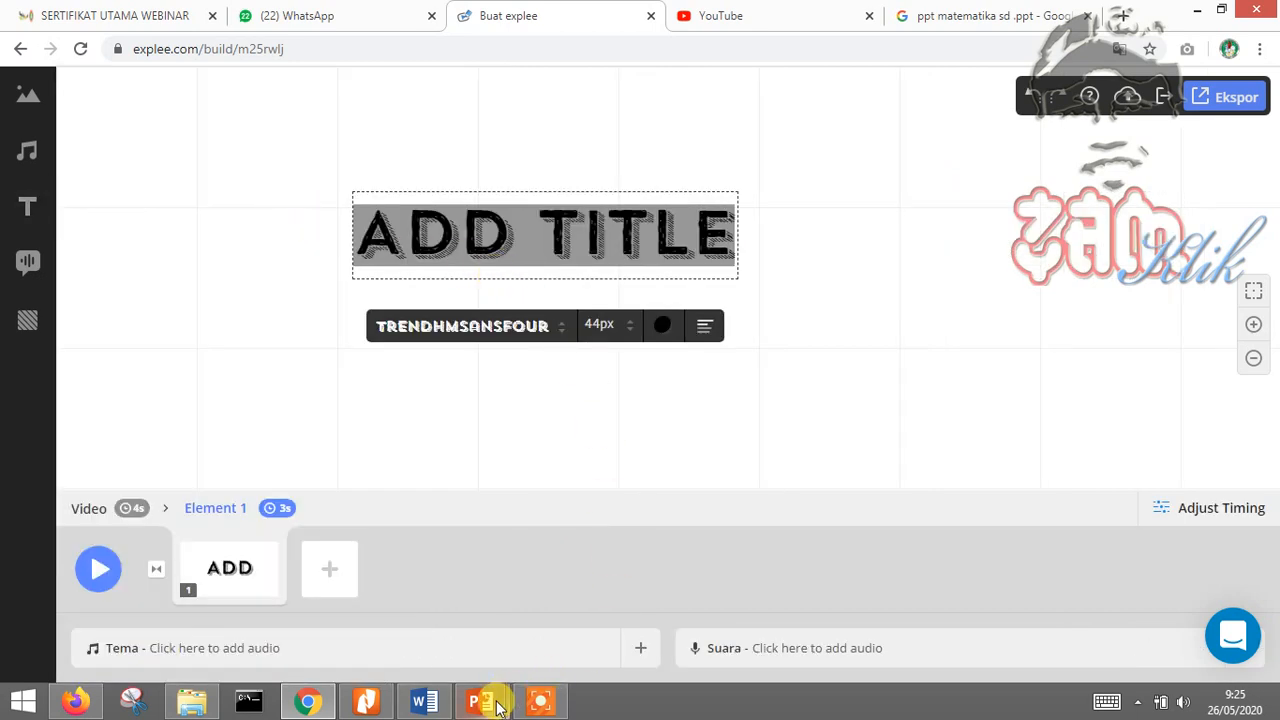
# - Switch to Pengantar MYOB.ppt in PowerPoint and copy the heading "Komputer Akuntansi" from the first slide
pyautogui.moveTo(500, 705)
pyautogui.click(605, 597)
pyautogui.click(613, 140)
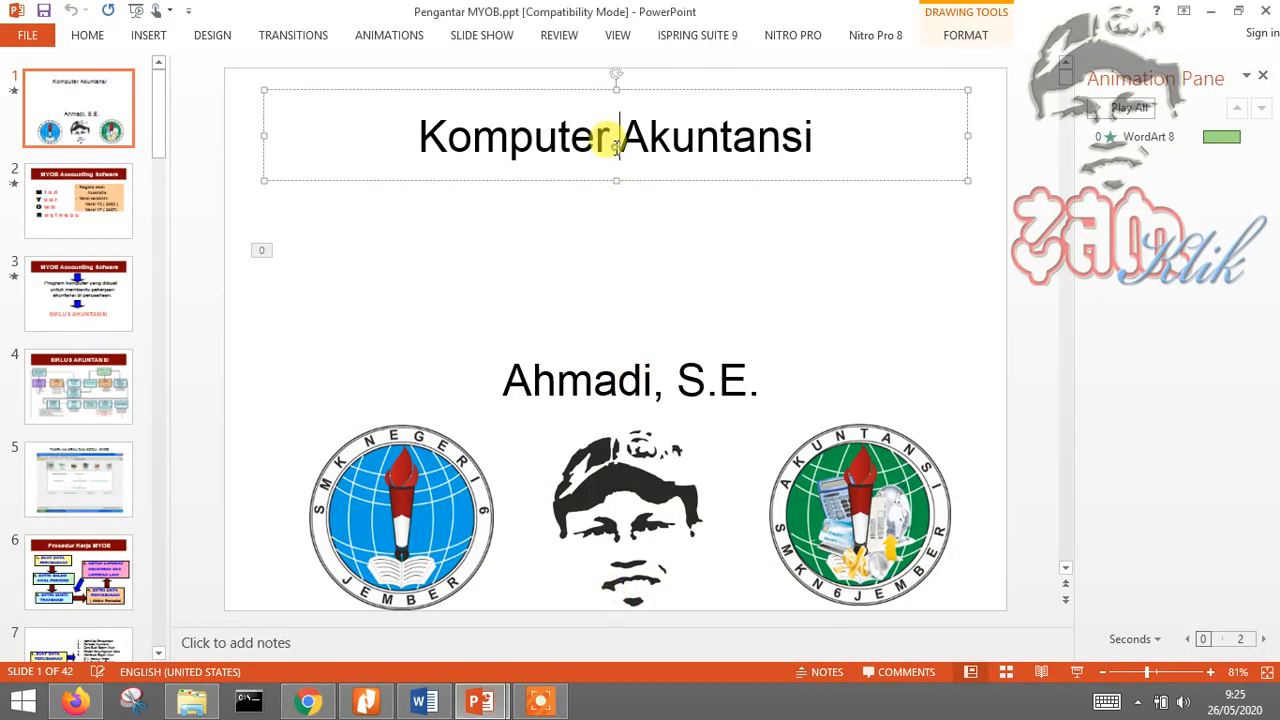
pyautogui.moveTo(820, 130); pyautogui.dragTo(435, 125)
pyautogui.hotkey('ctrl', 'c')
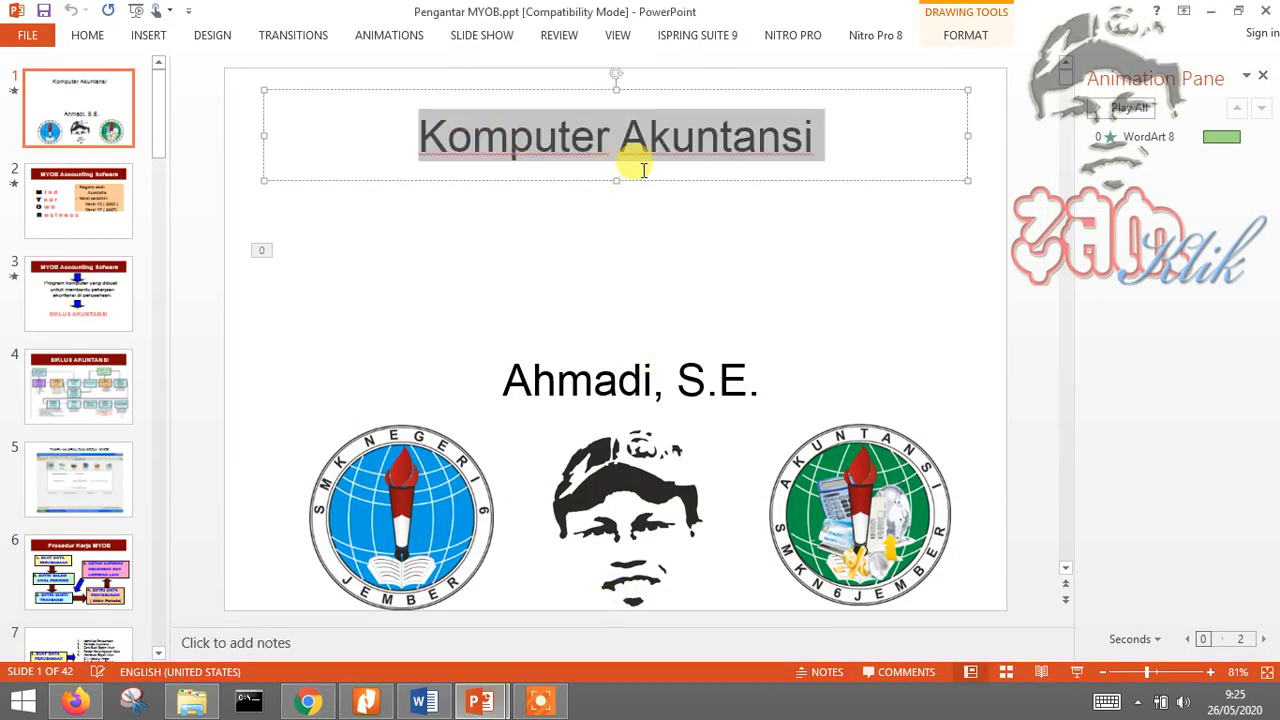
# - Switch back to Explee in Chrome and replace the placeholder title with the copied text "Komputer Akuntansi"
pyautogui.click(313, 705)
pyautogui.click(500, 232)
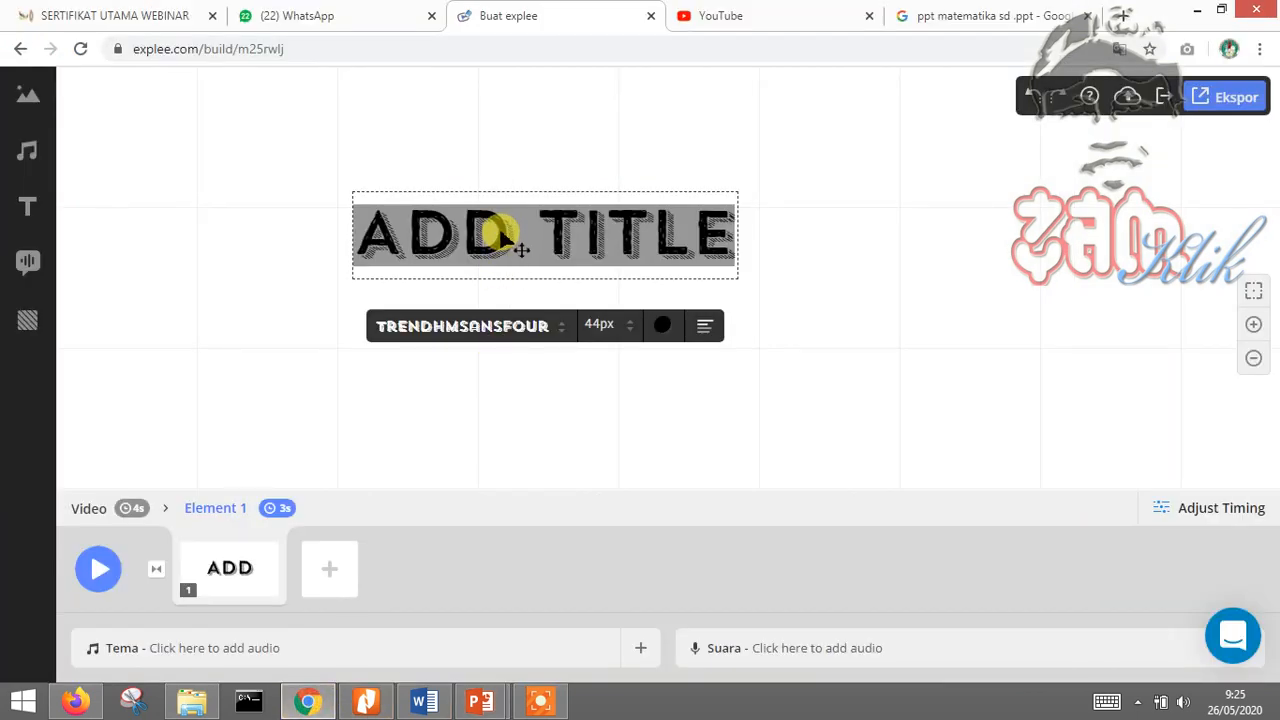
pyautogui.hotkey('ctrl', 'v')
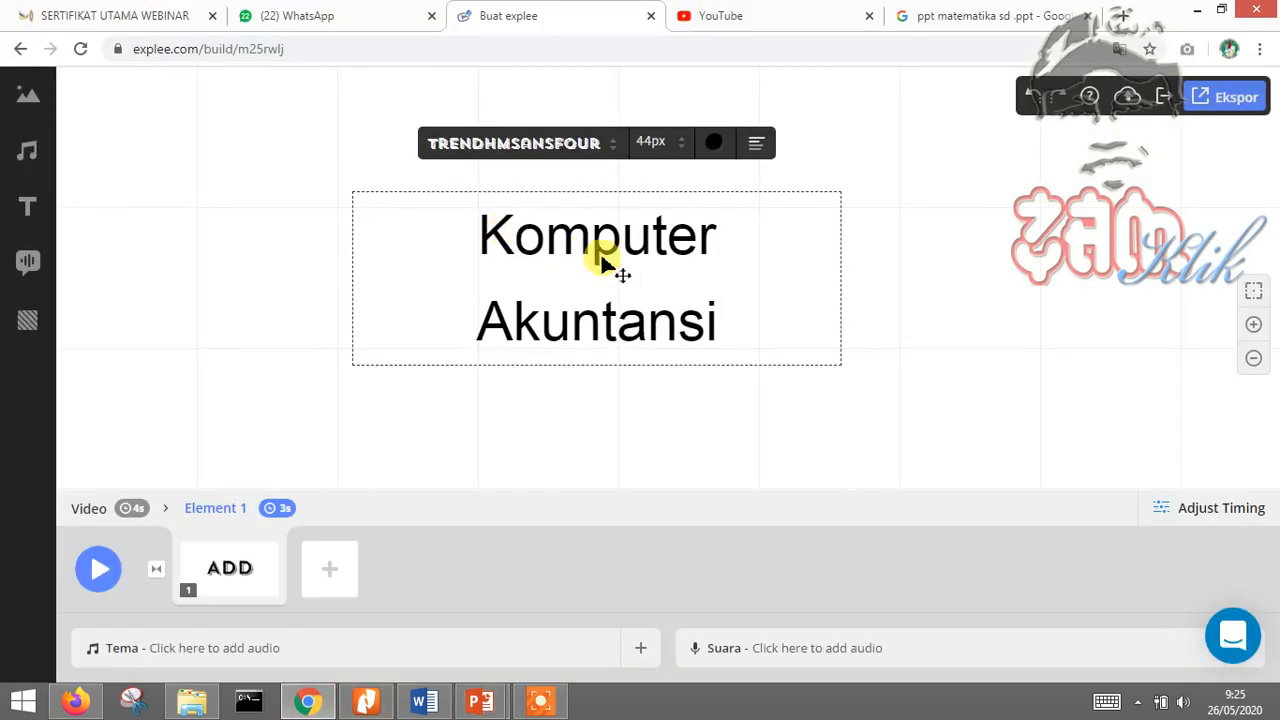
# - Set the font size of the whole "Komputer Akuntansi" title to 24px
pyautogui.hotkey('ctrl', 'a')
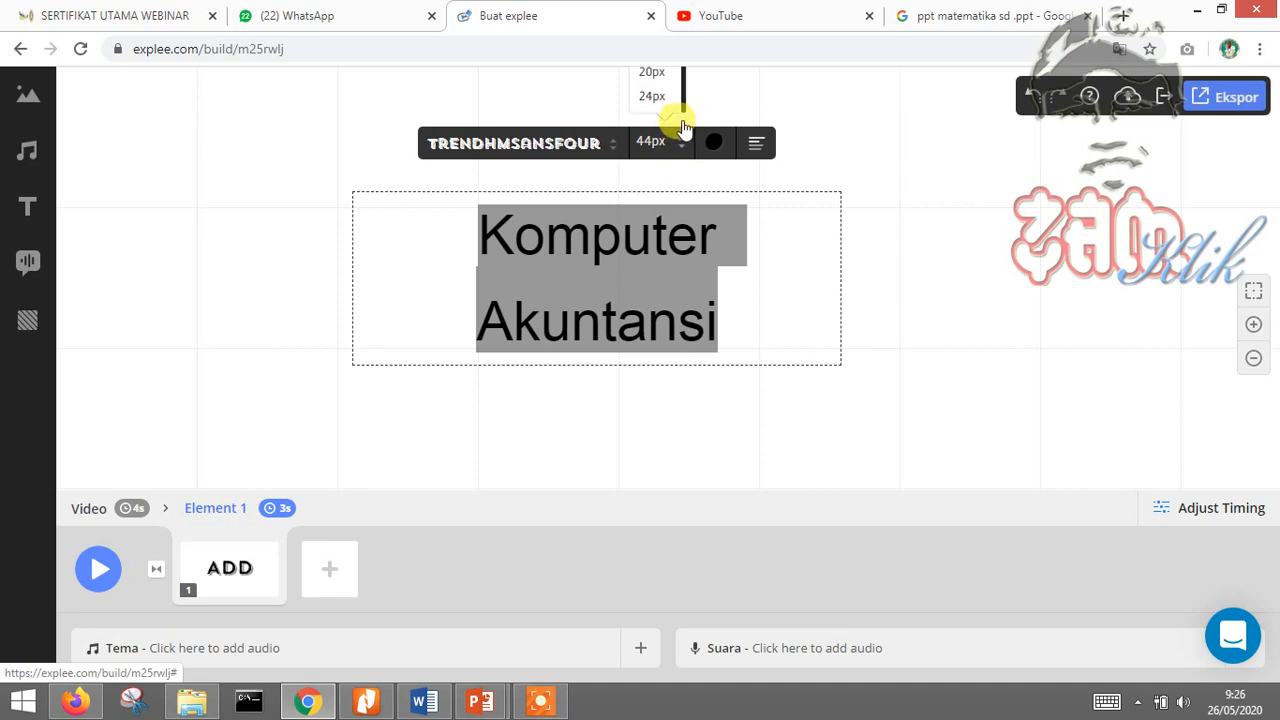
pyautogui.click(668, 96)
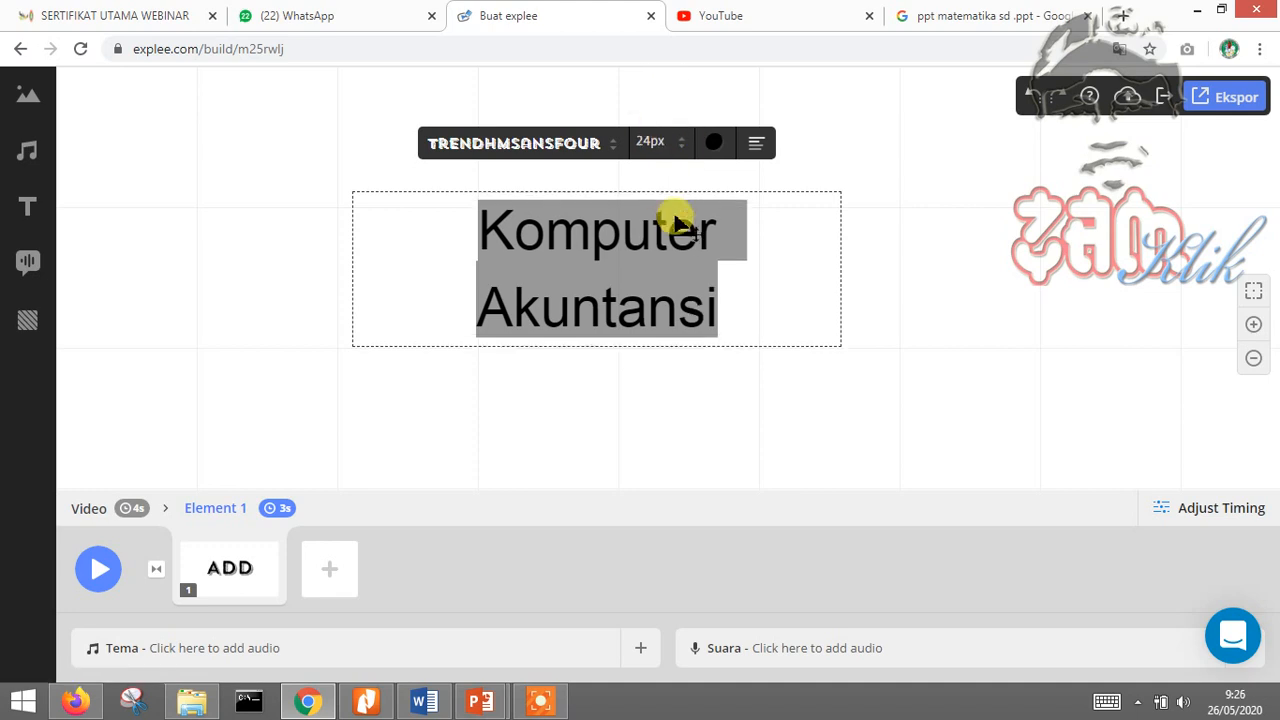
pyautogui.click(682, 285)
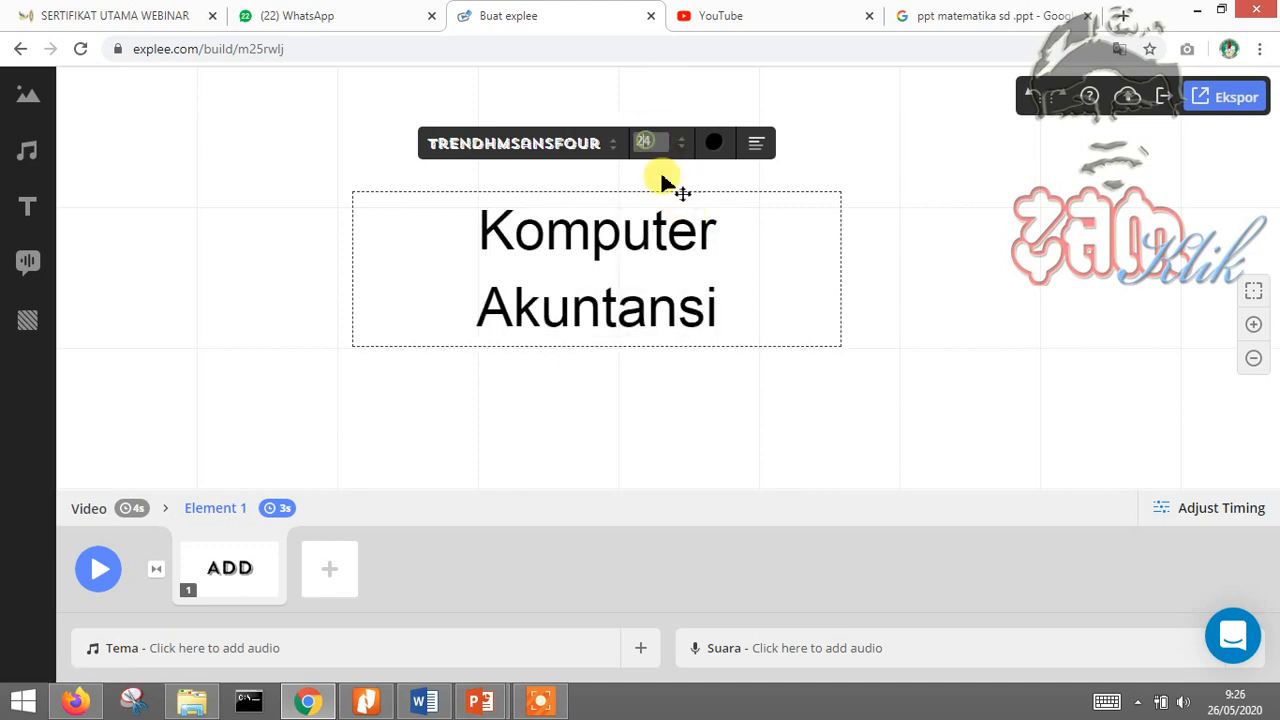
pyautogui.moveTo(716, 320); pyautogui.dragTo(478, 232)
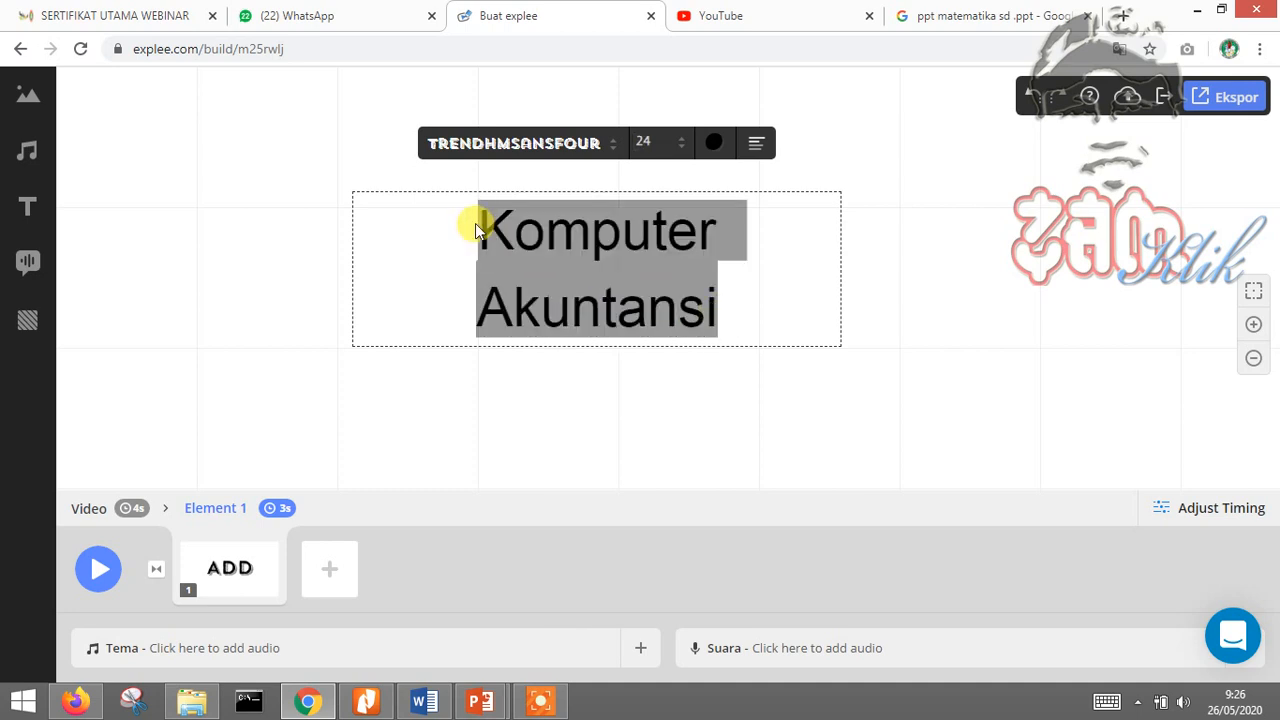
pyautogui.click(650, 141)
pyautogui.click(679, 149)
# - Try copying and pasting the title text within its text box, and delete the duplicated words
pyautogui.tripleClick(716, 320)
pyautogui.hotkey('ctrl', 'c')
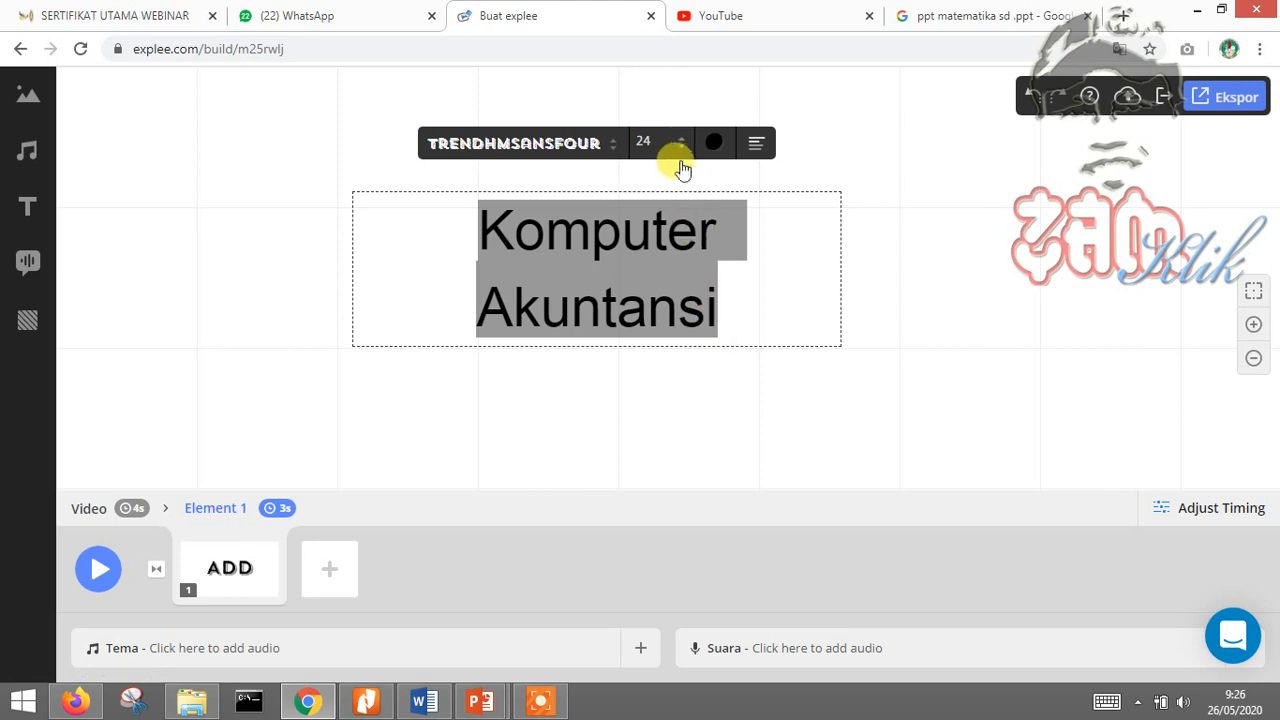
pyautogui.click(656, 140)
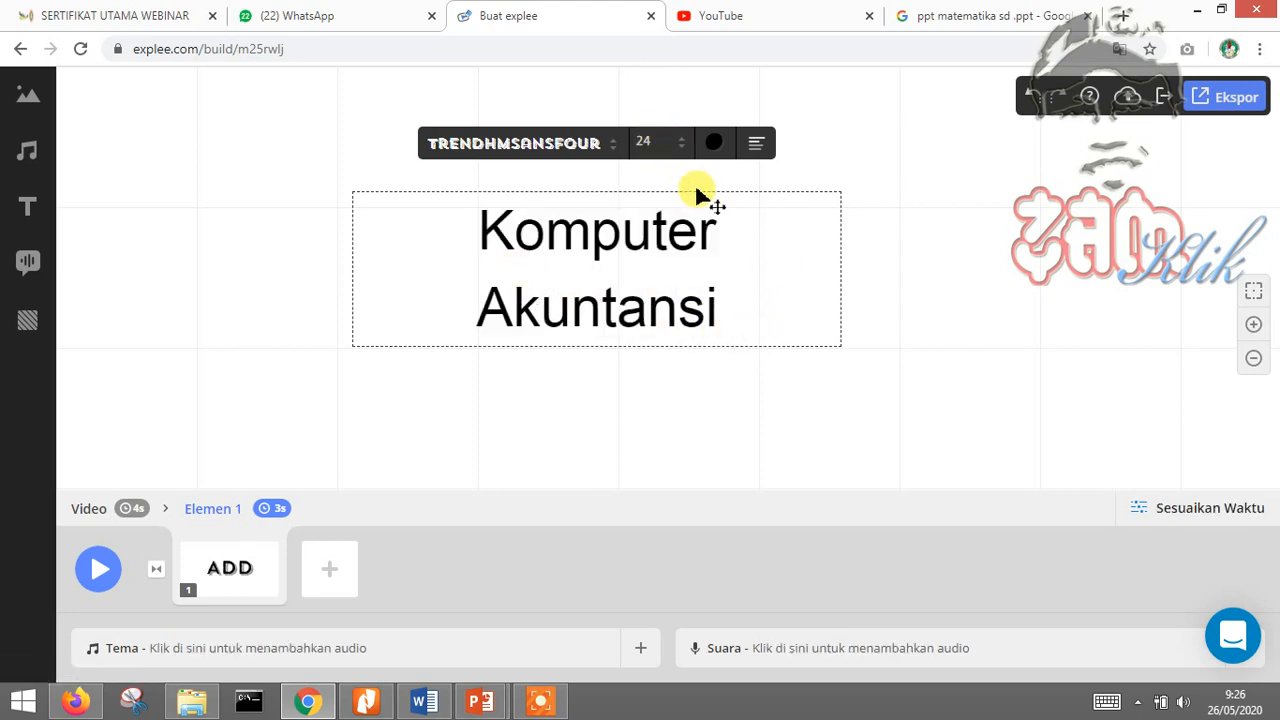
pyautogui.hotkey('ctrl', 'v')
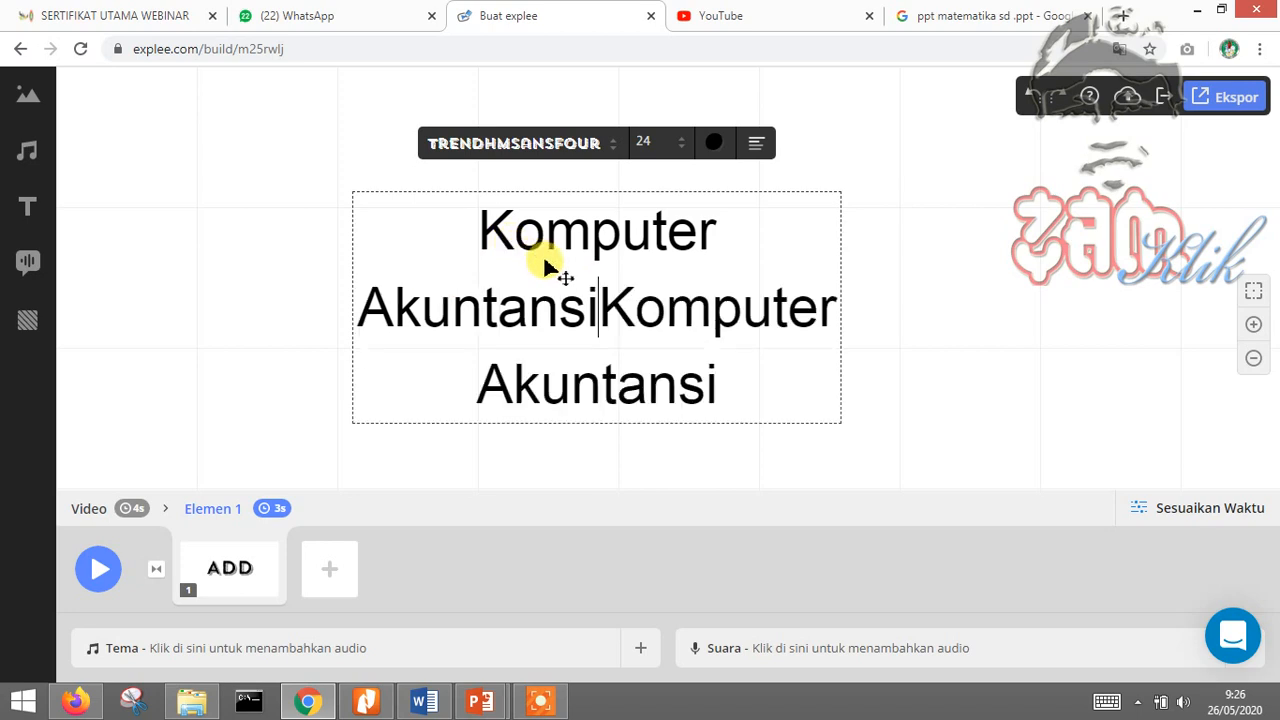
pyautogui.keyDown('shift'); pyautogui.click(725, 384); pyautogui.keyUp('shift')
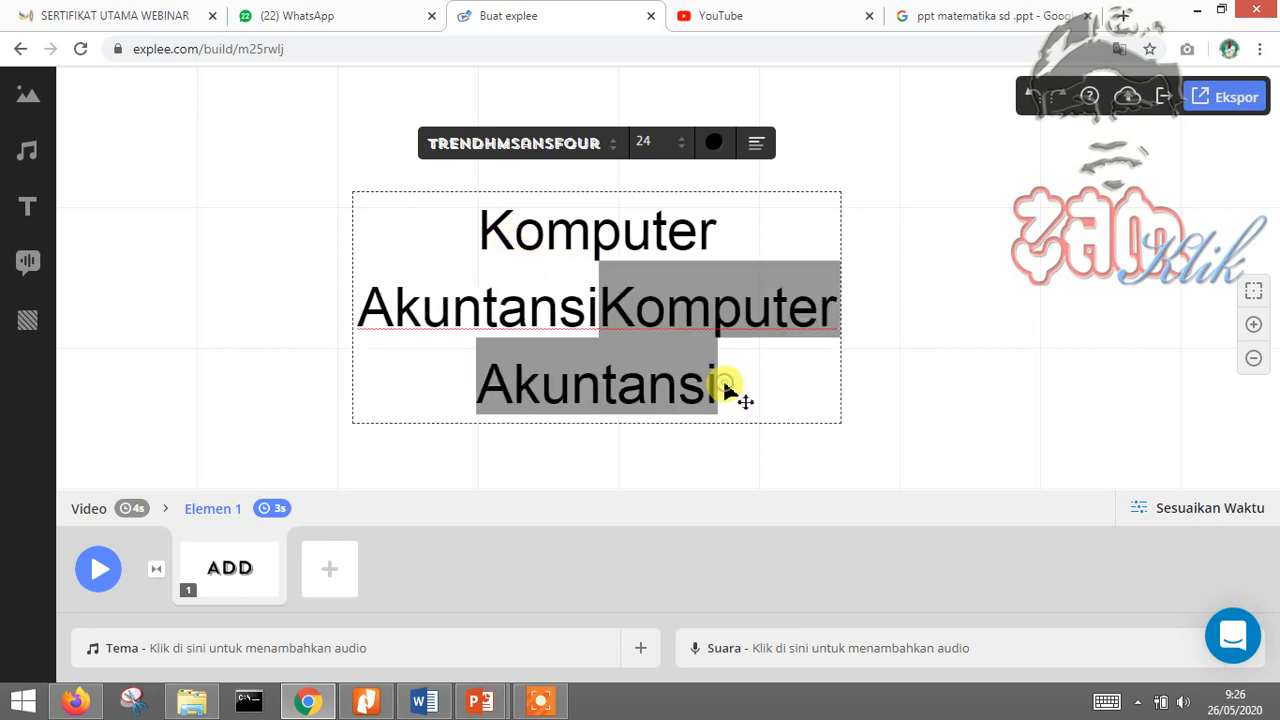
pyautogui.press('BackSpace')
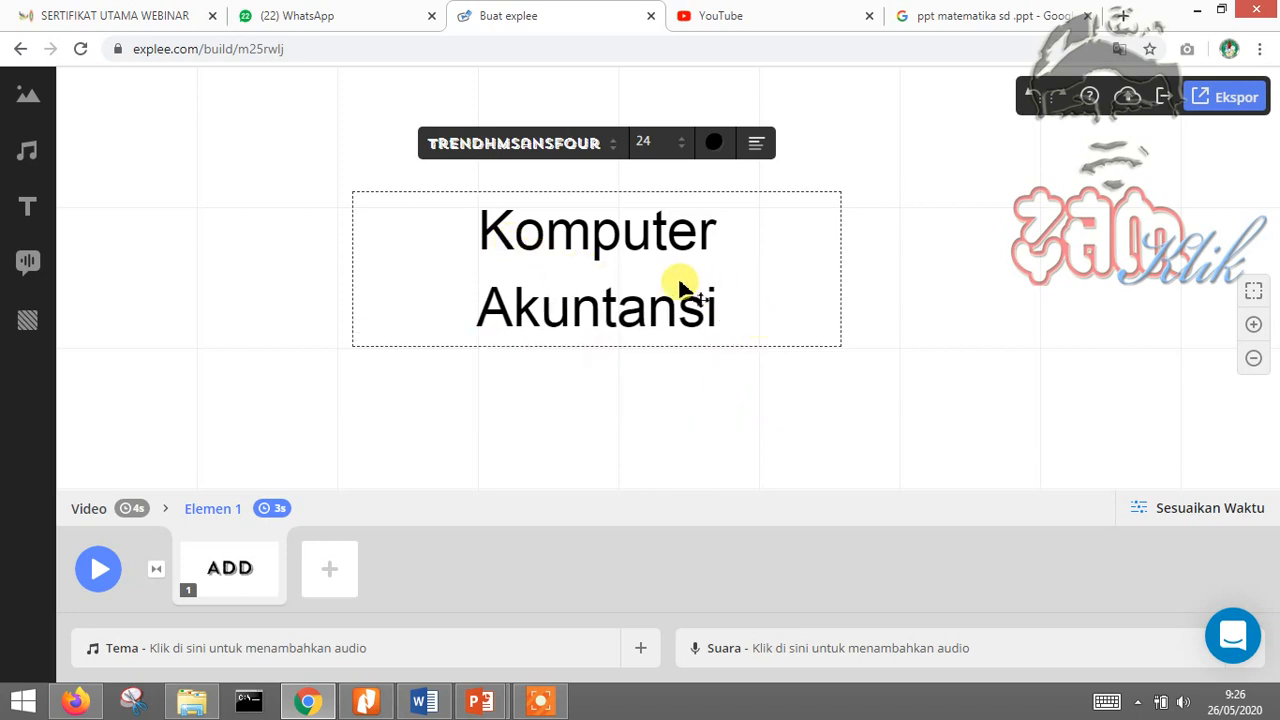
# - Finish editing the title text and reduce its box height to fit the single line
pyautogui.keyDown('shift'); pyautogui.click(488, 234); pyautogui.keyUp('shift')
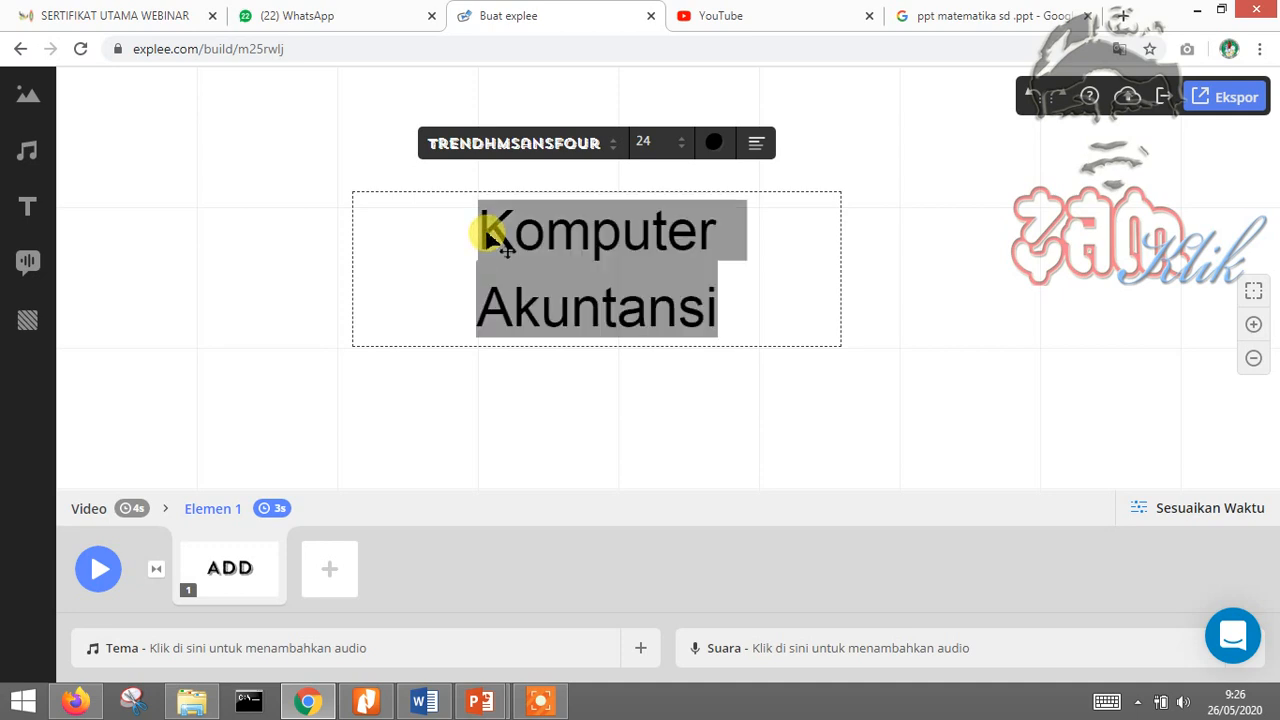
pyautogui.click(824, 262)
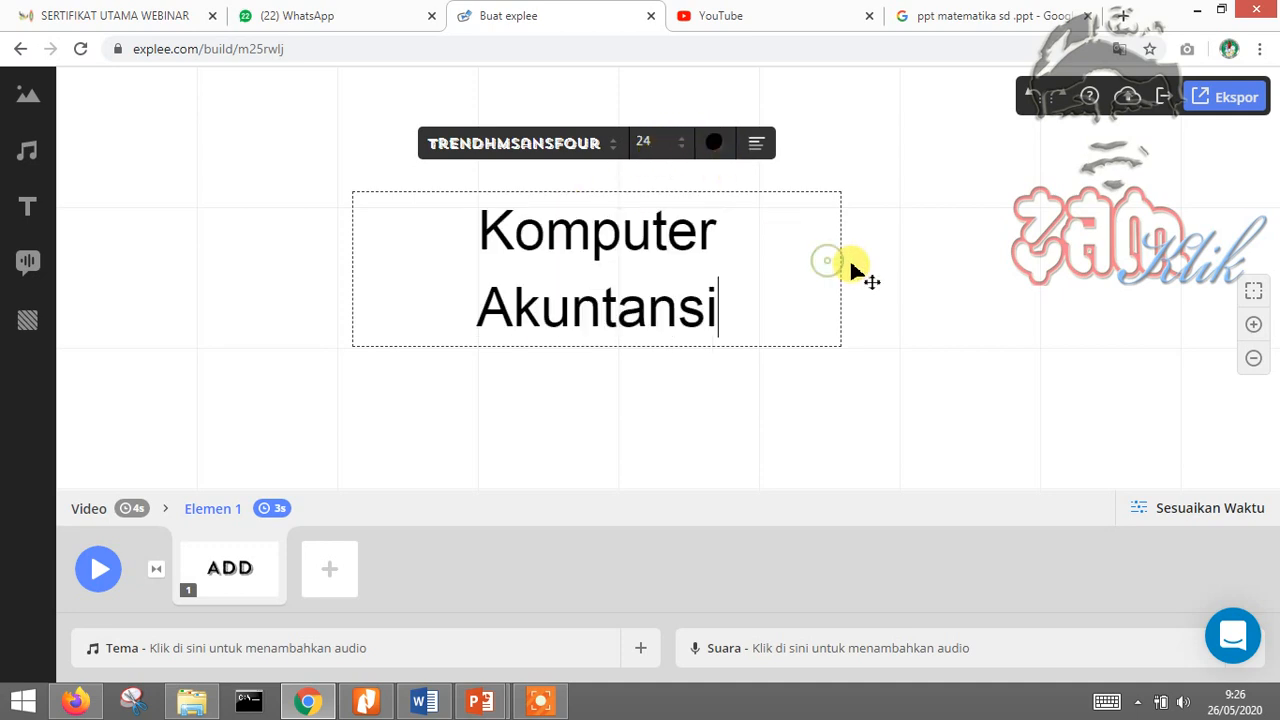
pyautogui.click(1254, 360)
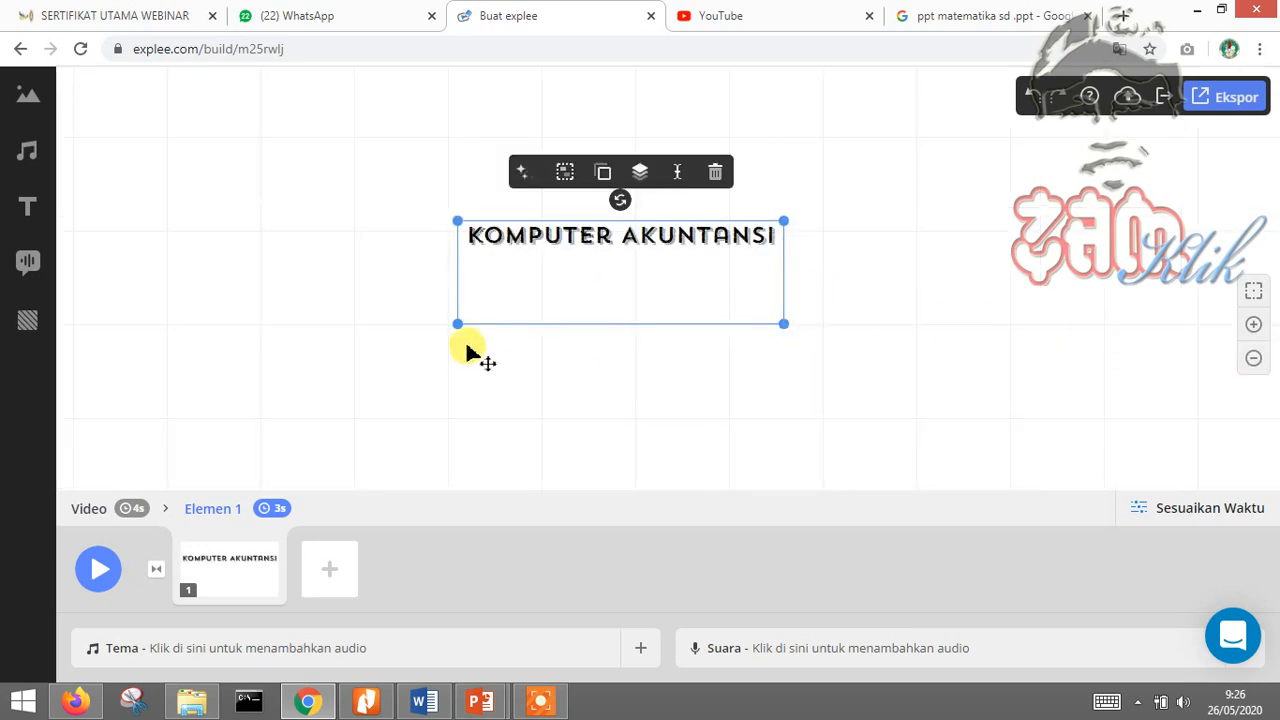
pyautogui.moveTo(457, 323); pyautogui.dragTo(452, 258)
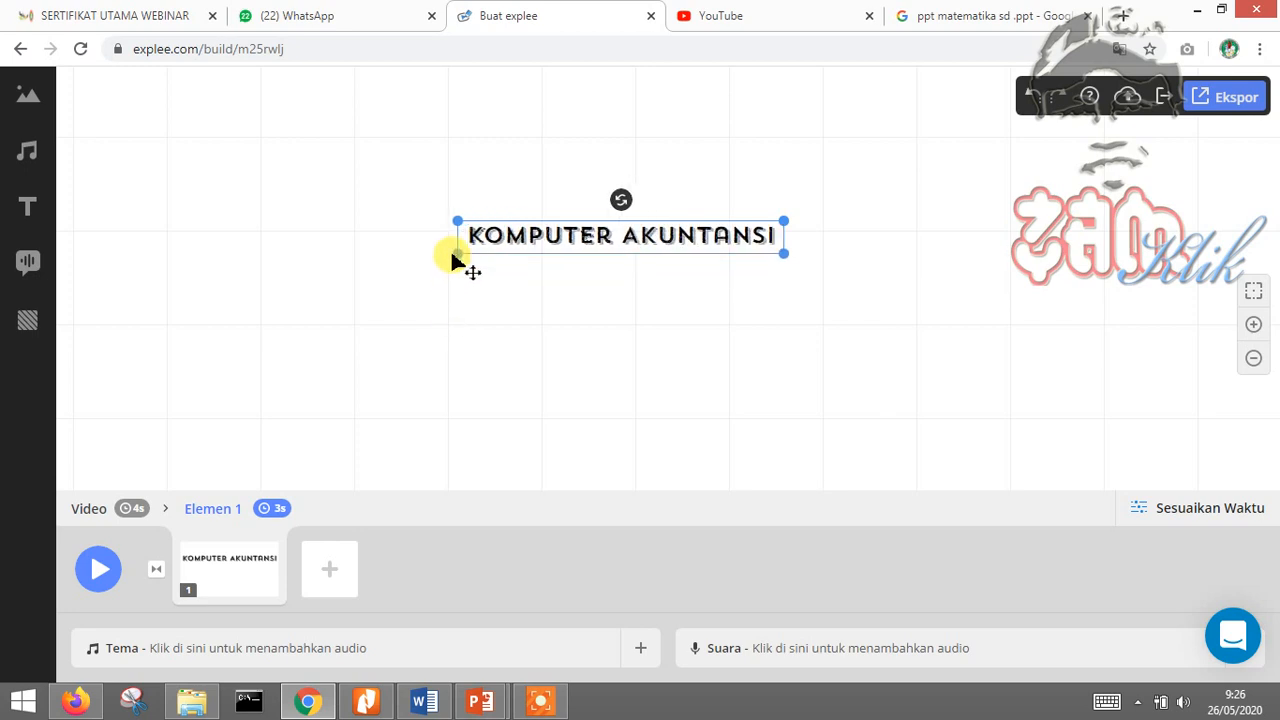
# - Move the "Komputer Akuntansi" title up and slightly left on the canvas, and deselect it
pyautogui.click(631, 240)
pyautogui.moveTo(631, 240); pyautogui.dragTo(585, 146)
pyautogui.click(797, 262)
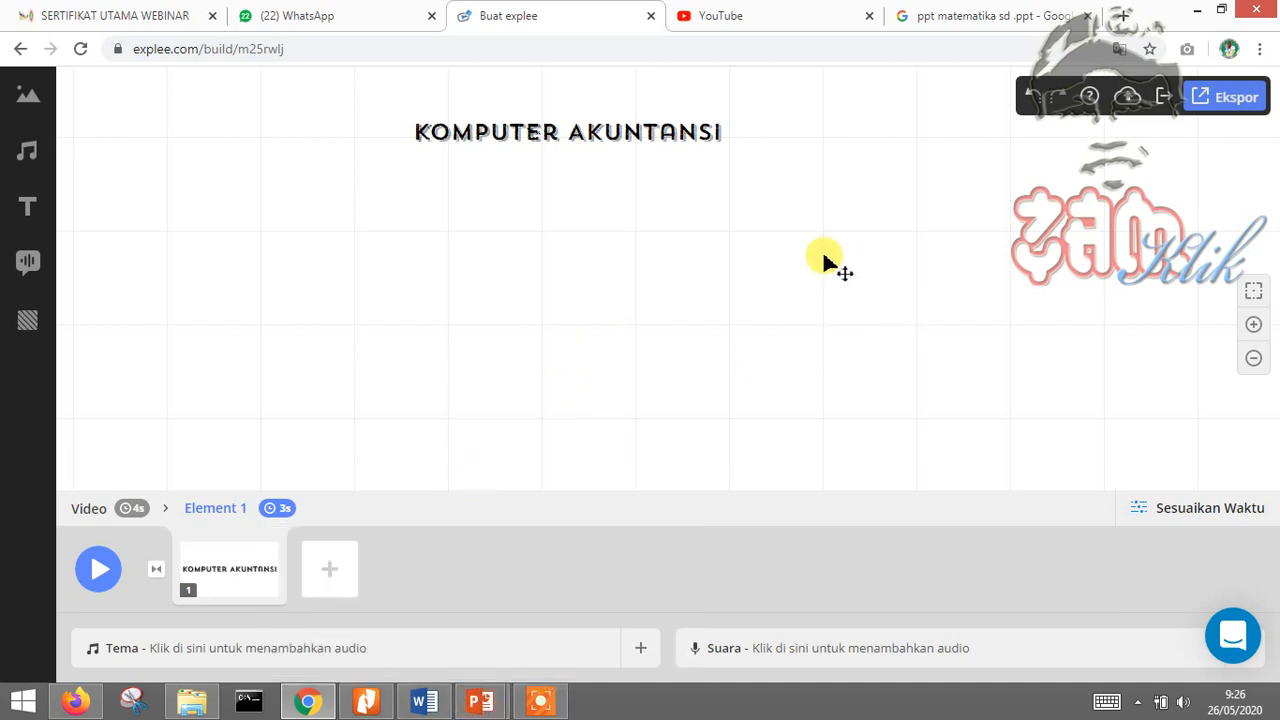
# - Set the duration of the "Komputer Akuntansi" title element to 2 seconds
pyautogui.click(636, 133)
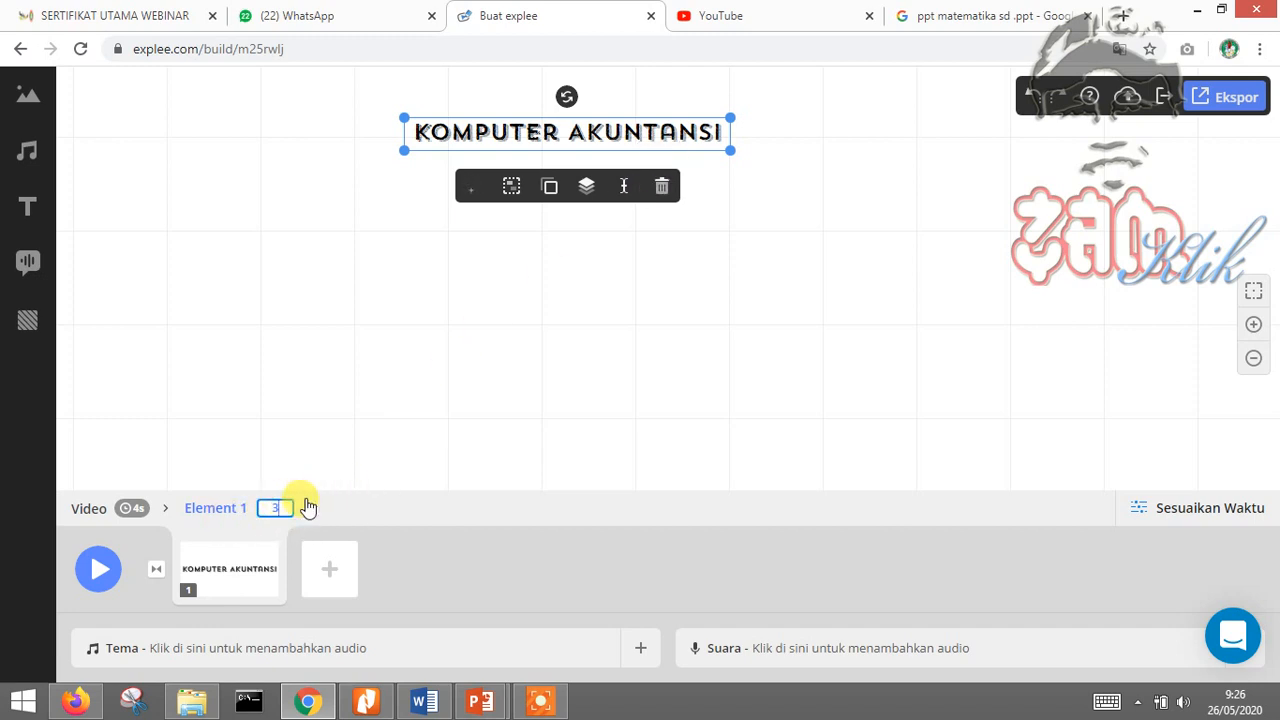
pyautogui.click(605, 375)
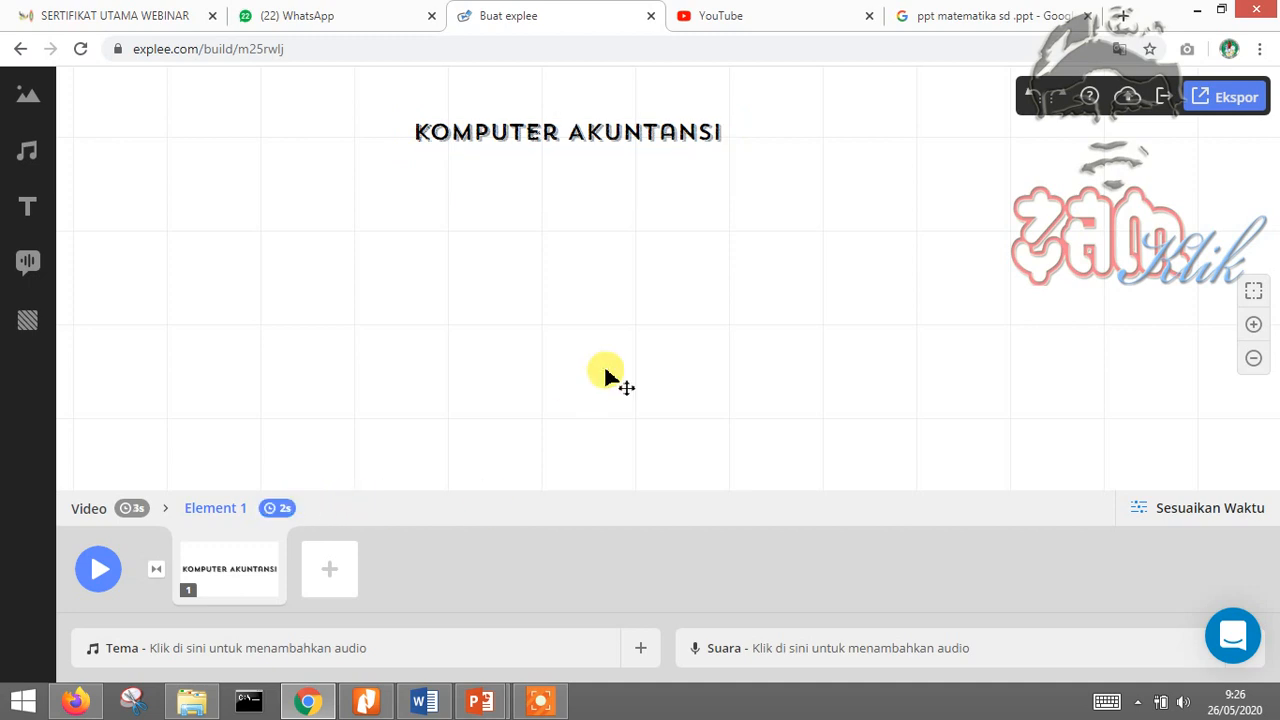
# - Switch to the Pengantar MYOB presentation in PowerPoint and copy the presenter's name text from the first slide
pyautogui.moveTo(483, 698)
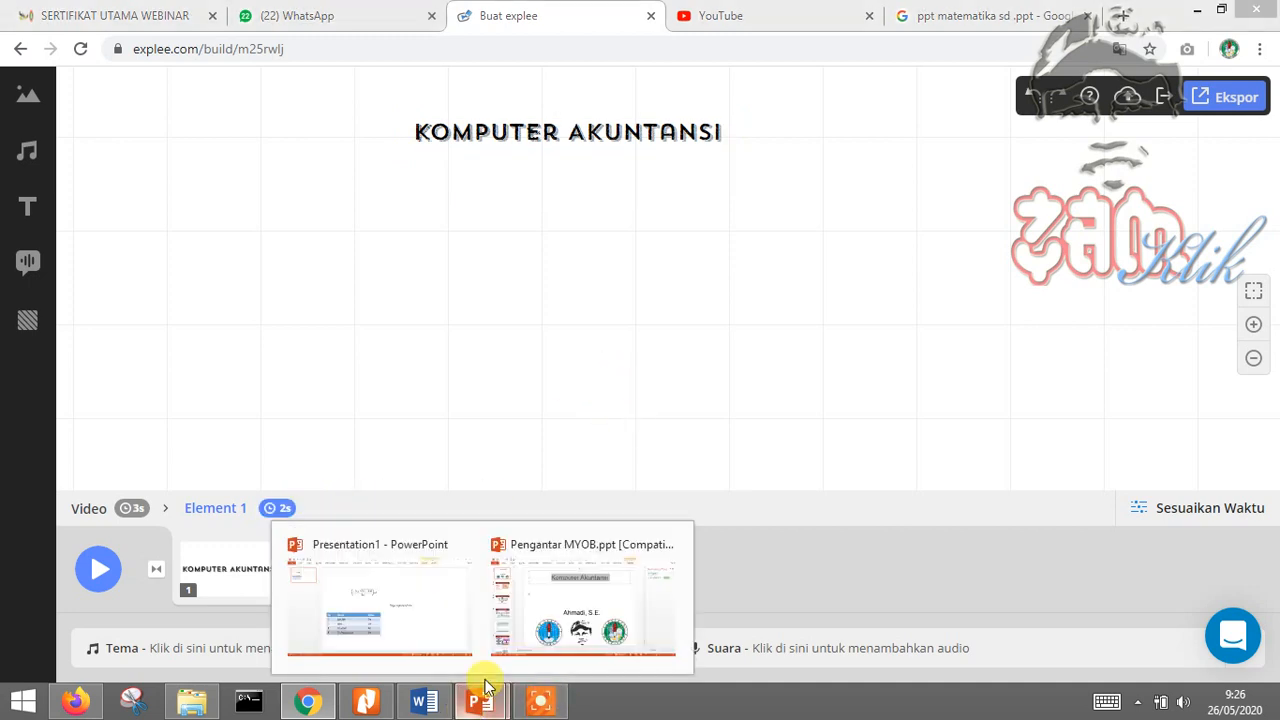
pyautogui.click(598, 592)
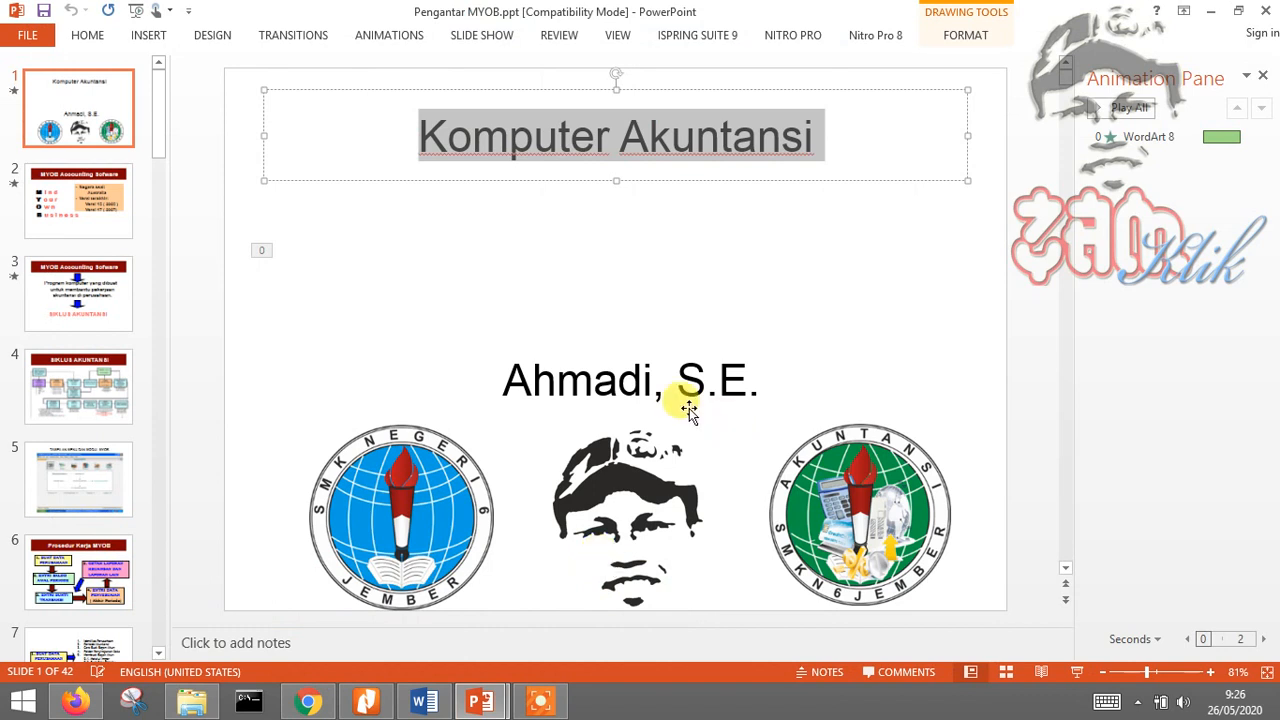
pyautogui.click(663, 380)
pyautogui.moveTo(769, 382)
pyautogui.mouseDown()
pyautogui.moveTo(620, 371)
pyautogui.moveTo(766, 374)
pyautogui.mouseUp()
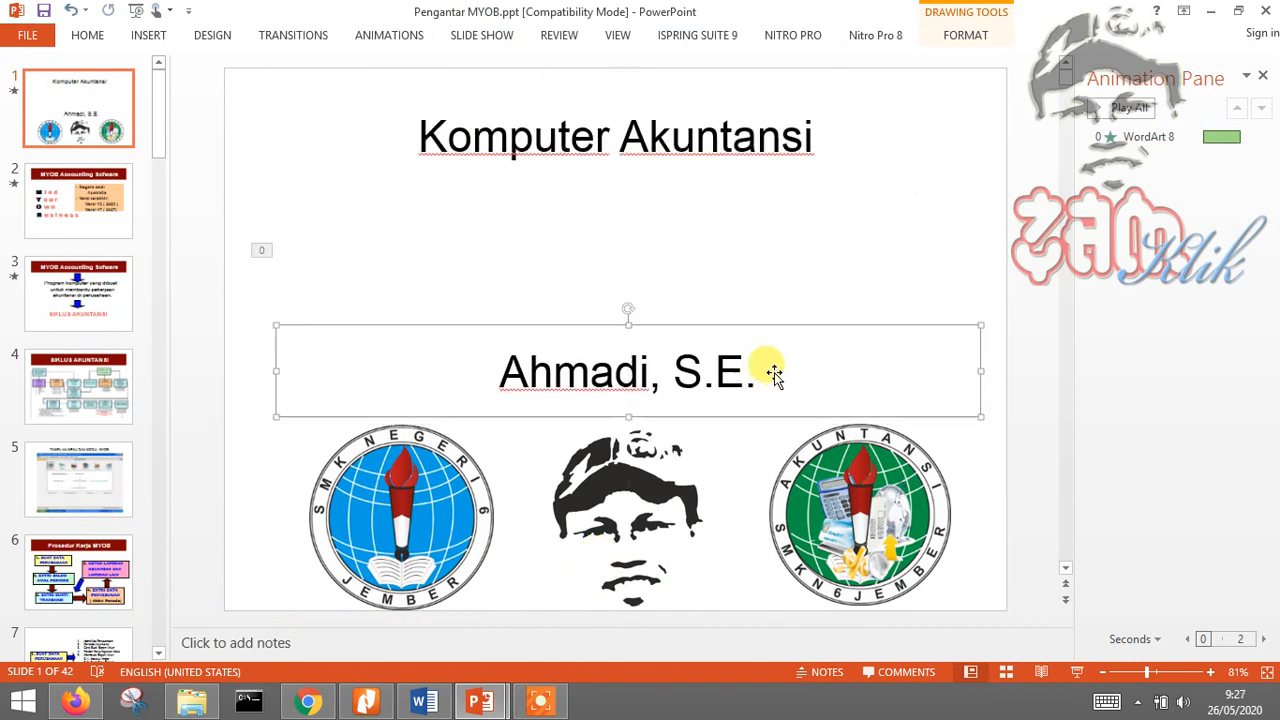
pyautogui.moveTo(497, 366); pyautogui.dragTo(766, 371)
pyautogui.hotkey('ctrl', 'c')
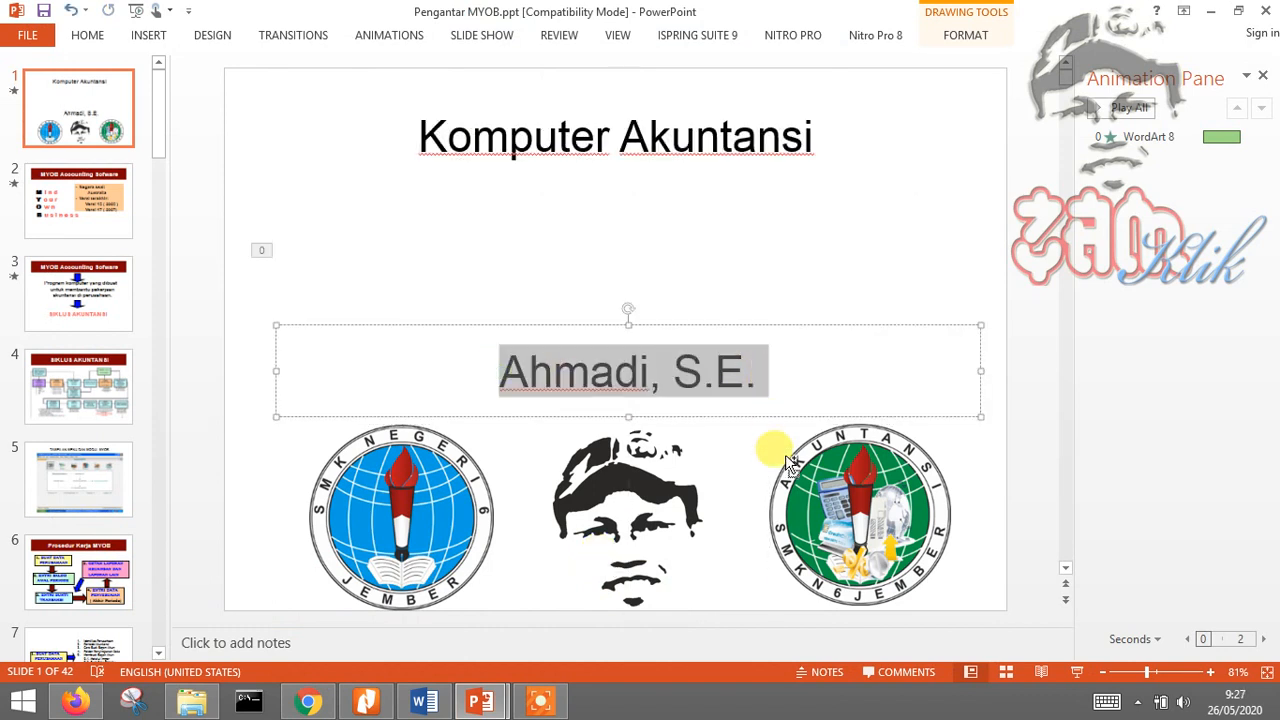
# - Return to Explee in Chrome, add a title text in the Static font, and replace its placeholder with the copied presenter's name
pyautogui.click(308, 701)
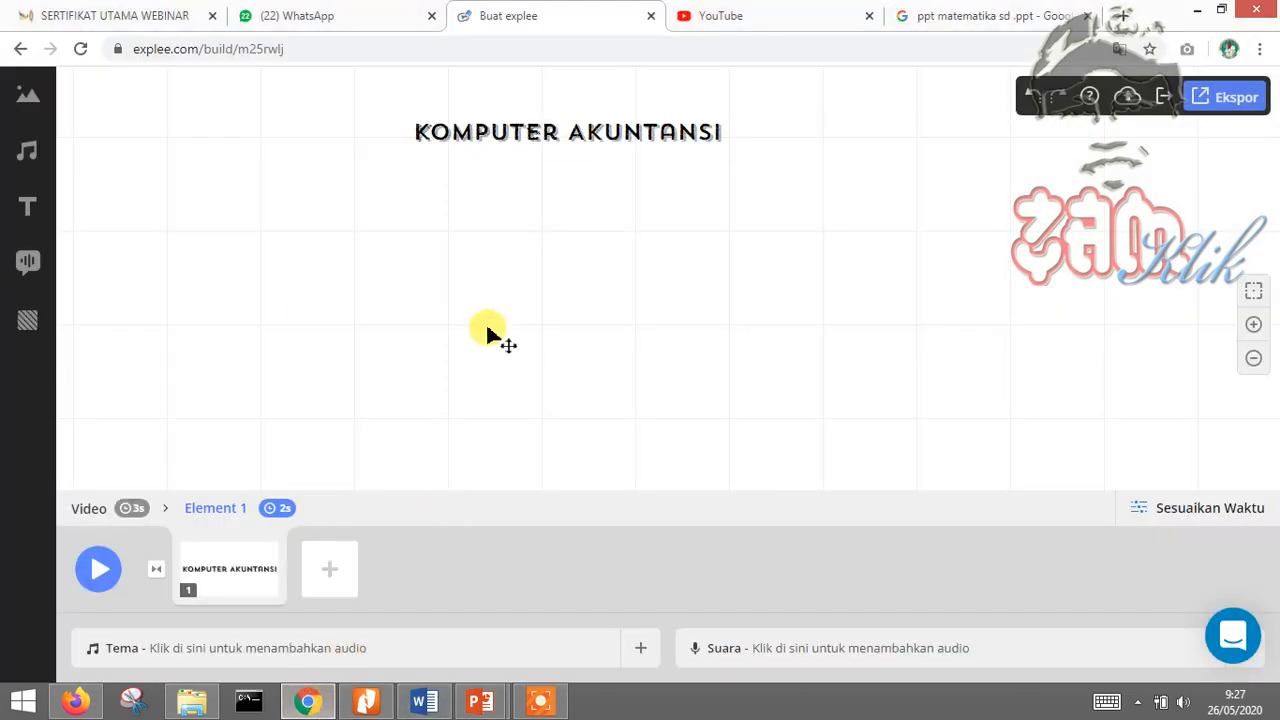
pyautogui.click(27, 206)
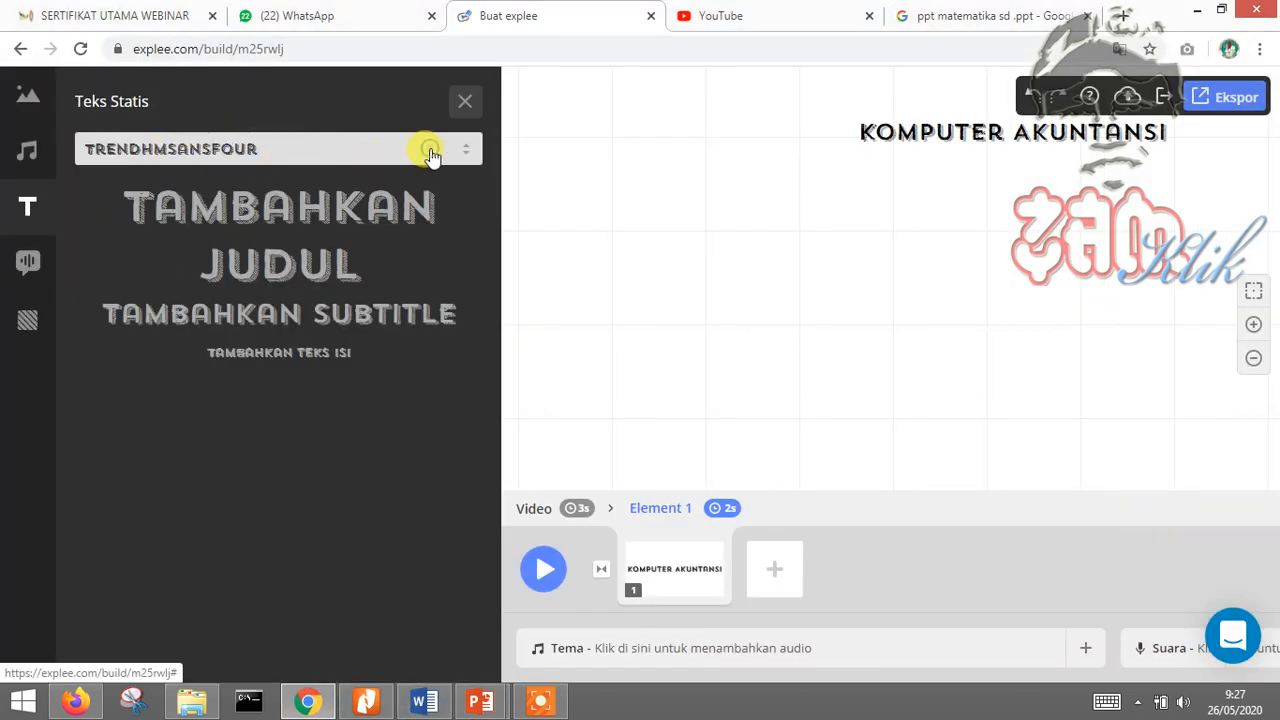
pyautogui.click(420, 160)
pyautogui.click(142, 205)
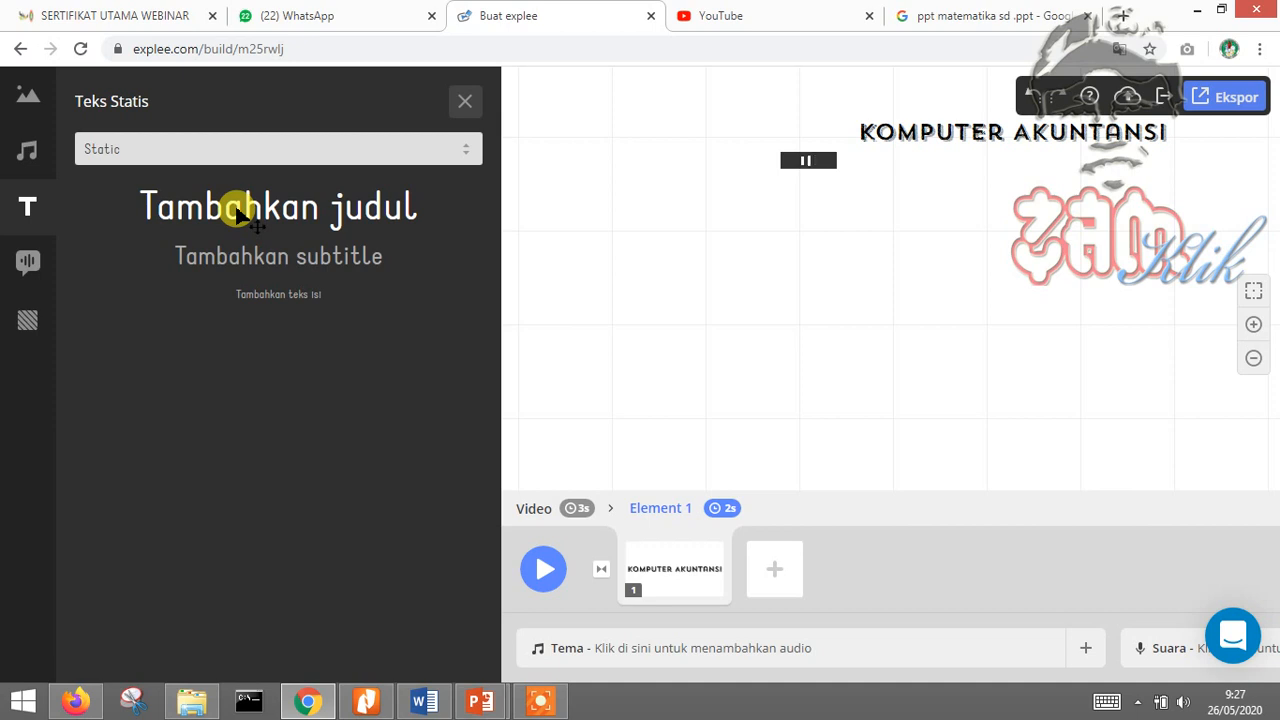
pyautogui.click(238, 210)
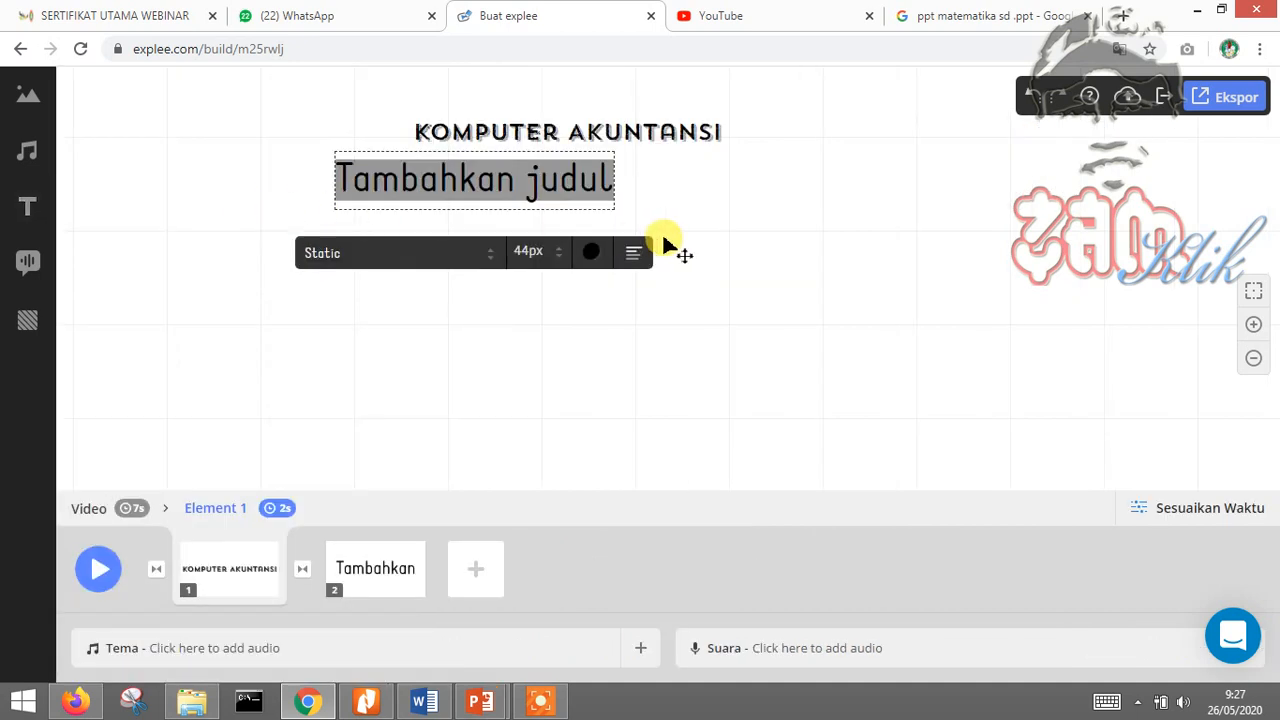
pyautogui.hotkey('ctrl', 'v')
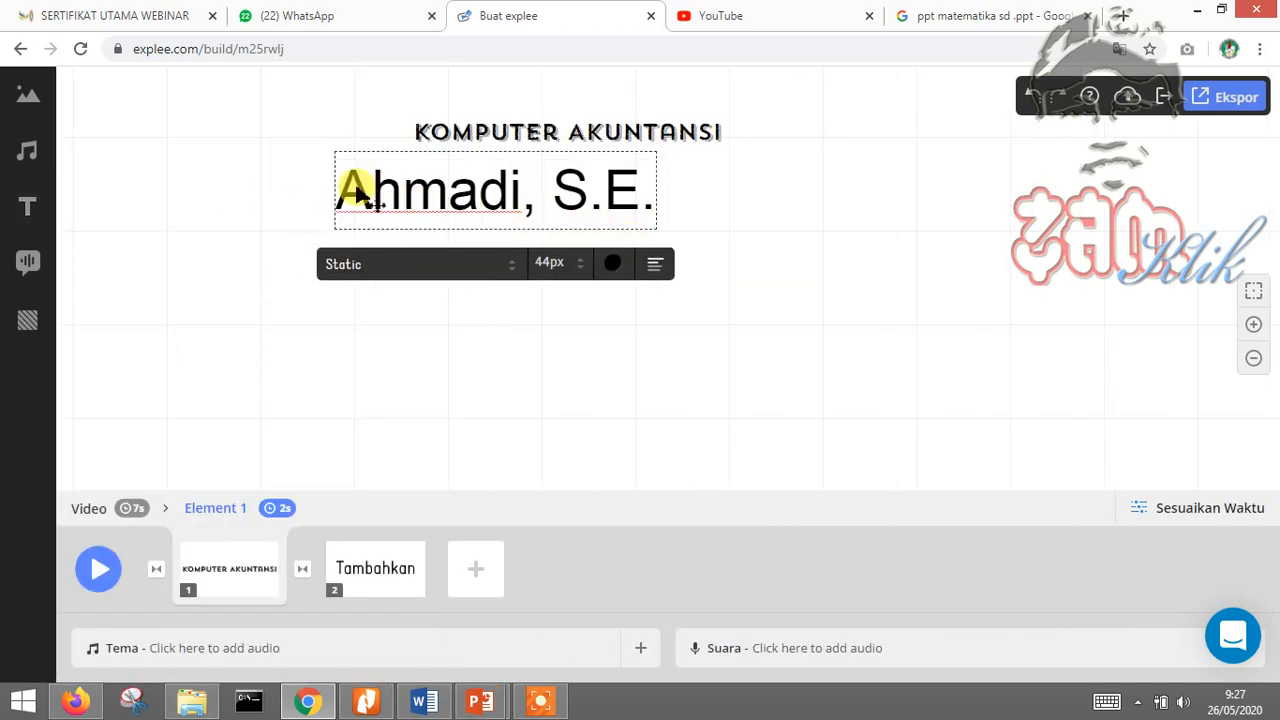
# - Shrink the presenter's name text box to fit its text and centre it beneath the "Komputer Akuntansi" title
pyautogui.click(1253, 362)
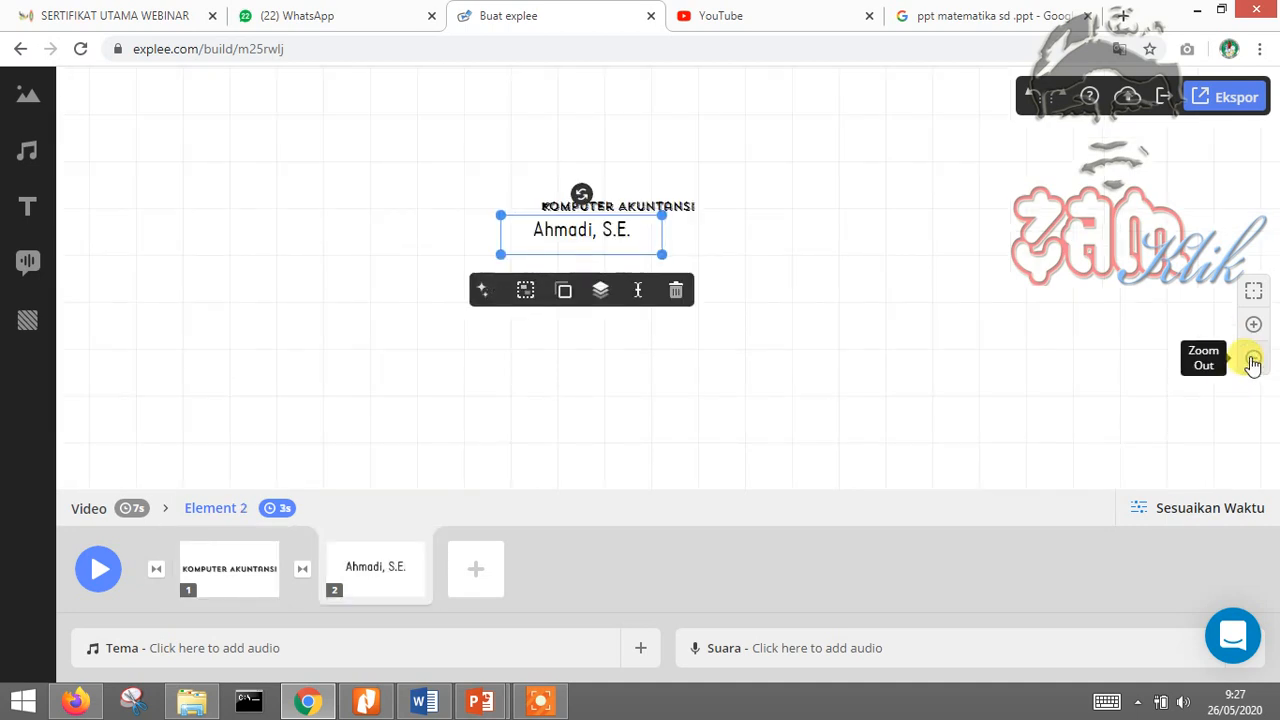
pyautogui.click(1253, 362)
pyautogui.click(1255, 325)
pyautogui.click(1255, 325)
pyautogui.click(1255, 325)
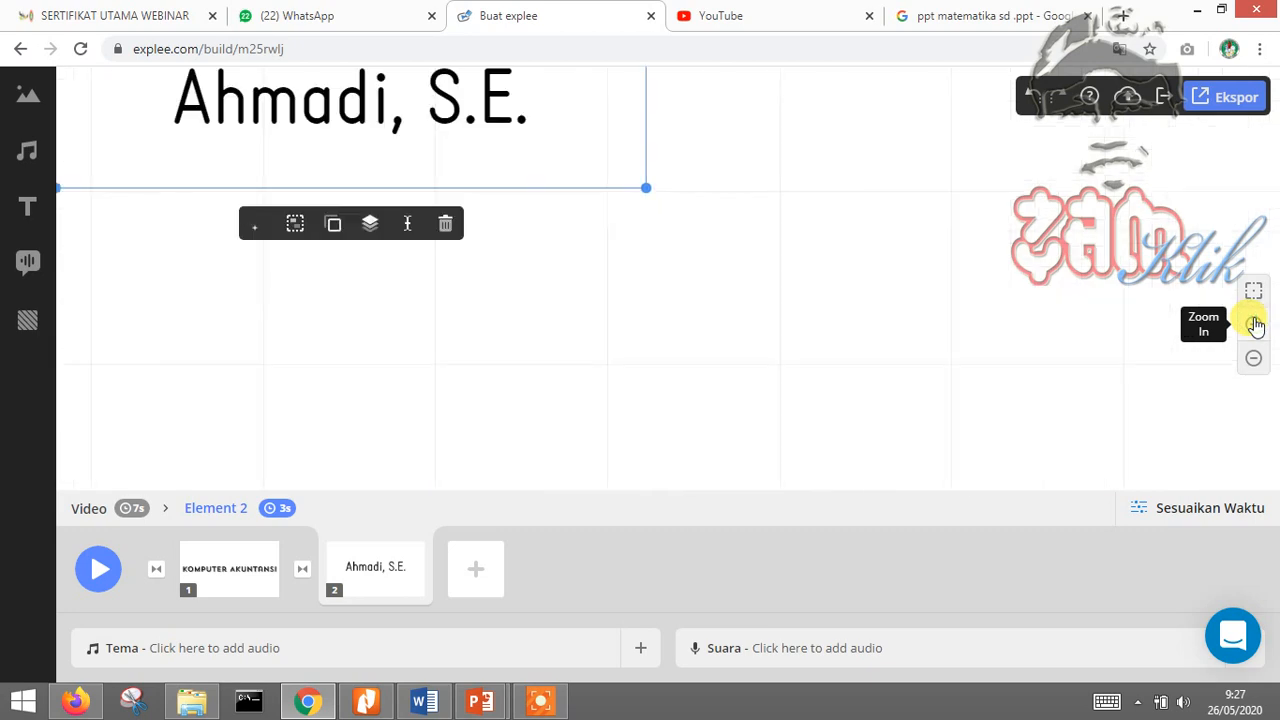
pyautogui.click(1254, 362)
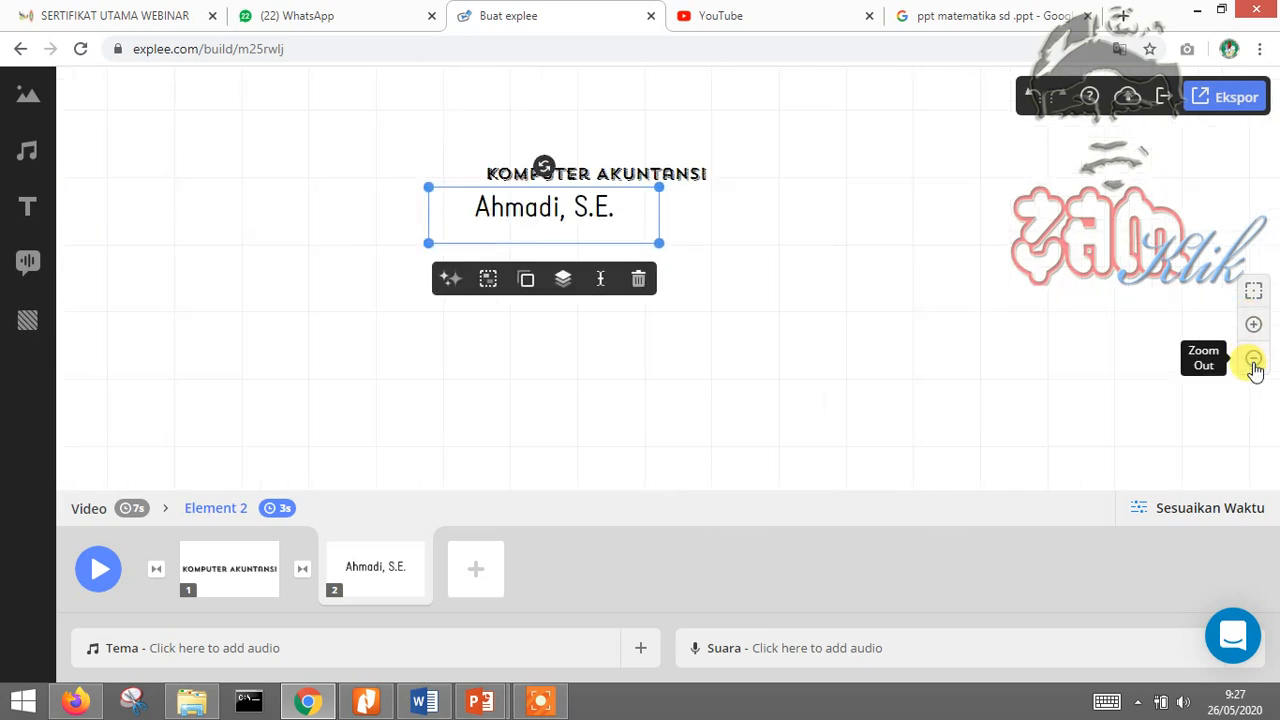
pyautogui.click(1253, 325)
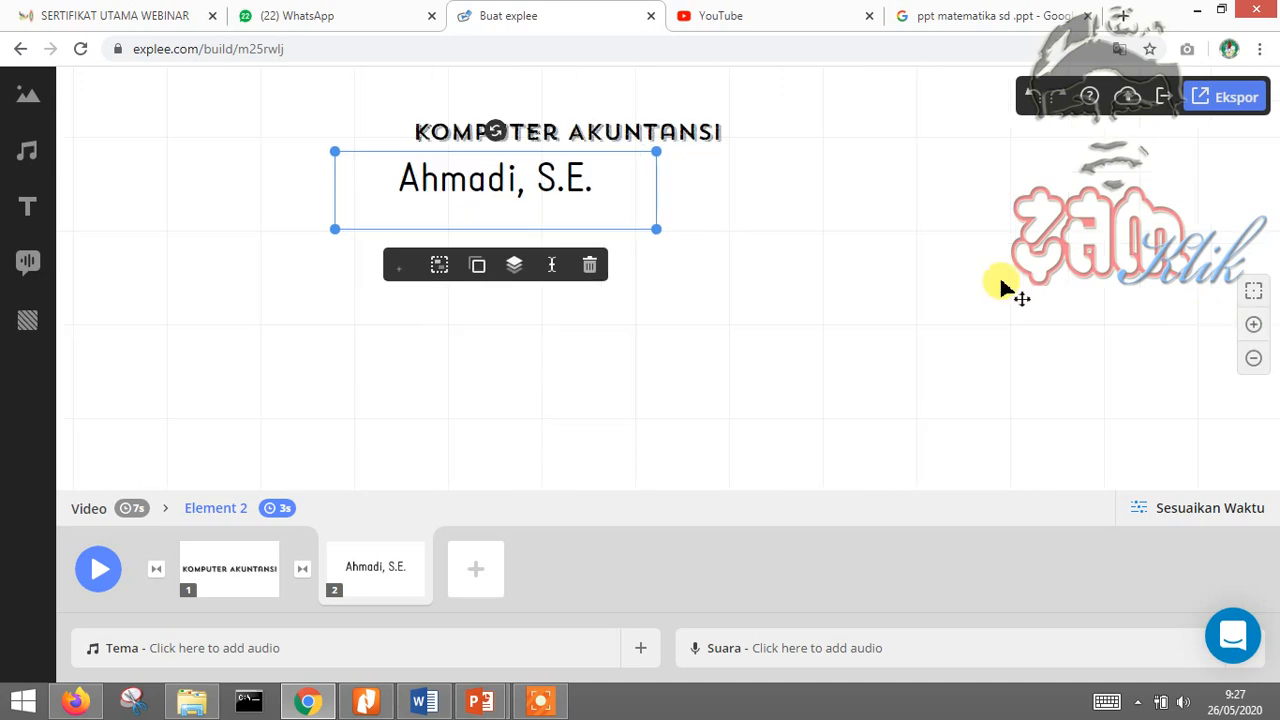
pyautogui.moveTo(652, 224); pyautogui.dragTo(558, 190)
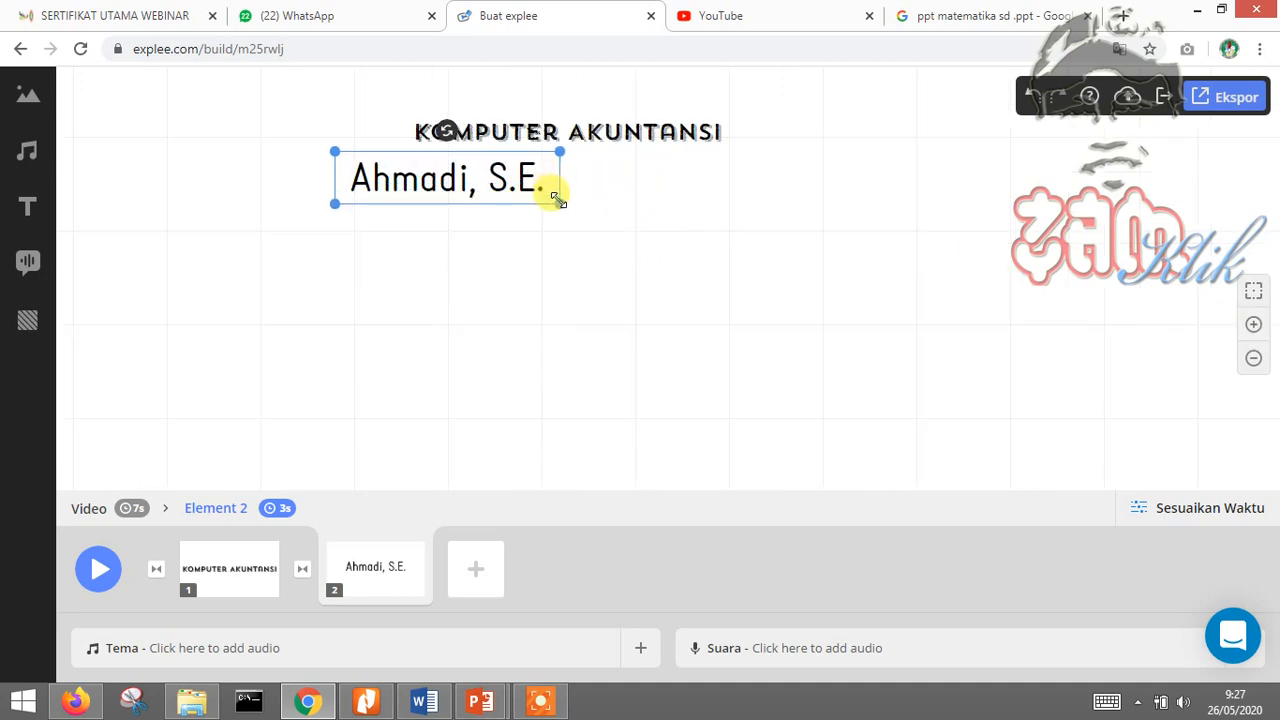
pyautogui.moveTo(503, 165); pyautogui.dragTo(621, 170)
pyautogui.moveTo(620, 203); pyautogui.dragTo(600, 214)
# - Move the "Komputer Akuntansi" title up slightly on the canvas
pyautogui.click(607, 136)
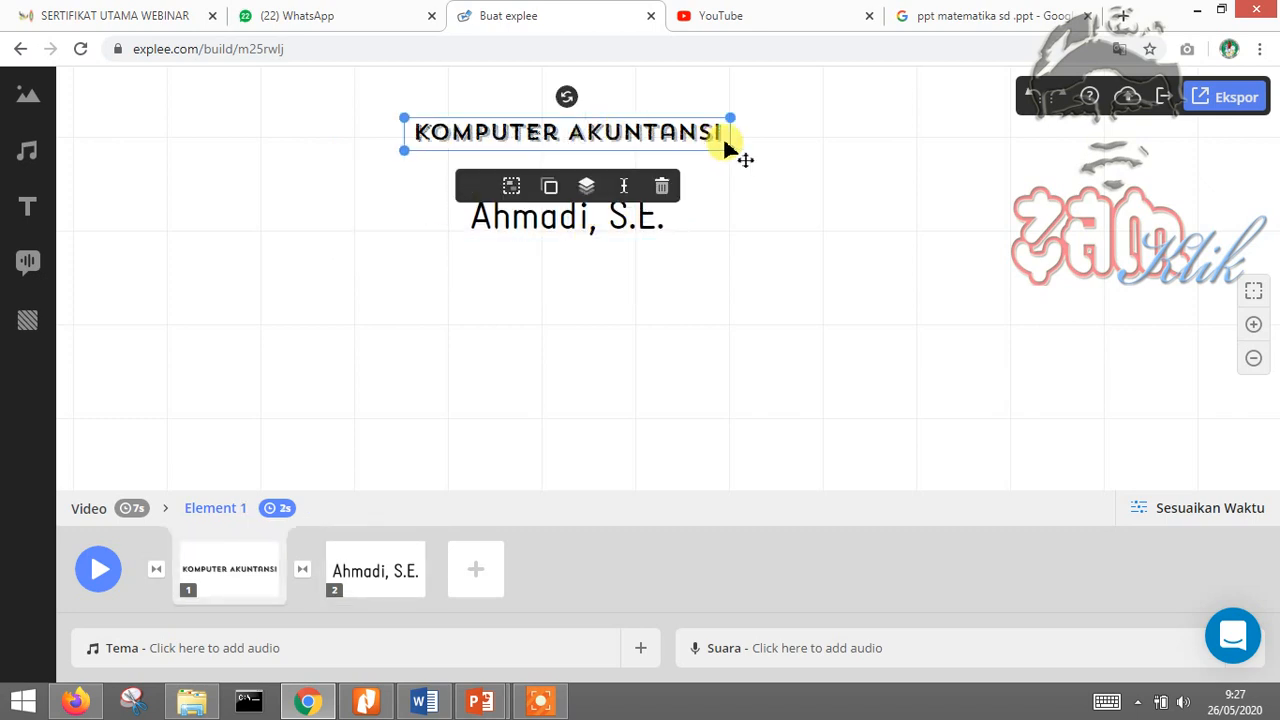
pyautogui.moveTo(731, 117); pyautogui.dragTo(740, 144)
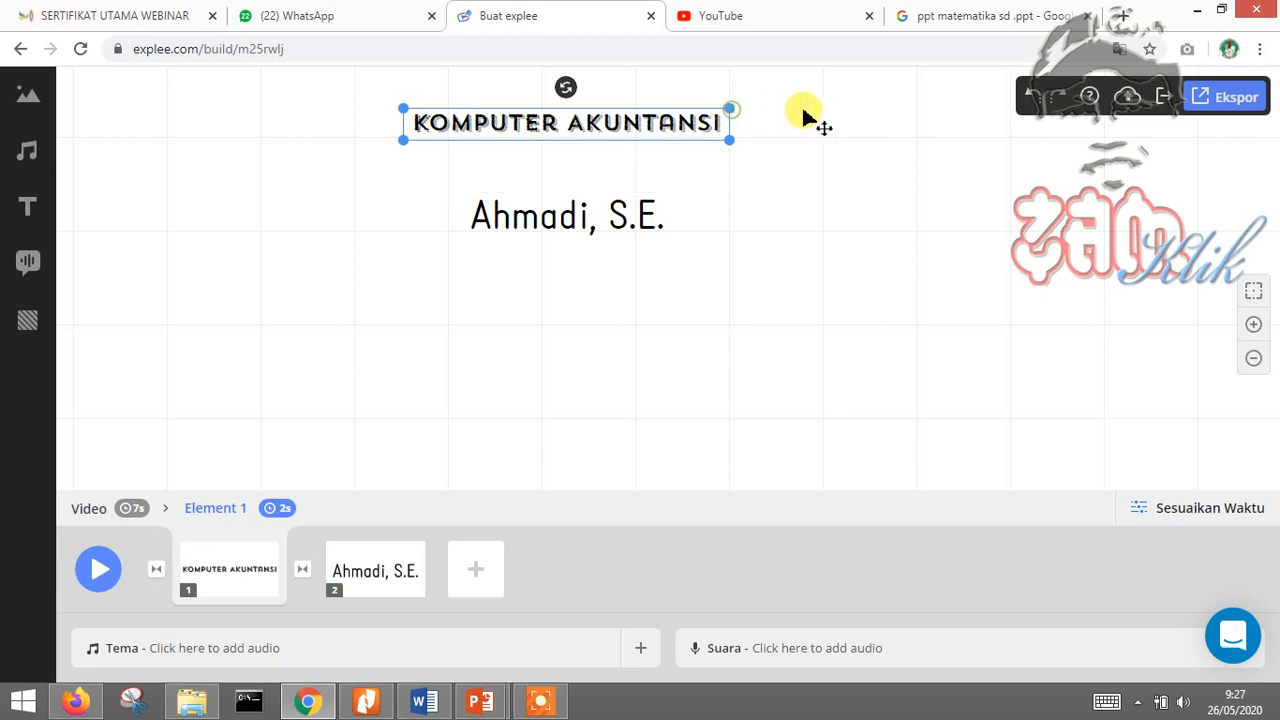
# - Try a 40px font size on the "Komputer Akuntansi" title and adjust its text box
pyautogui.doubleClick(577, 136)
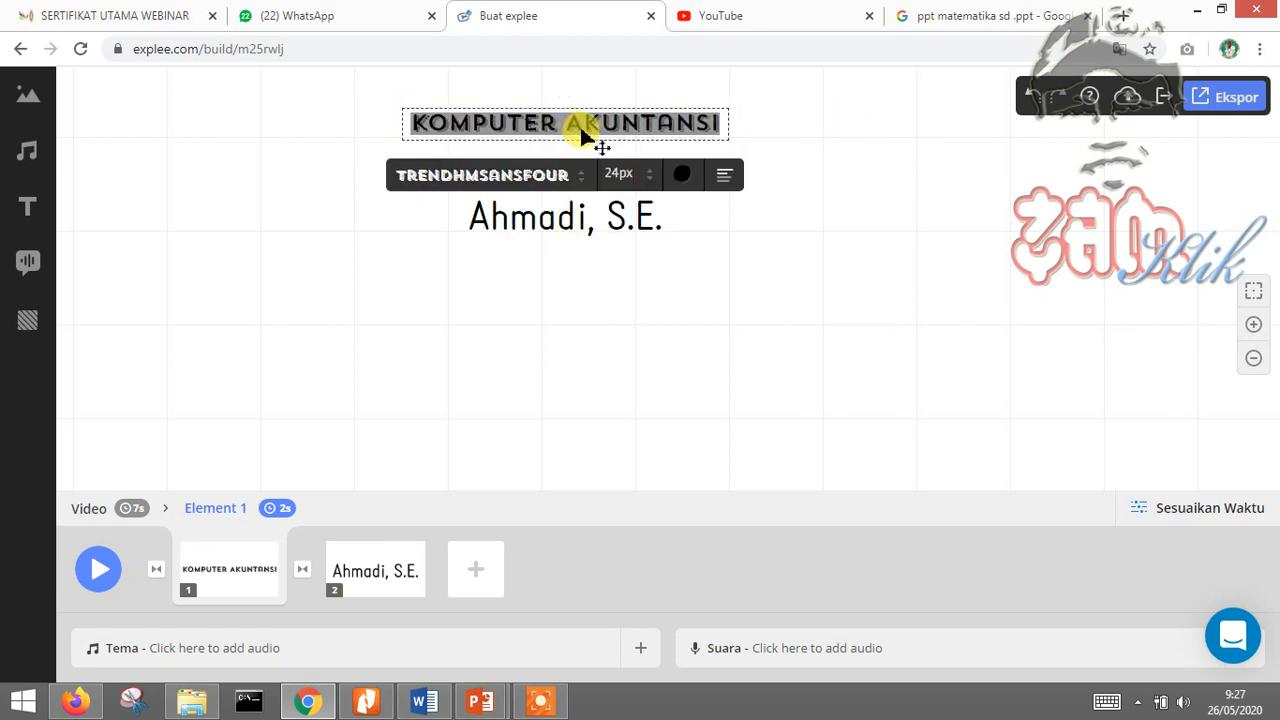
pyautogui.click(651, 178)
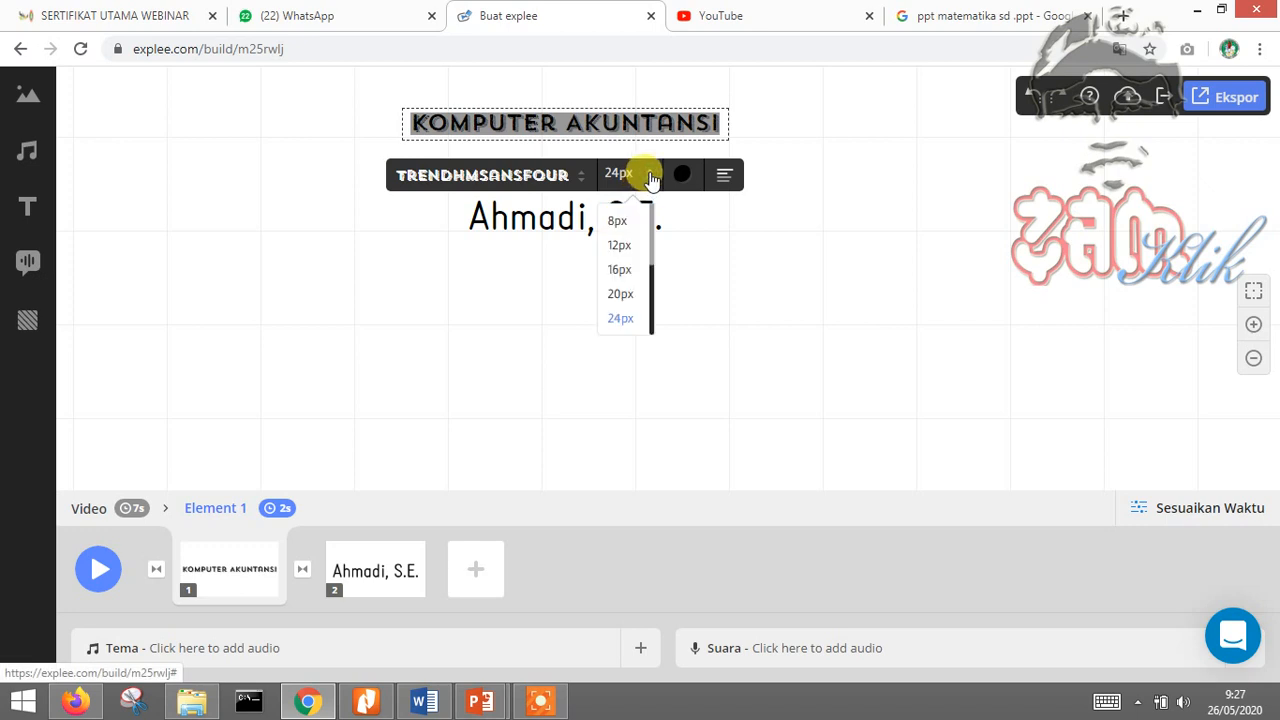
pyautogui.scroll(-2, 643, 280)
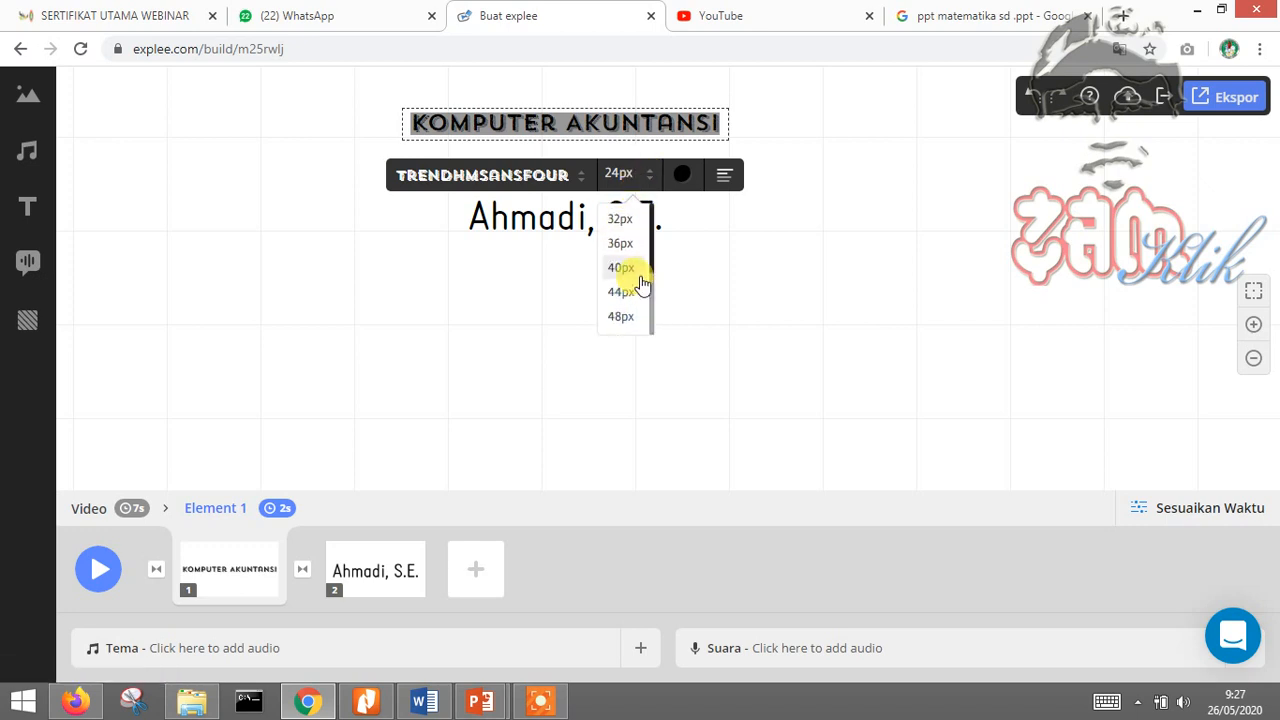
pyautogui.click(621, 268)
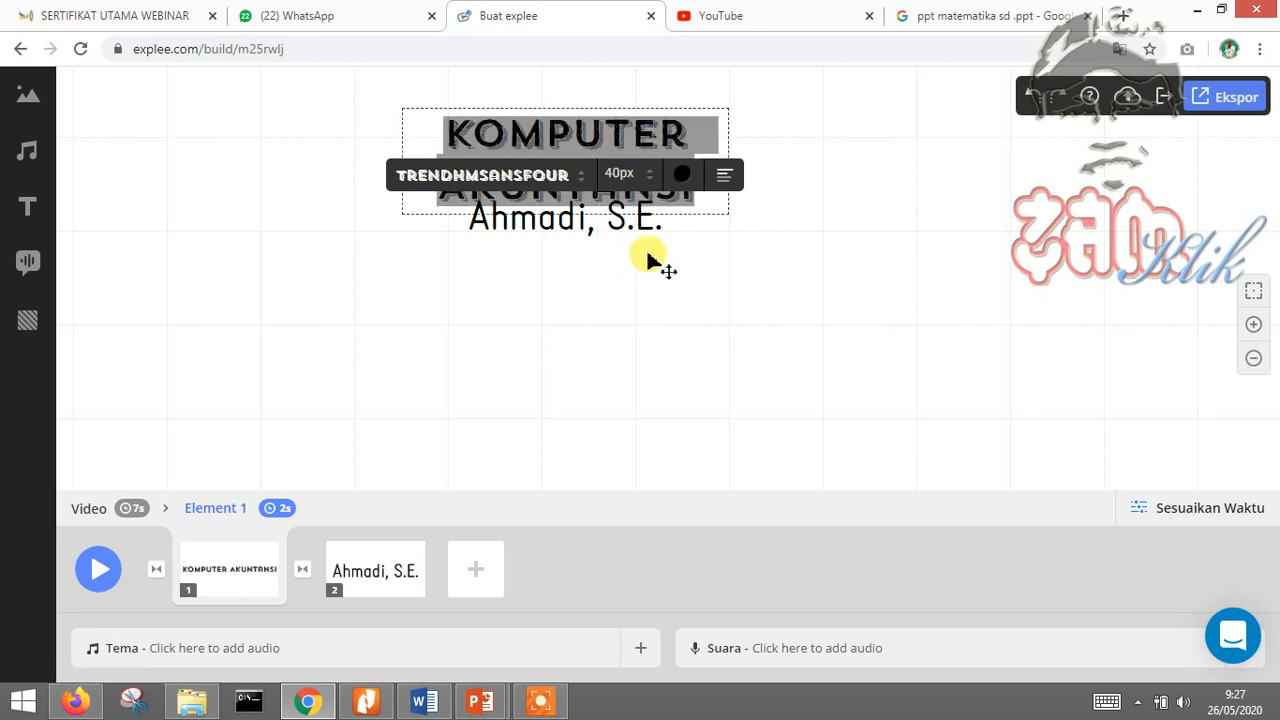
pyautogui.click(737, 218)
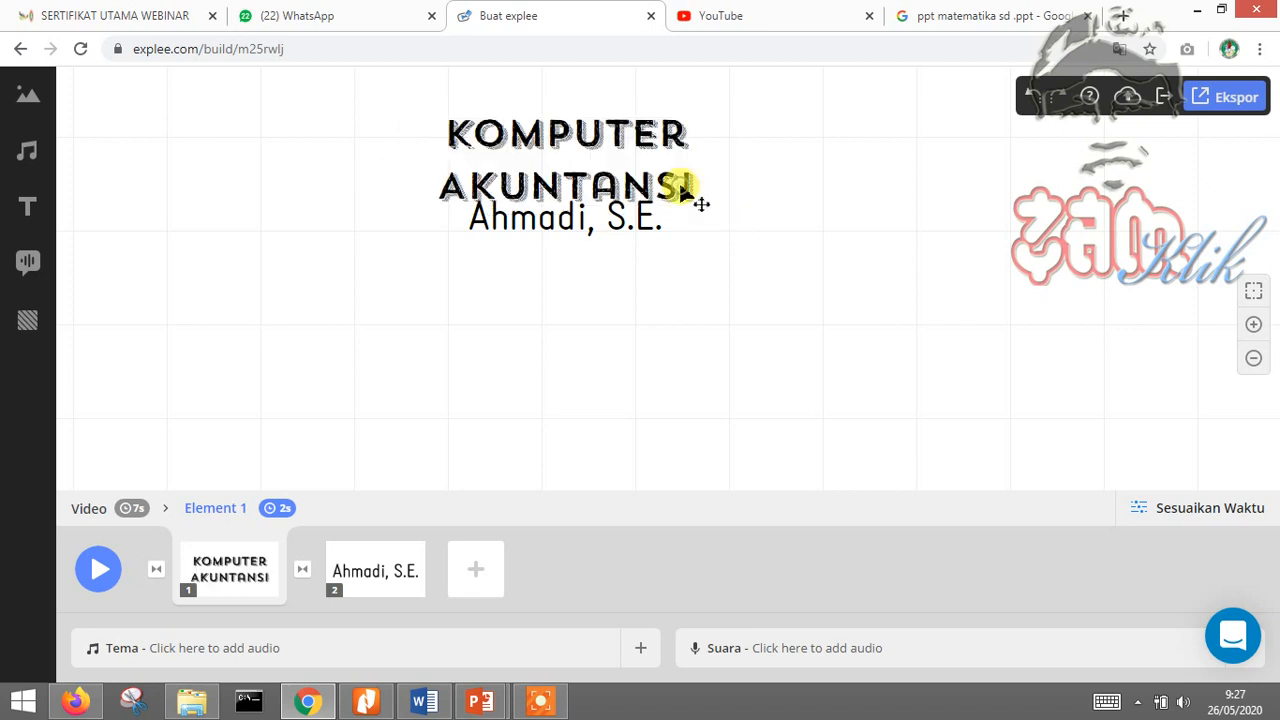
pyautogui.click(700, 202)
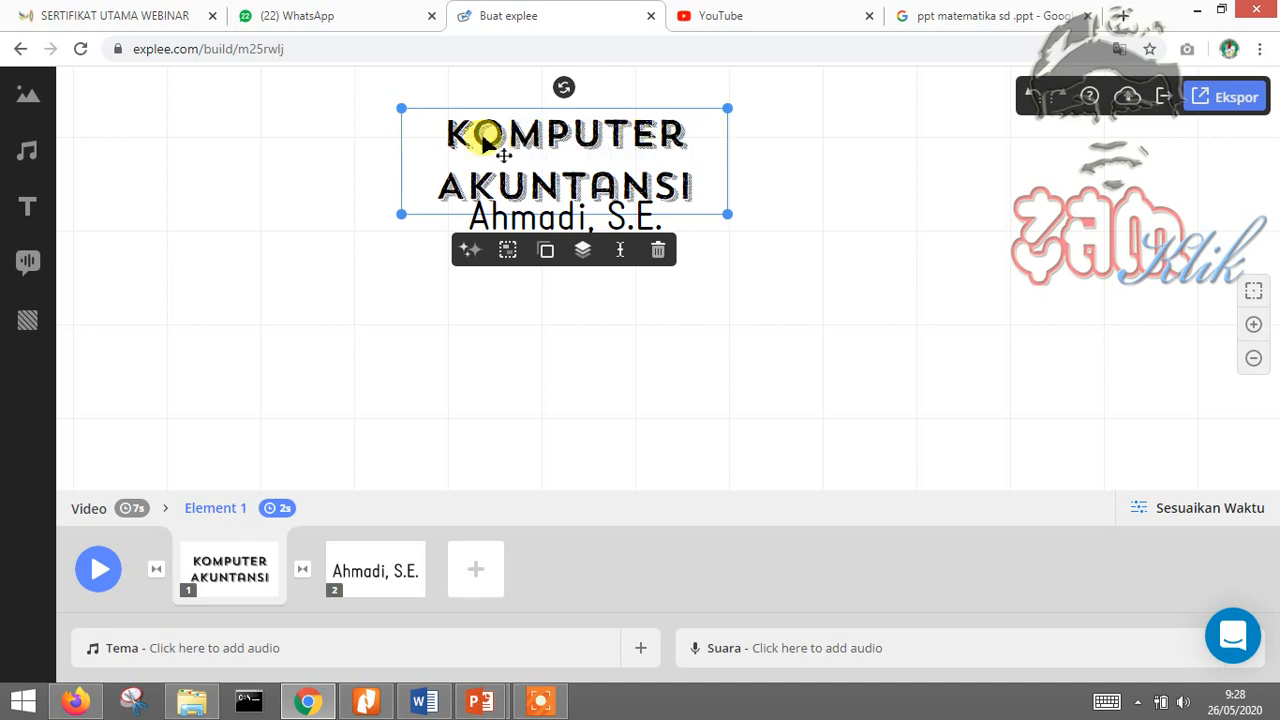
pyautogui.moveTo(402, 215); pyautogui.dragTo(343, 209)
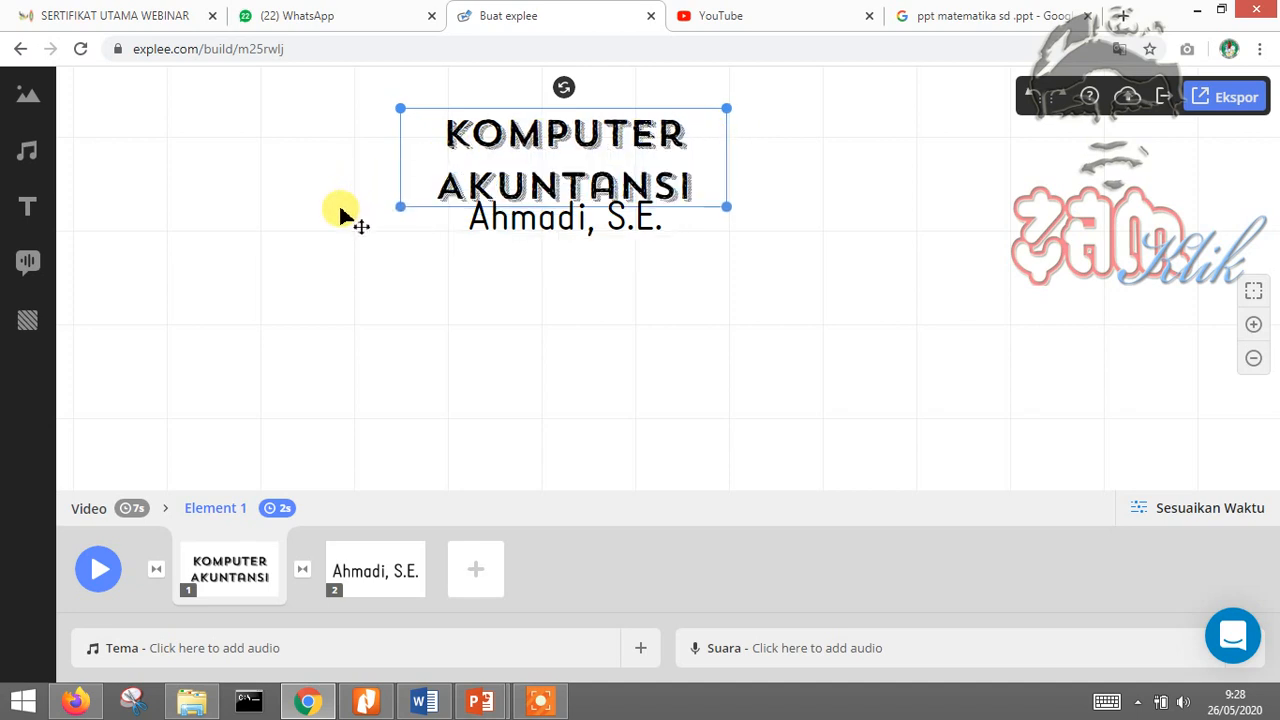
pyautogui.moveTo(752, 208); pyautogui.dragTo(722, 200)
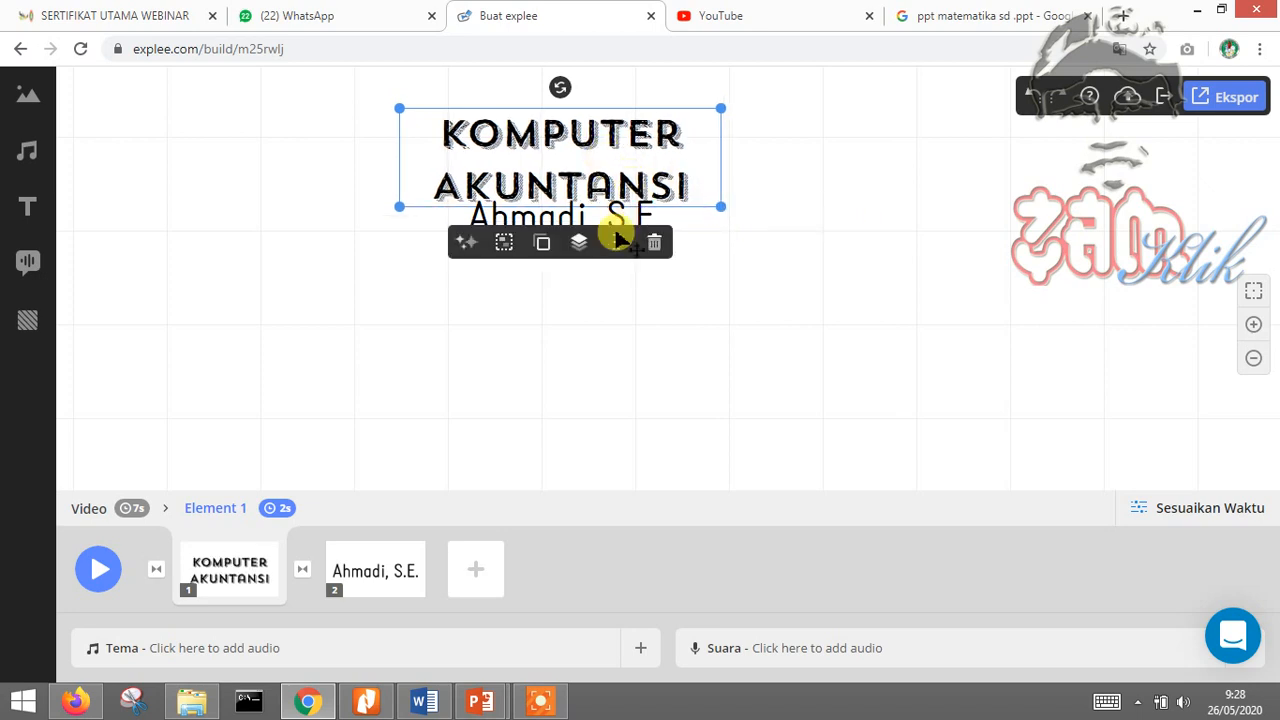
# - Try a 32px font size on the "Komputer Akuntansi" title, and restore it to 24px
pyautogui.doubleClick(563, 170)
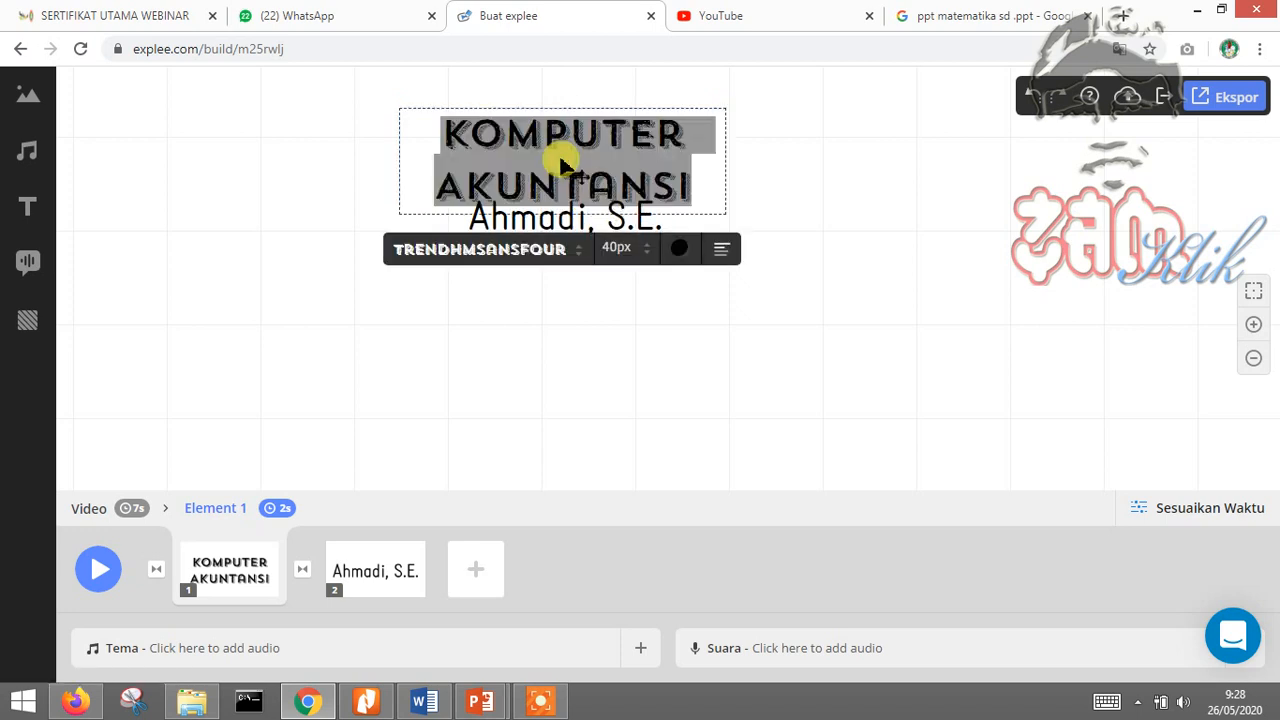
pyautogui.click(648, 256)
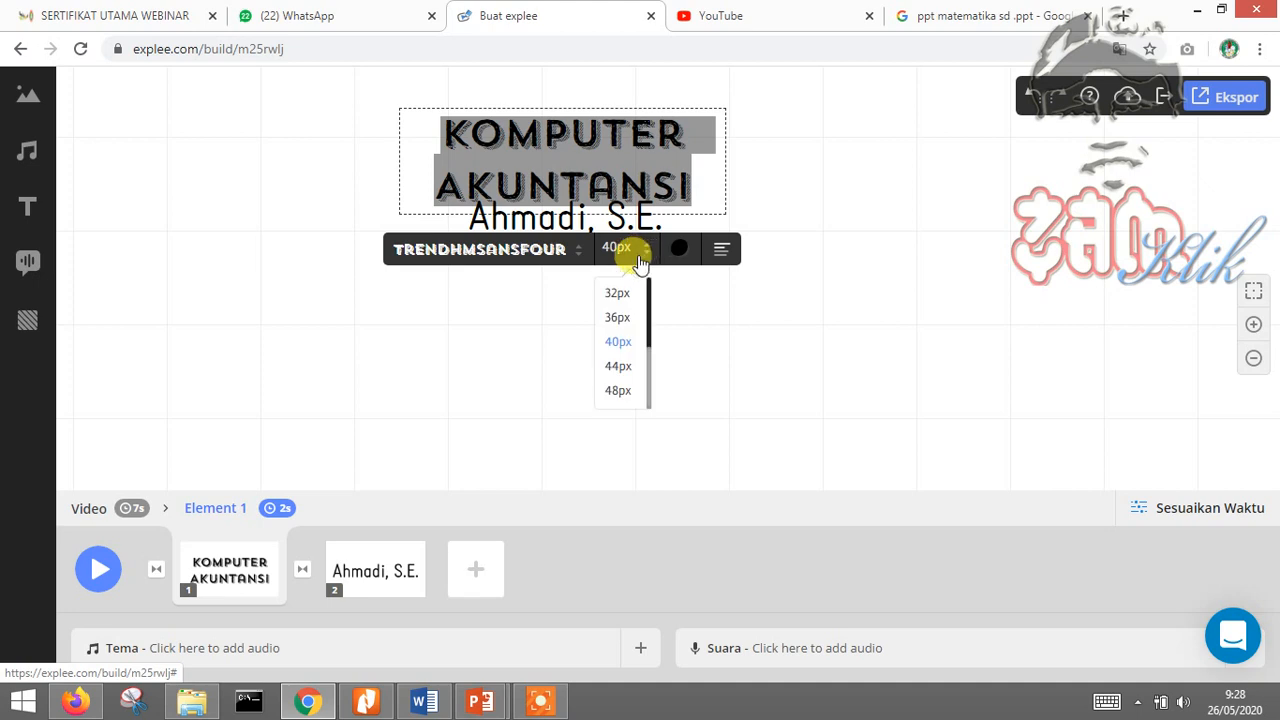
pyautogui.click(618, 296)
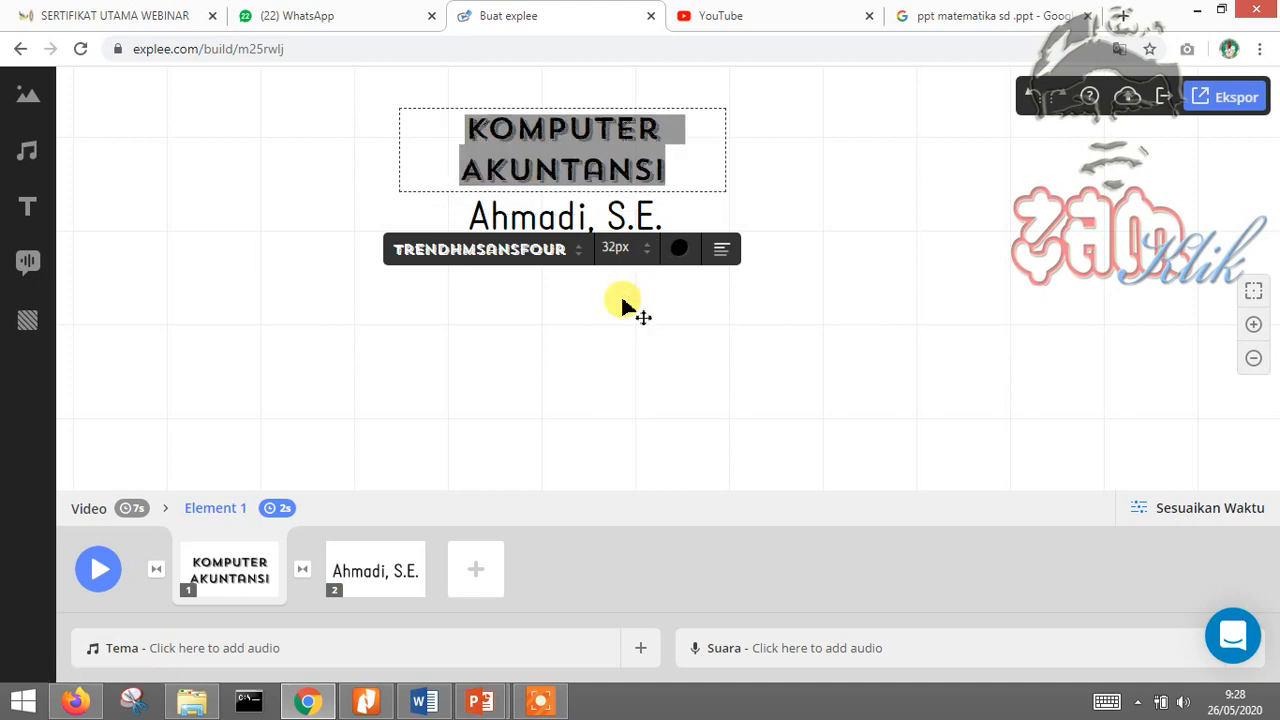
pyautogui.click(646, 256)
pyautogui.scroll(1, 650, 295)
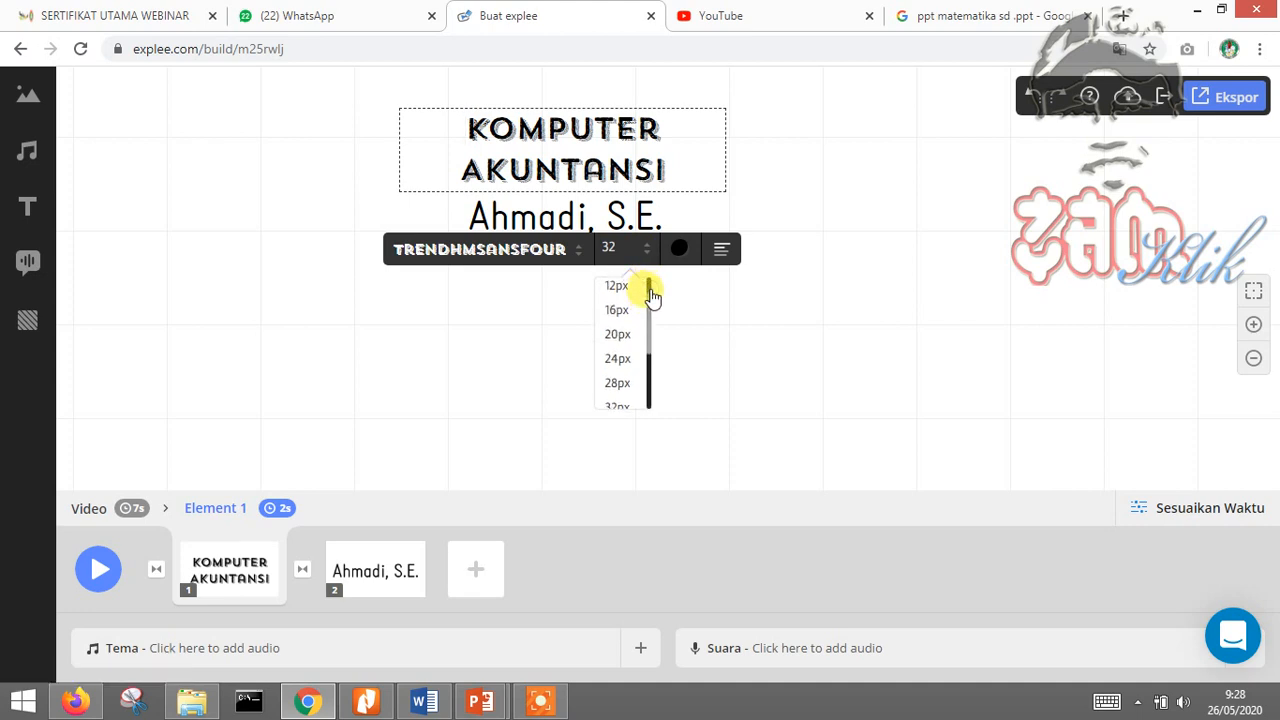
pyautogui.click(623, 366)
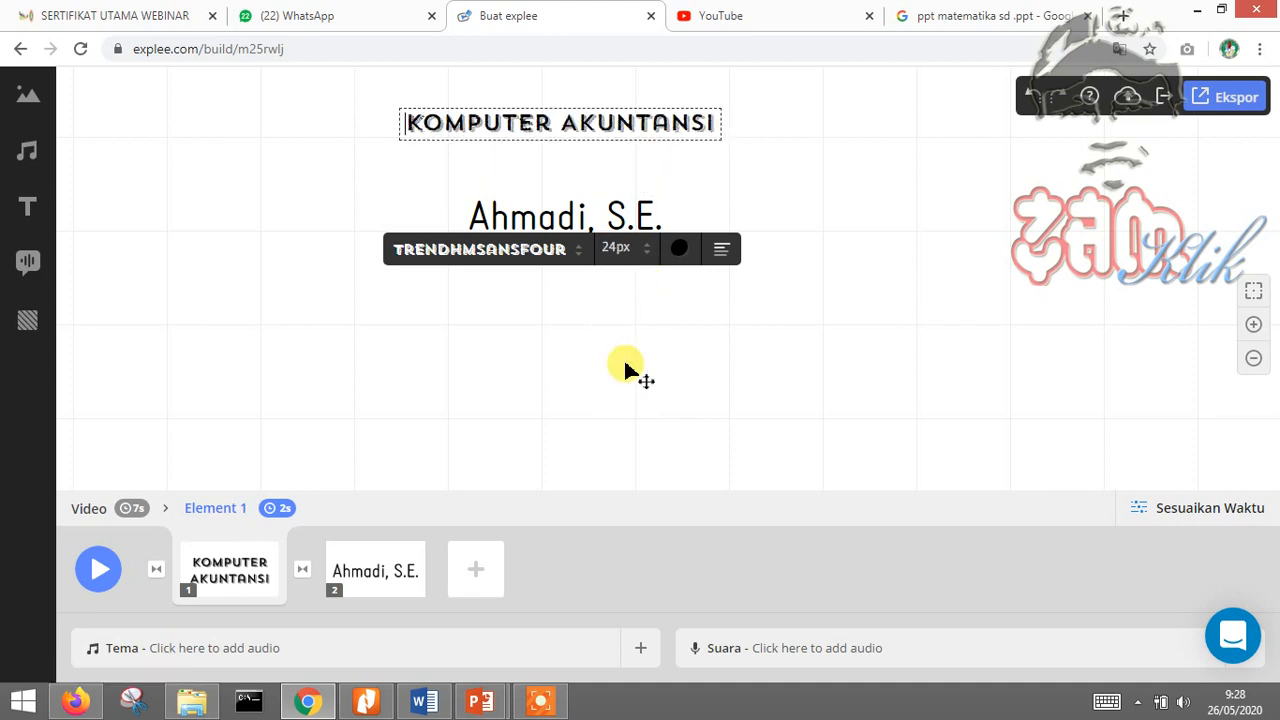
pyautogui.click(712, 140)
# - Set the font size of the presenter's name text to 12px and finish editing it
pyautogui.click(603, 222)
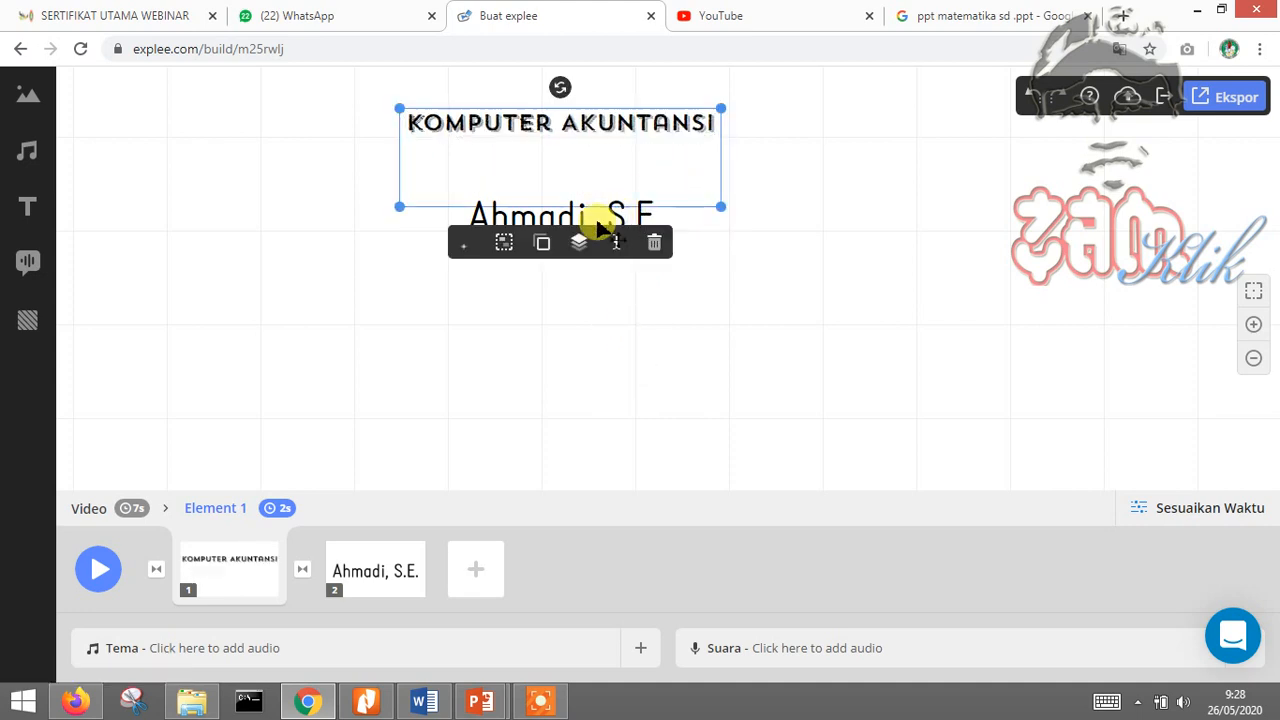
pyautogui.click(780, 232)
pyautogui.click(573, 222)
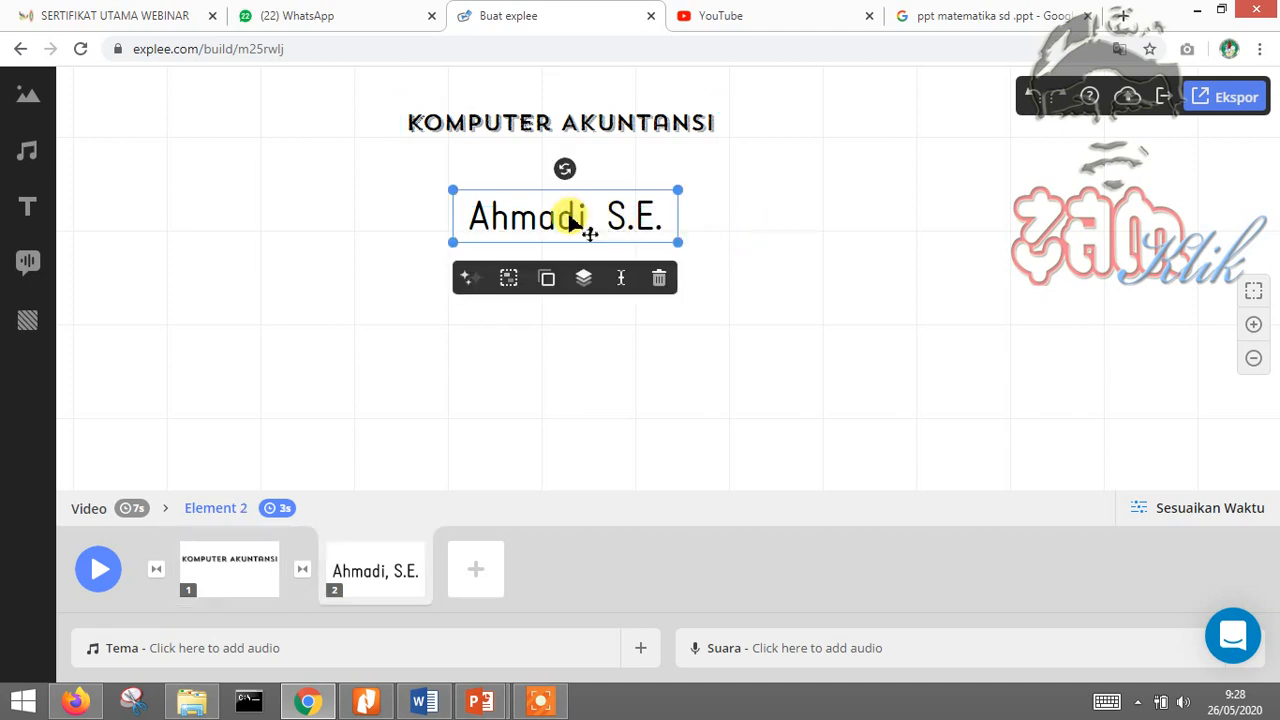
pyautogui.click(621, 282)
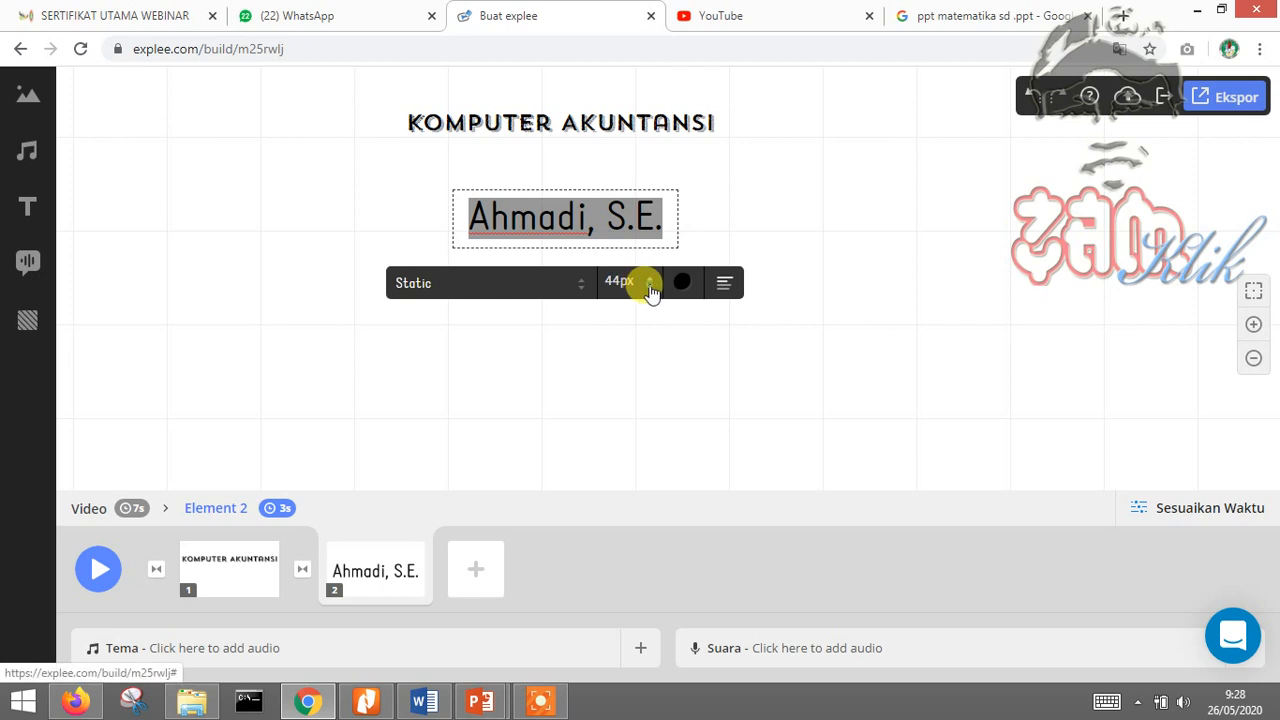
pyautogui.click(650, 287)
pyautogui.click(620, 321)
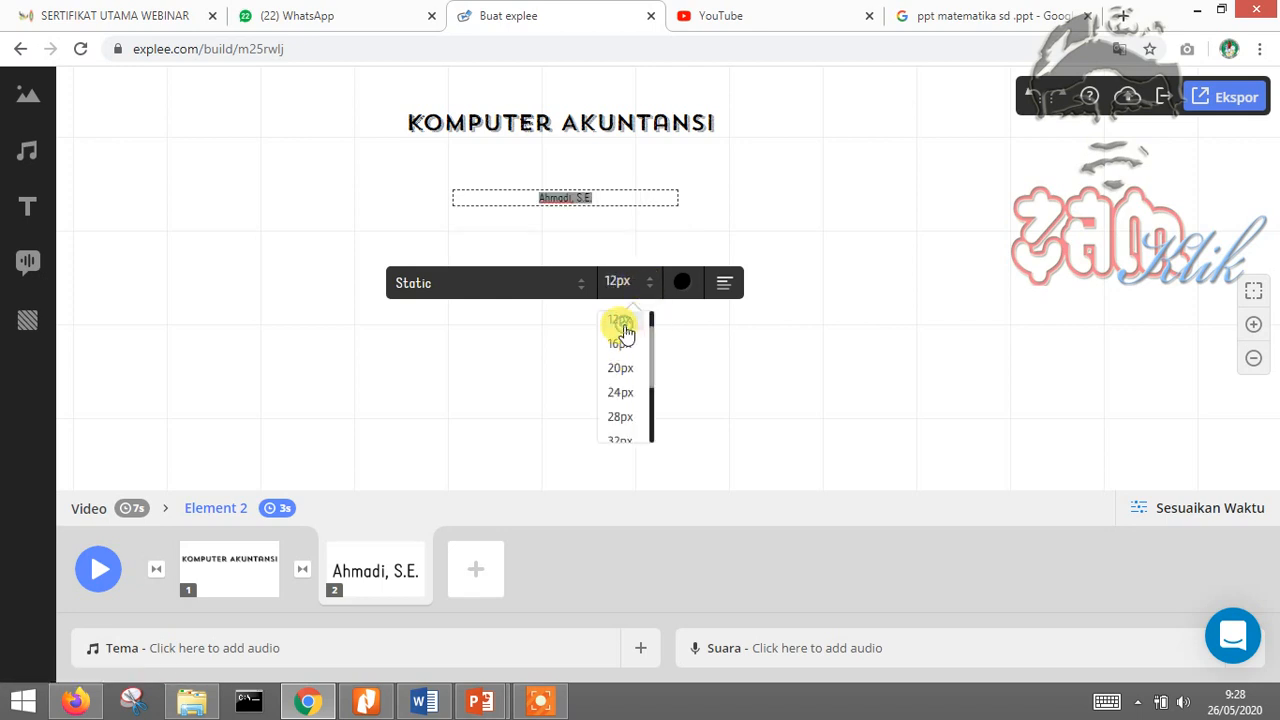
pyautogui.click(728, 200)
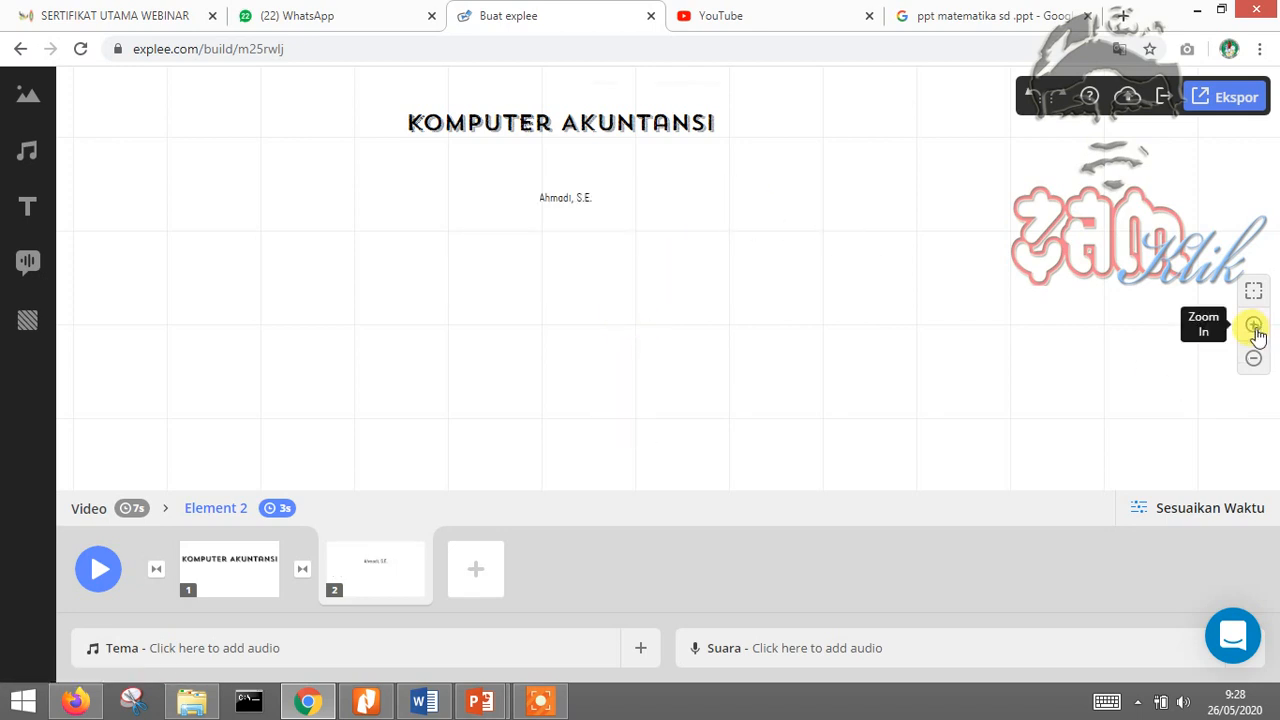
pyautogui.click(1253, 324)
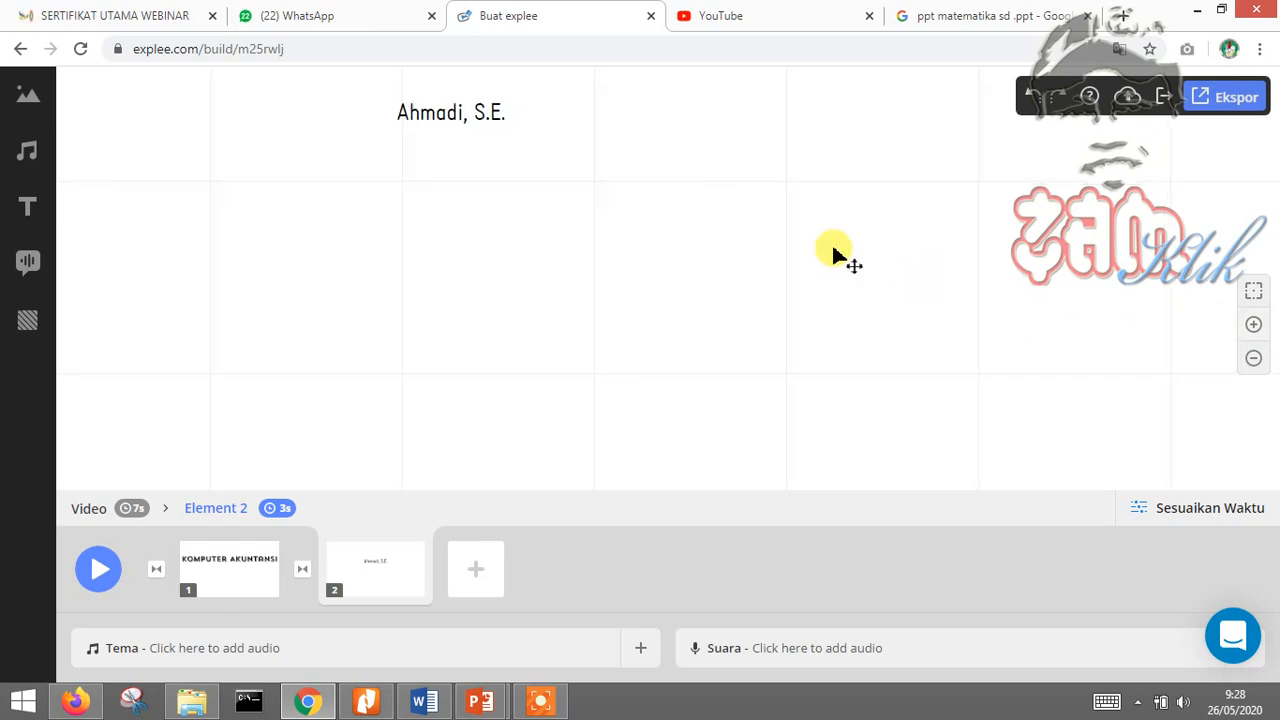
# - Move the presenter's name text up so it sits beneath the "Komputer Akuntansi" title on the canvas
pyautogui.moveTo(608, 199); pyautogui.dragTo(775, 328)
pyautogui.moveTo(737, 191); pyautogui.dragTo(1102, 328)
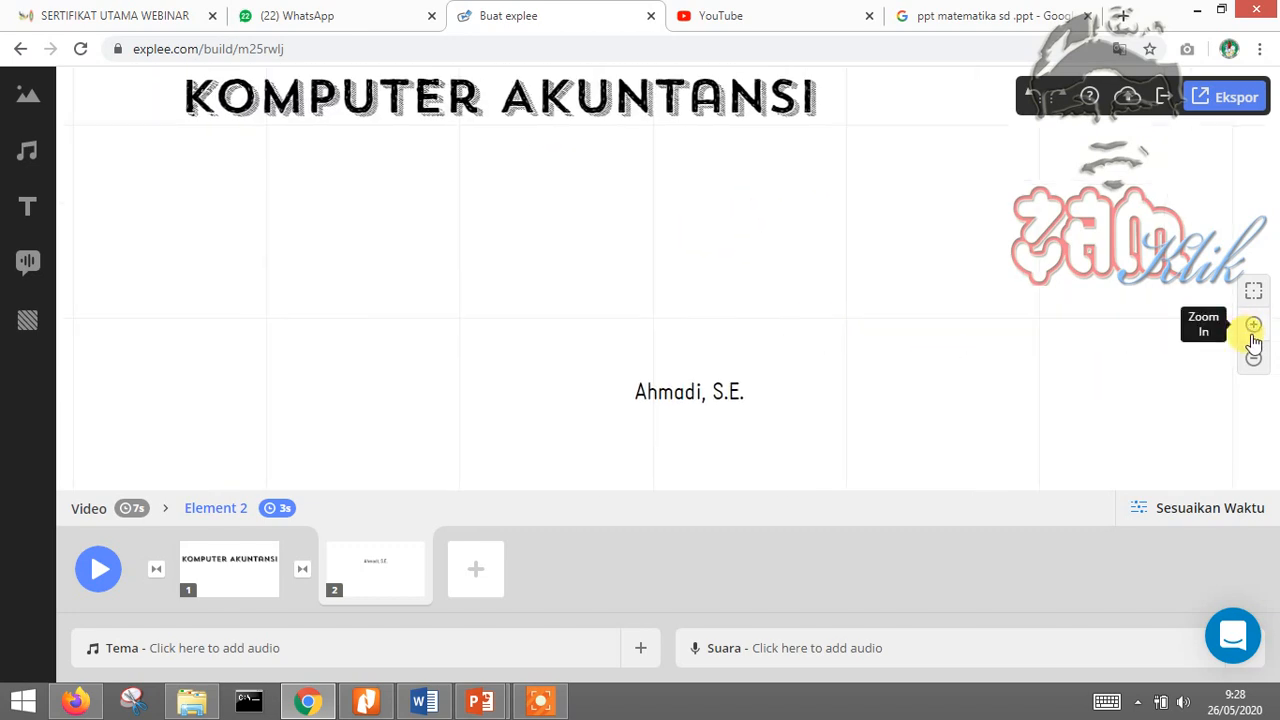
pyautogui.click(688, 393)
pyautogui.moveTo(728, 392); pyautogui.dragTo(515, 262)
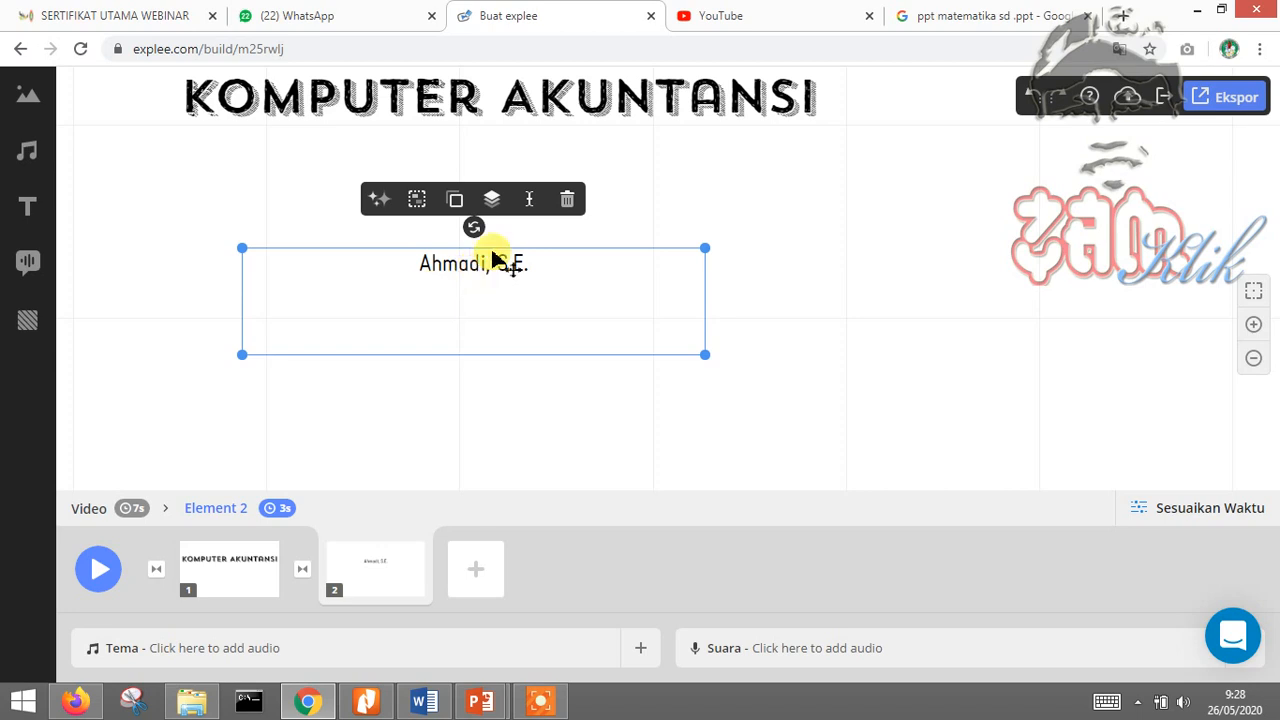
# - Set the font size of the presenter's name text to 20px and deselect it
pyautogui.click(529, 199)
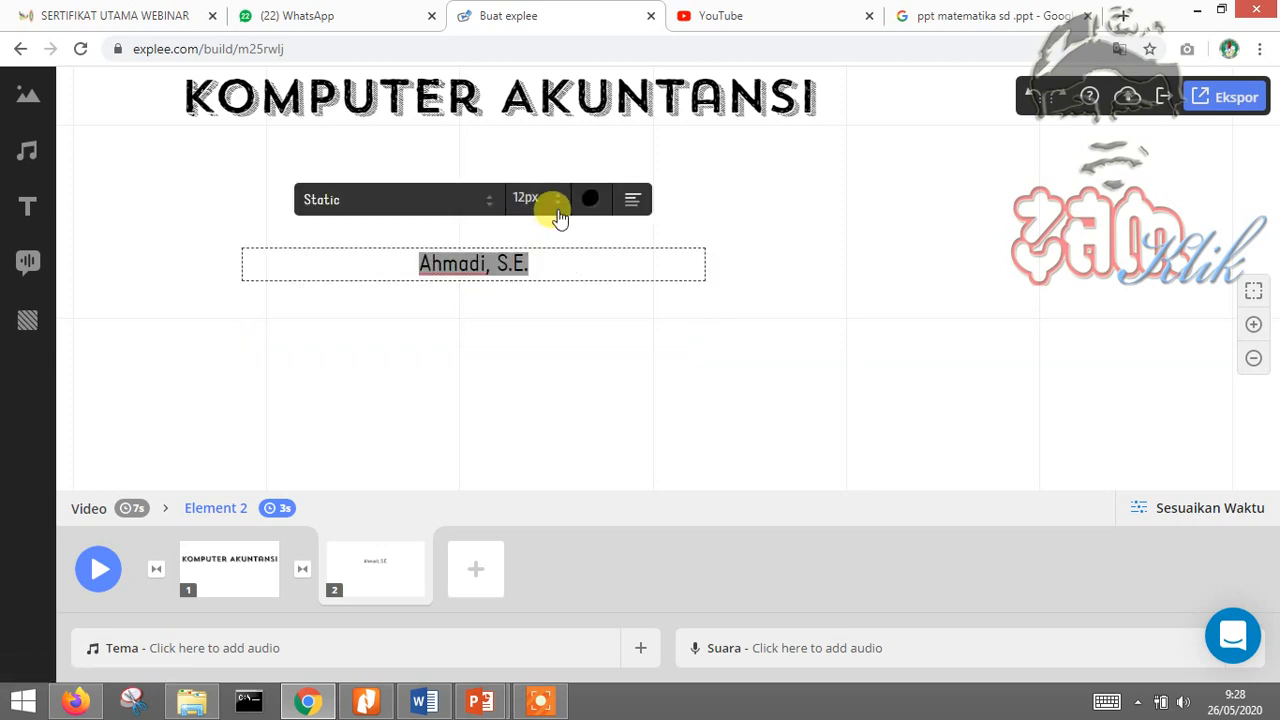
pyautogui.click(560, 214)
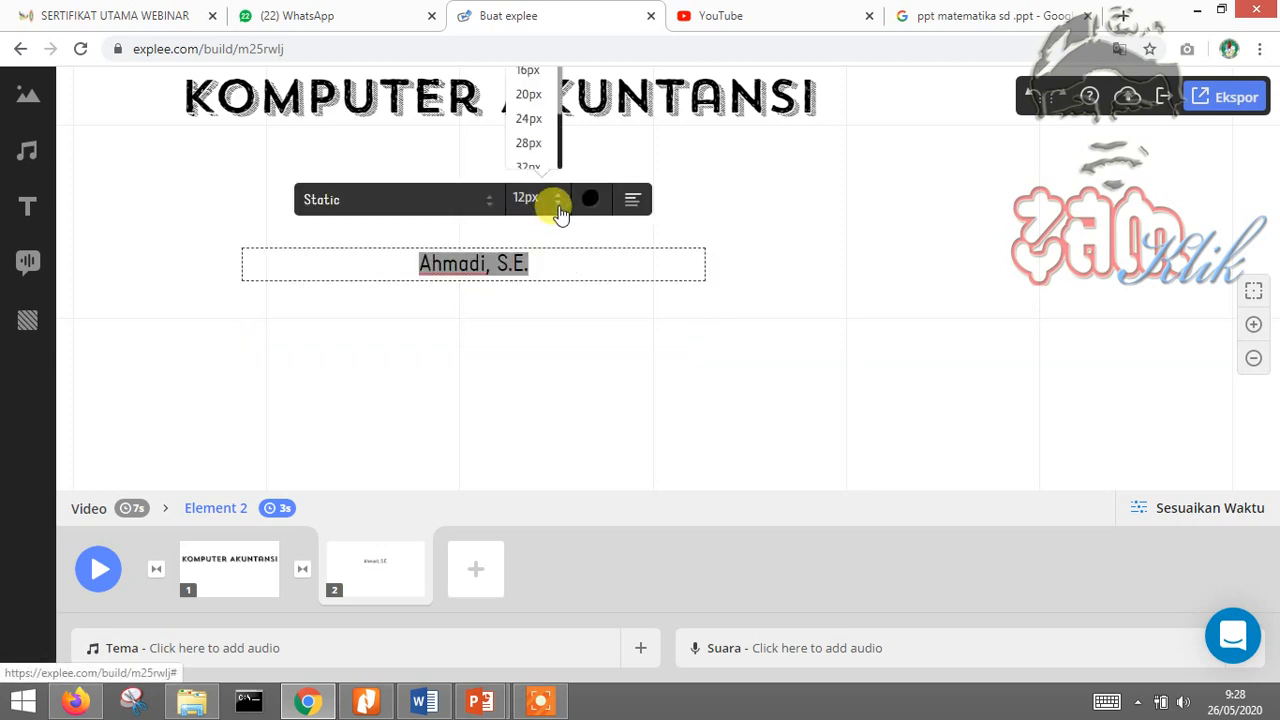
pyautogui.click(528, 97)
pyautogui.click(816, 197)
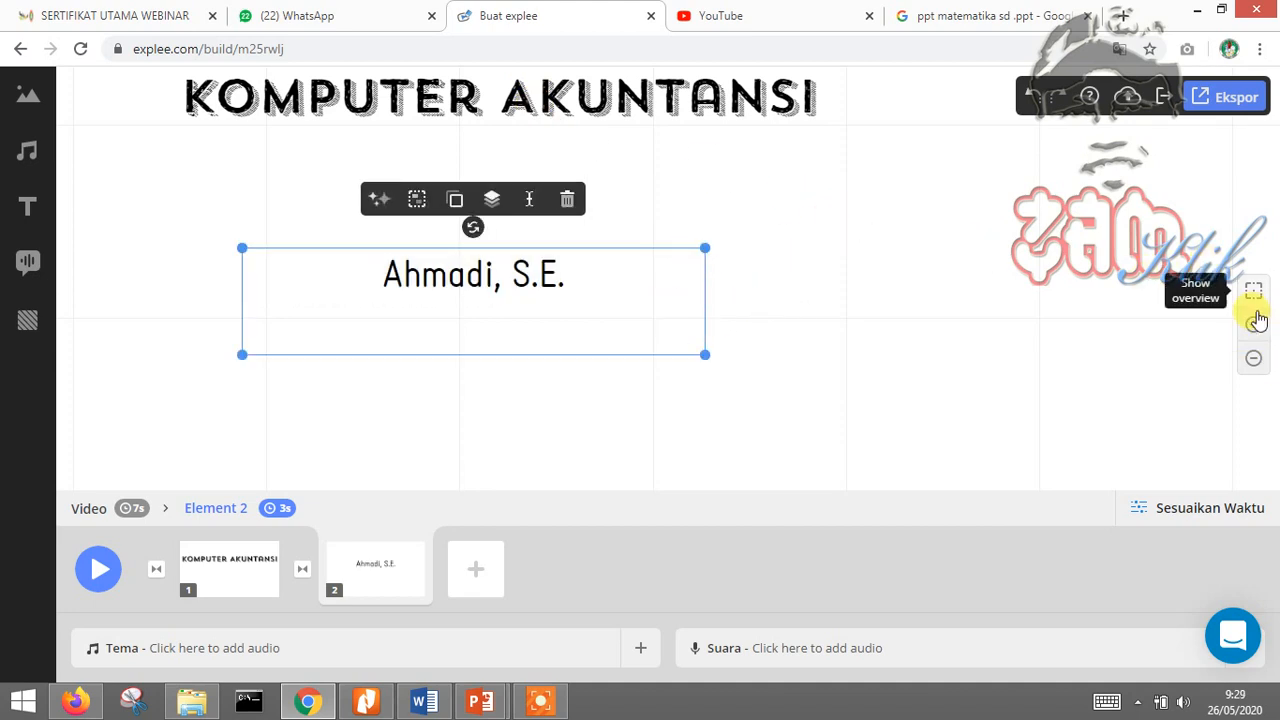
pyautogui.click(929, 271)
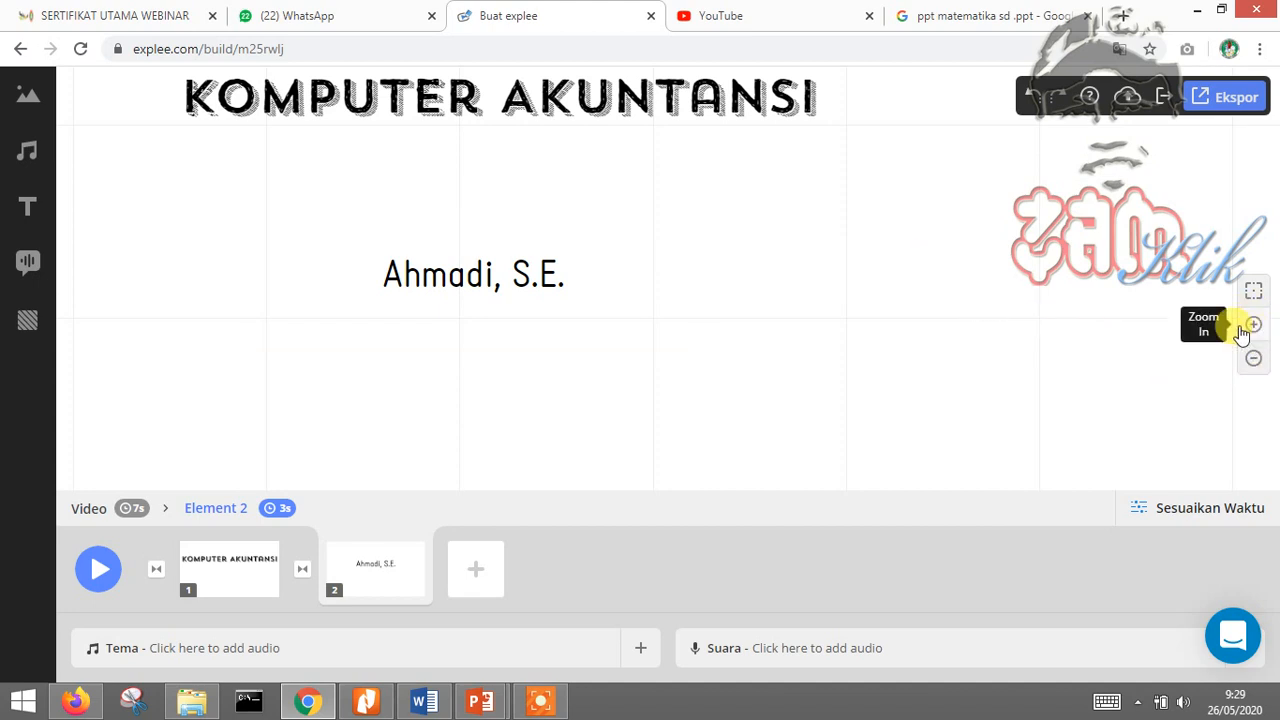
# - Shift the "Komputer Akuntansi" title slightly to the left and center the presenter's name beneath it
pyautogui.moveTo(677, 220); pyautogui.dragTo(599, 206)
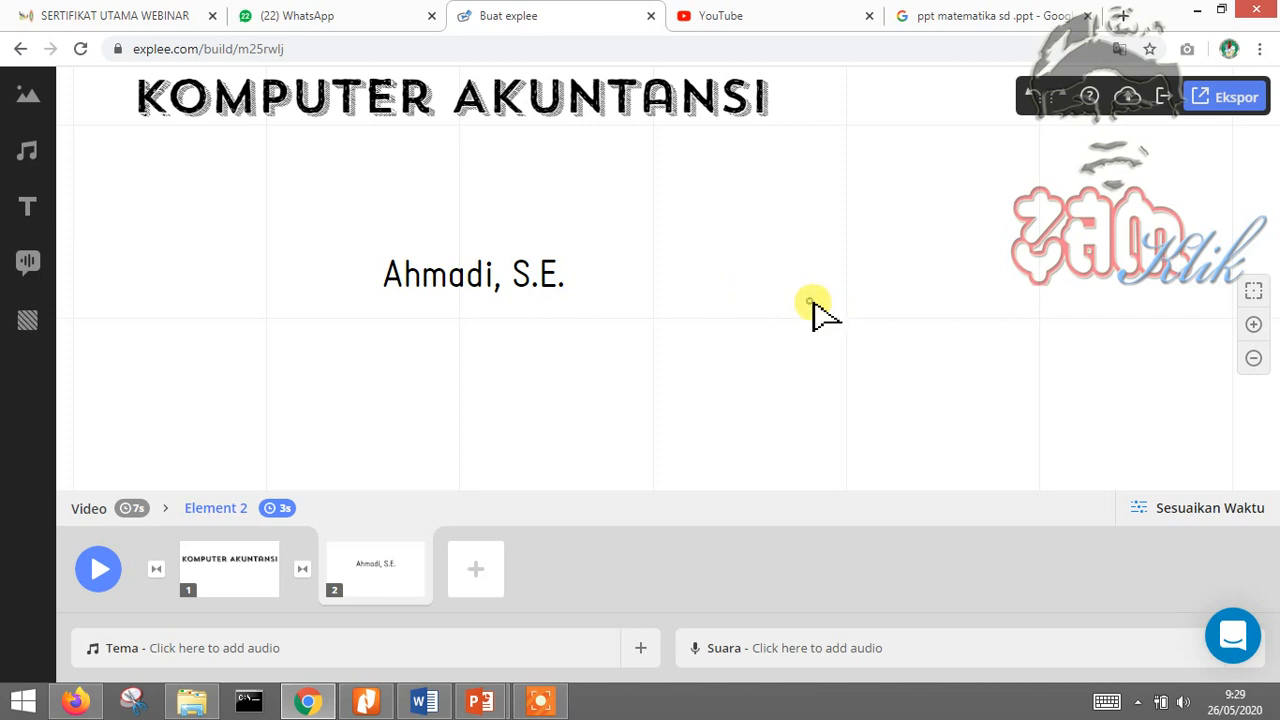
pyautogui.click(558, 292)
pyautogui.moveTo(556, 290)
pyautogui.mouseDown()
pyautogui.moveTo(512, 288)
pyautogui.moveTo(549, 289)
pyautogui.mouseUp()
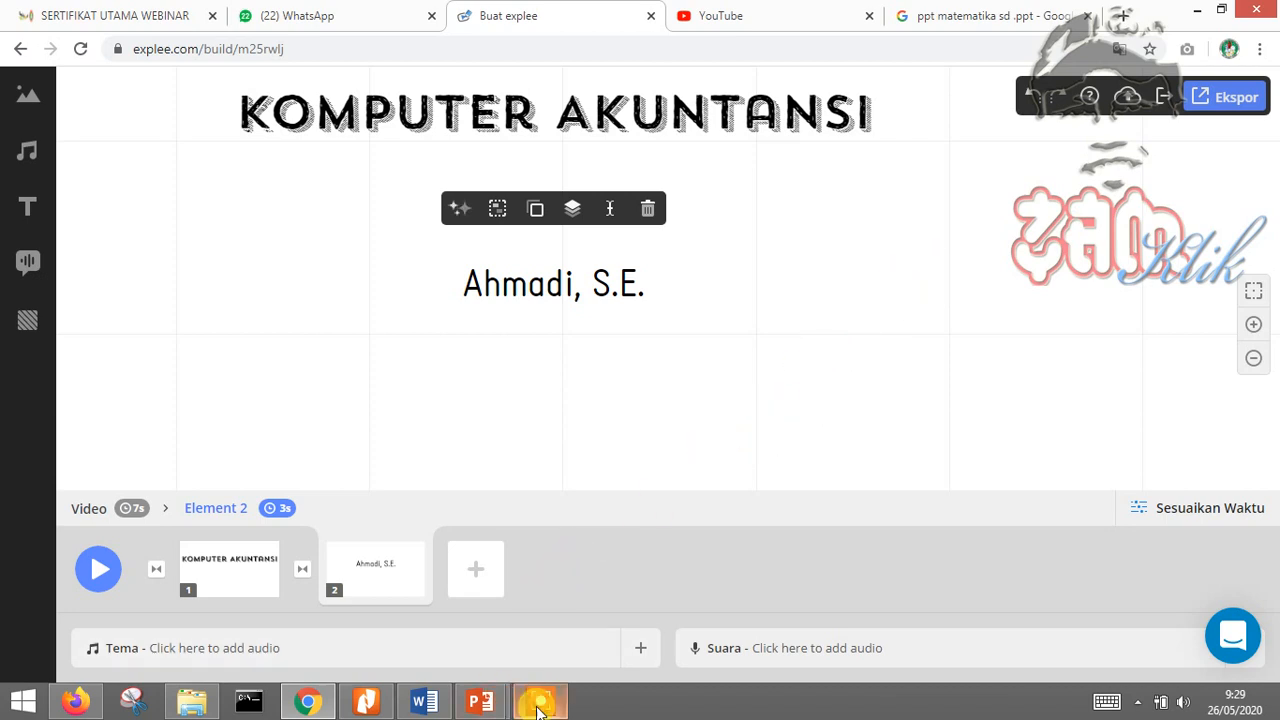
# - Switch to PowerPoint and show the first slide of the Pengantar MYOB presentation with nothing selected
pyautogui.click(480, 700)
pyautogui.click(630, 607)
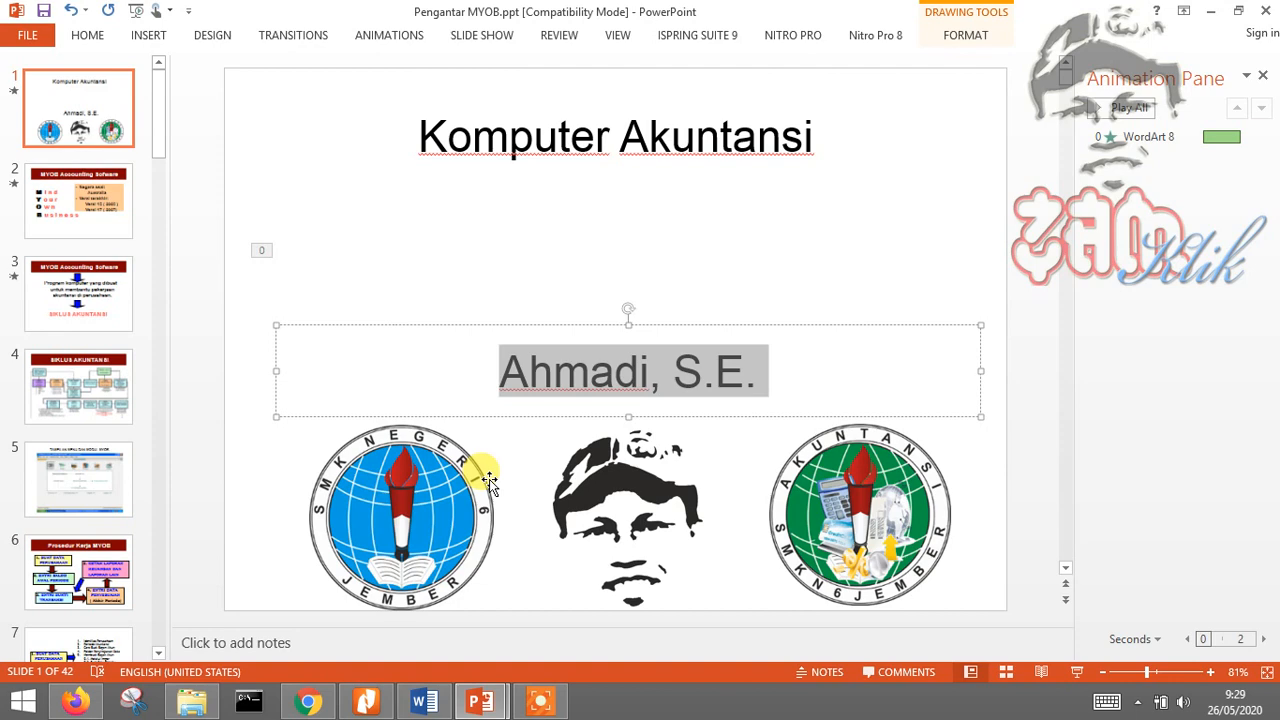
pyautogui.click(881, 244)
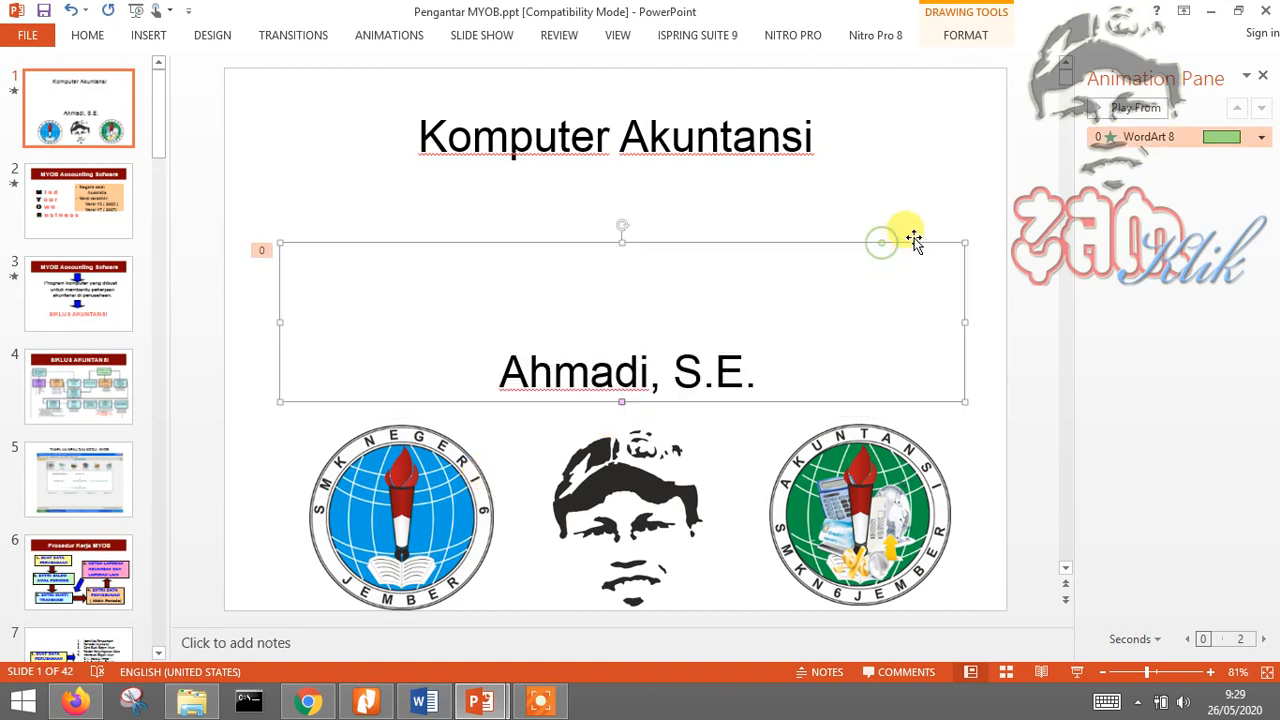
pyautogui.scroll(-1, 1000, 300)
pyautogui.scroll(1, 885, 255)
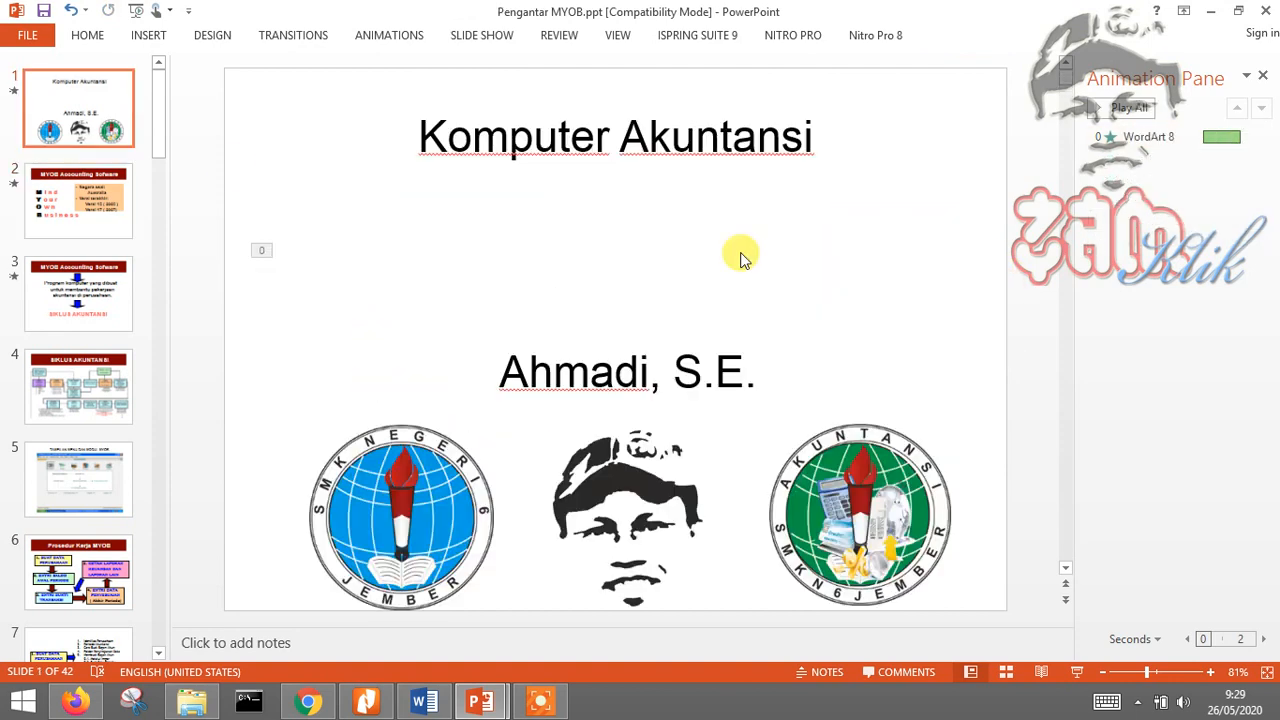
# - Save the blue SMK Negeri 6 Jember logo as a PNG picture named gambar1 on the foto (F:) drive
pyautogui.click(408, 490)
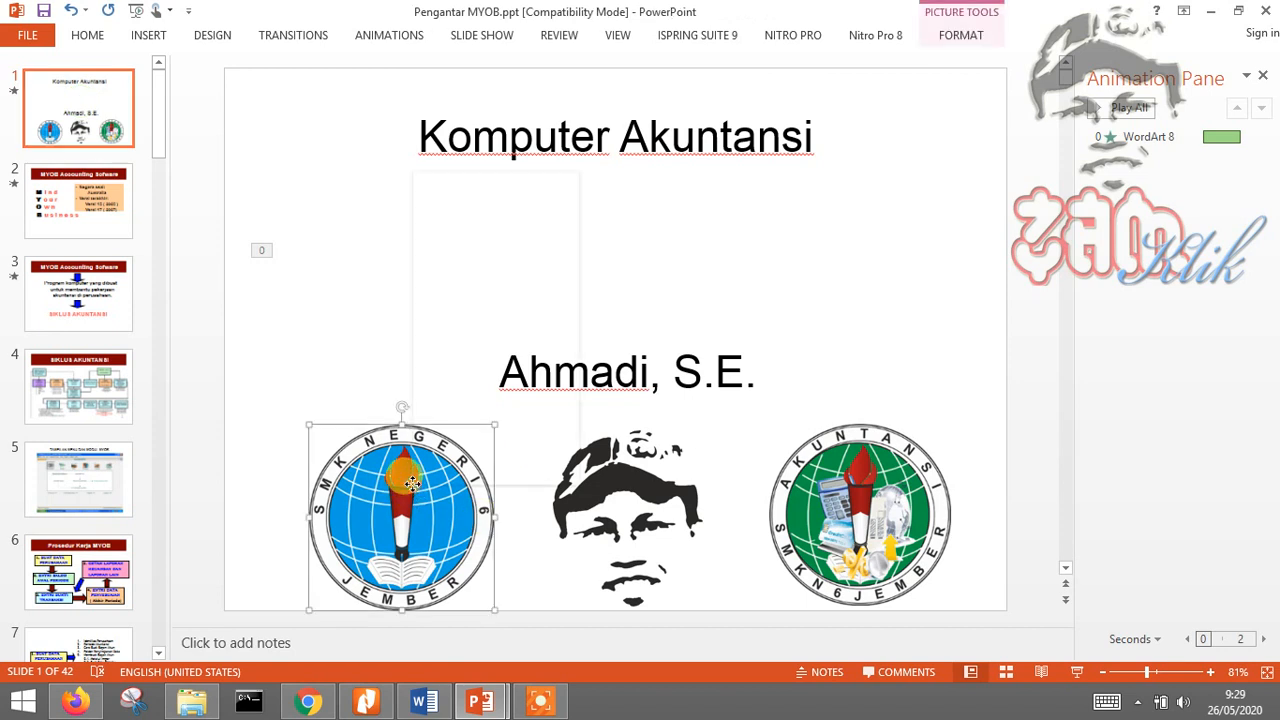
pyautogui.rightClick(412, 483)
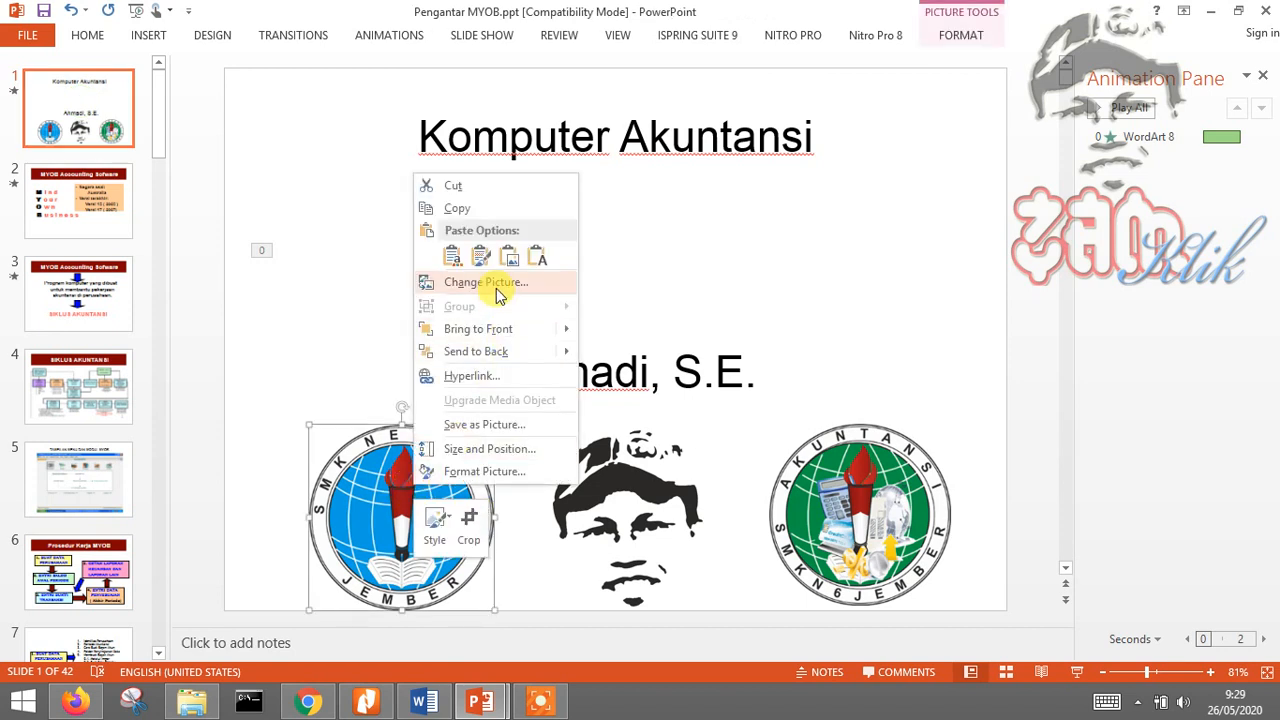
pyautogui.click(486, 422)
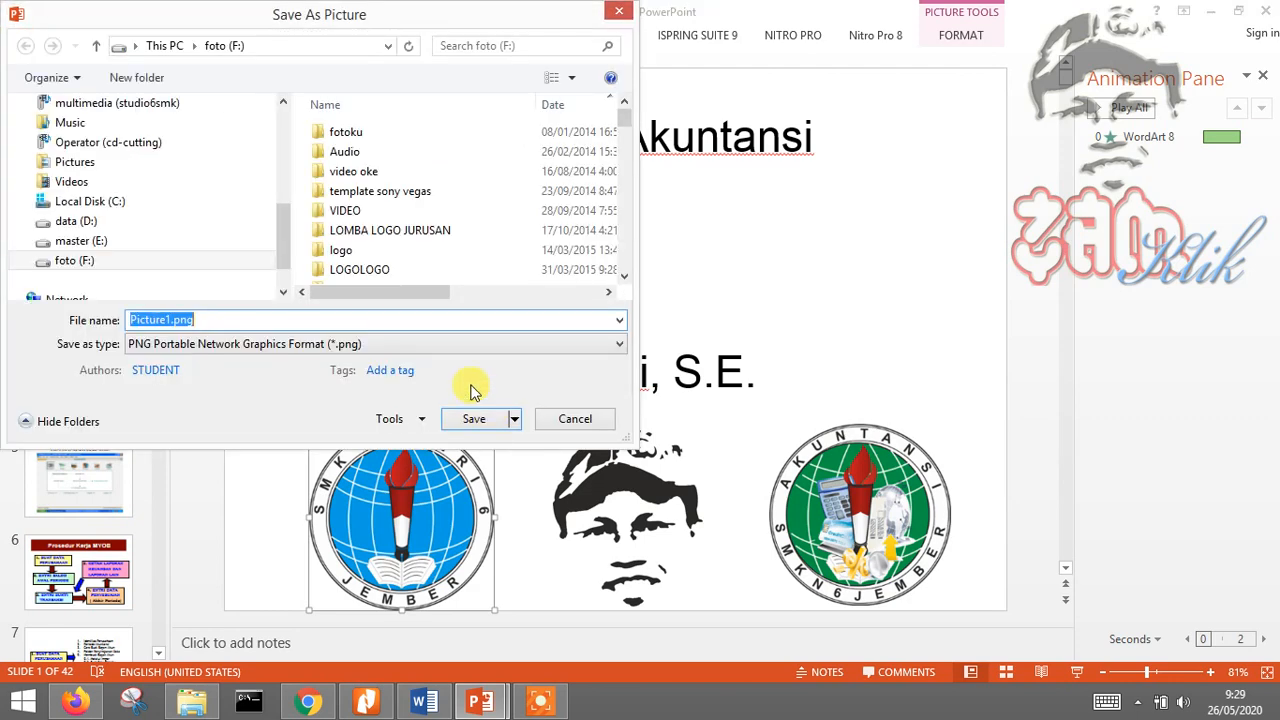
pyautogui.click(335, 347)
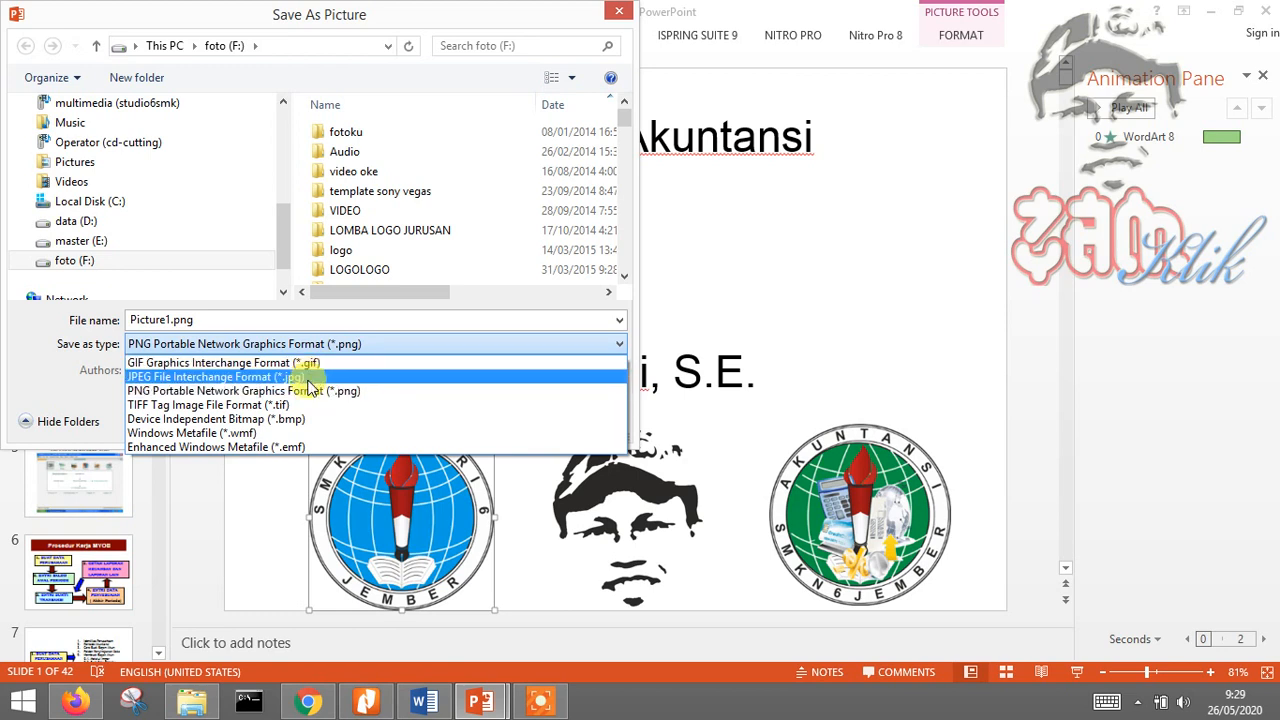
pyautogui.click(305, 391)
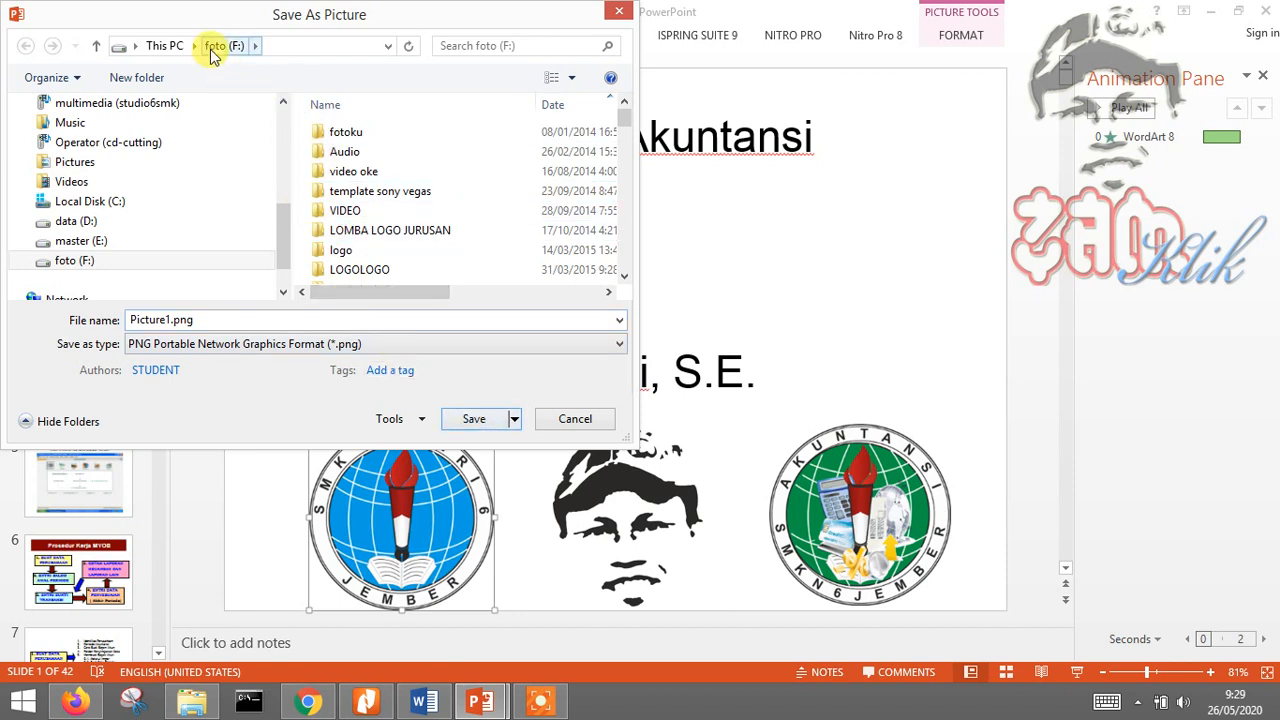
pyautogui.click(235, 322)
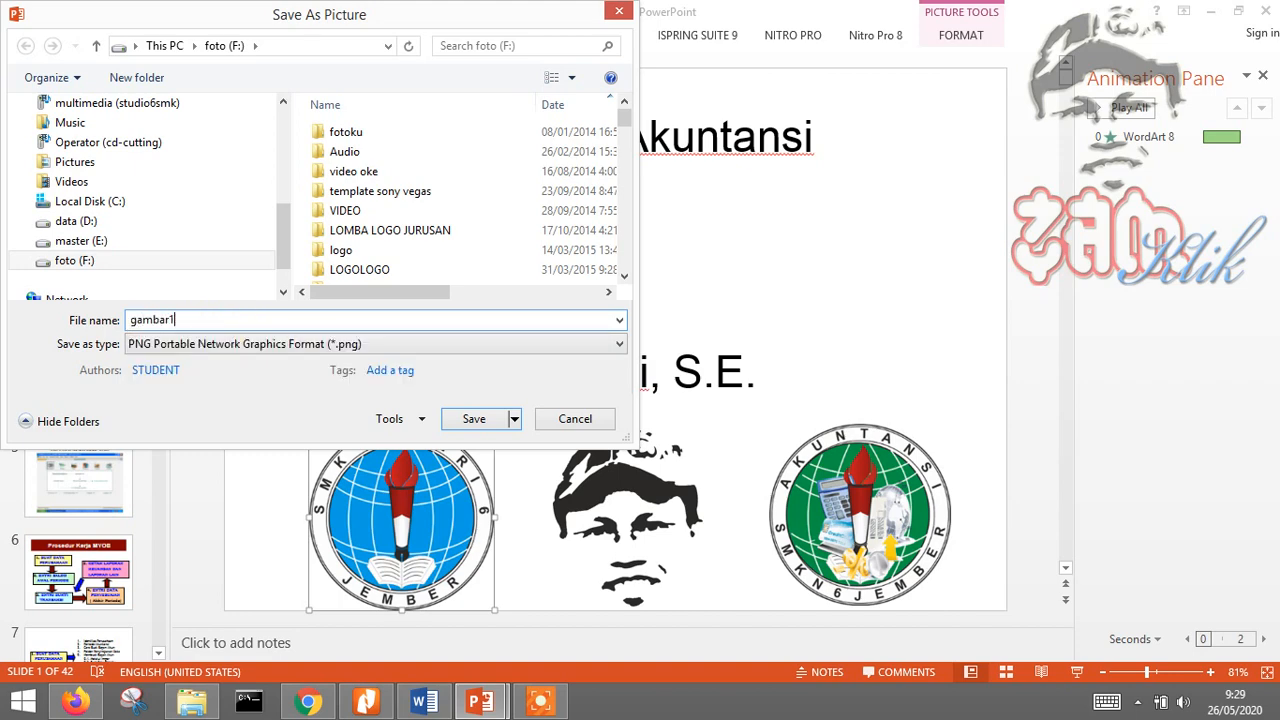
pyautogui.click(483, 418)
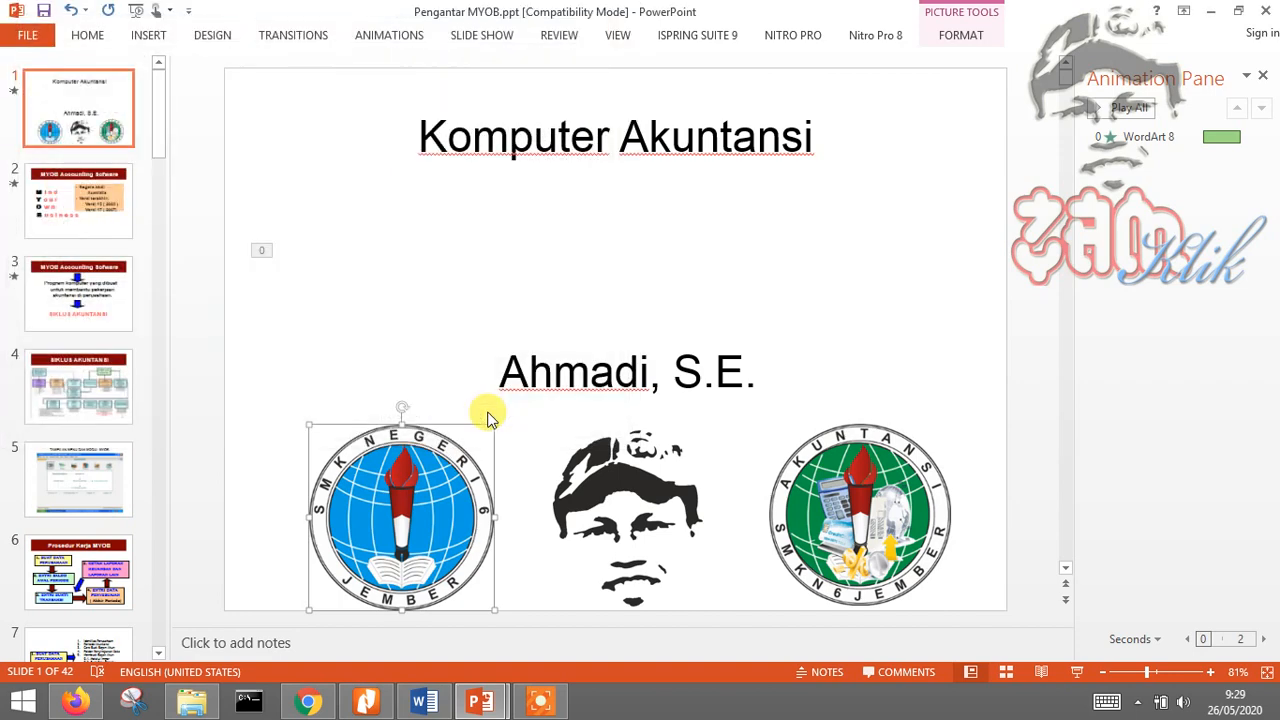
# - Save the black-and-white face picture as a PNG file named gambar2 on the foto (F:) drive
pyautogui.click(650, 488)
pyautogui.rightClick(650, 488)
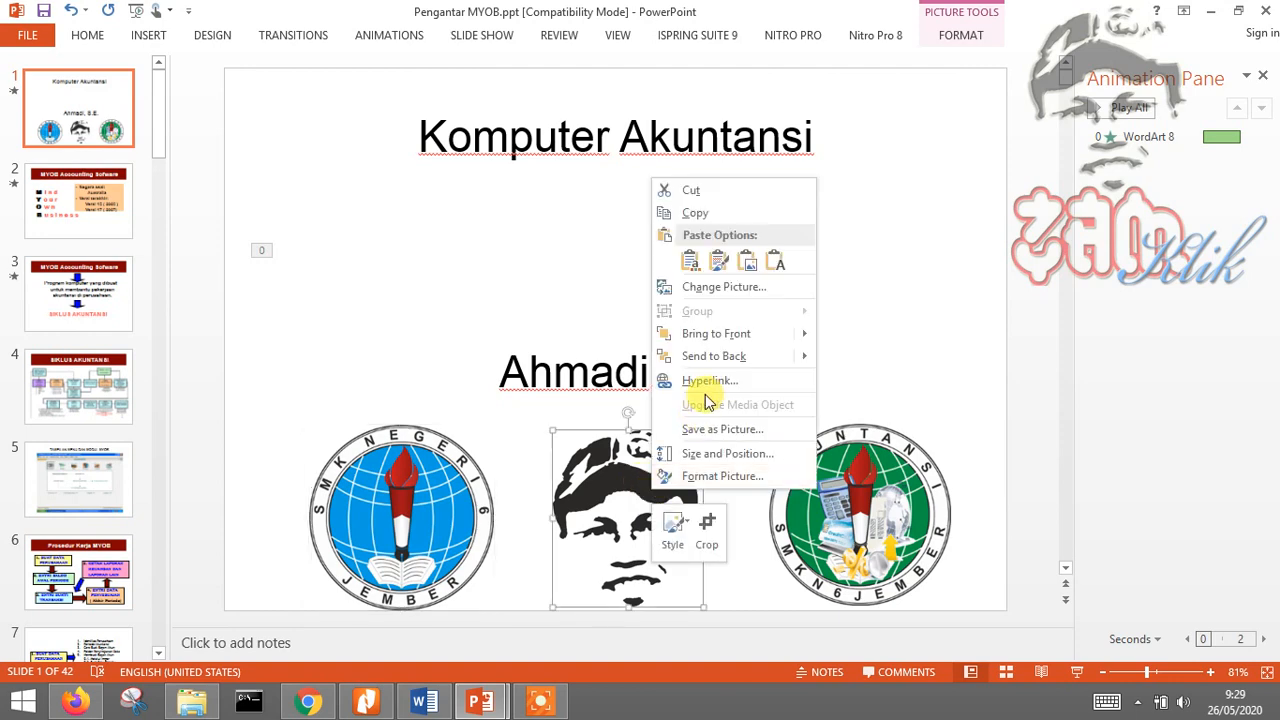
pyautogui.click(715, 425)
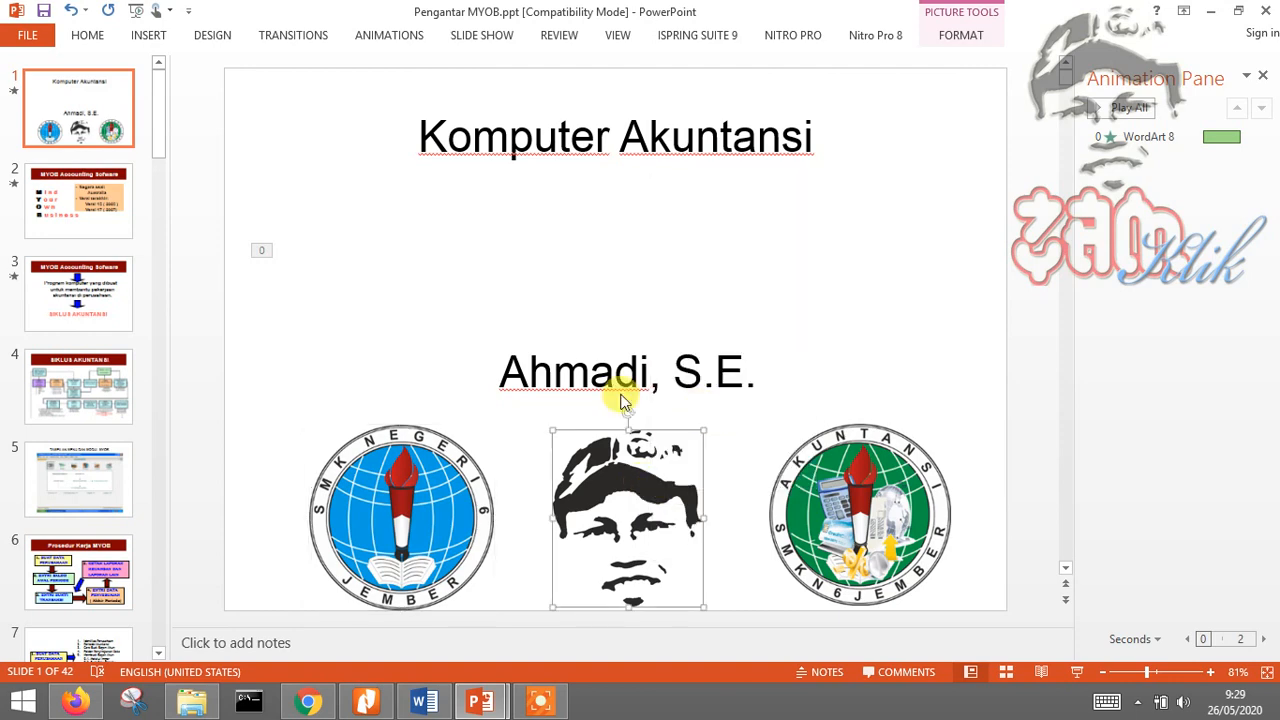
pyautogui.click(312, 344)
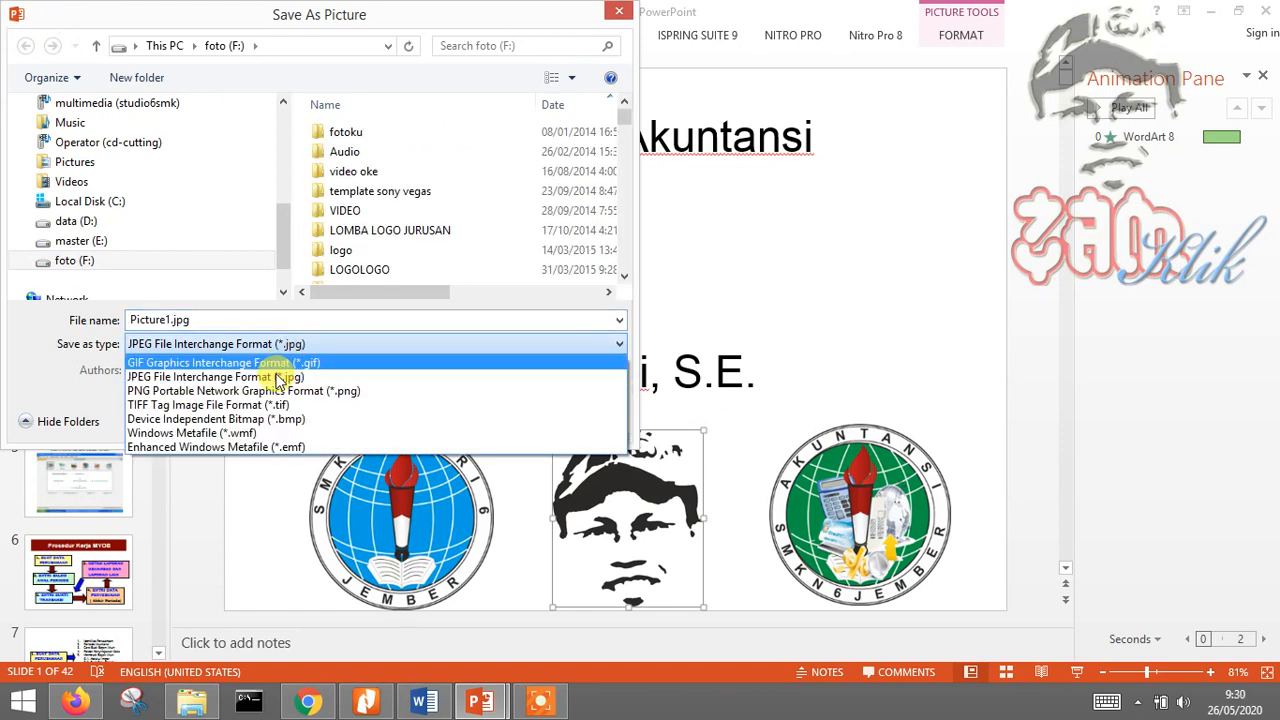
pyautogui.click(262, 393)
pyautogui.click(211, 315)
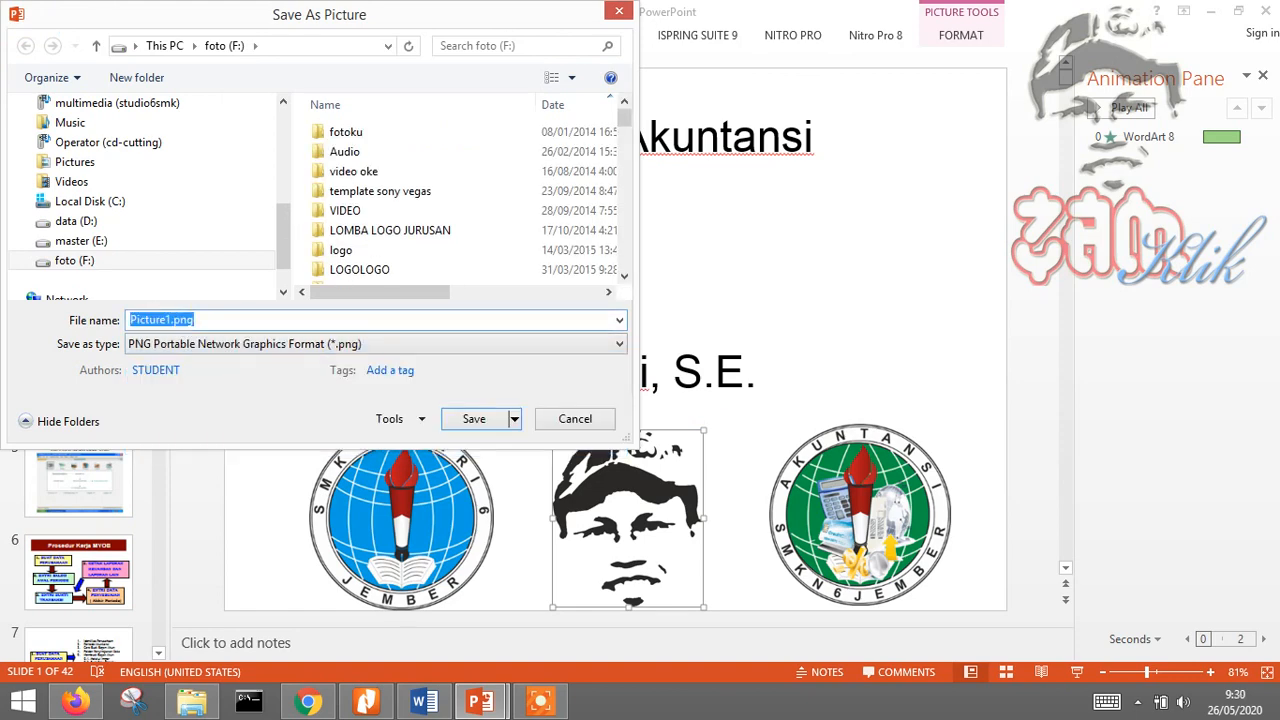
pyautogui.write('gambar2')
pyautogui.press('Return')
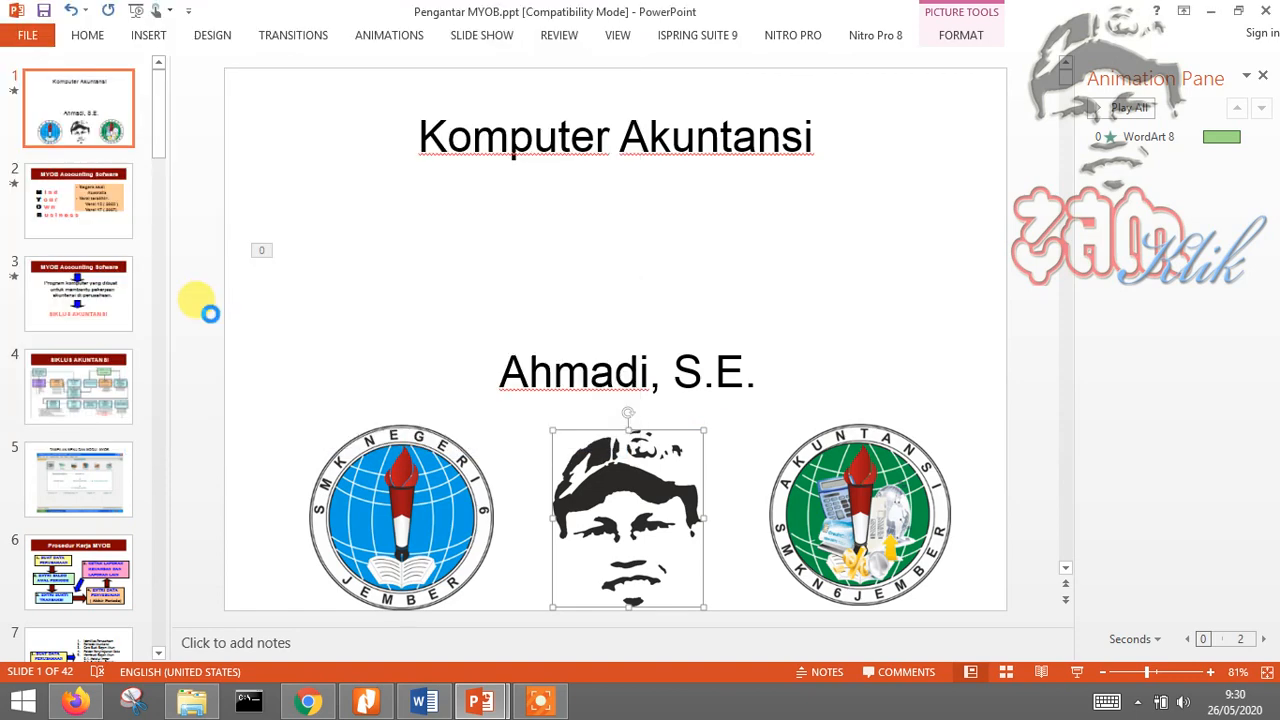
# - Save the green Akuntansi SMKN 6 Jember logo as a PNG picture named gambar3 on the foto (F:) drive
pyautogui.click(873, 502)
pyautogui.rightClick(873, 502)
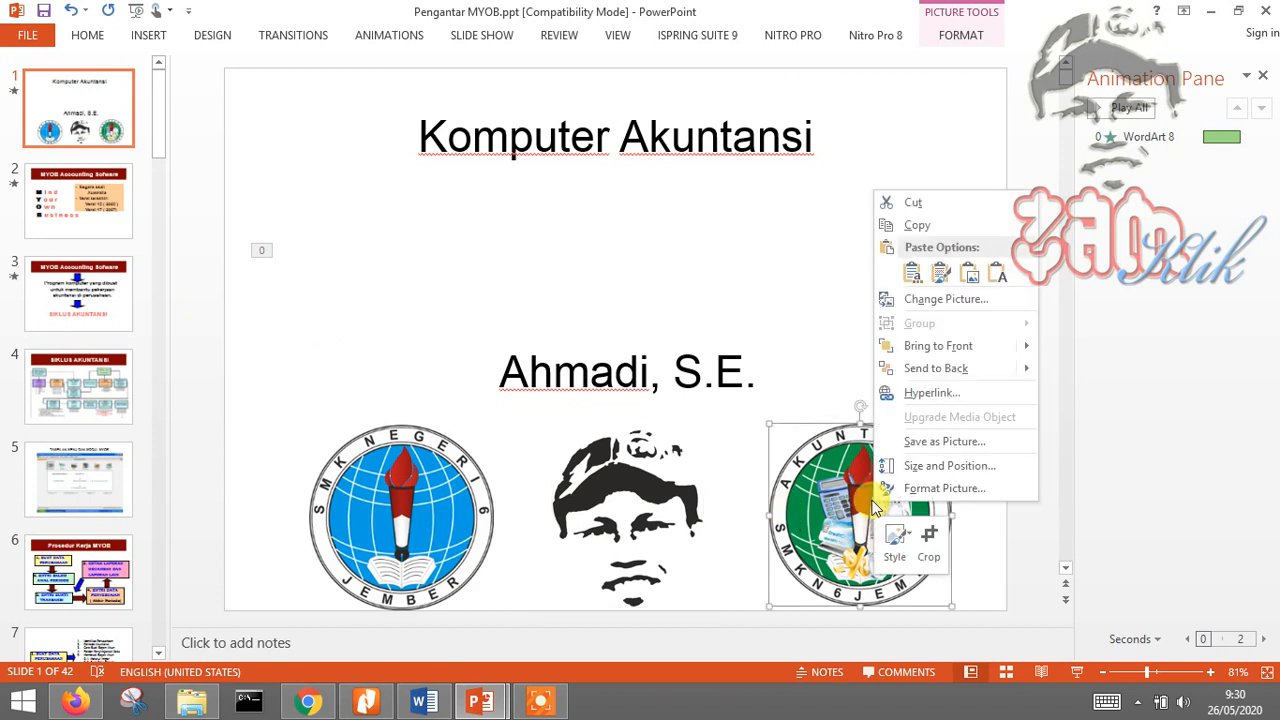
pyautogui.click(921, 443)
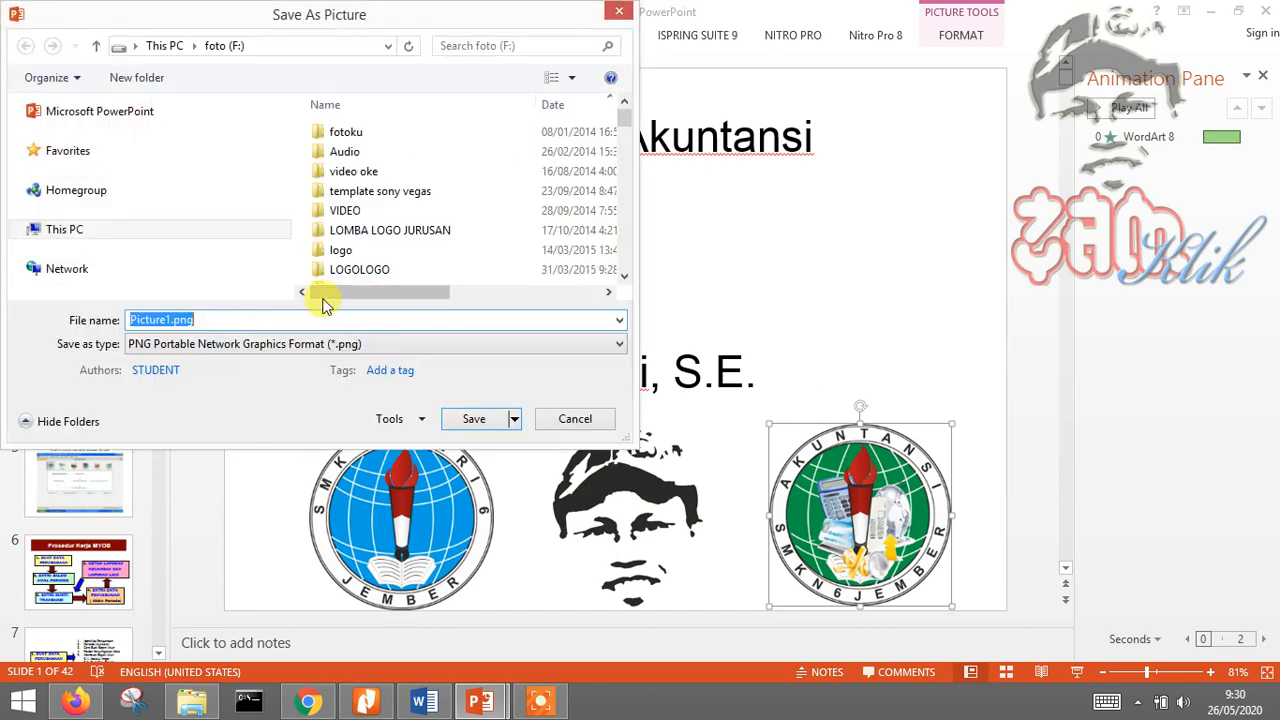
pyautogui.click(221, 345)
pyautogui.click(221, 345)
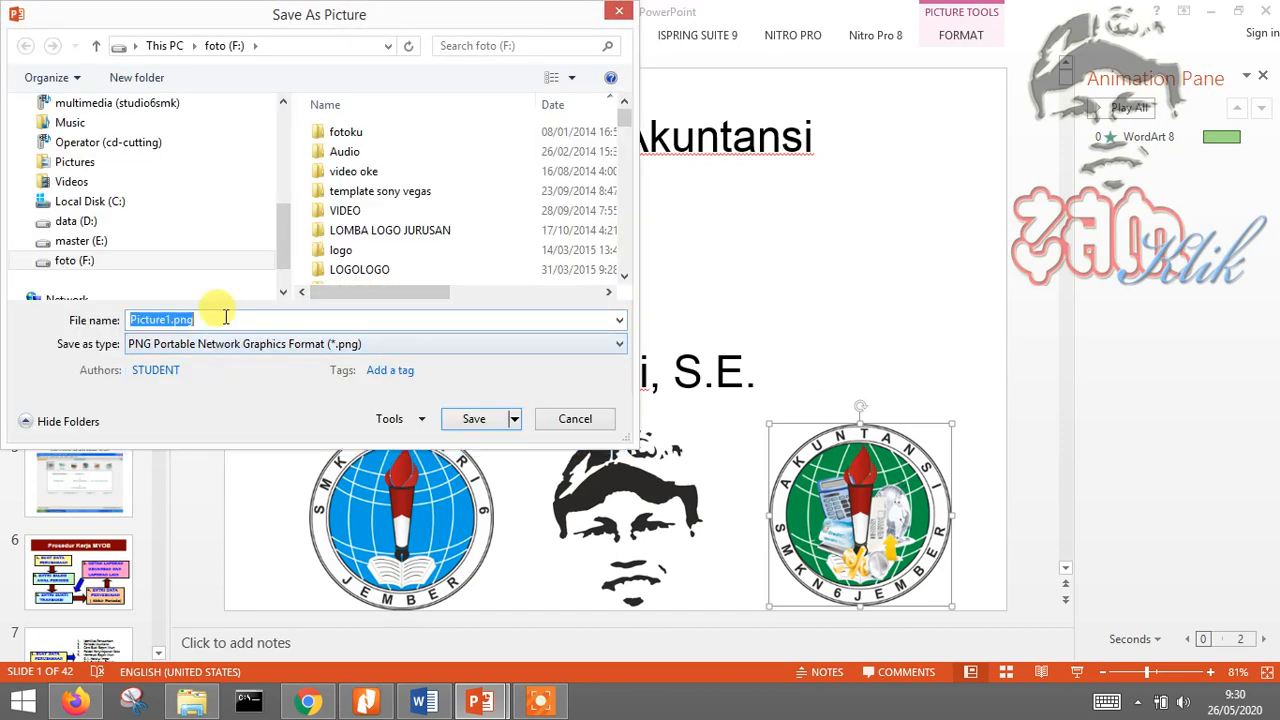
pyautogui.write('gambar3')
pyautogui.press('Return')
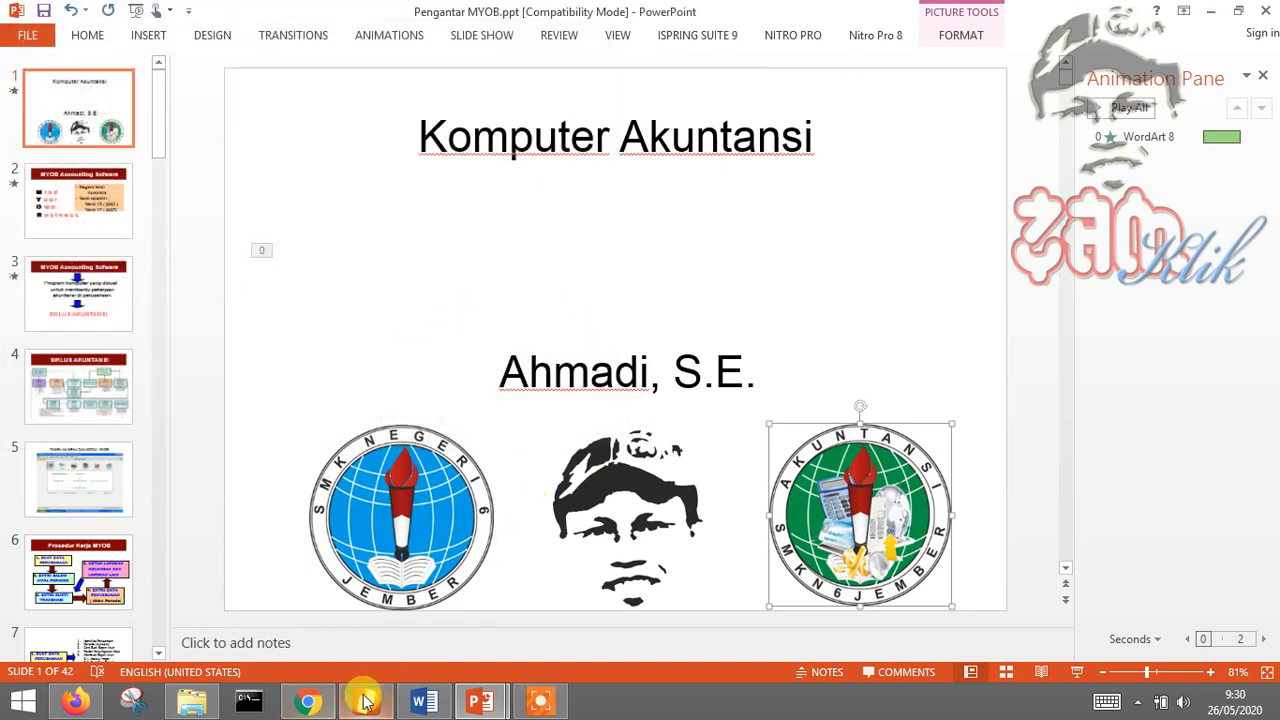
# - Switch back to Explee in Chrome and open the file chooser for uploading images to the library
pyautogui.moveTo(312, 705)
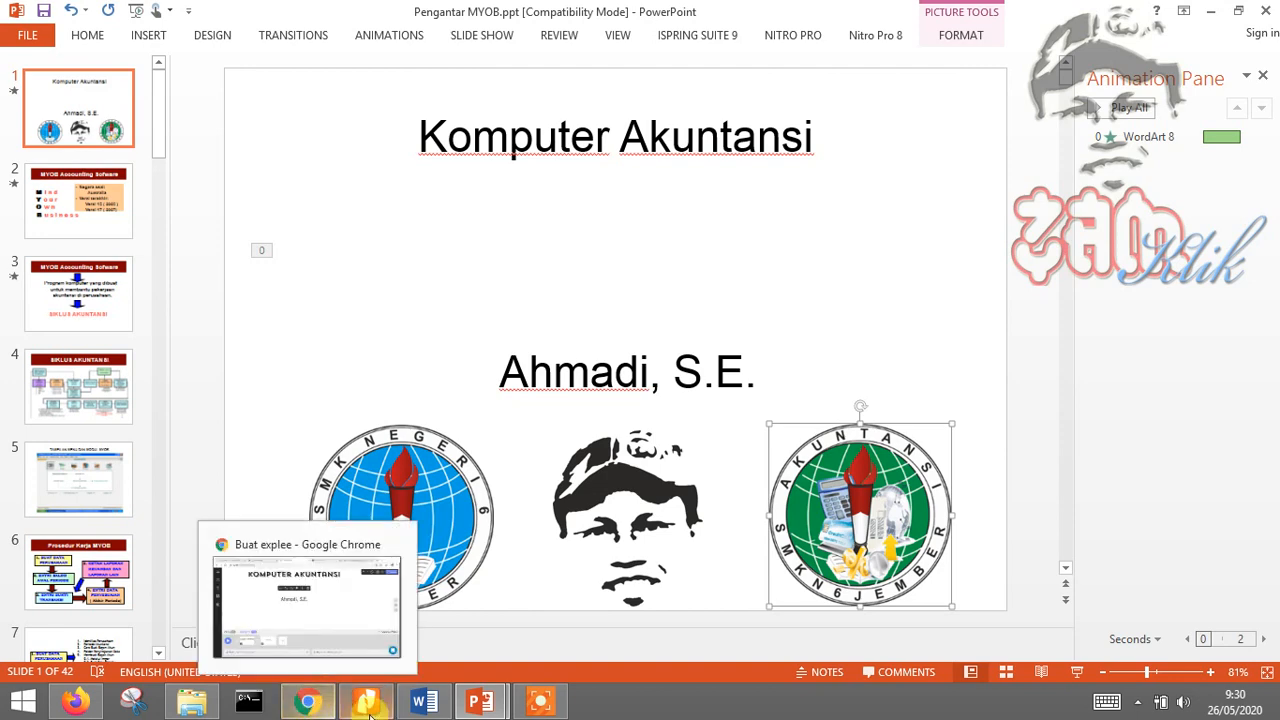
pyautogui.click(310, 703)
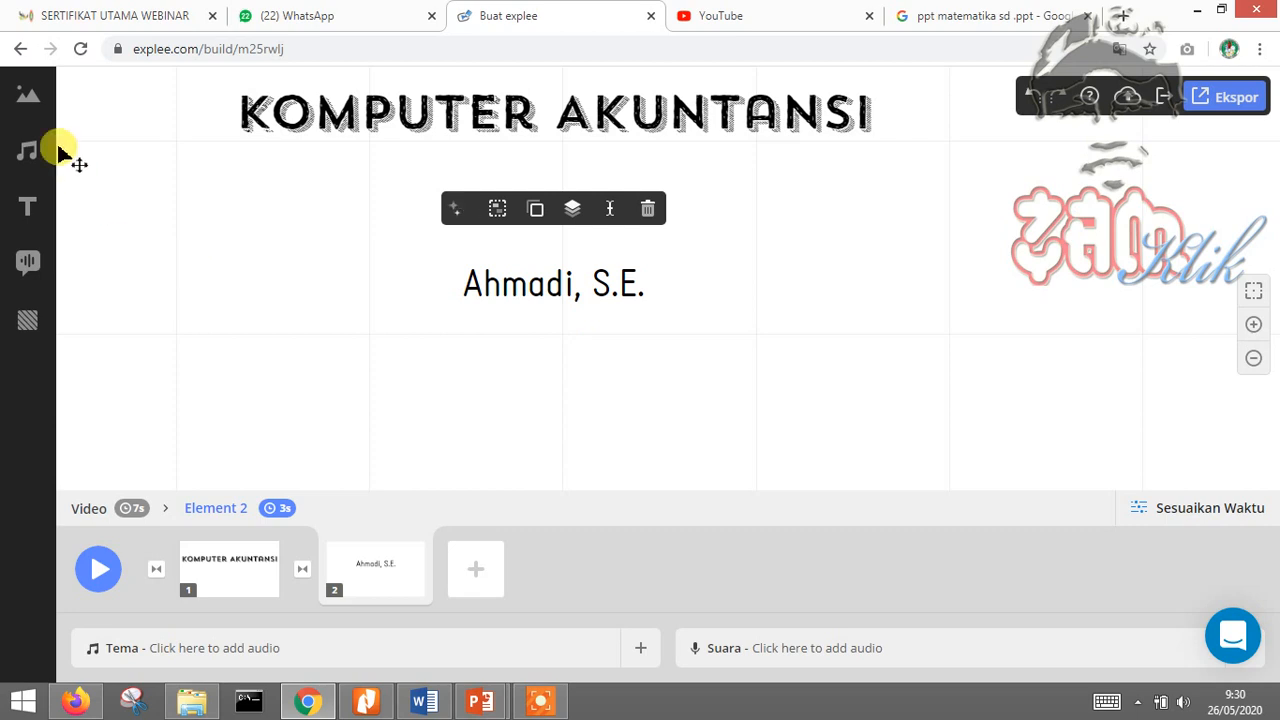
pyautogui.click(28, 99)
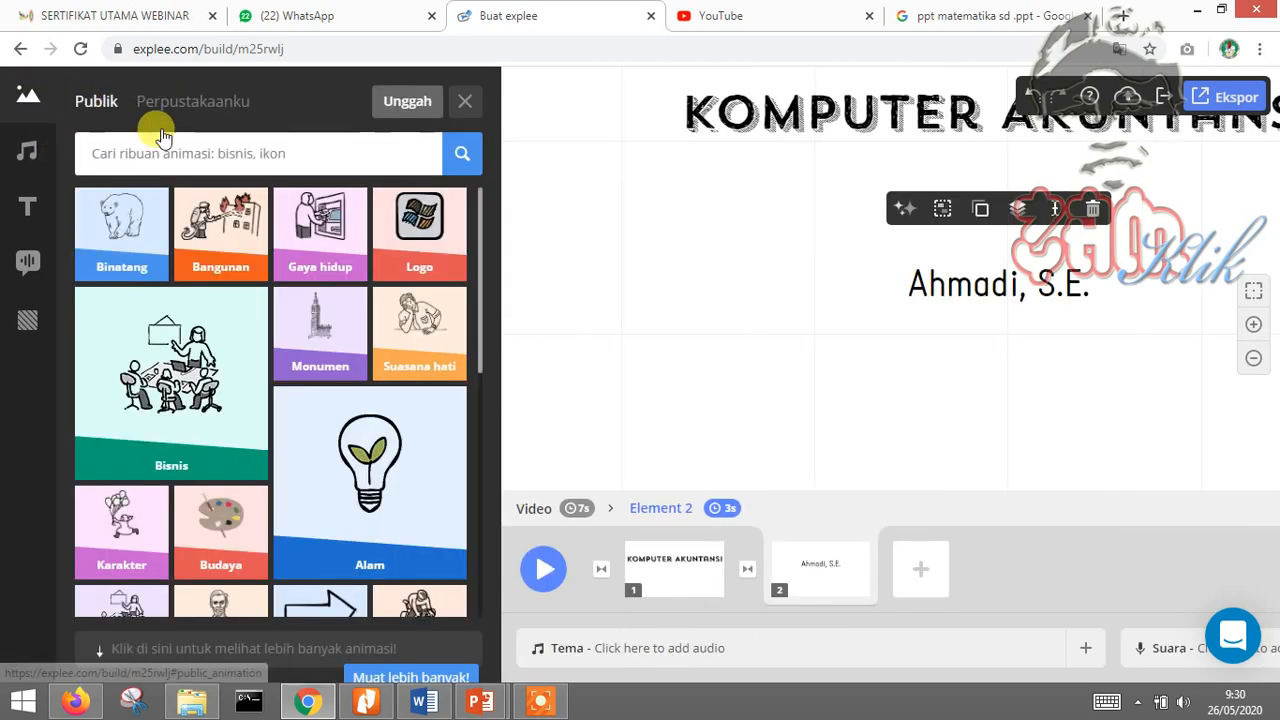
pyautogui.click(405, 101)
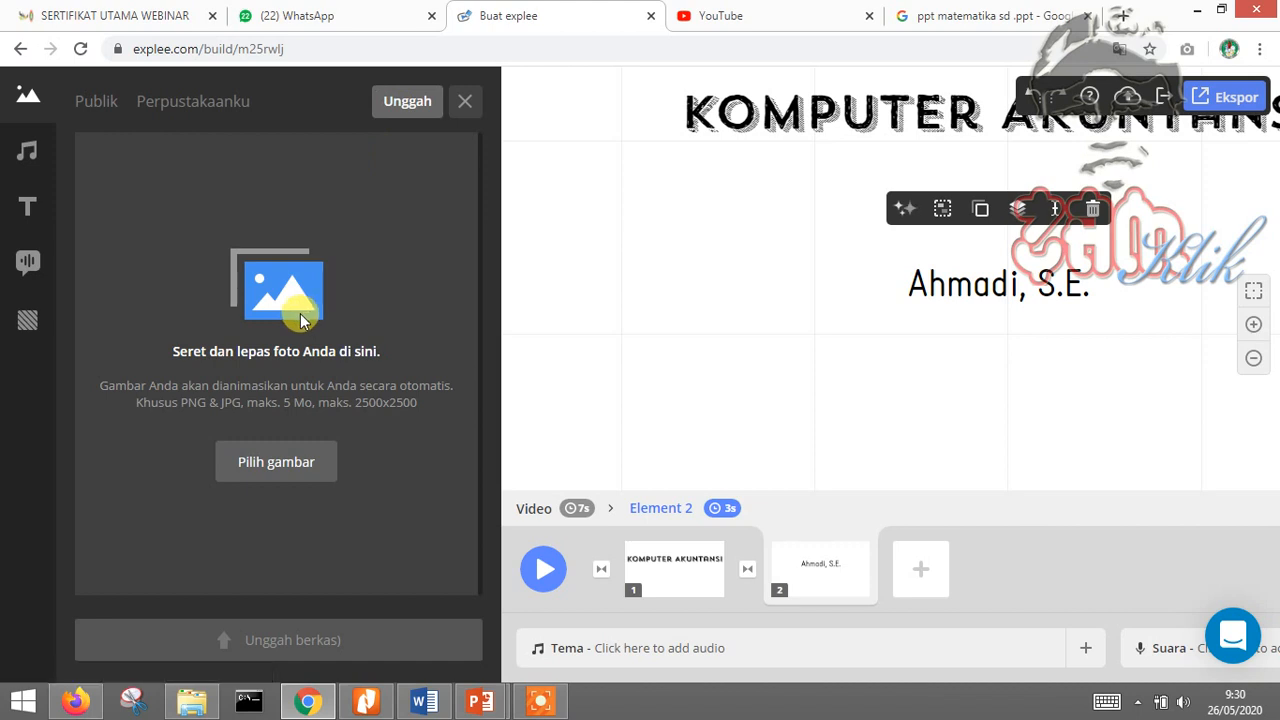
pyautogui.click(265, 463)
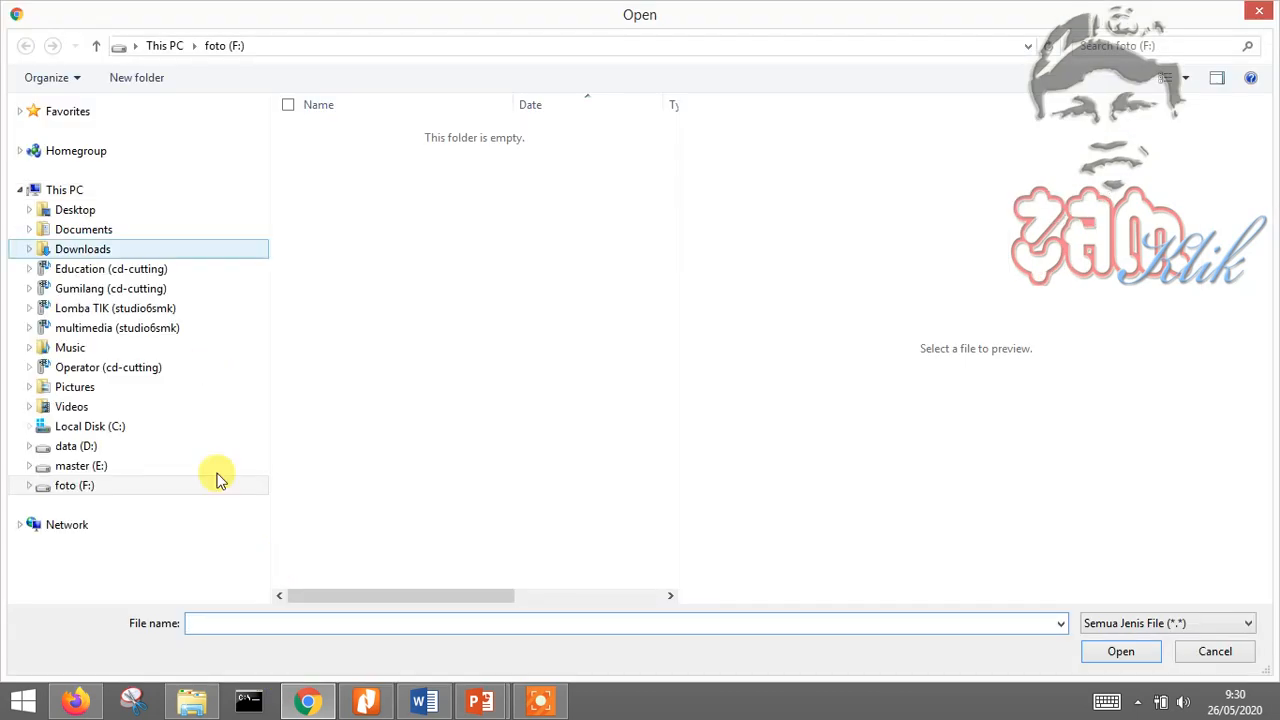
# - Choose gambar1.png from the foto (F:) drive and upload it to the image library
pyautogui.click(66, 485)
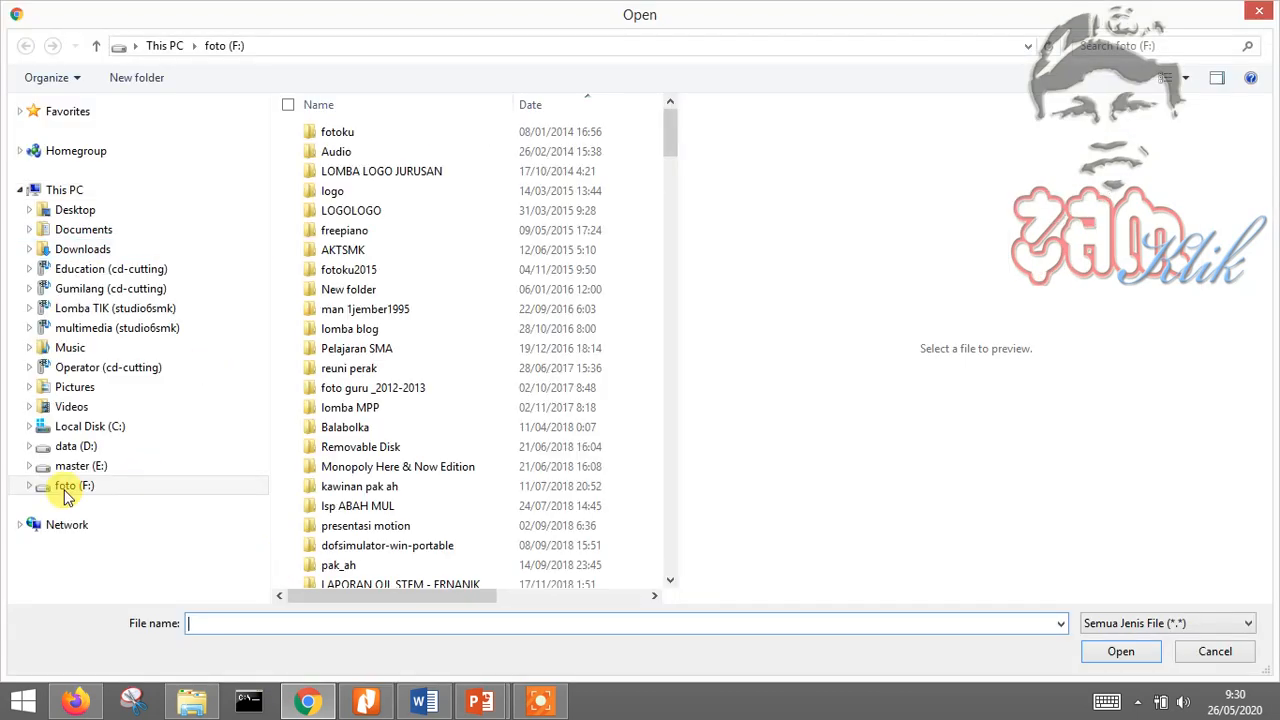
pyautogui.moveTo(671, 131); pyautogui.dragTo(675, 287)
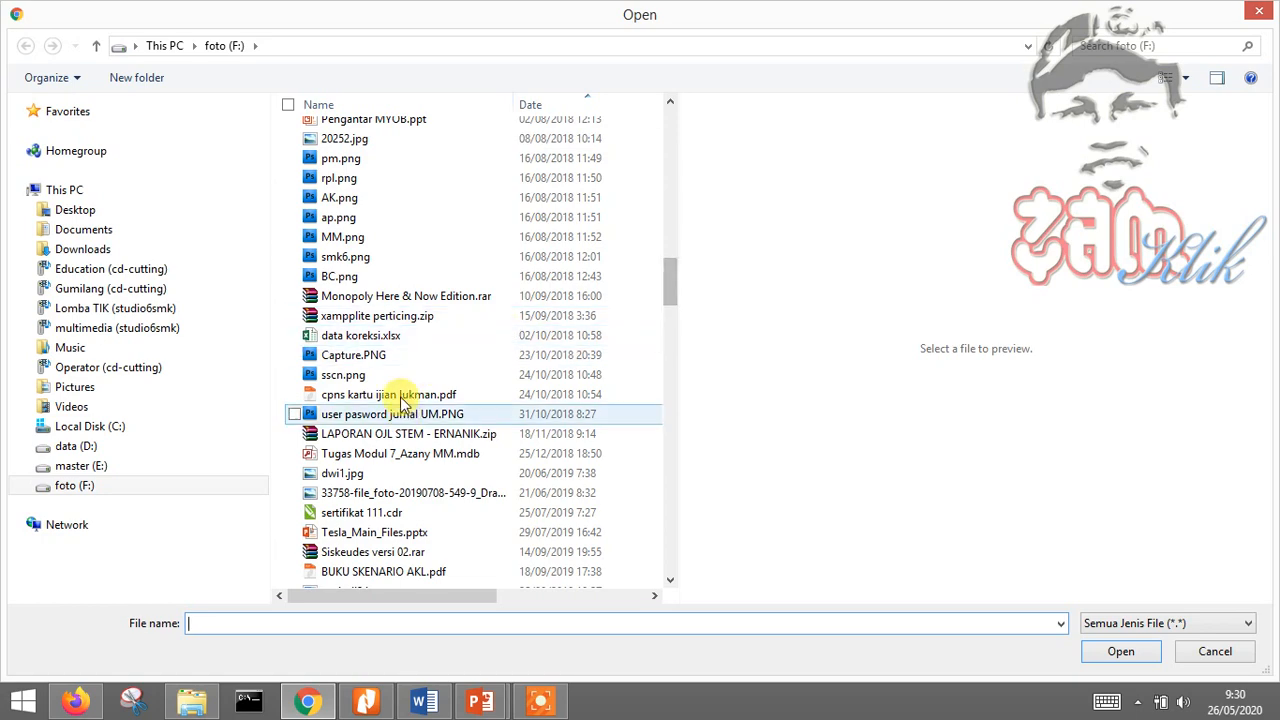
pyautogui.click(379, 259)
pyautogui.press('g')
pyautogui.press('g')
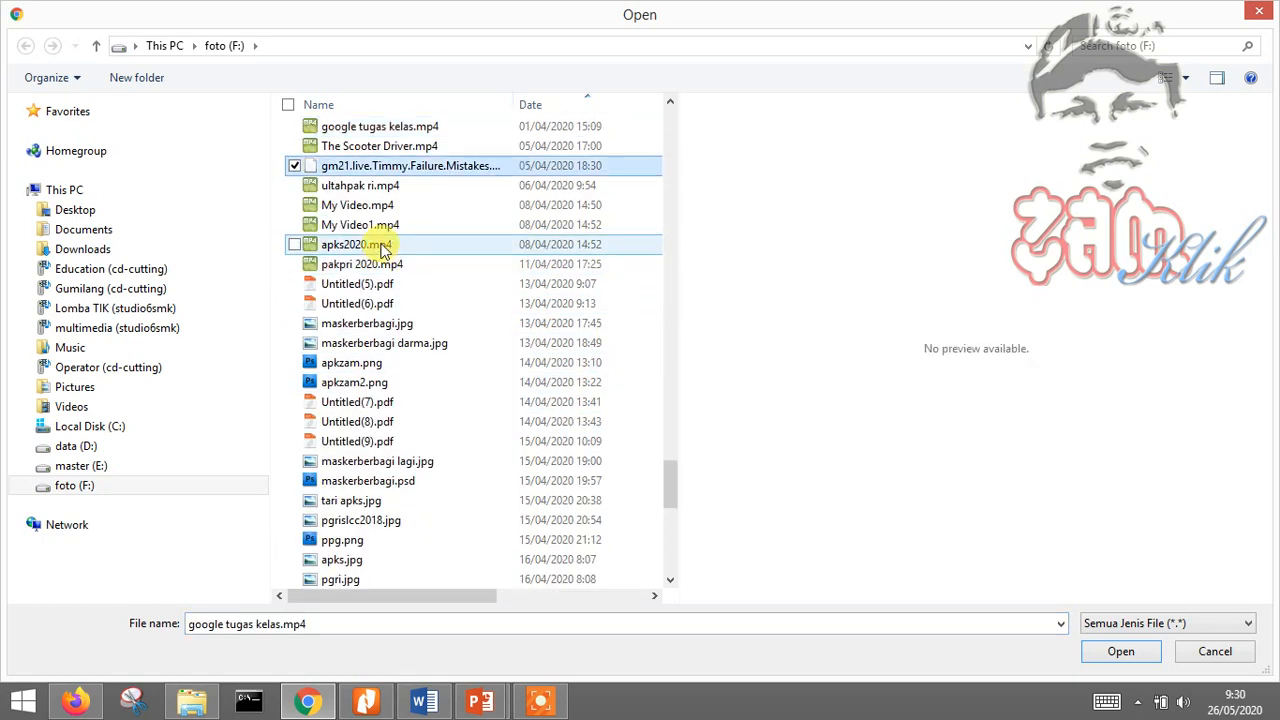
pyautogui.press('g')
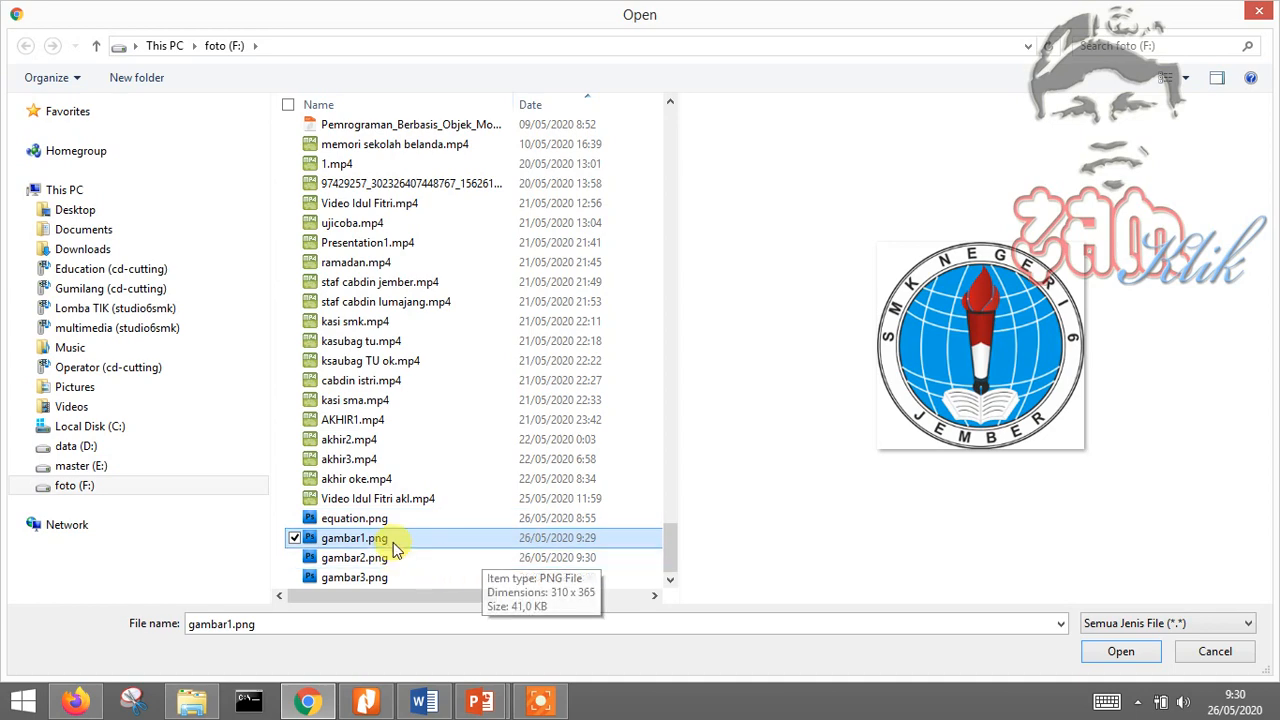
pyautogui.click(1120, 654)
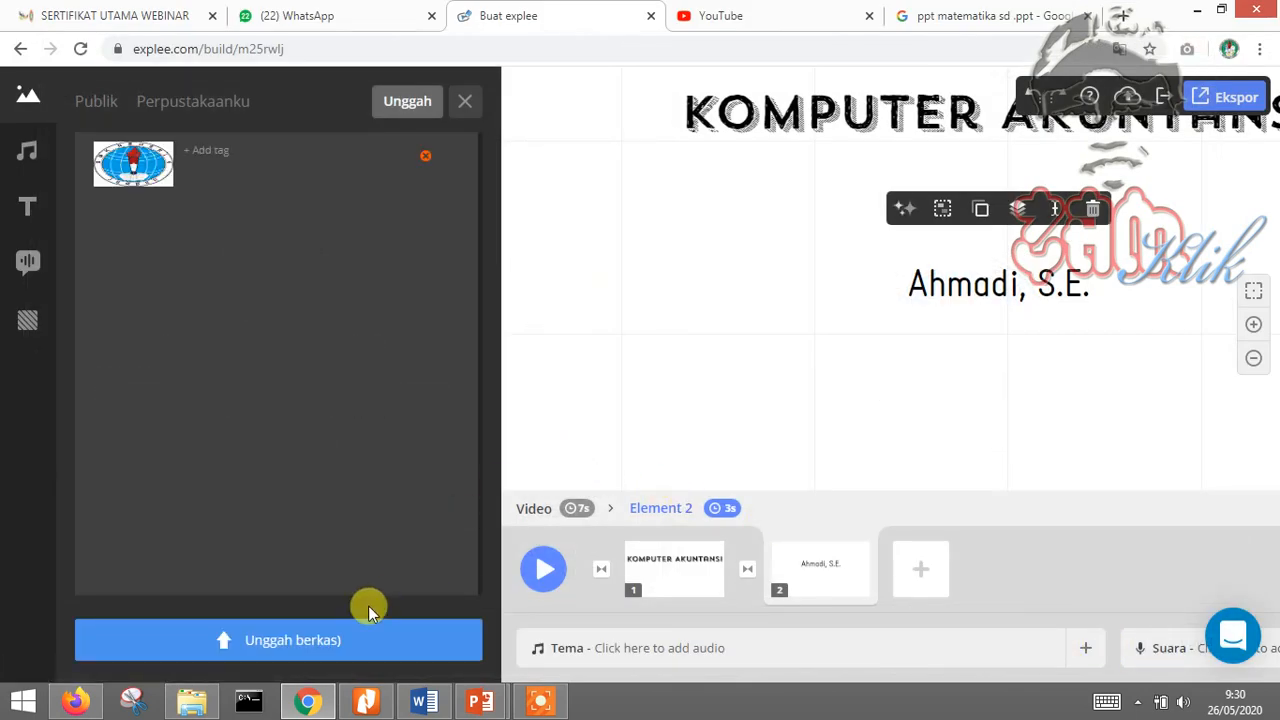
pyautogui.click(288, 643)
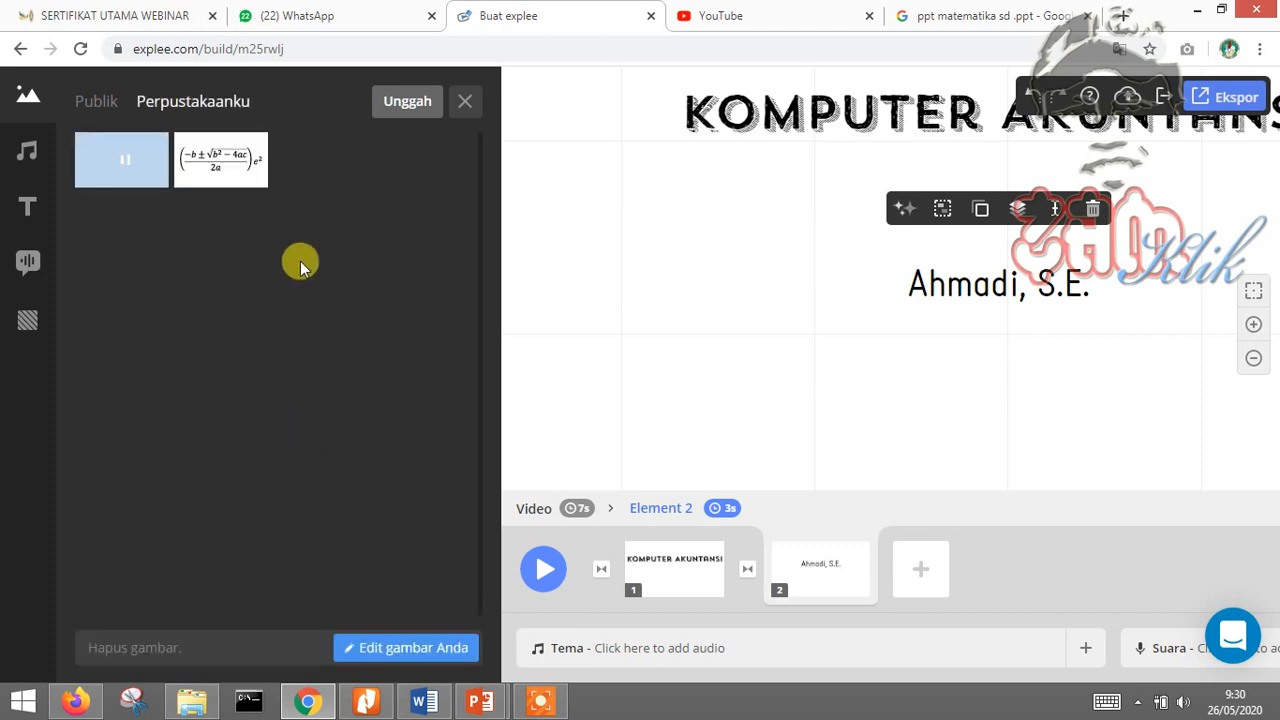
# - Open the image upload area again and place the foto (F:) folder as a smaller window over Explee
pyautogui.click(410, 102)
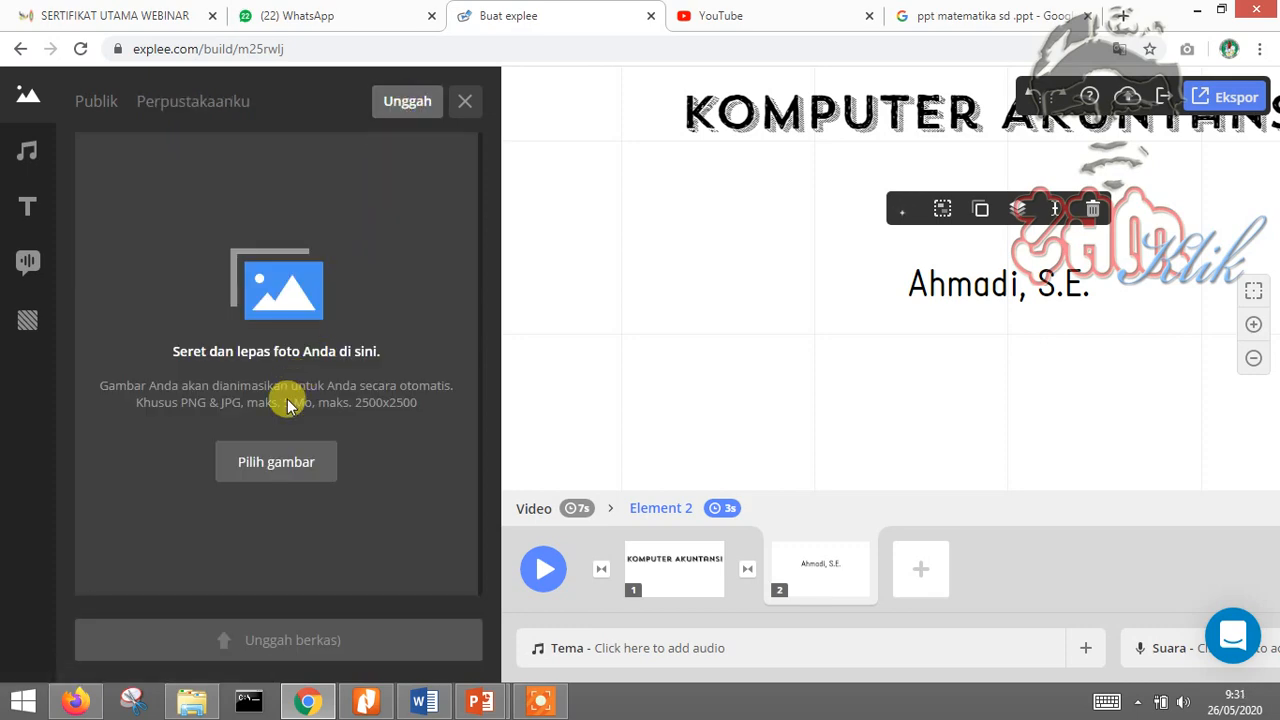
pyautogui.click(191, 700)
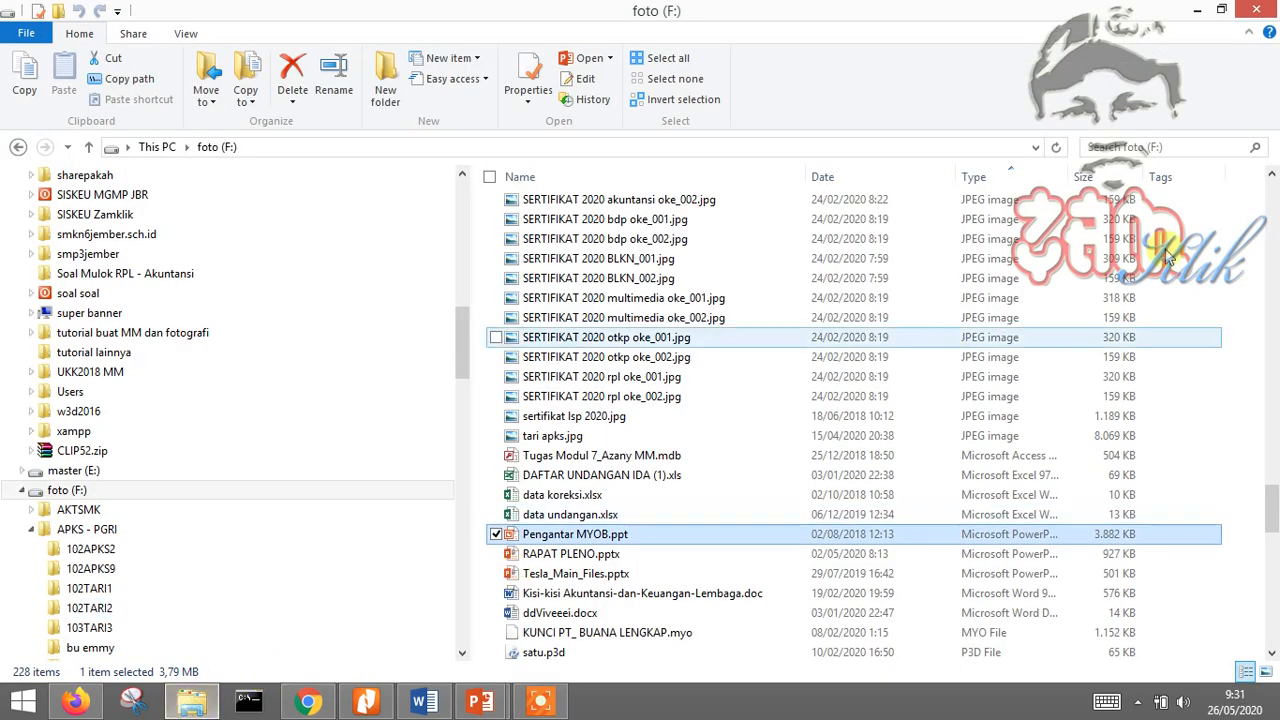
pyautogui.click(1221, 10)
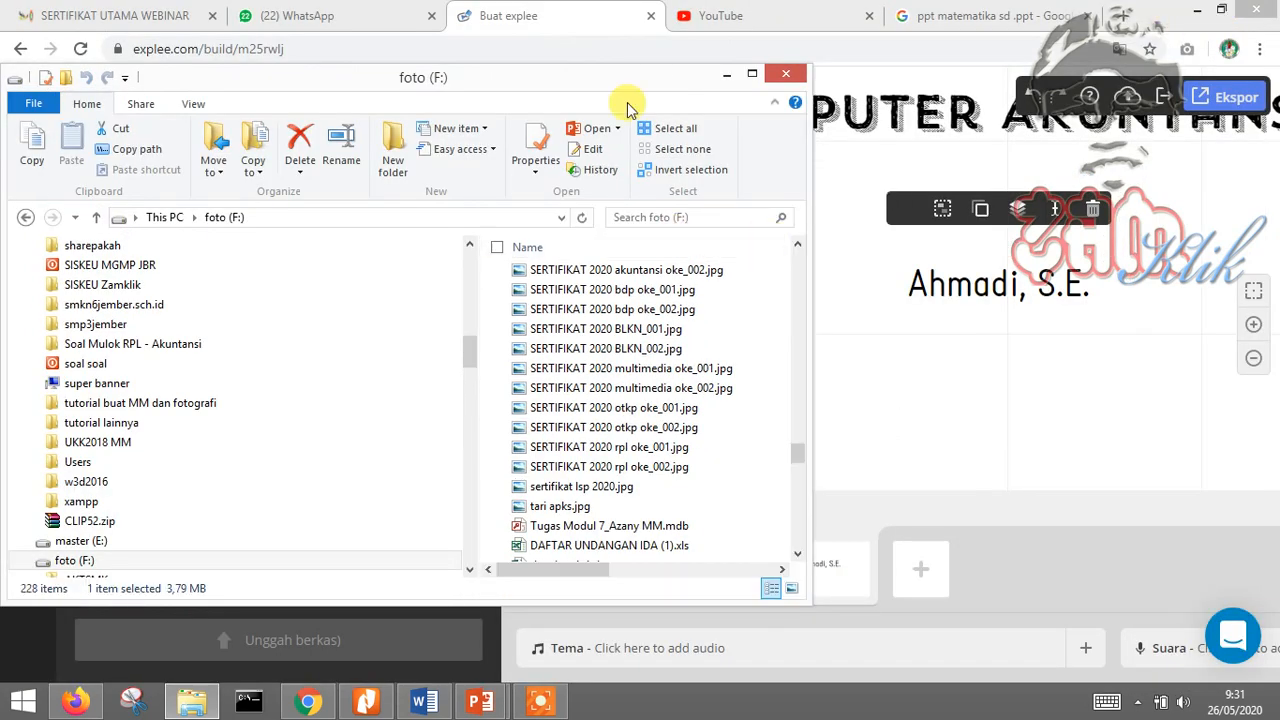
pyautogui.moveTo(610, 77); pyautogui.dragTo(484, 67)
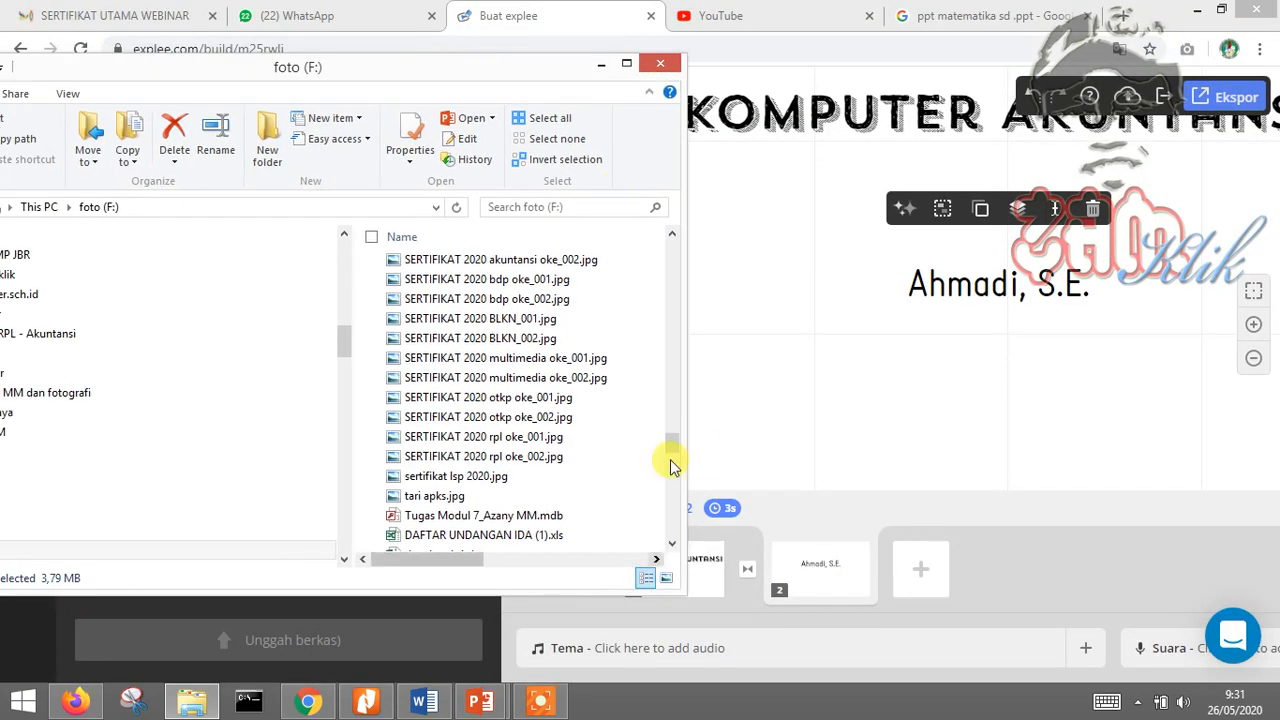
# - Add gambar2.png and gambar3.png together from the foto (F:) folder to Explee's upload area and upload them to the library
pyautogui.moveTo(669, 437); pyautogui.dragTo(673, 522)
pyautogui.click(448, 288)
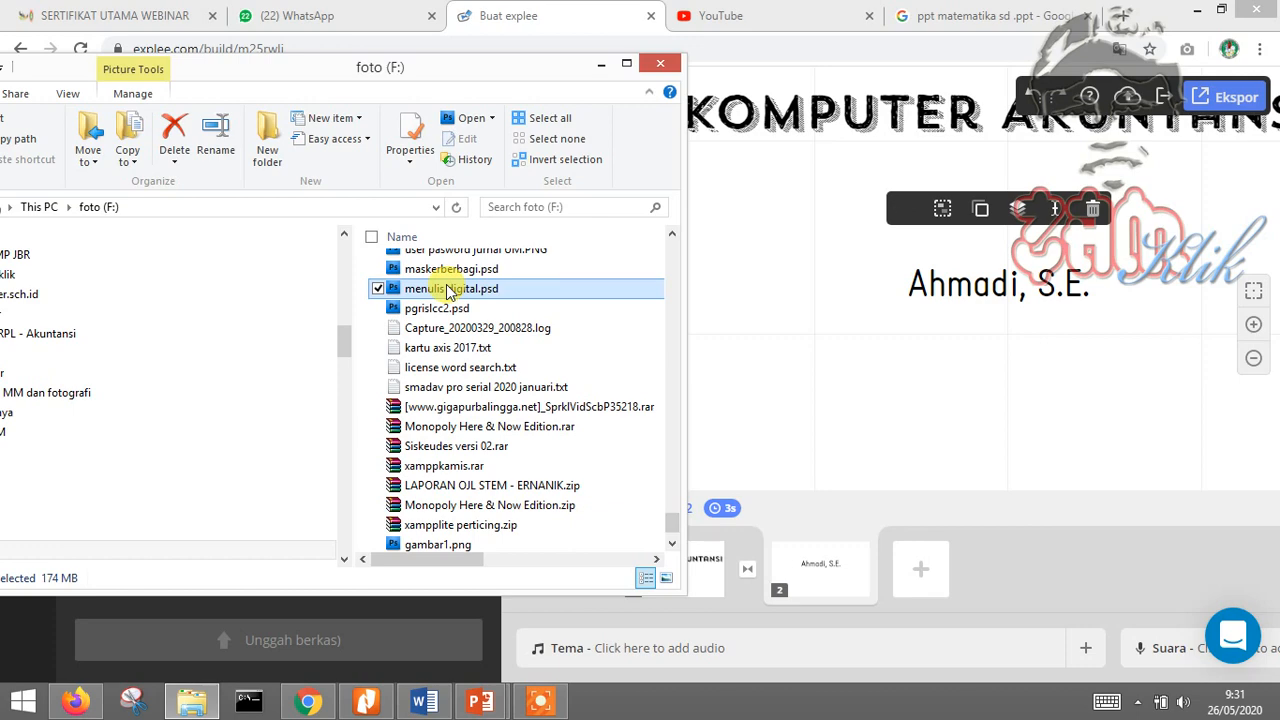
pyautogui.press('g')
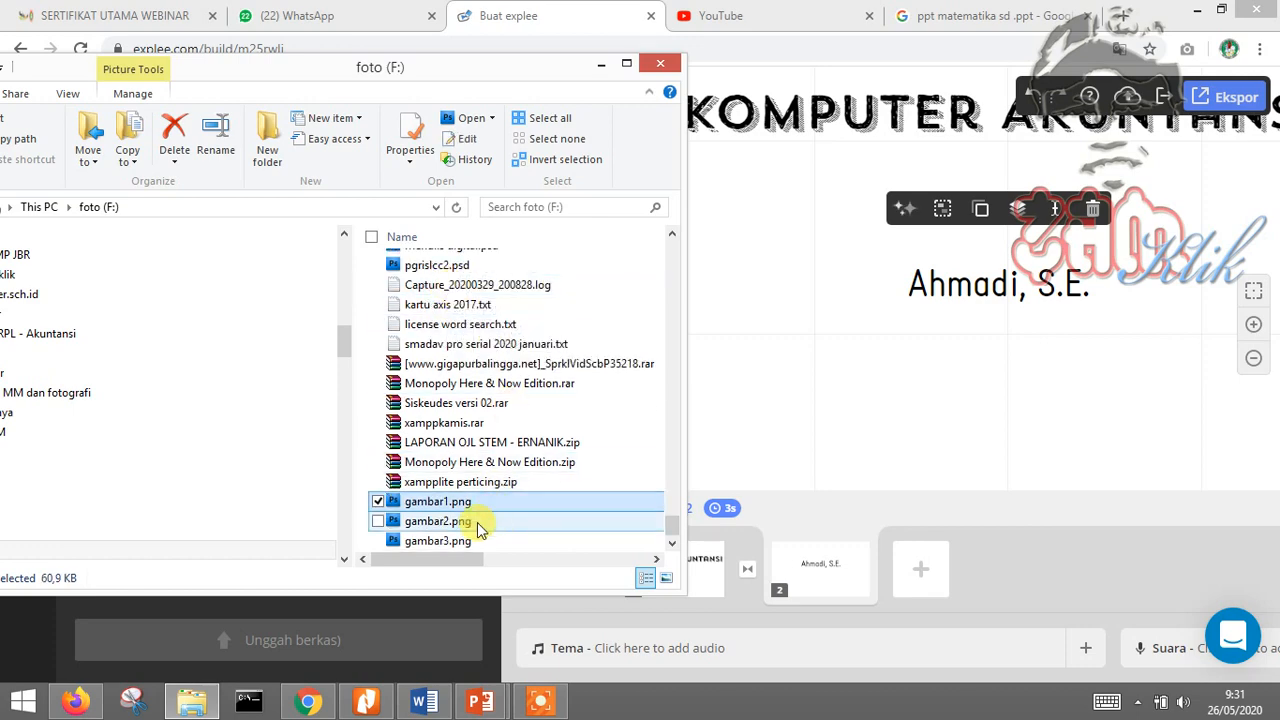
pyautogui.click(468, 521)
pyautogui.keyDown('ctrl'); pyautogui.click(474, 541); pyautogui.keyUp('ctrl')
pyautogui.moveTo(409, 63); pyautogui.dragTo(1038, 77)
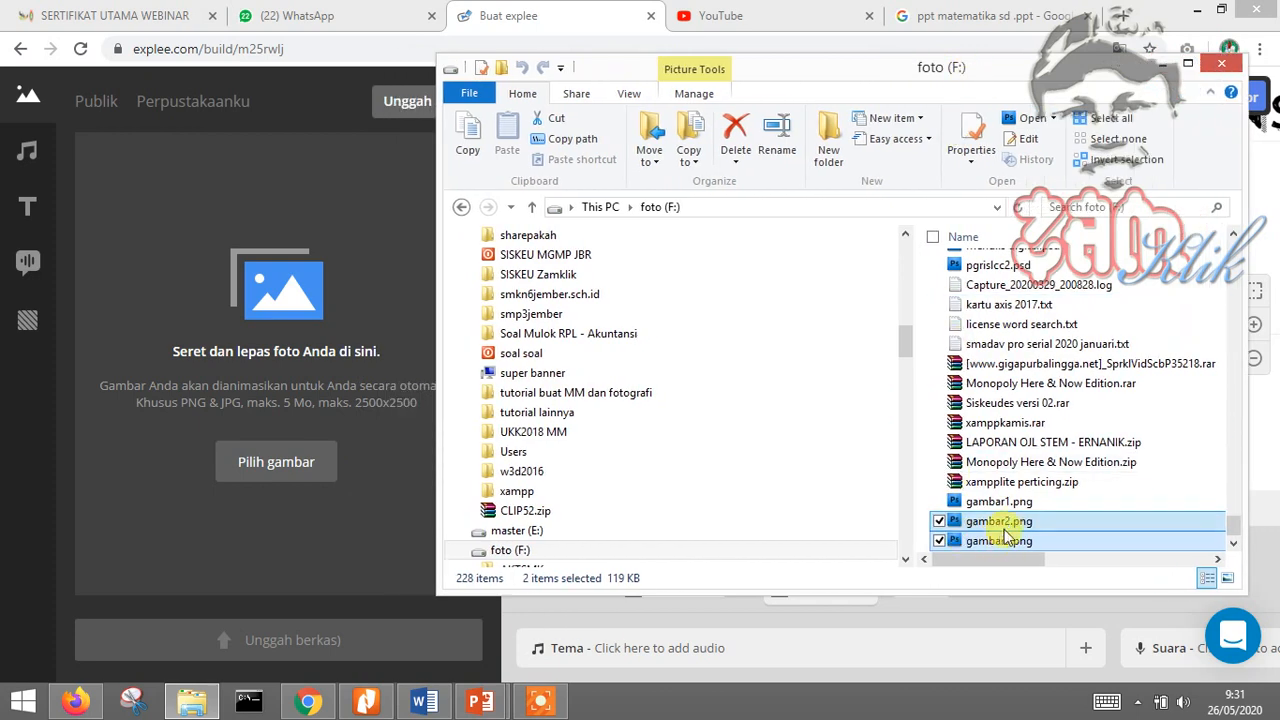
pyautogui.moveTo(1010, 530); pyautogui.dragTo(280, 340)
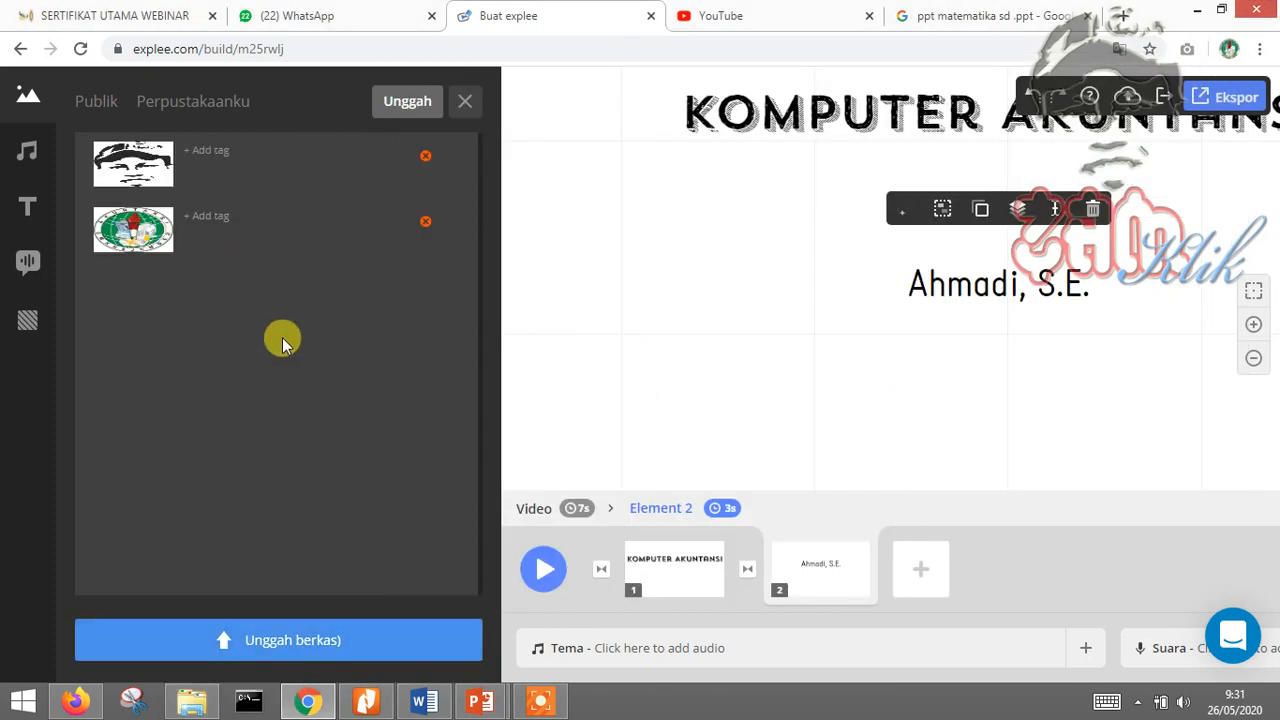
pyautogui.click(285, 634)
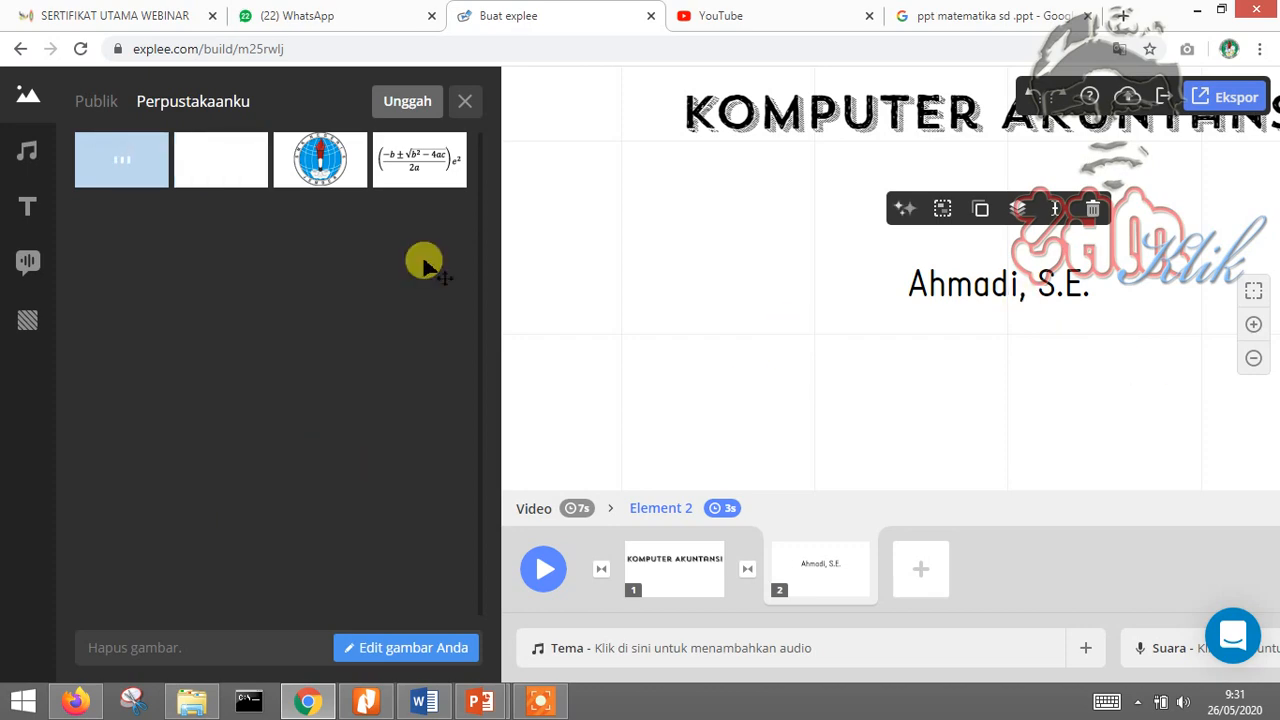
# - Insert the blue SMK Negeri 6 Jember logo from the library, enlarge it and place it below and left of the presenter's name
pyautogui.moveTo(482, 705)
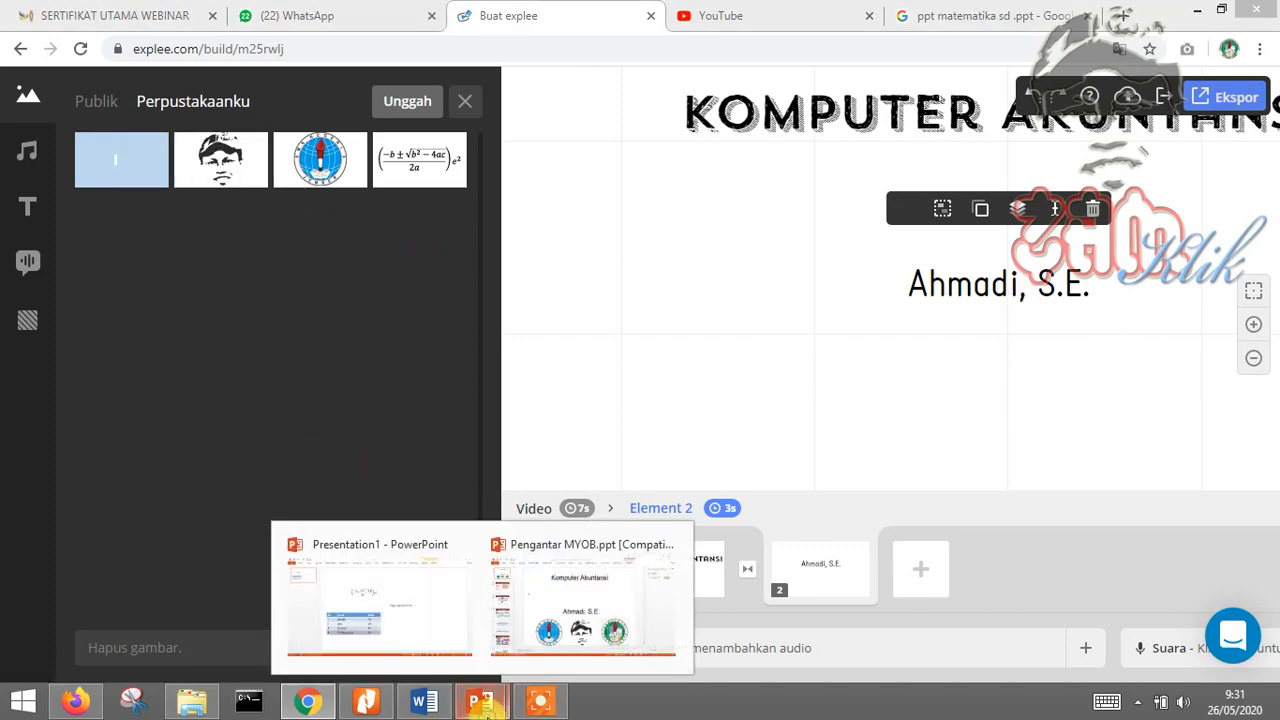
pyautogui.moveTo(548, 643)
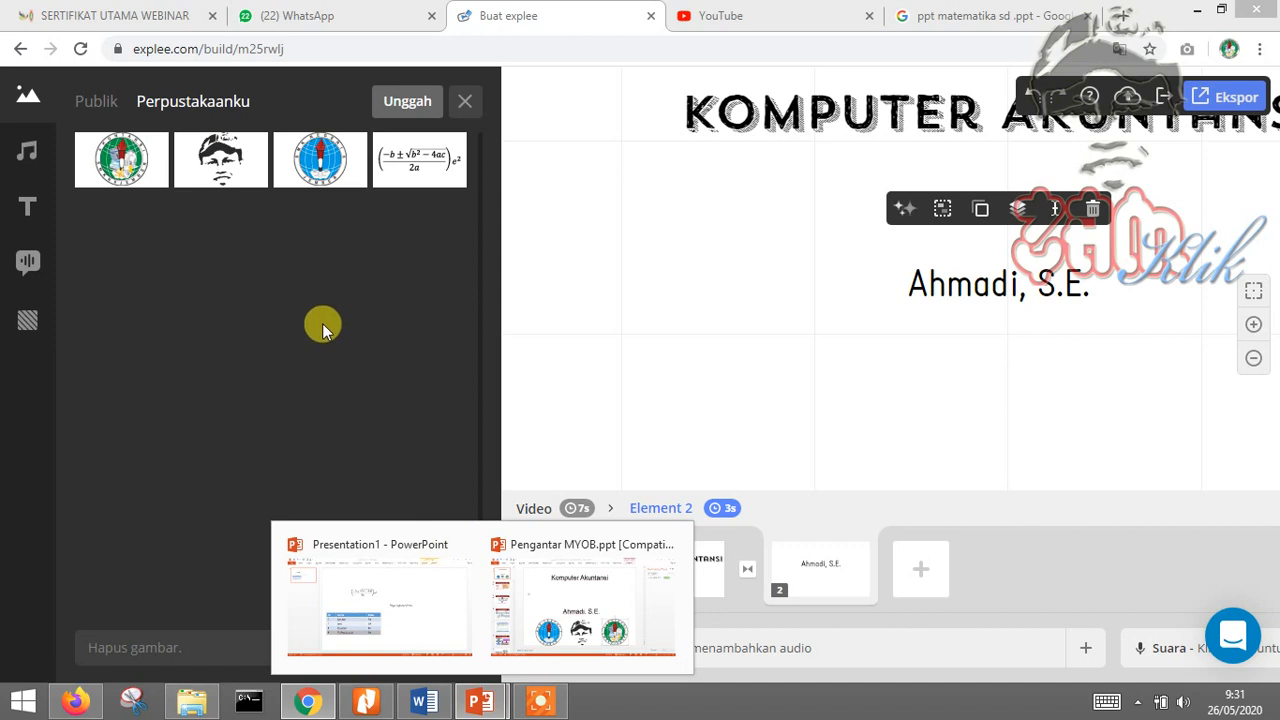
pyautogui.click(325, 167)
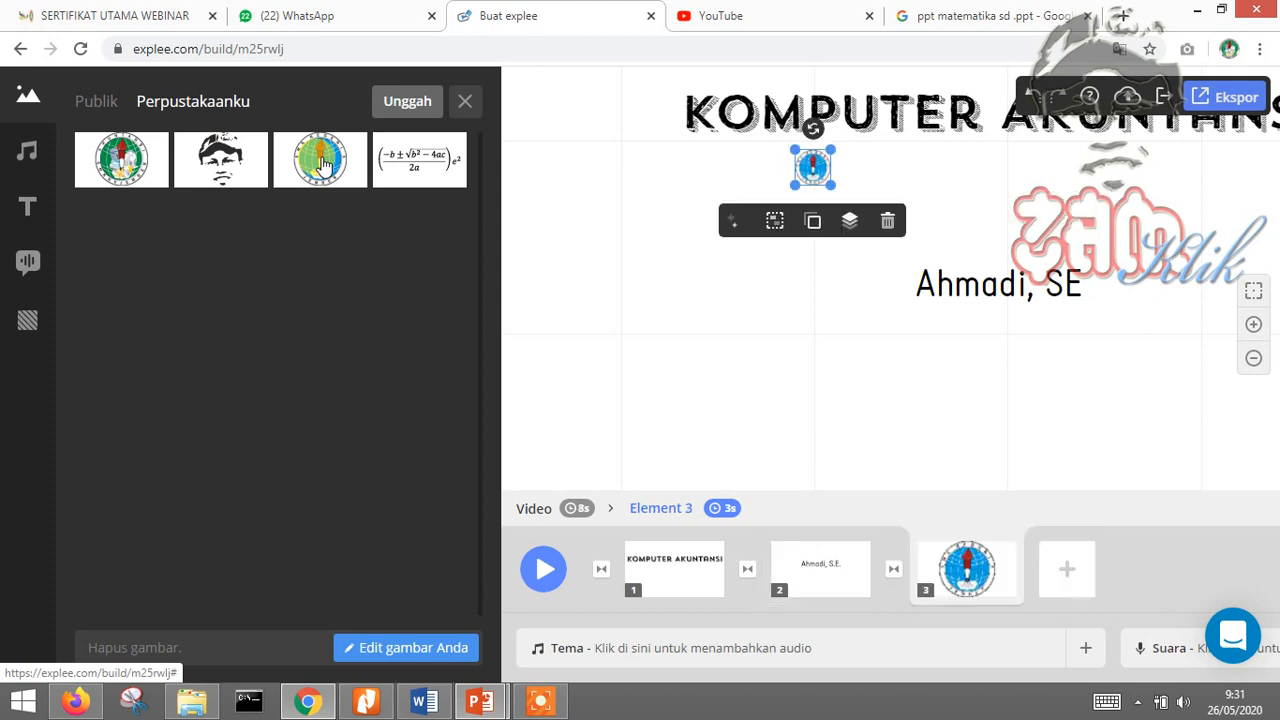
pyautogui.moveTo(813, 167); pyautogui.dragTo(634, 443)
pyautogui.moveTo(720, 372)
pyautogui.mouseDown()
pyautogui.moveTo(760, 358)
pyautogui.moveTo(725, 368)
pyautogui.mouseUp()
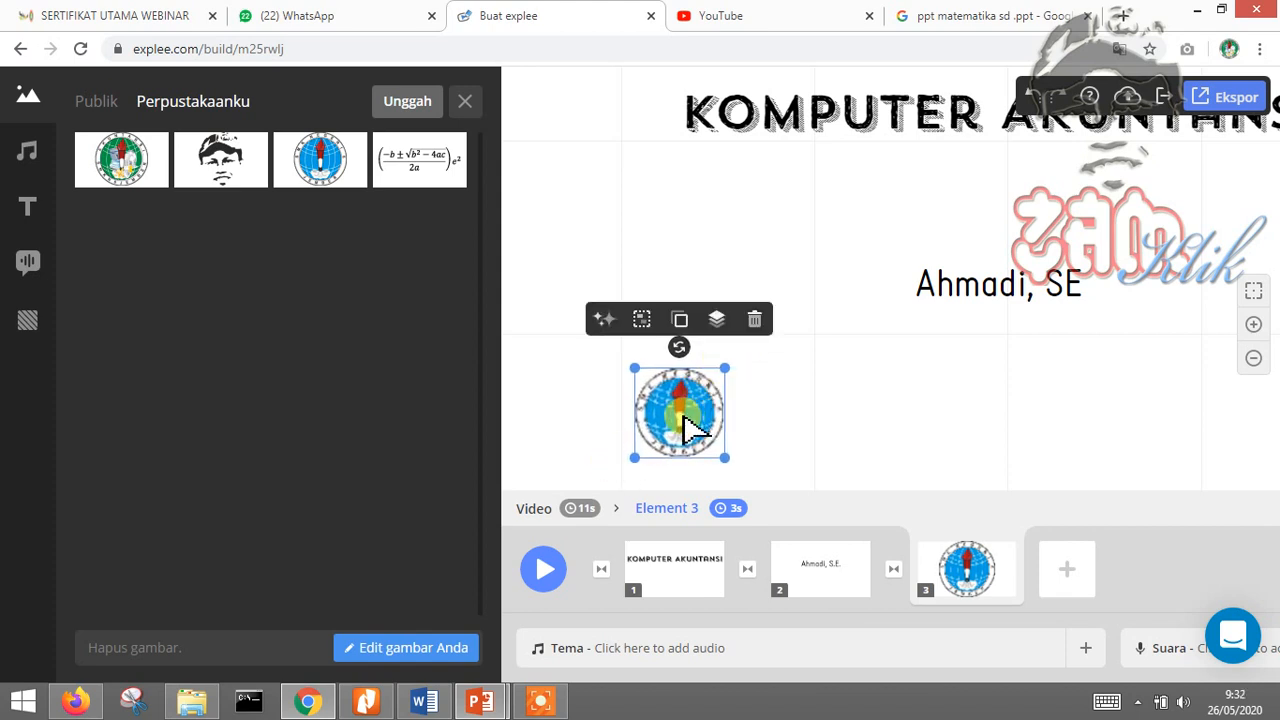
pyautogui.click(849, 398)
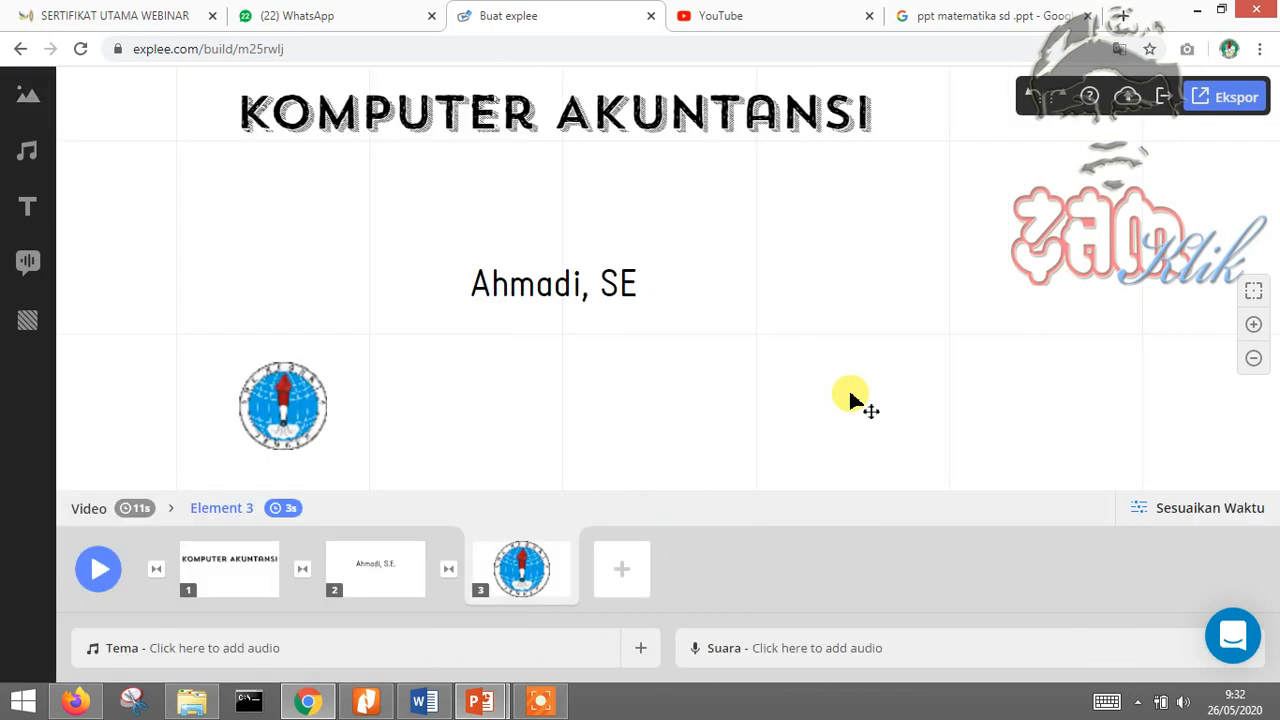
pyautogui.click(281, 403)
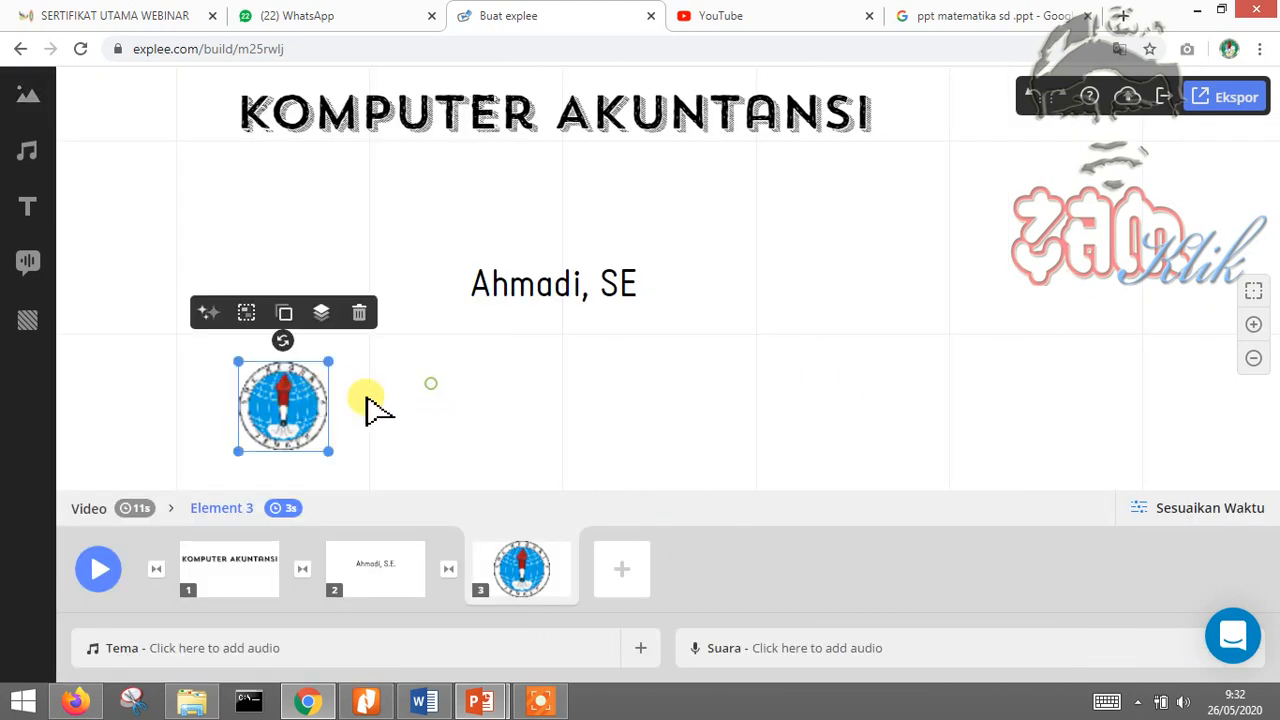
pyautogui.click(431, 383)
pyautogui.click(314, 374)
pyautogui.moveTo(327, 364); pyautogui.dragTo(337, 451)
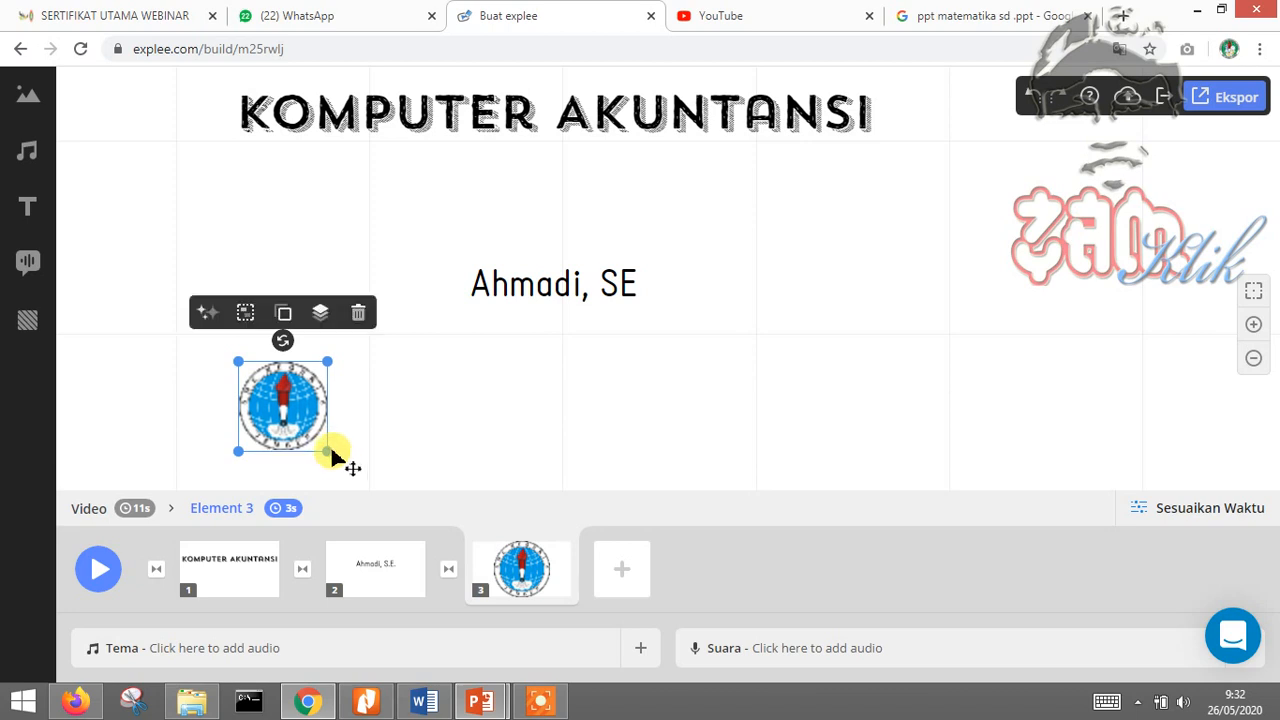
pyautogui.click(423, 443)
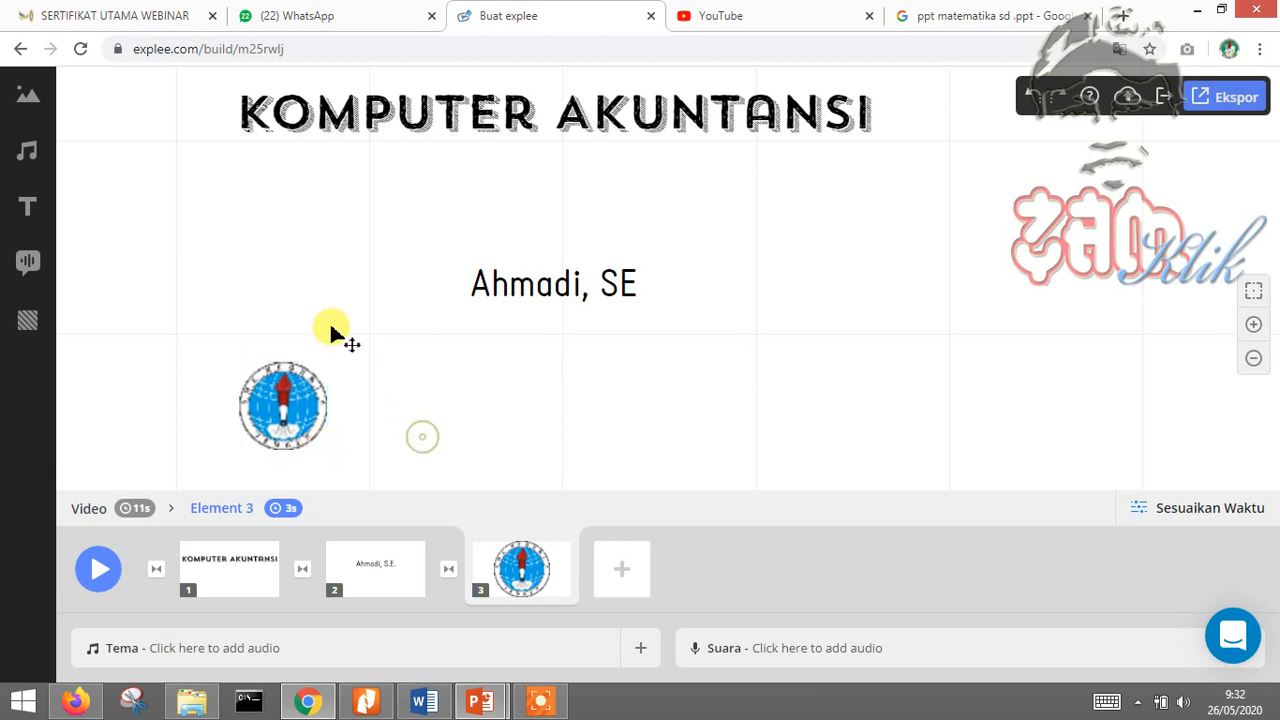
# - Insert the black-and-white face picture from the library, enlarge it and place it below the presenter's name, level with the blue logo
pyautogui.click(30, 98)
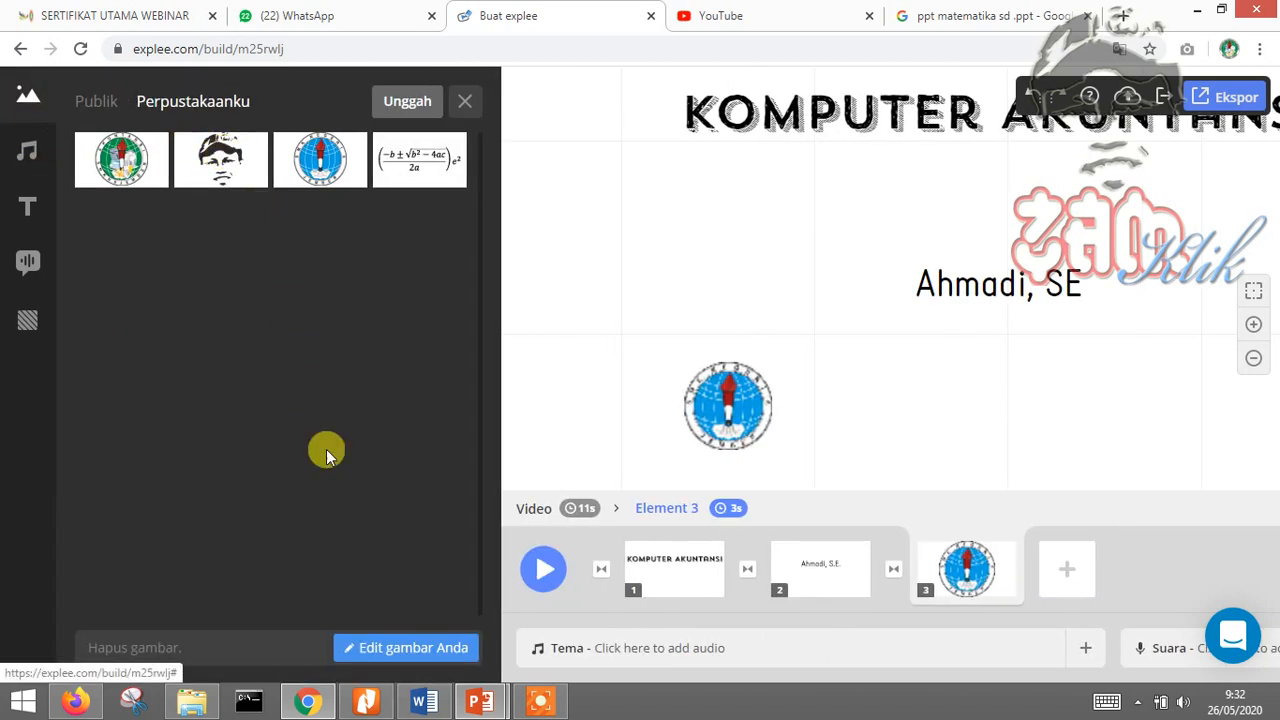
pyautogui.click(238, 178)
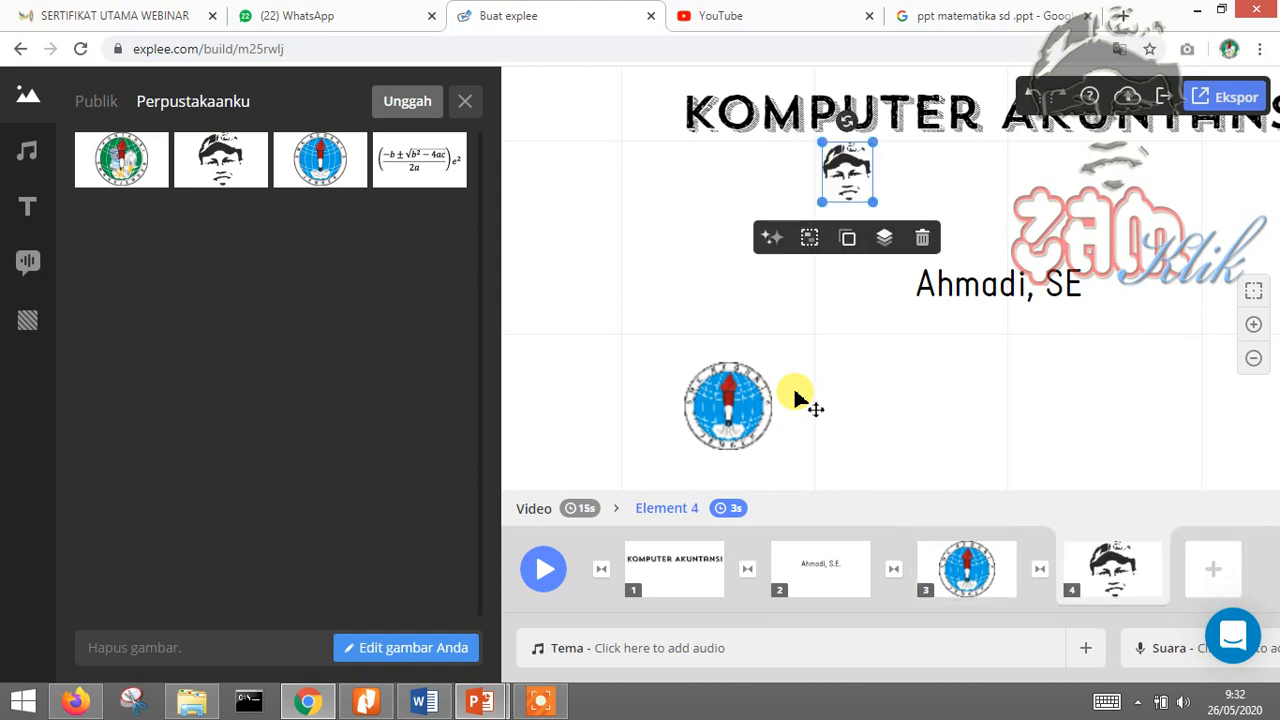
pyautogui.moveTo(850, 188); pyautogui.dragTo(982, 421)
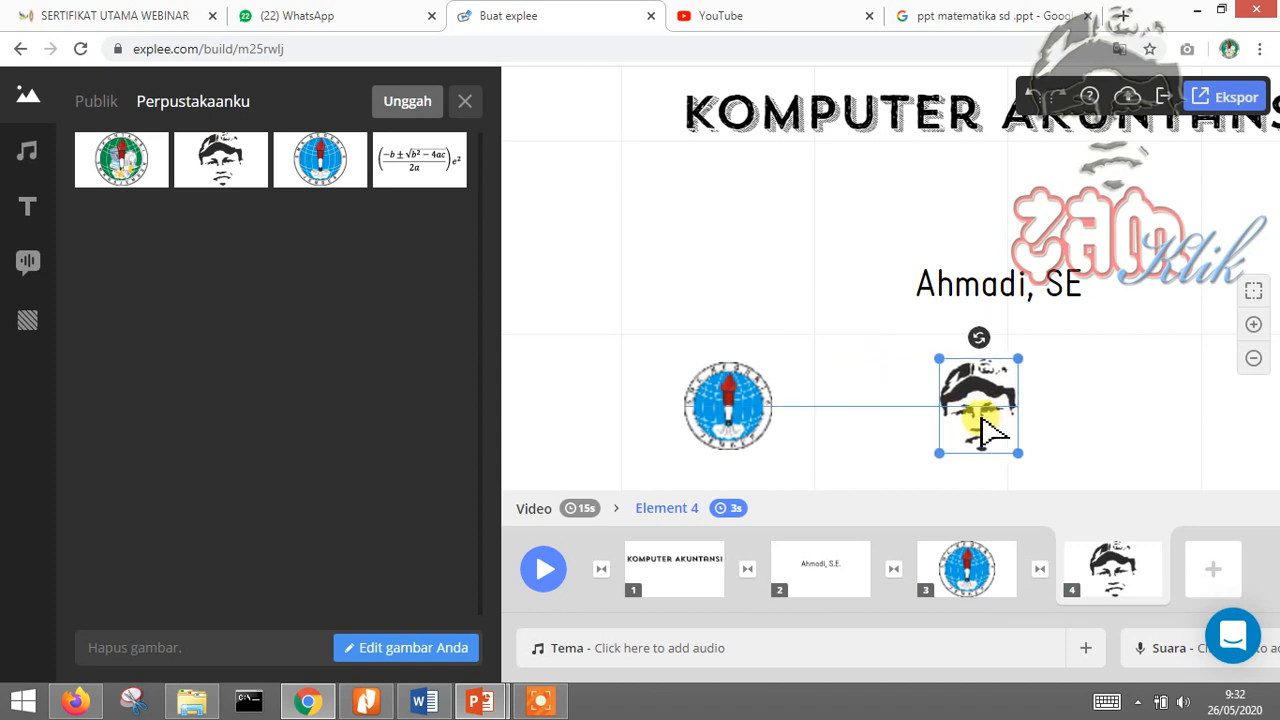
# - Insert the green Akuntansi logo, enlarge it to about the blue logo's size, place it right of the face picture and close the library
pyautogui.click(1107, 358)
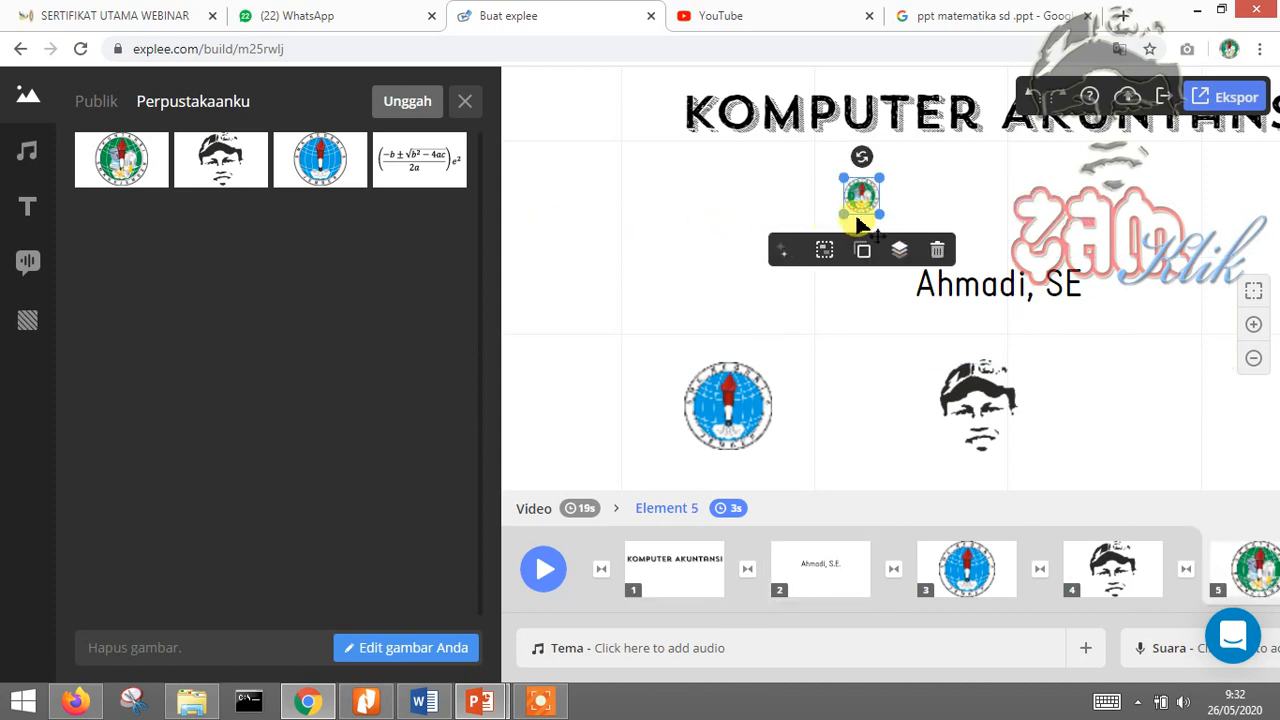
pyautogui.moveTo(843, 212); pyautogui.dragTo(1180, 416)
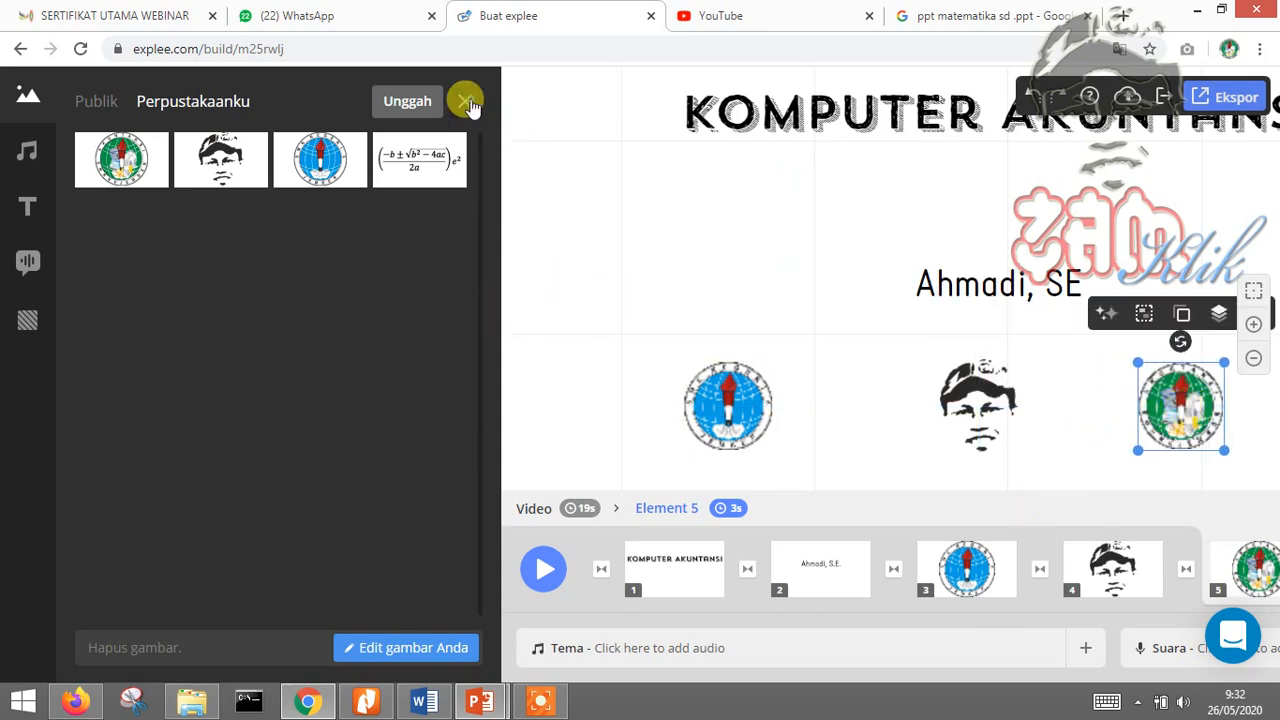
pyautogui.click(465, 101)
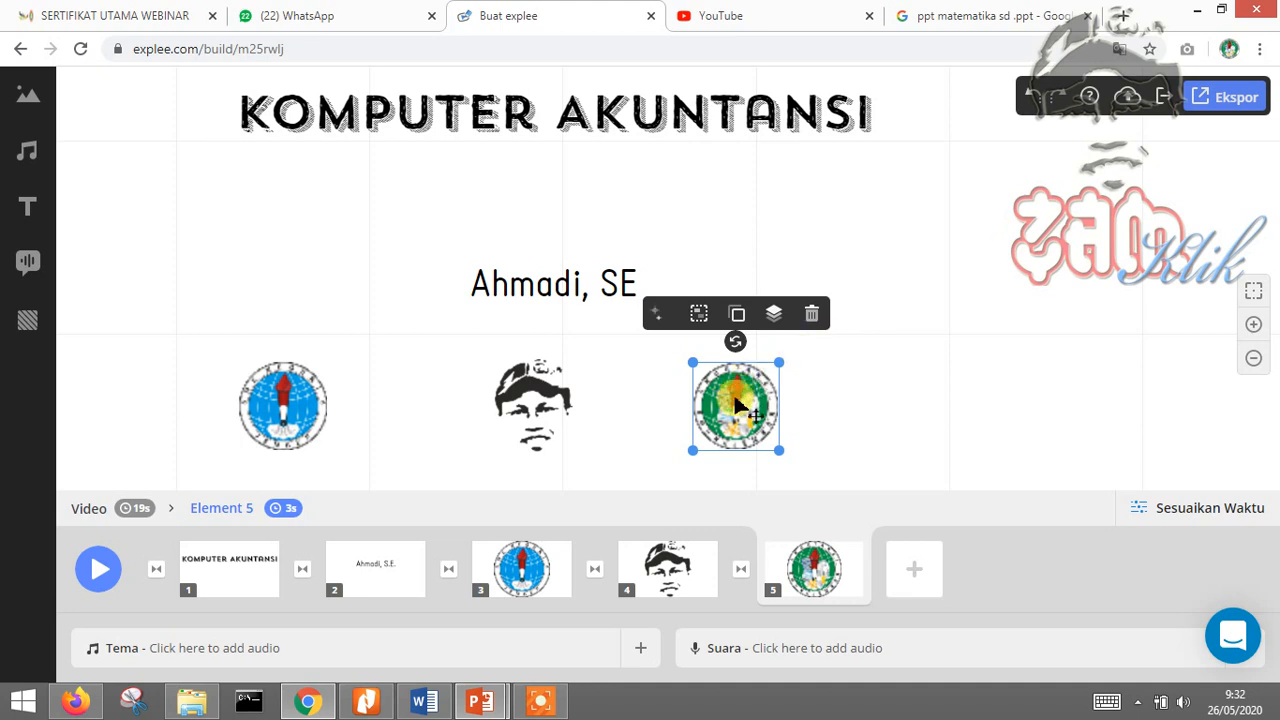
# - Move the blue logo to the right, closer to the face picture and level with it
pyautogui.click(278, 410)
pyautogui.moveTo(309, 414); pyautogui.dragTo(382, 410)
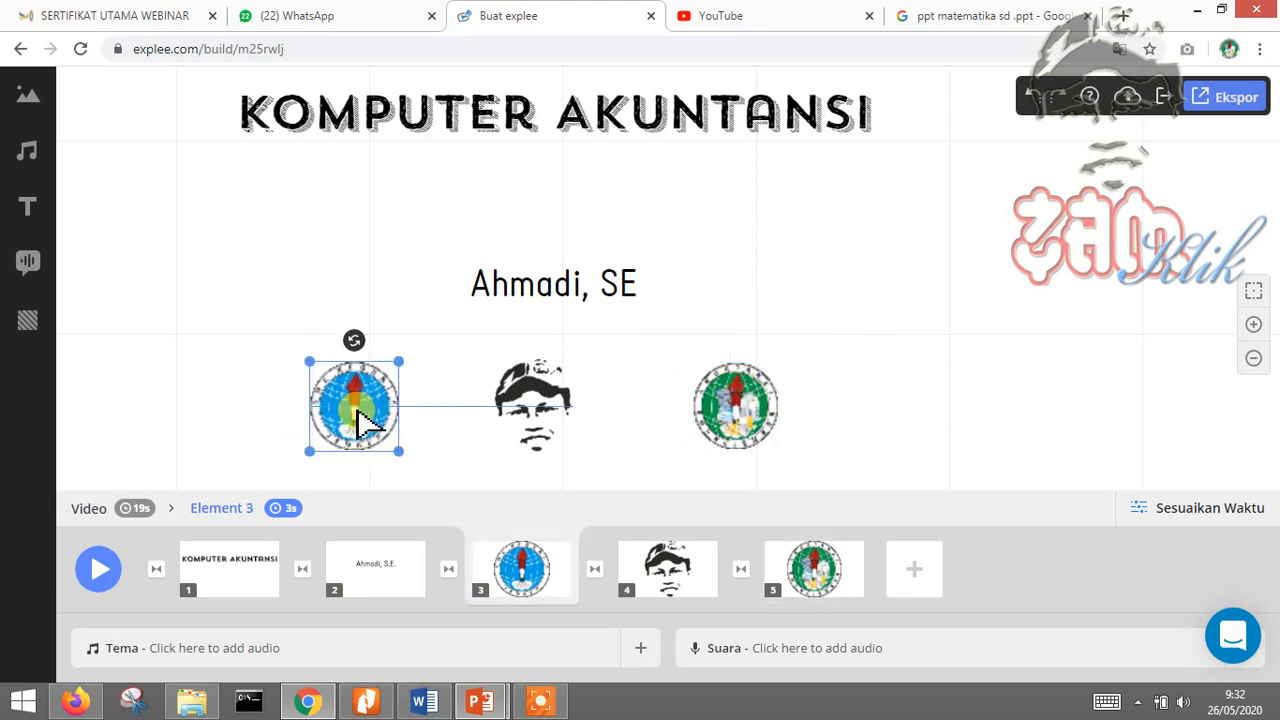
pyautogui.click(977, 343)
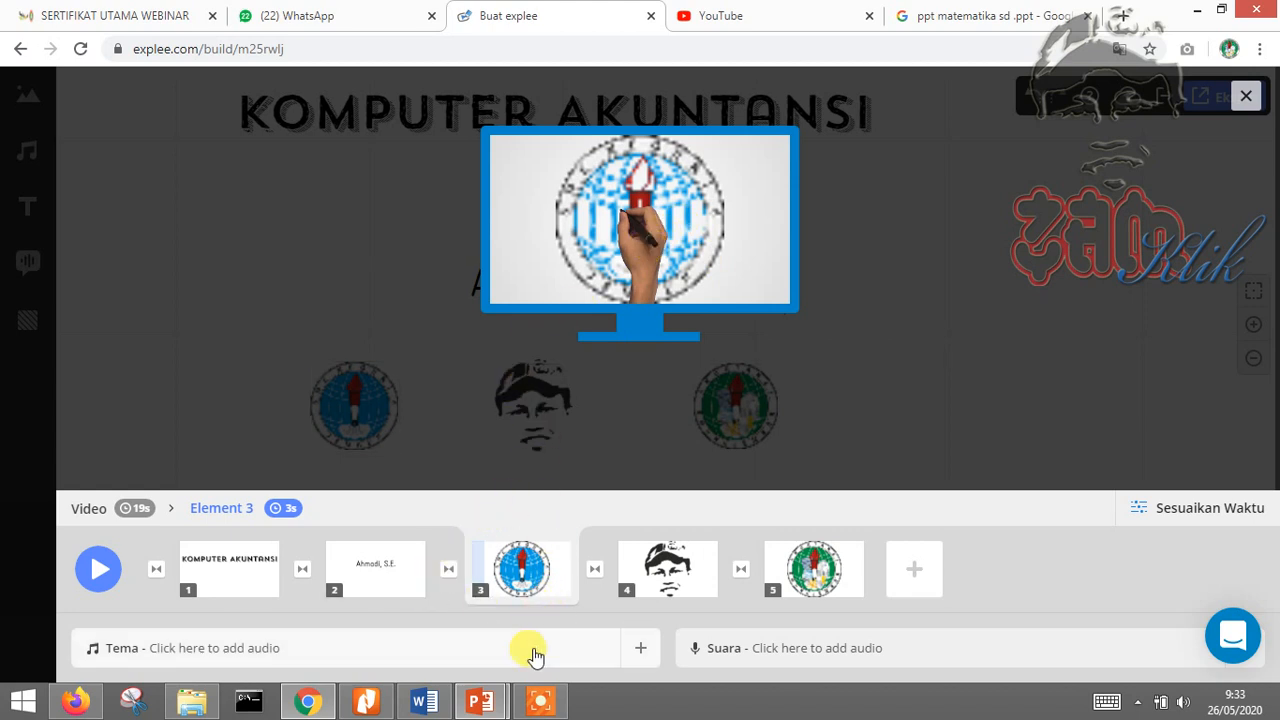
# - Preview the video's drawing animation through the fifth element and close the preview
pyautogui.click(537, 706)
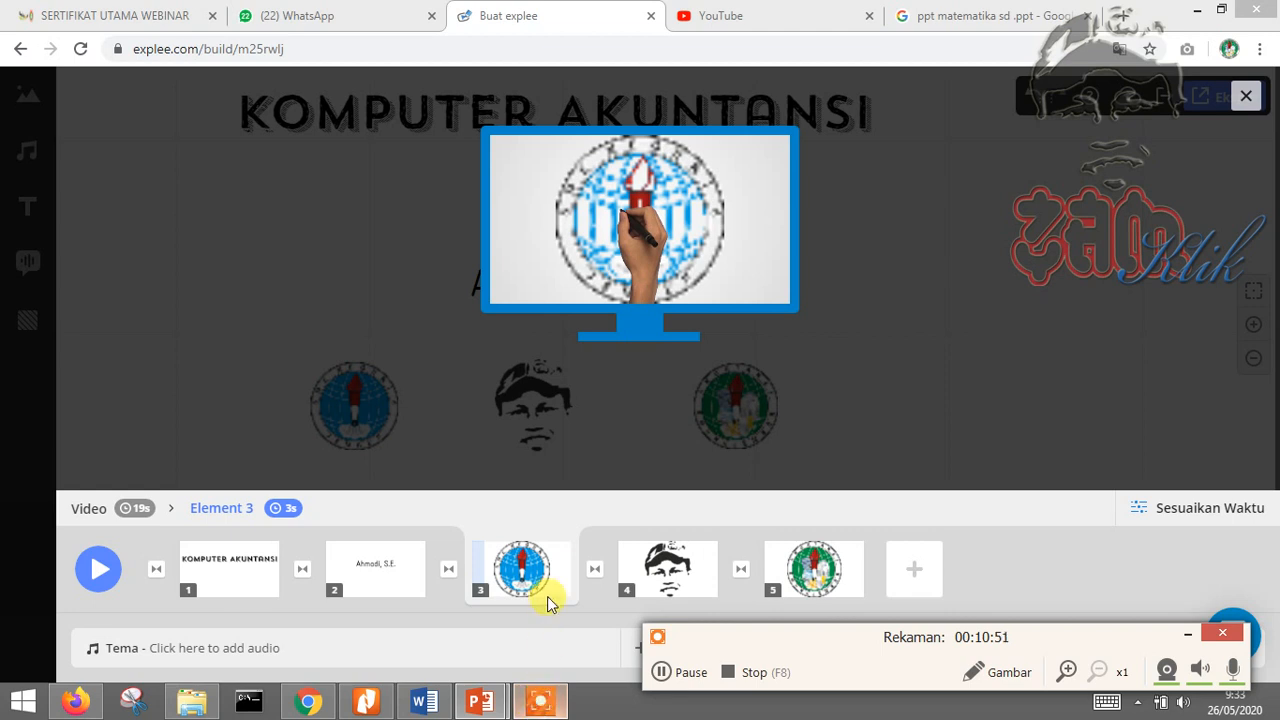
pyautogui.click(1188, 637)
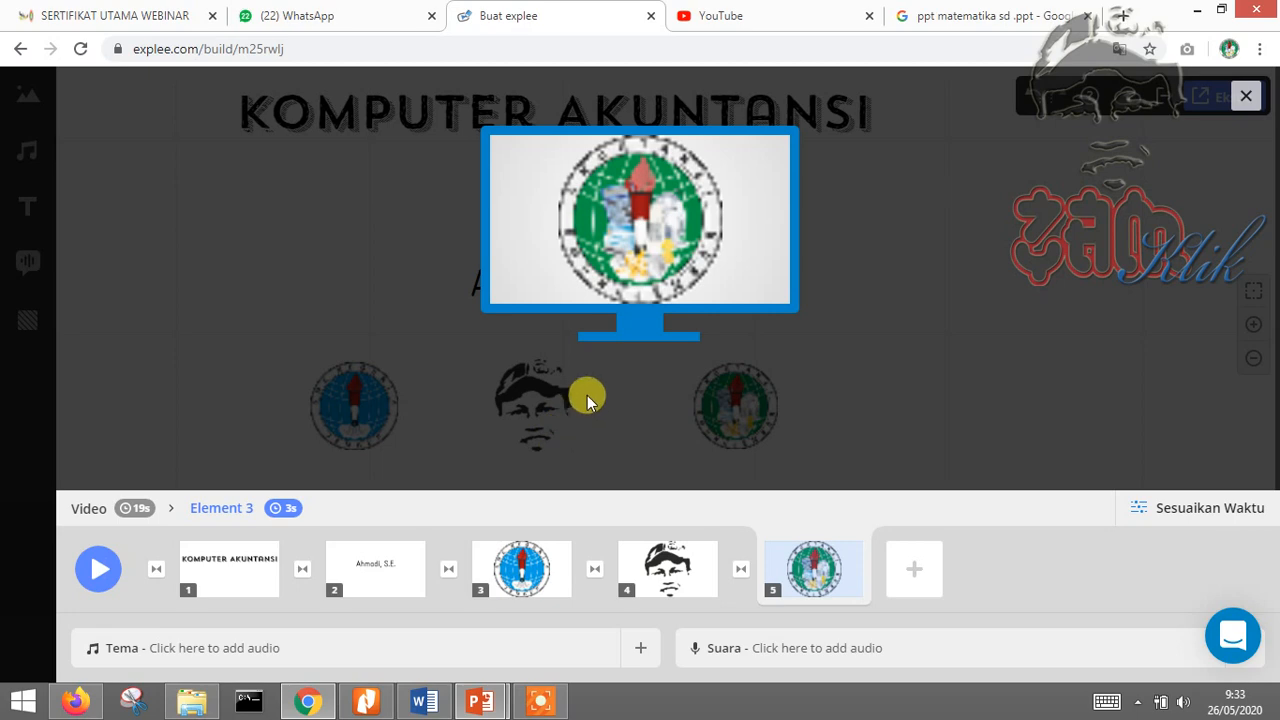
pyautogui.click(1245, 100)
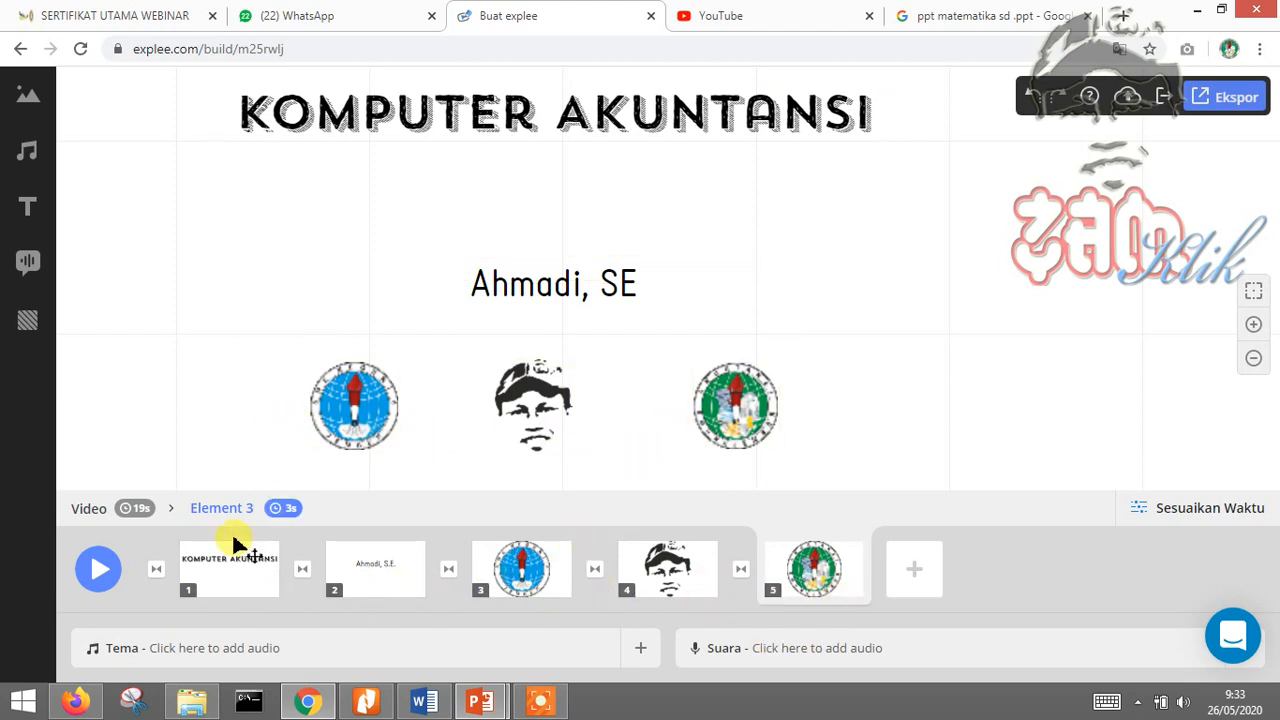
# - Set the durations of the blue logo, face picture and green logo elements to 2 seconds each
pyautogui.click(212, 573)
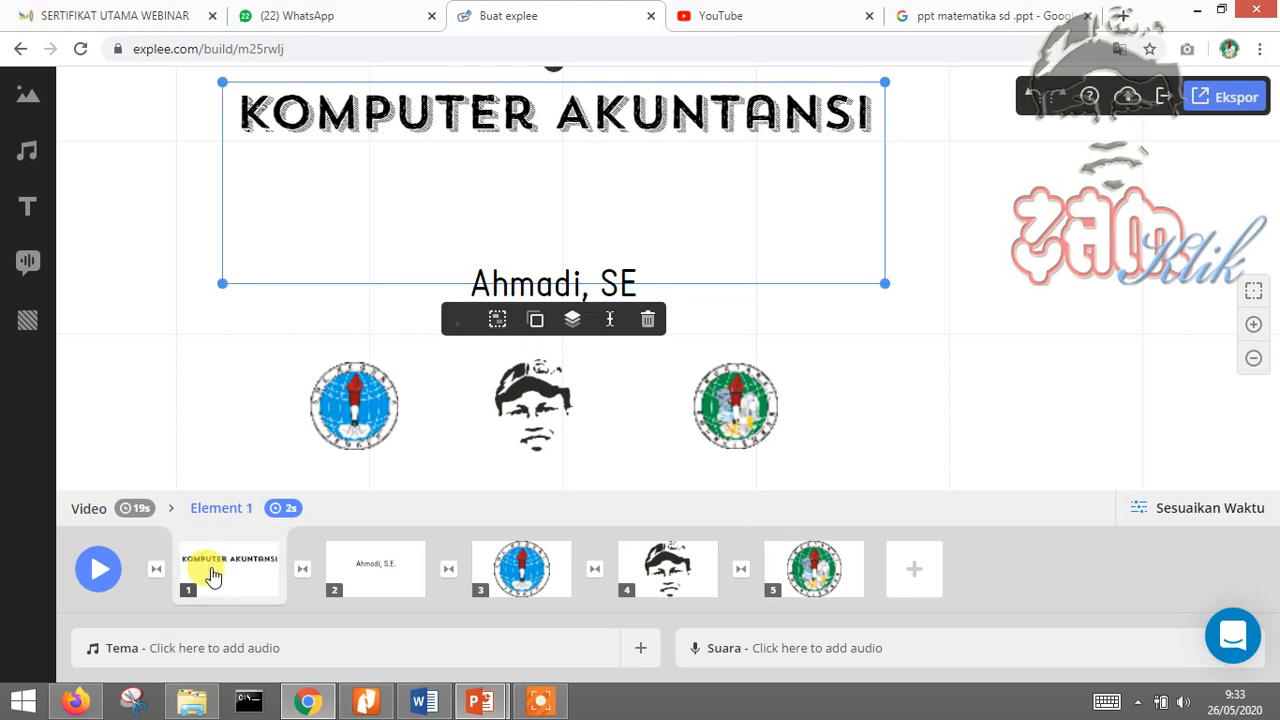
pyautogui.click(372, 568)
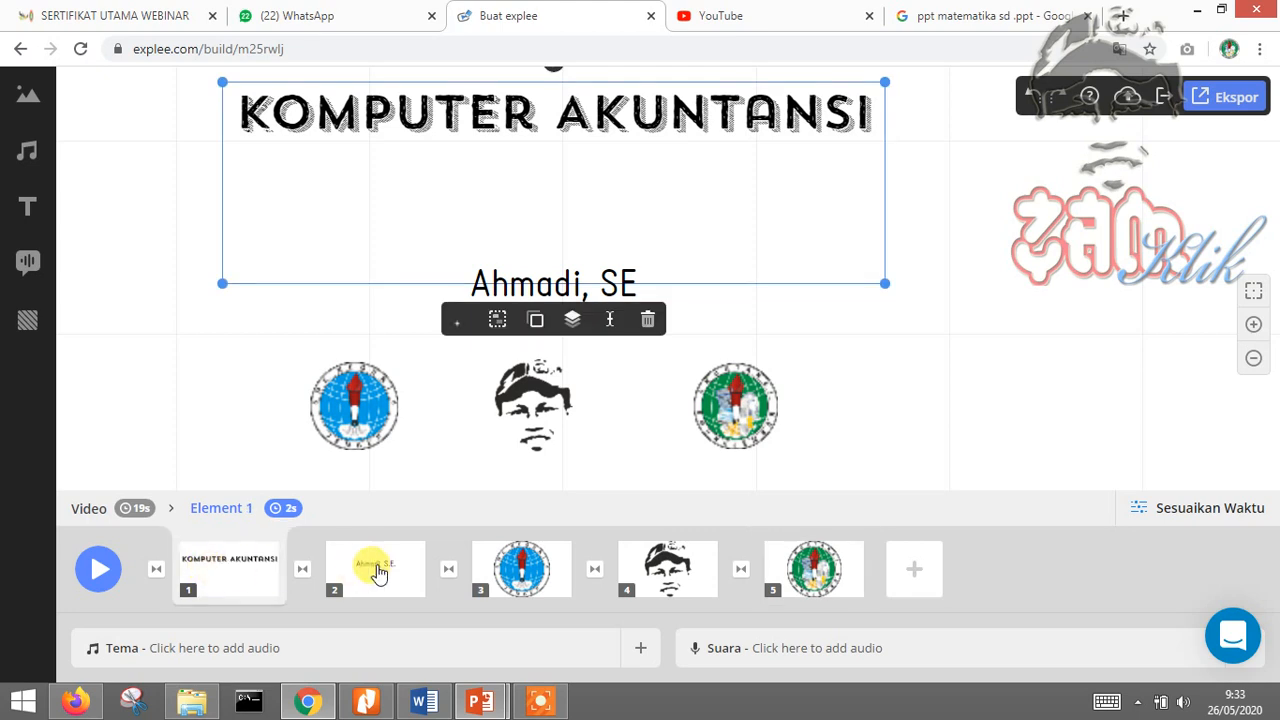
pyautogui.click(524, 565)
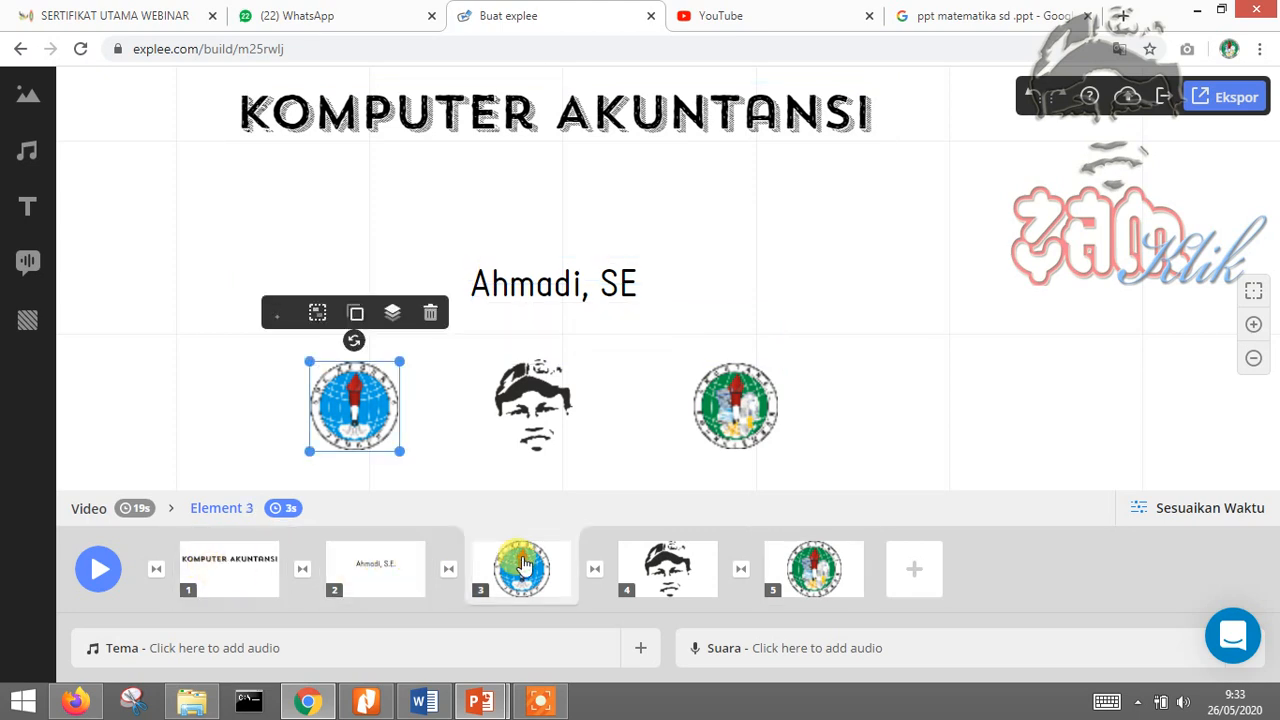
pyautogui.click(676, 577)
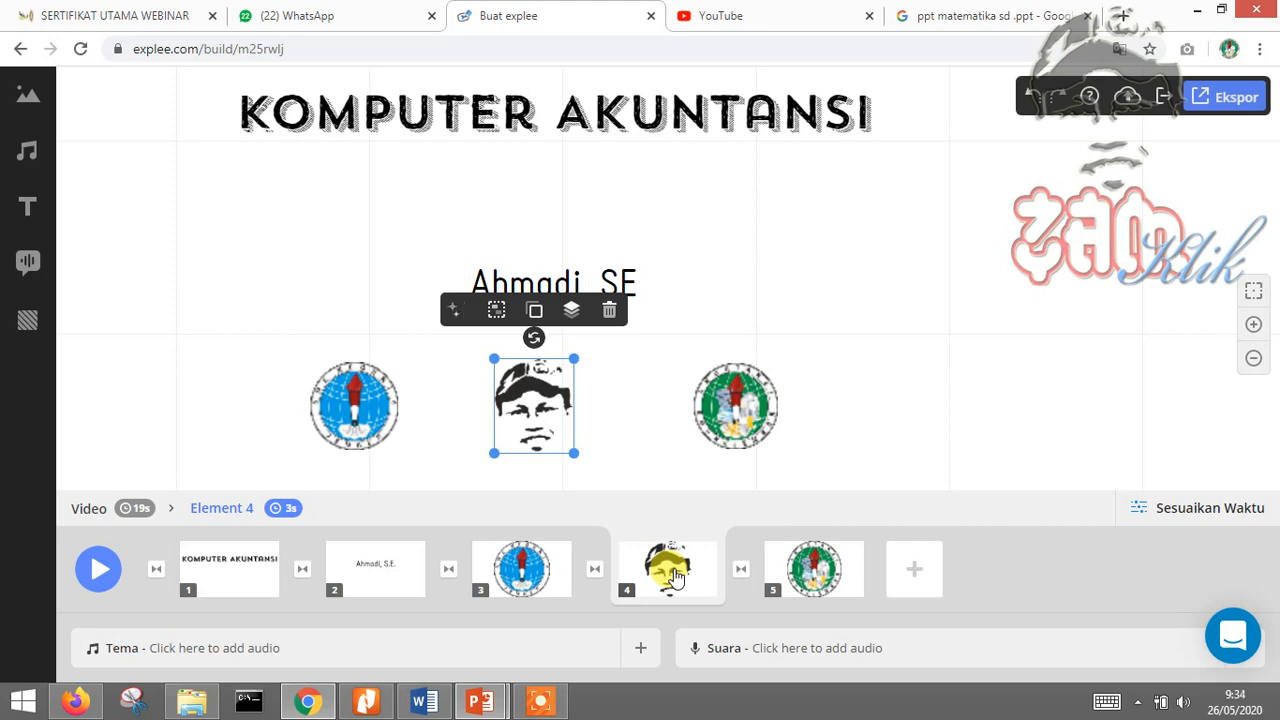
pyautogui.click(830, 570)
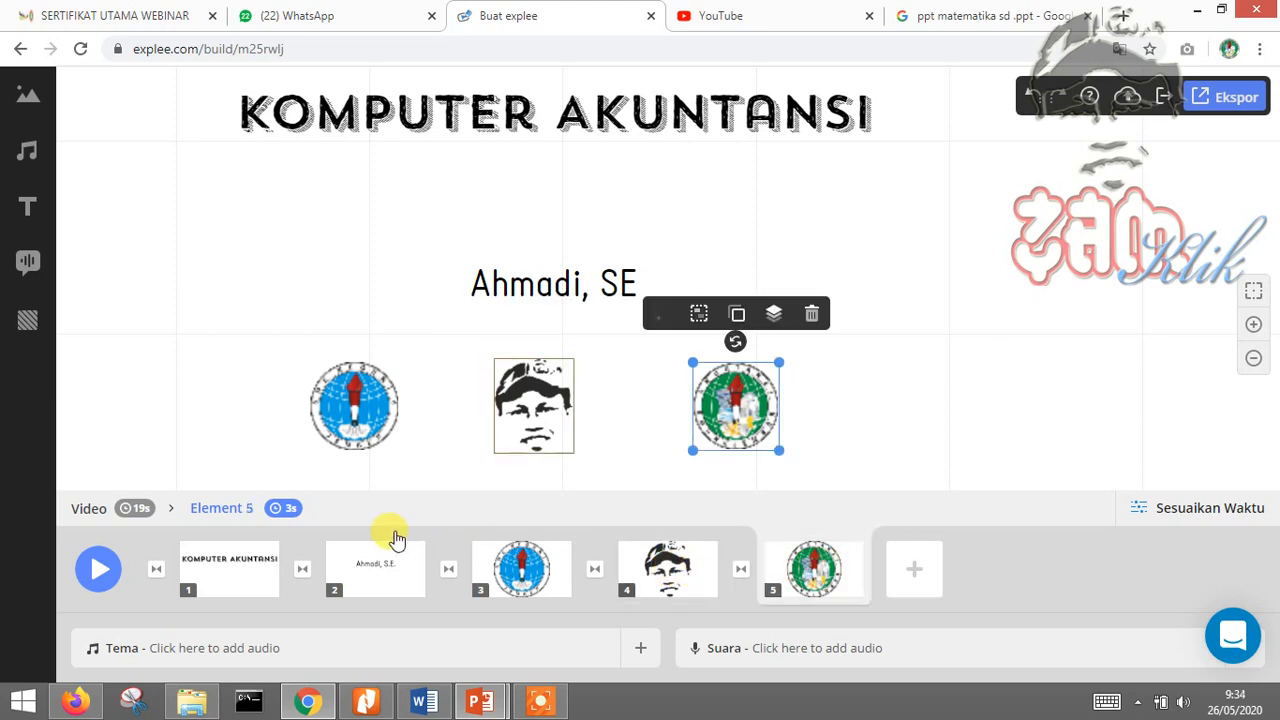
pyautogui.click(282, 508)
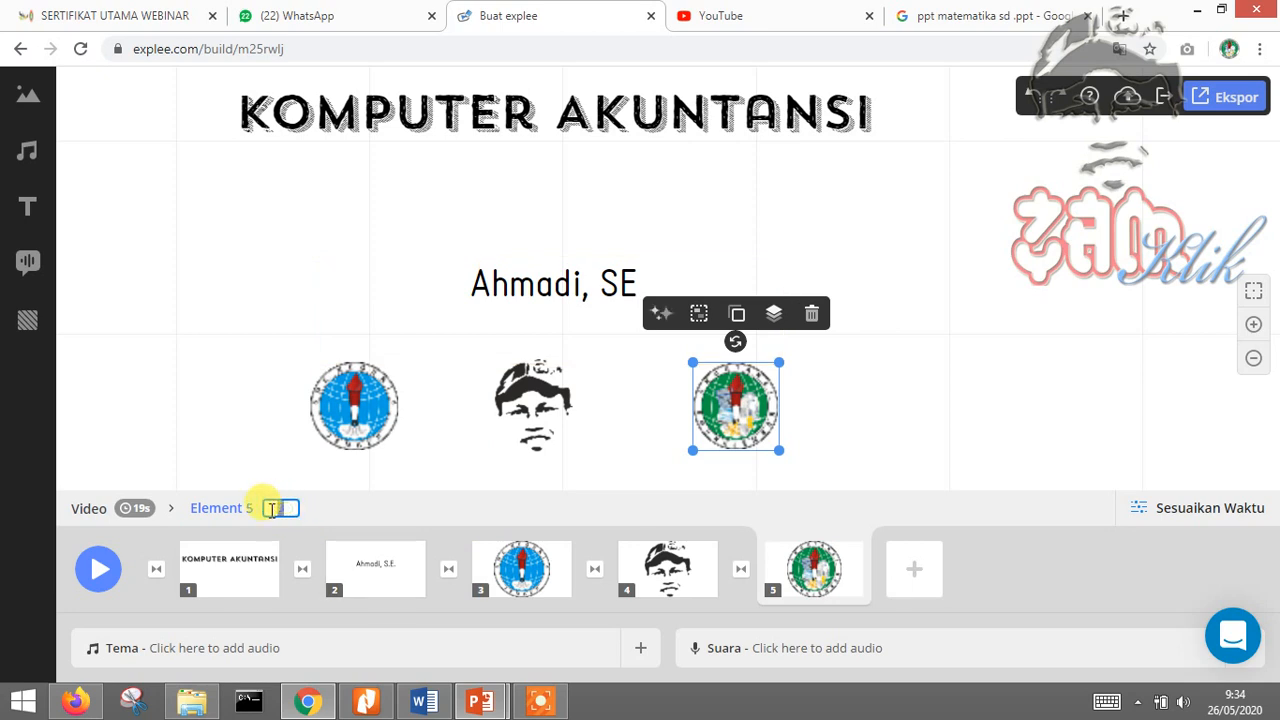
pyautogui.click(645, 588)
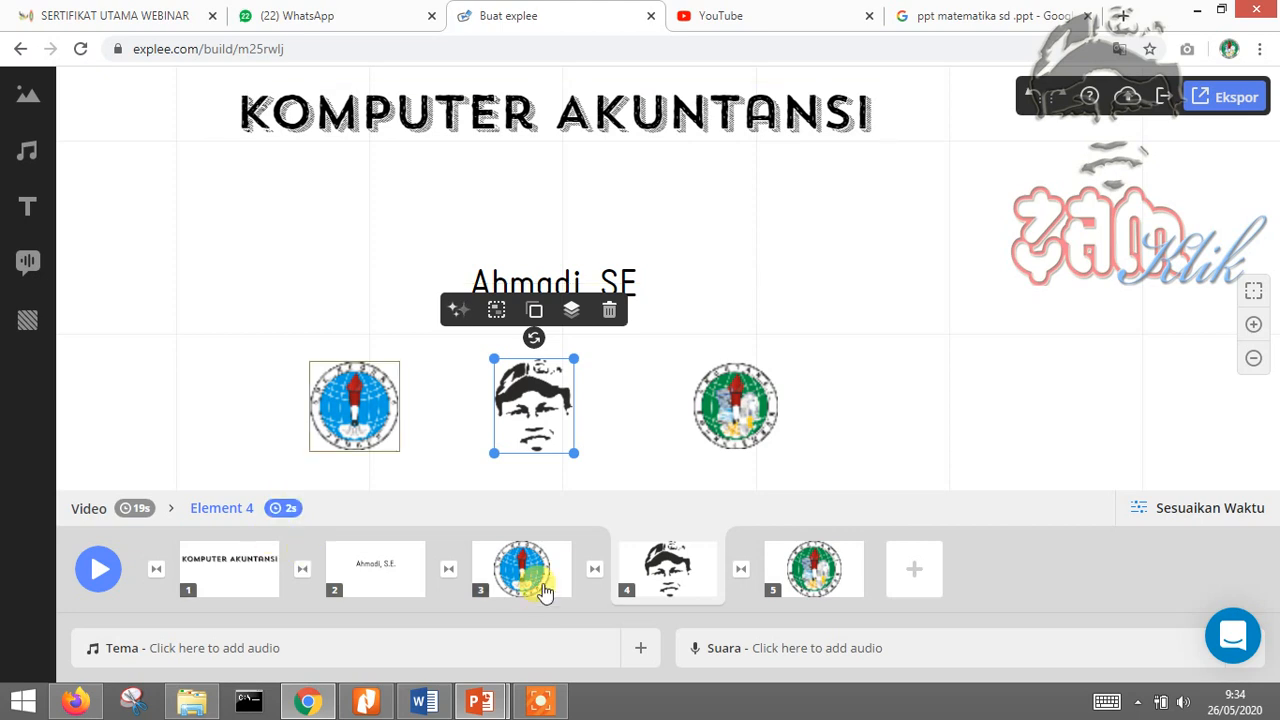
pyautogui.click(486, 556)
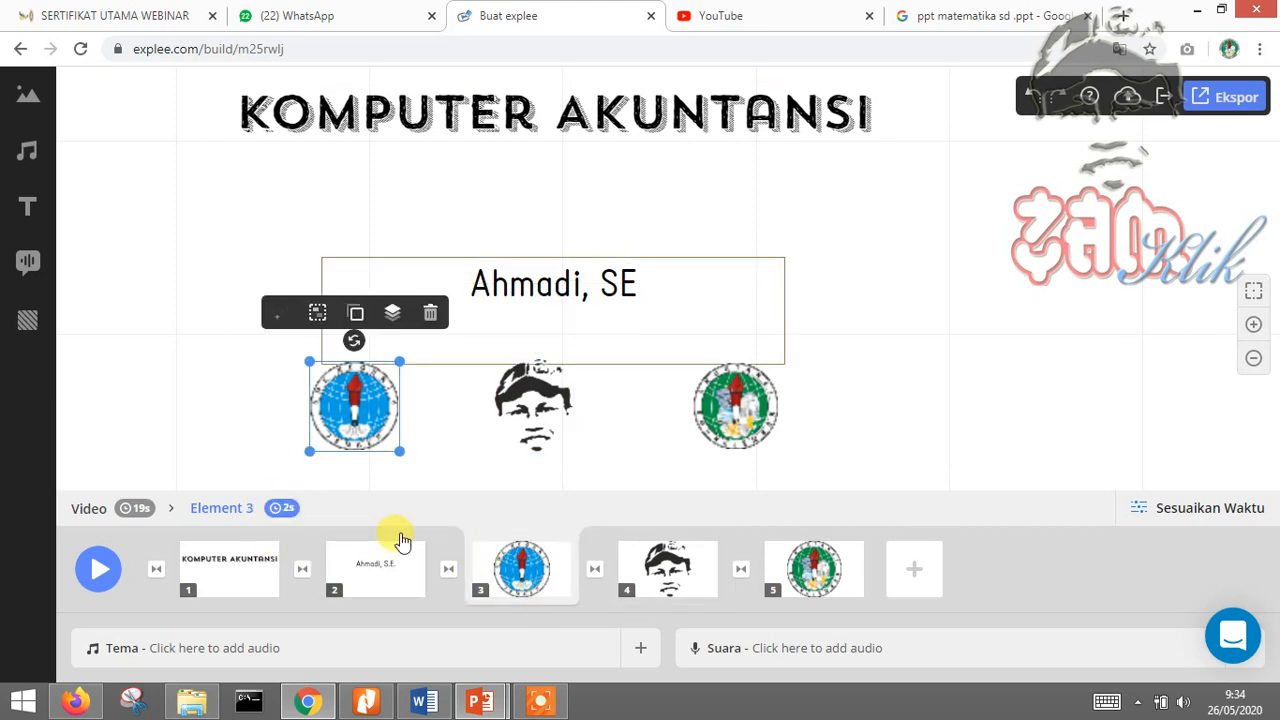
pyautogui.click(805, 572)
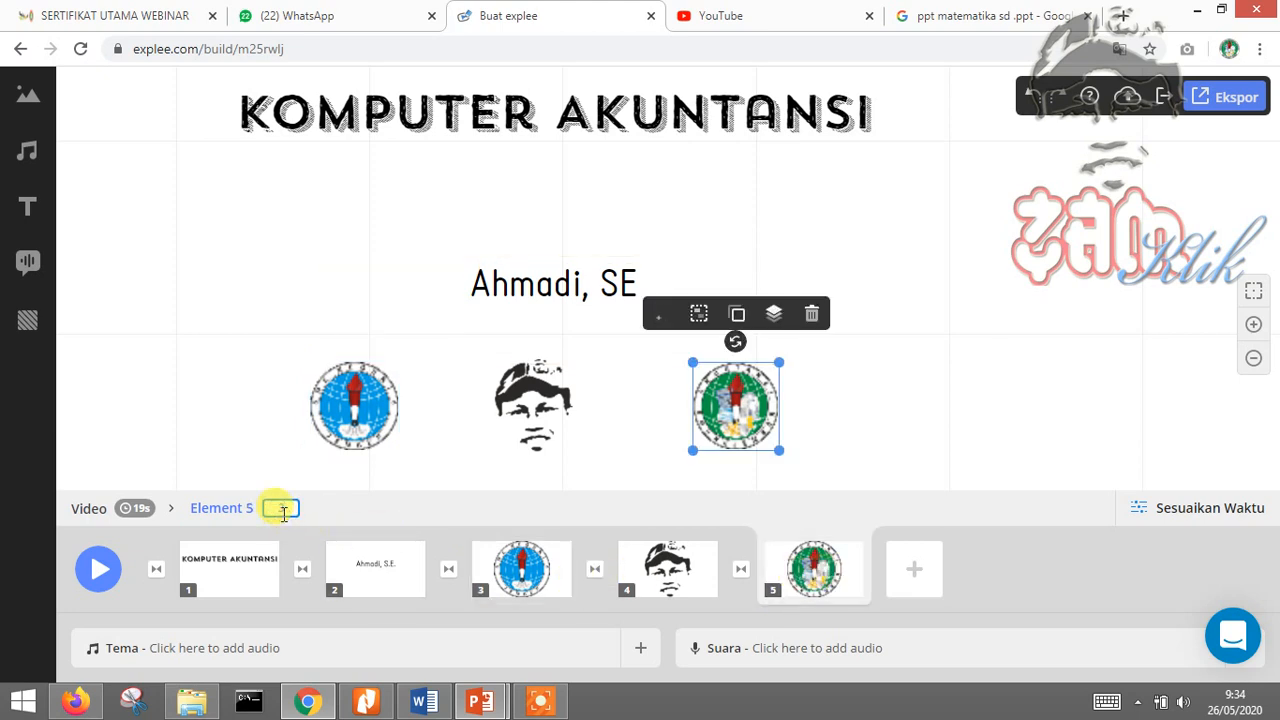
# - Set the duration of the presenter's name element to 2 seconds
pyautogui.click(405, 578)
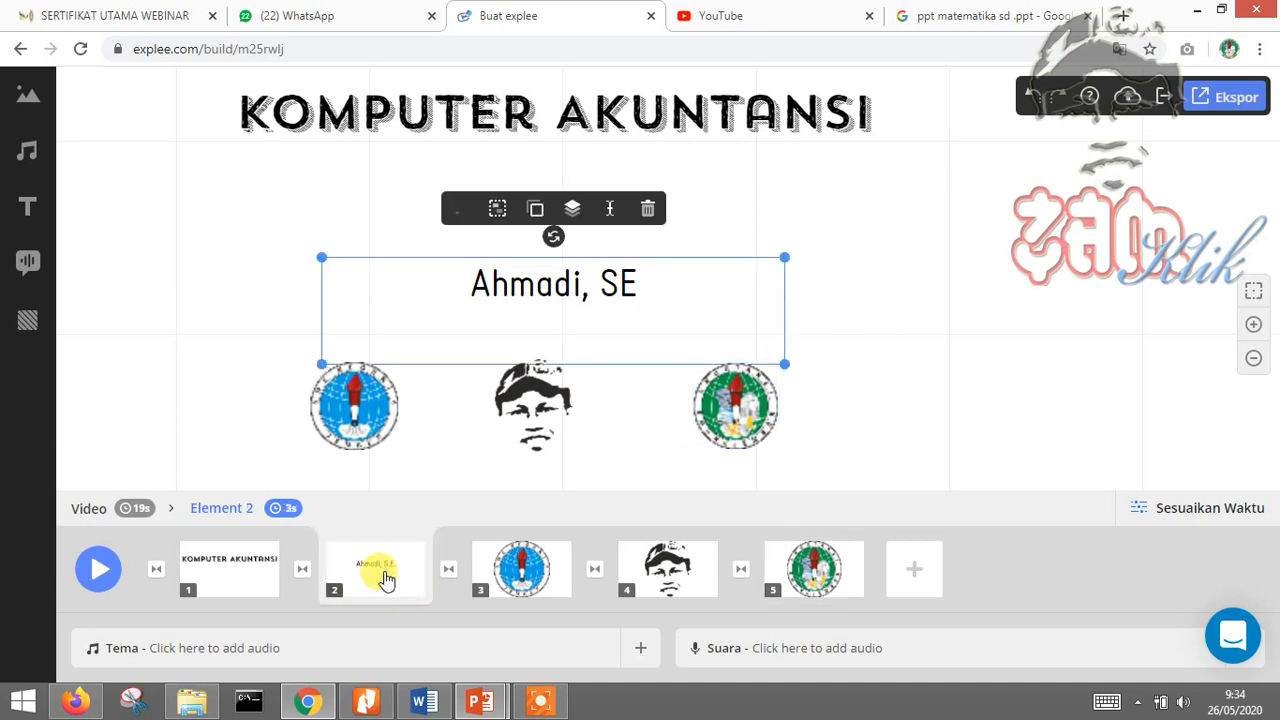
pyautogui.click(289, 510)
pyautogui.write('2s')
pyautogui.press('Return')
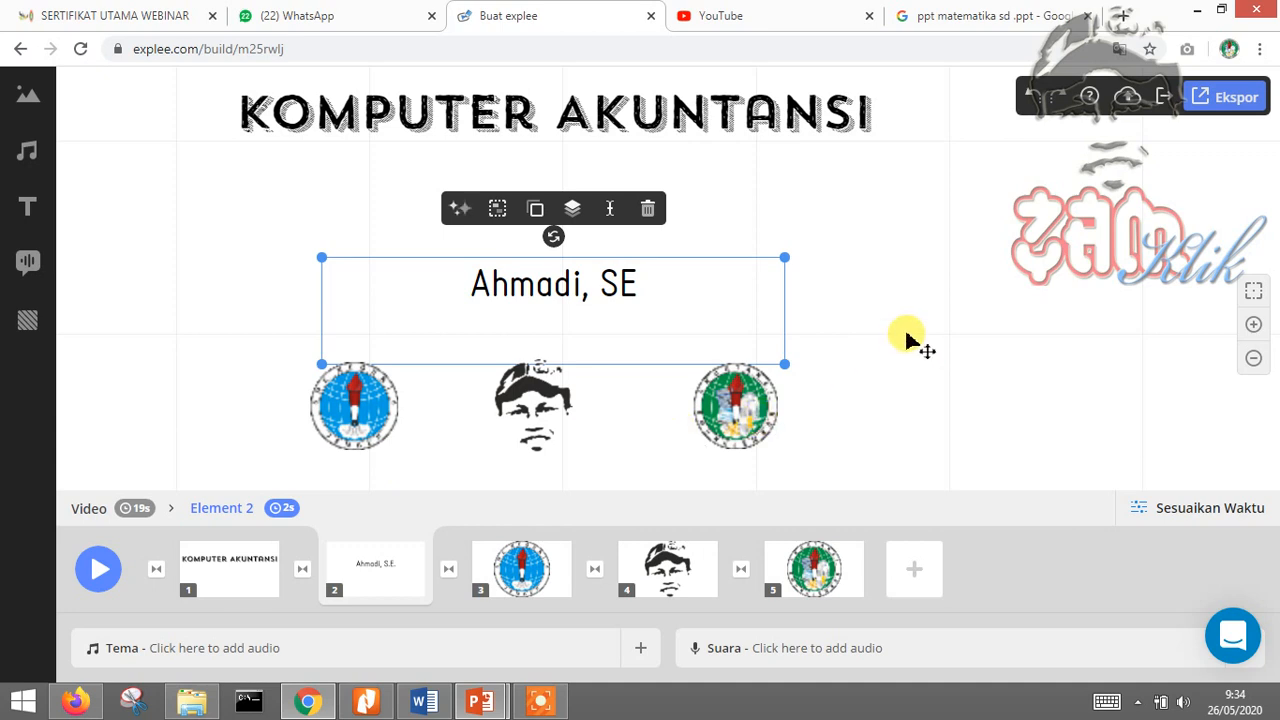
# - Preview the video's drawing animation with the shortened durations and close the preview
pyautogui.click(906, 338)
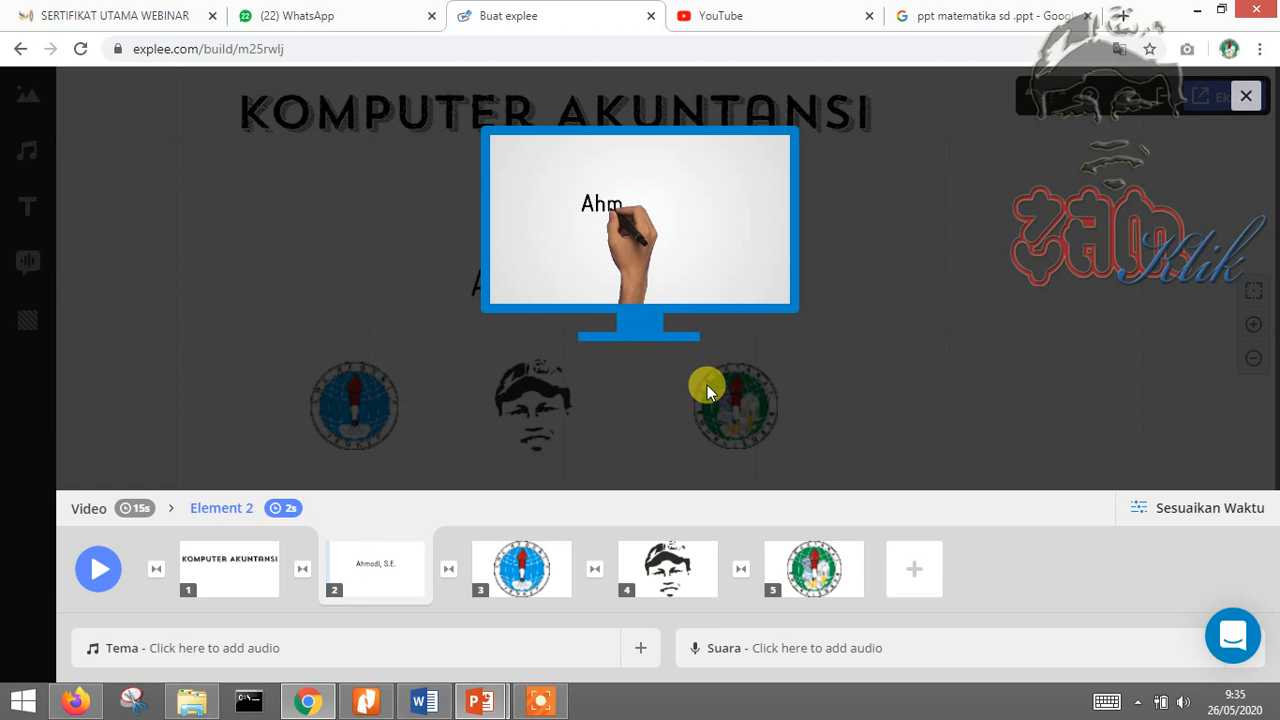
pyautogui.click(1137, 702)
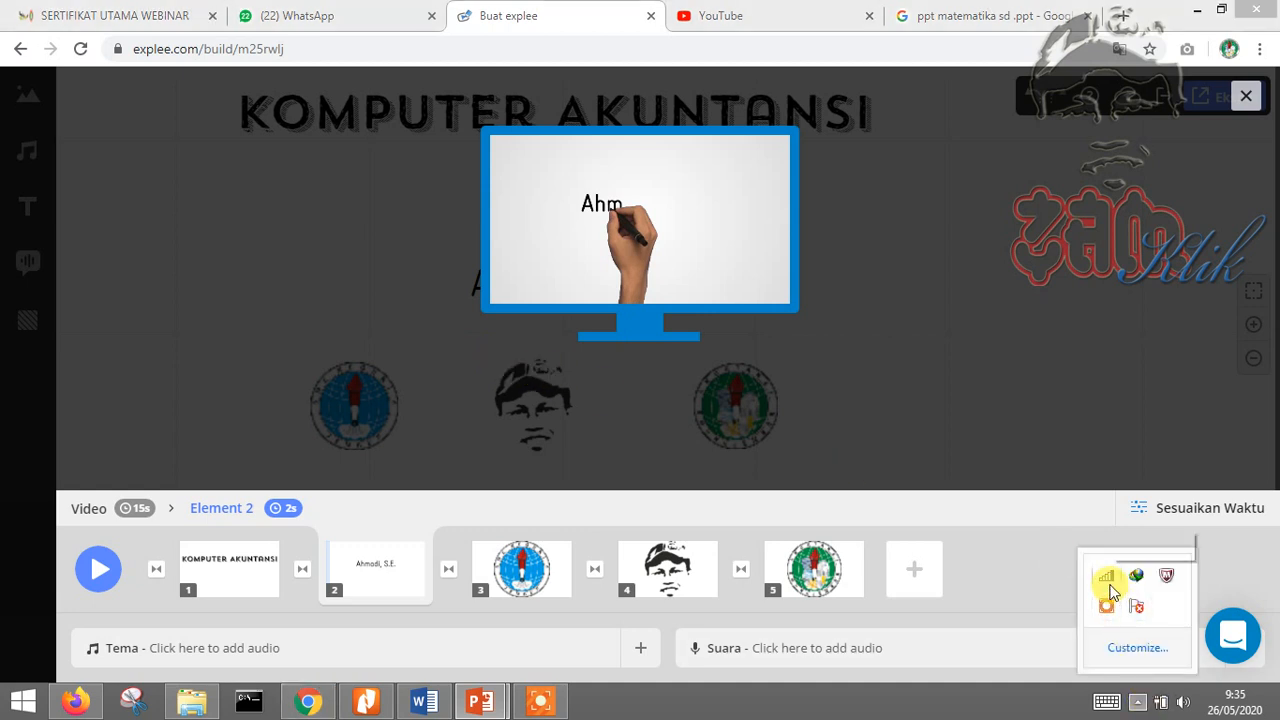
pyautogui.click(831, 286)
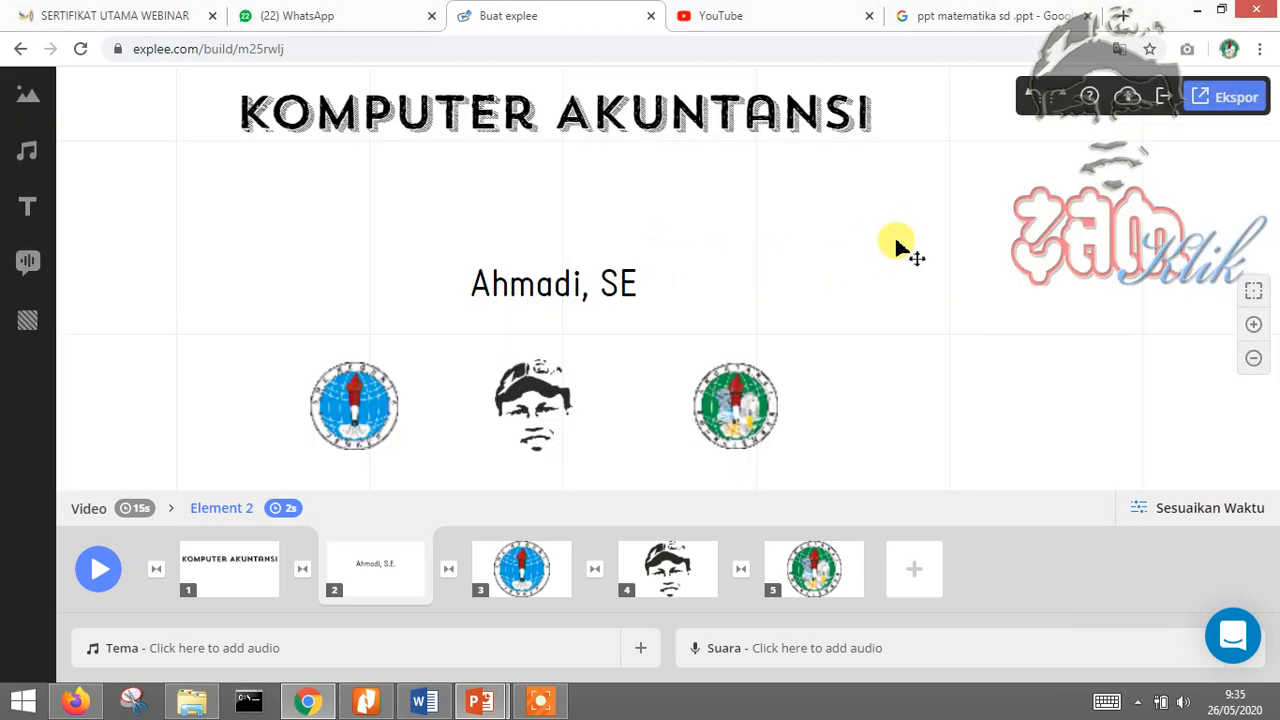
# - Move the KOMPUTER AKUNTANSI title slightly to the right and down, closer to the presenter's name
pyautogui.click(539, 129)
pyautogui.moveTo(553, 120); pyautogui.dragTo(586, 141)
pyautogui.click(976, 186)
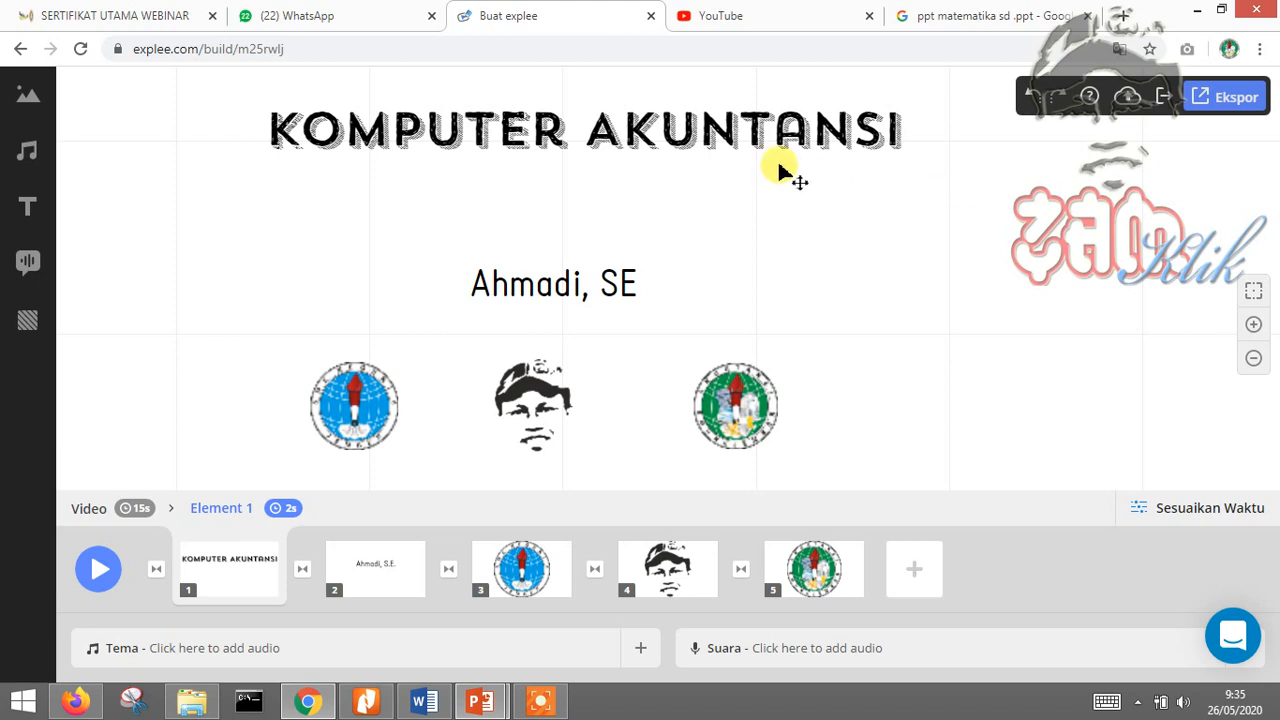
pyautogui.moveTo(742, 139); pyautogui.dragTo(812, 149)
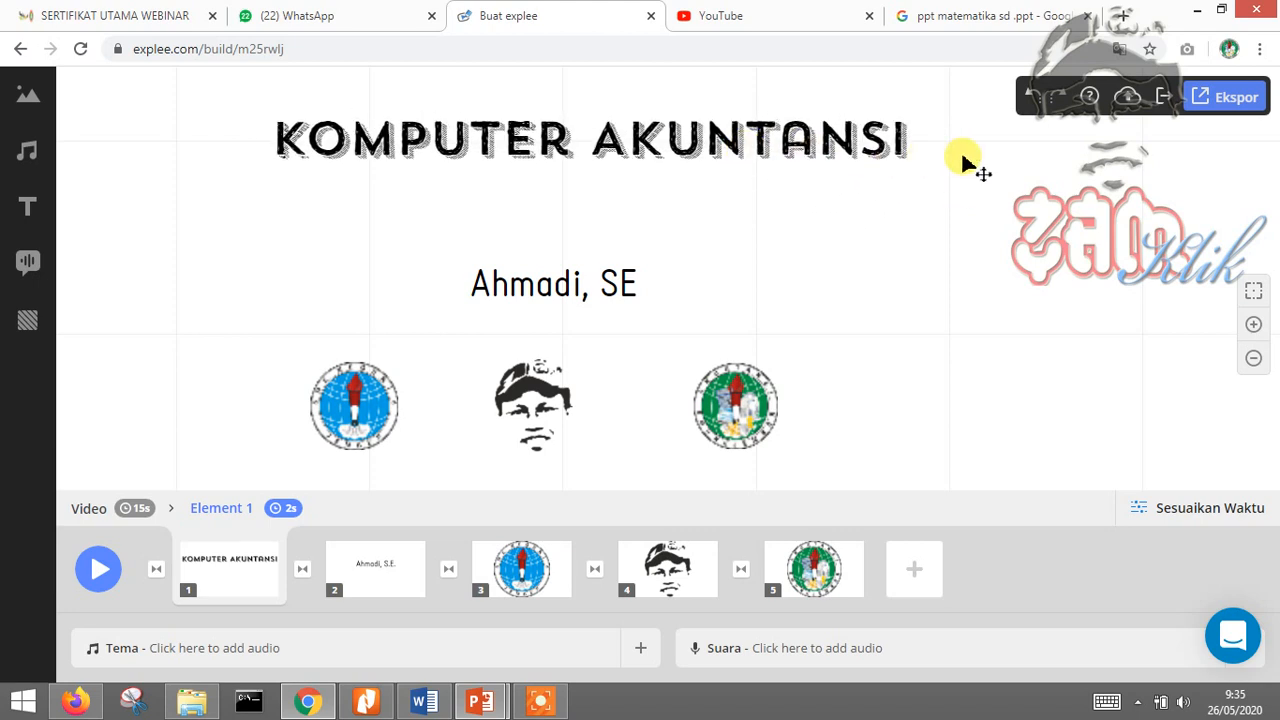
pyautogui.click(222, 572)
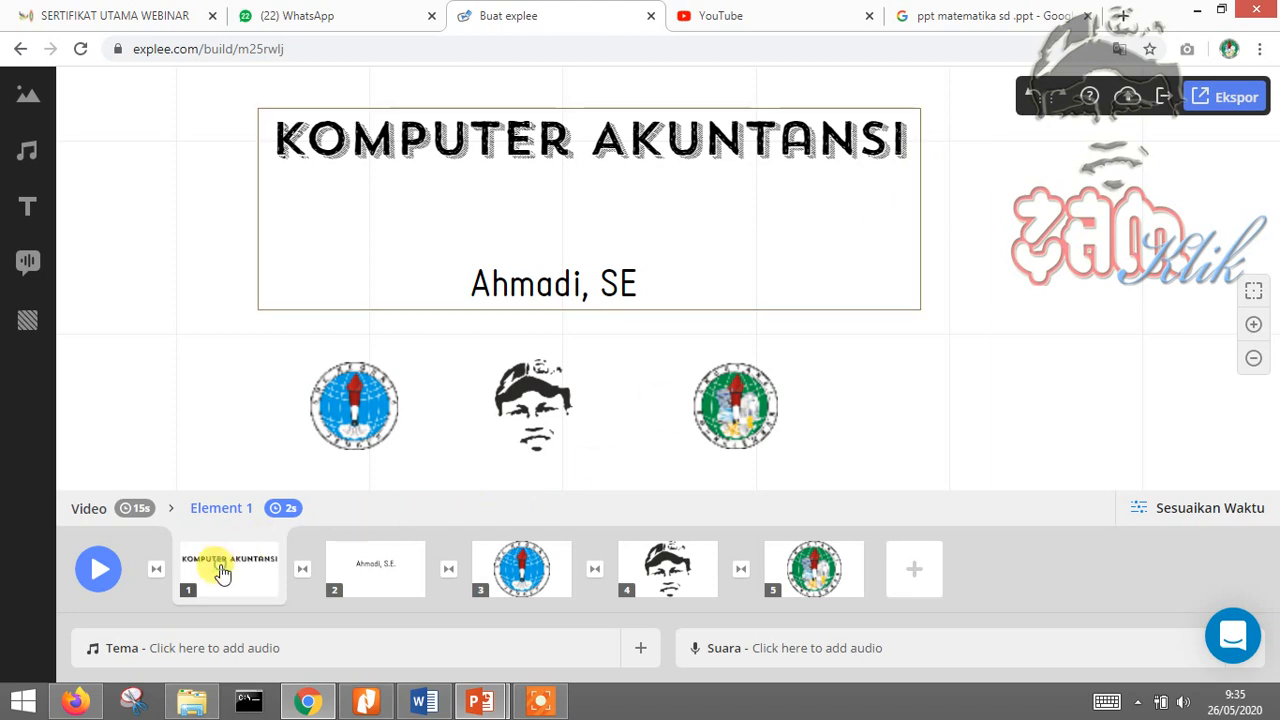
pyautogui.click(362, 568)
pyautogui.click(538, 575)
pyautogui.click(812, 568)
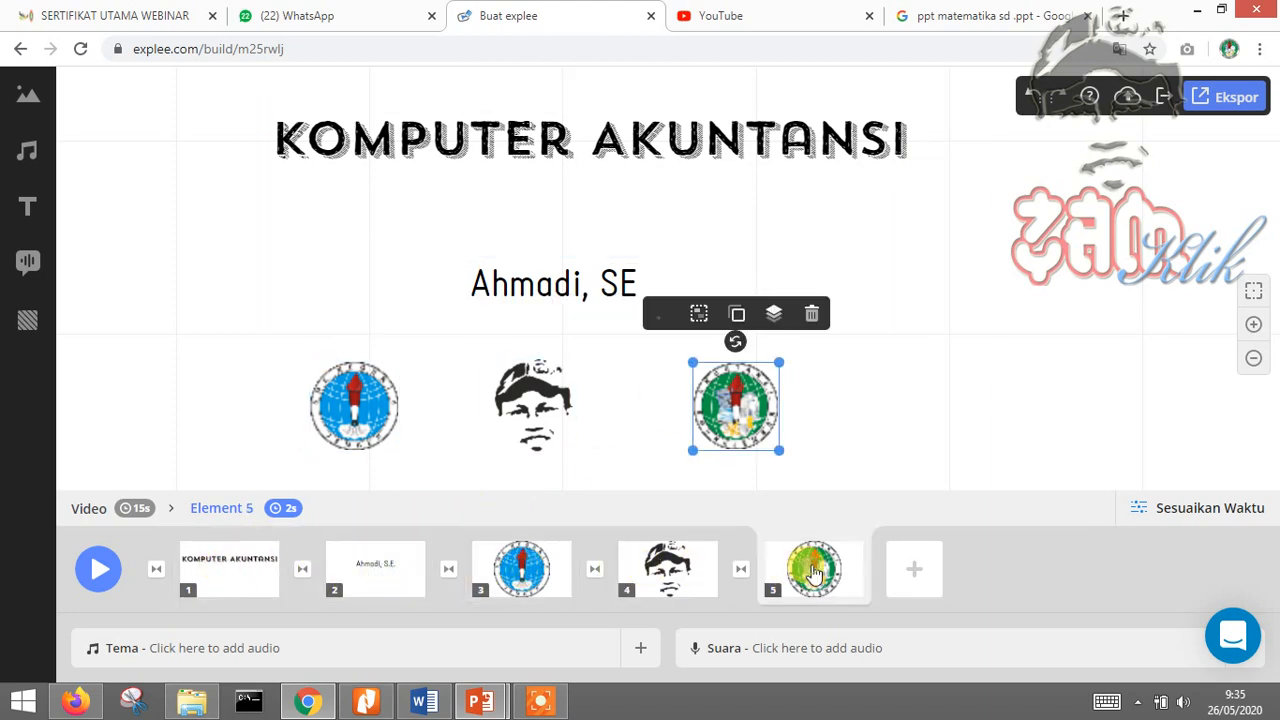
pyautogui.click(905, 200)
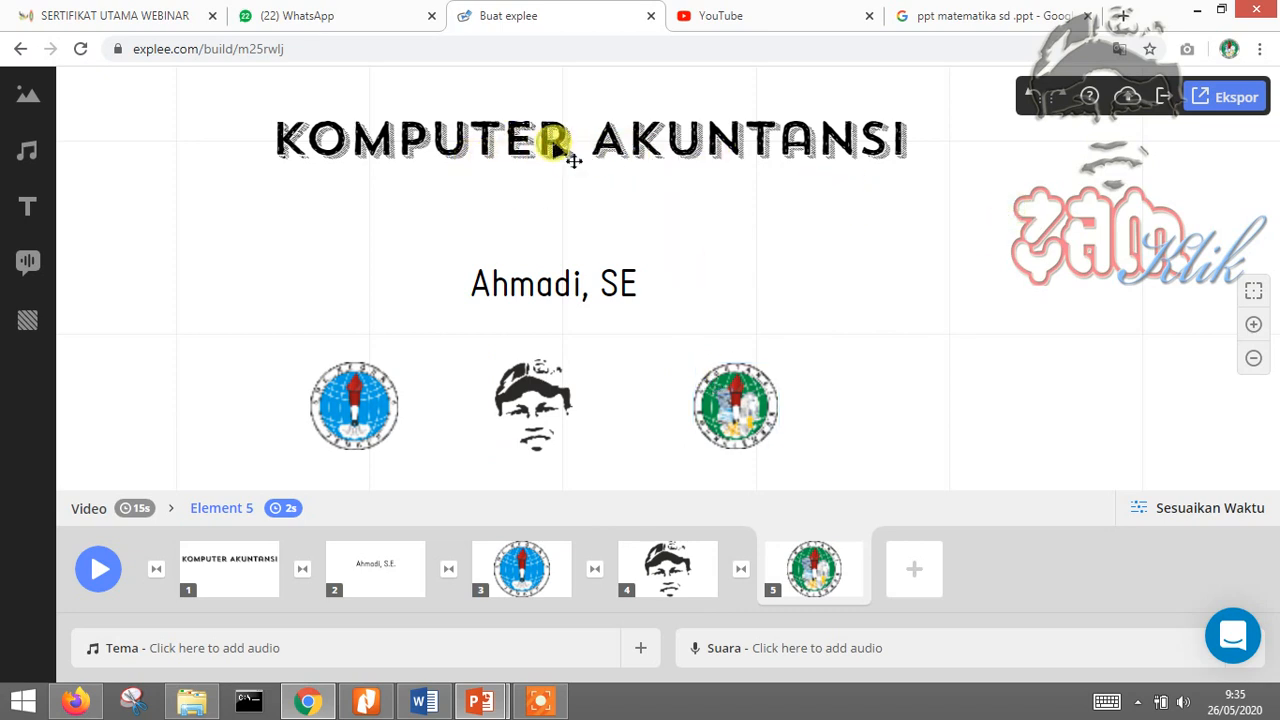
pyautogui.click(557, 150)
pyautogui.keyDown('shift'); pyautogui.click(512, 305); pyautogui.keyUp('shift')
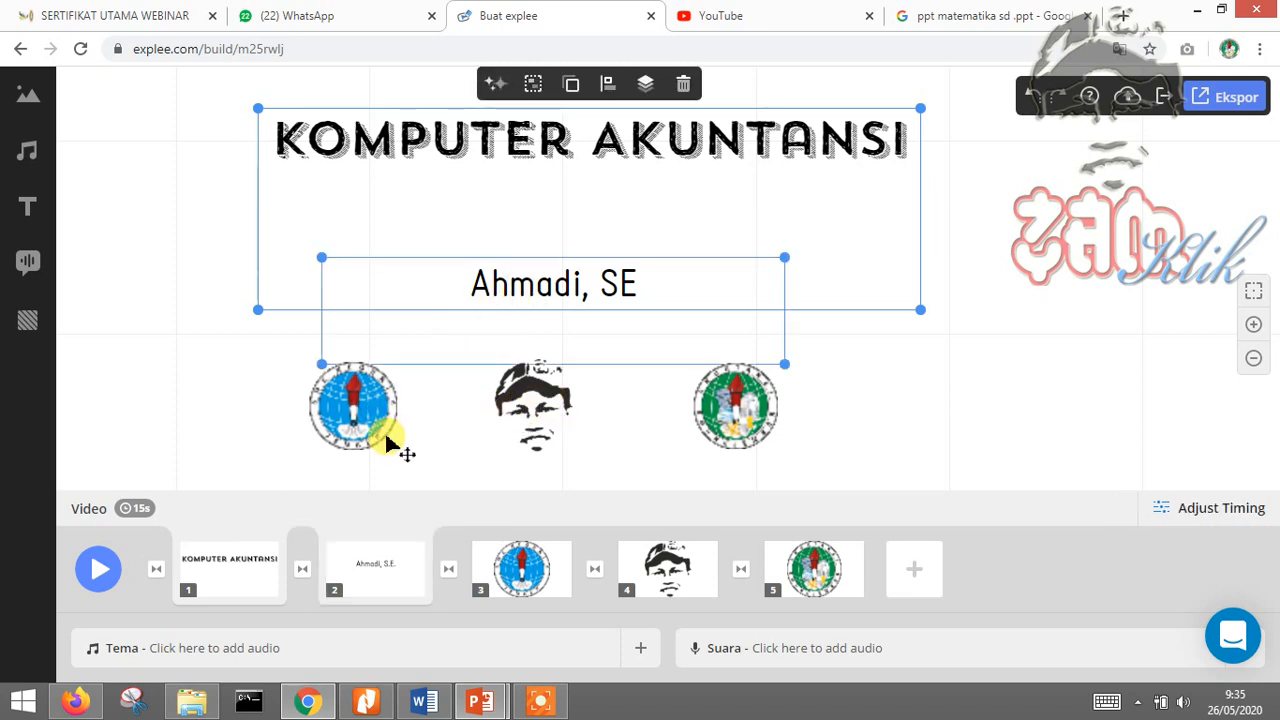
pyautogui.click(1030, 307)
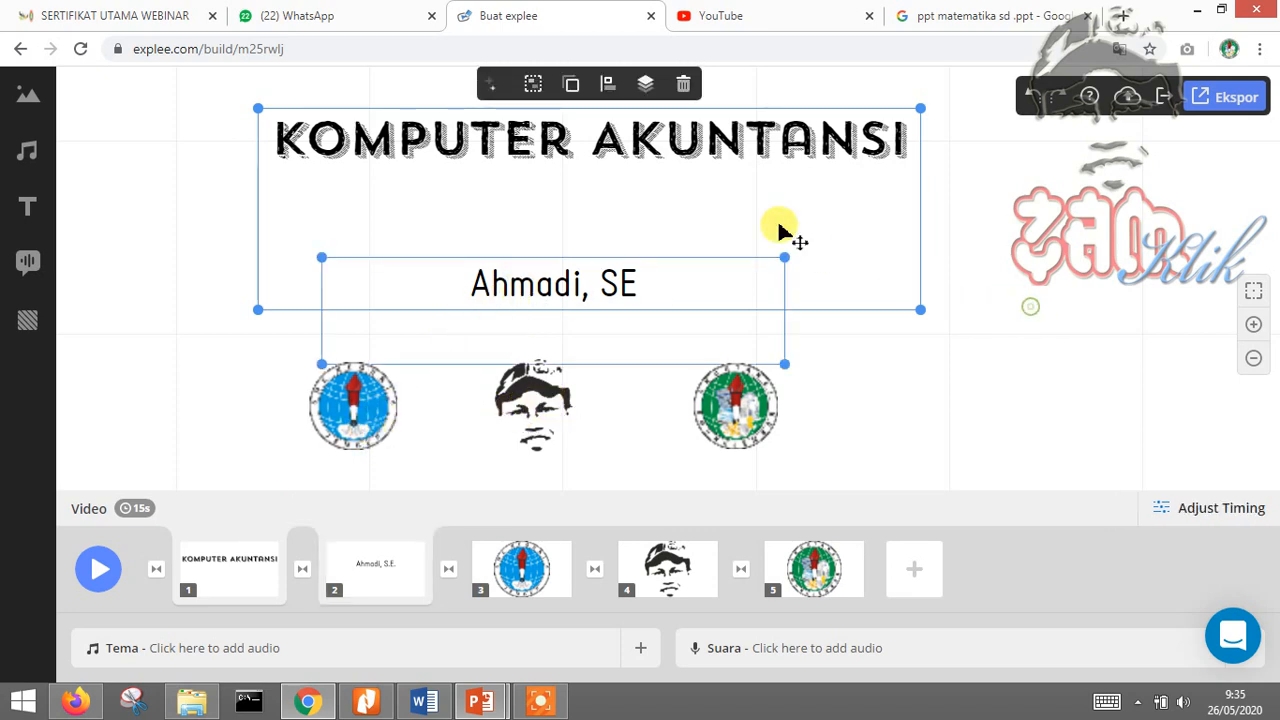
pyautogui.click(666, 163)
pyautogui.click(550, 296)
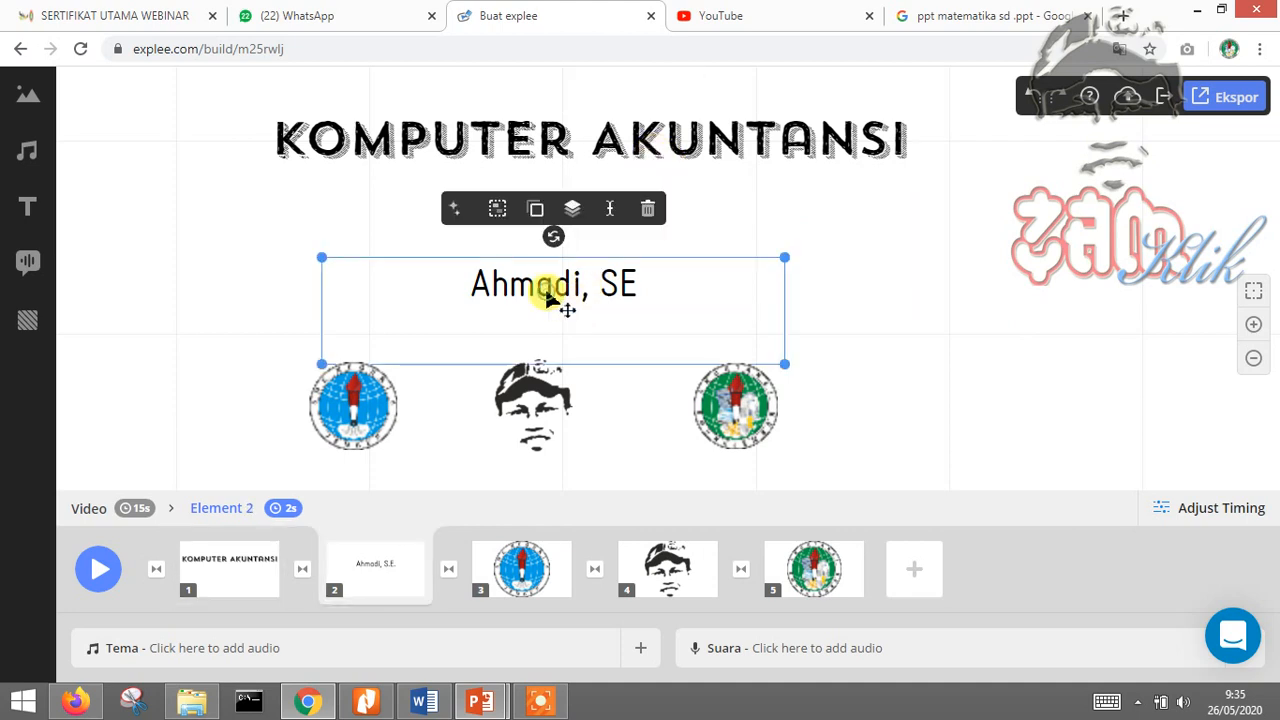
pyautogui.click(432, 128)
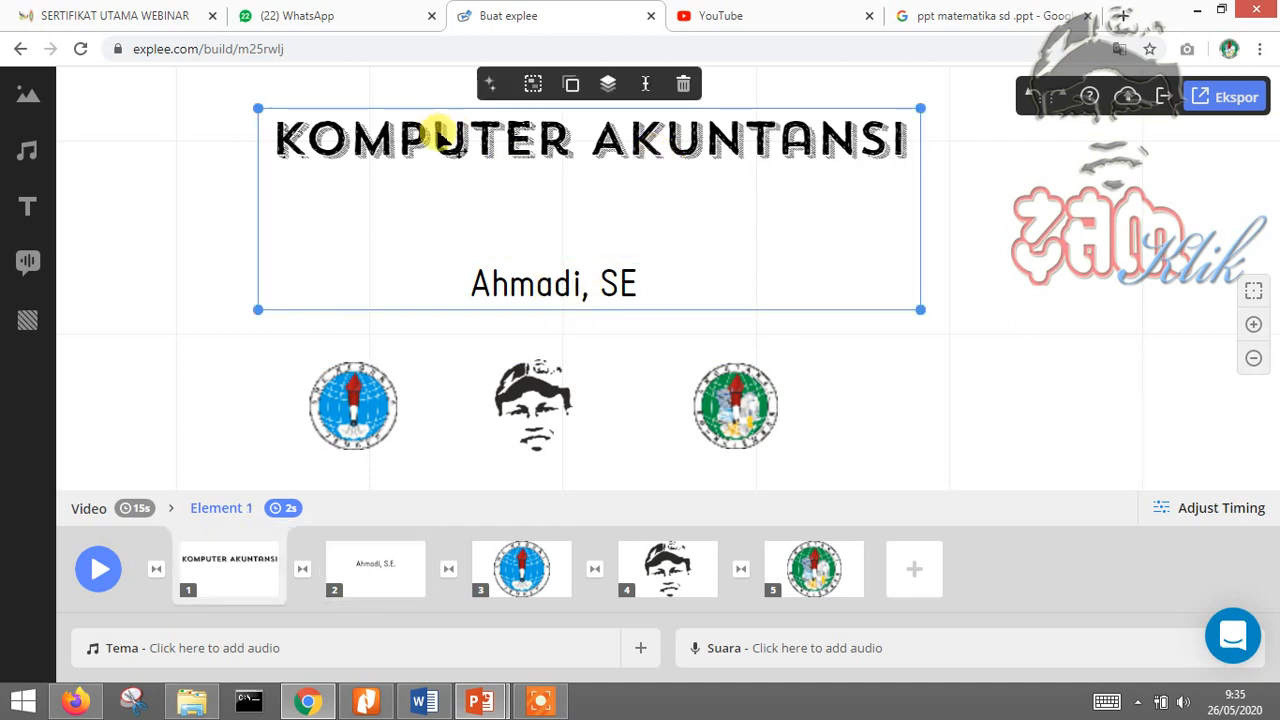
pyautogui.keyDown('shift'); pyautogui.click(517, 287); pyautogui.keyUp('shift')
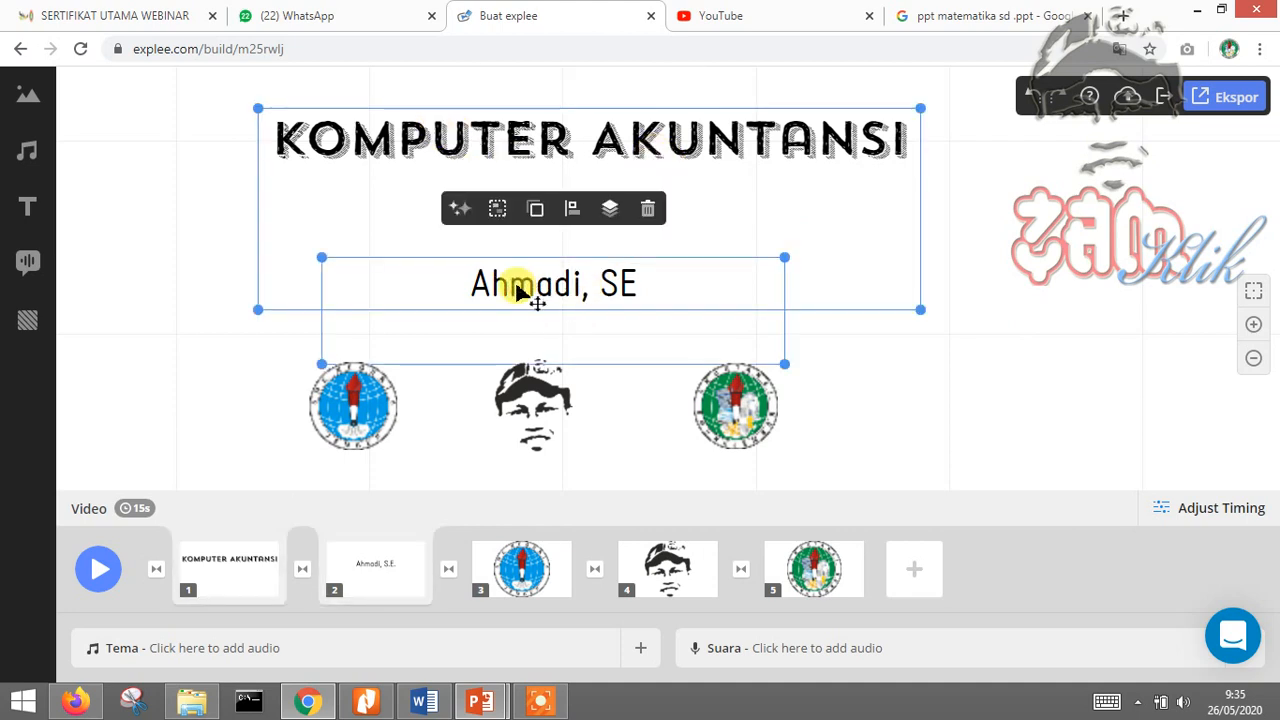
pyautogui.click(364, 412)
# - Group the title, the presenter's name, the blue logo, the face picture and the green logo into one element
pyautogui.click(469, 145)
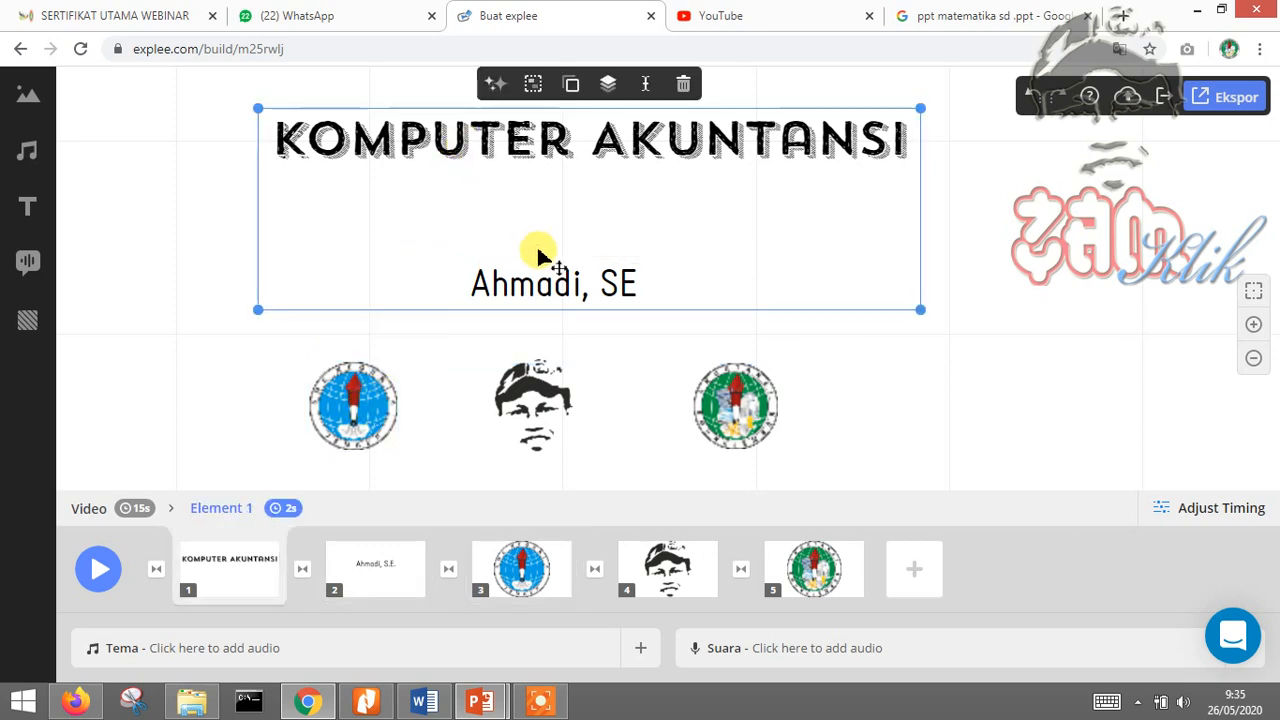
pyautogui.keyDown('shift'); pyautogui.click(543, 292); pyautogui.keyUp('shift')
pyautogui.keyDown('shift'); pyautogui.click(398, 428); pyautogui.keyUp('shift')
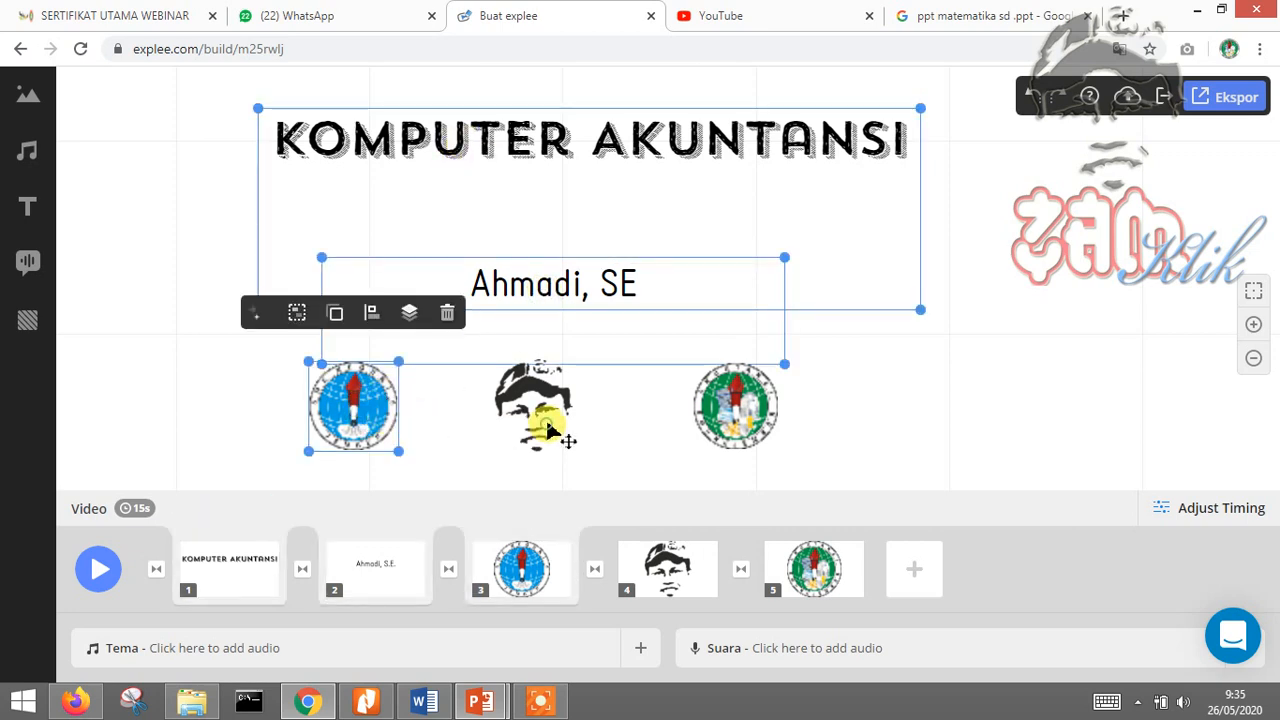
pyautogui.keyDown('shift'); pyautogui.click(548, 432); pyautogui.keyUp('shift')
pyautogui.keyDown('shift'); pyautogui.click(760, 422); pyautogui.keyUp('shift')
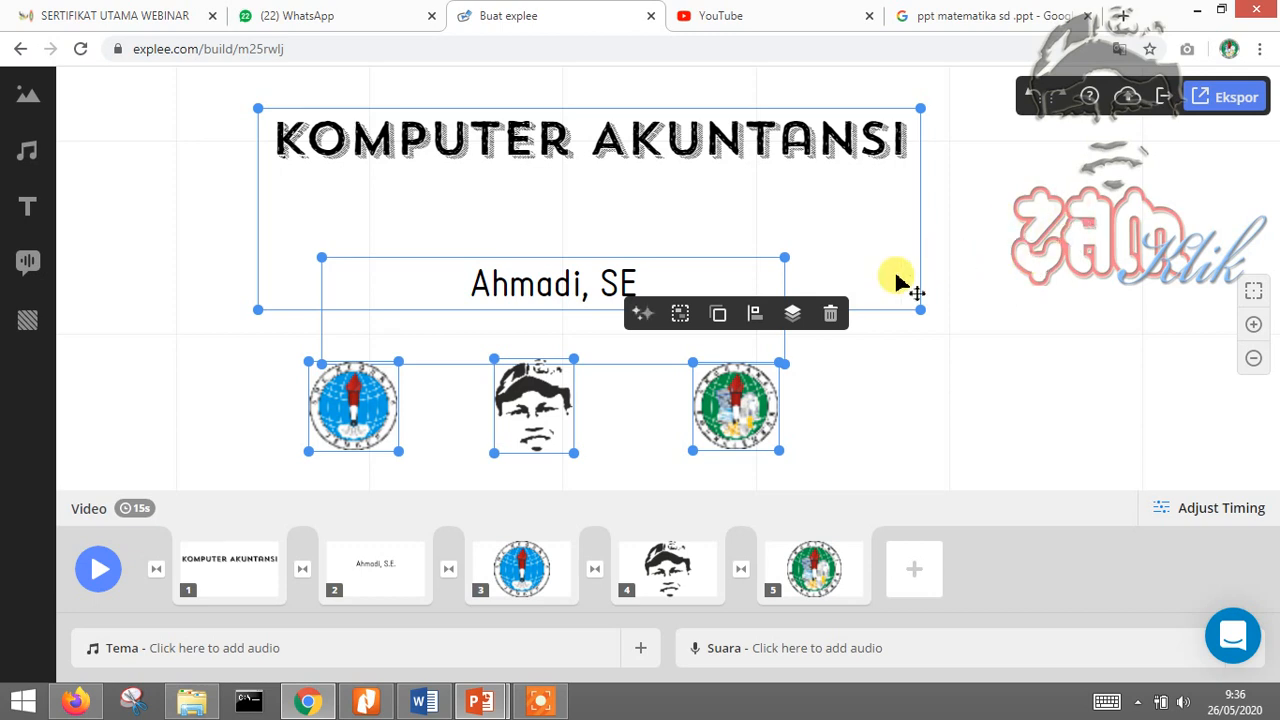
pyautogui.click(678, 318)
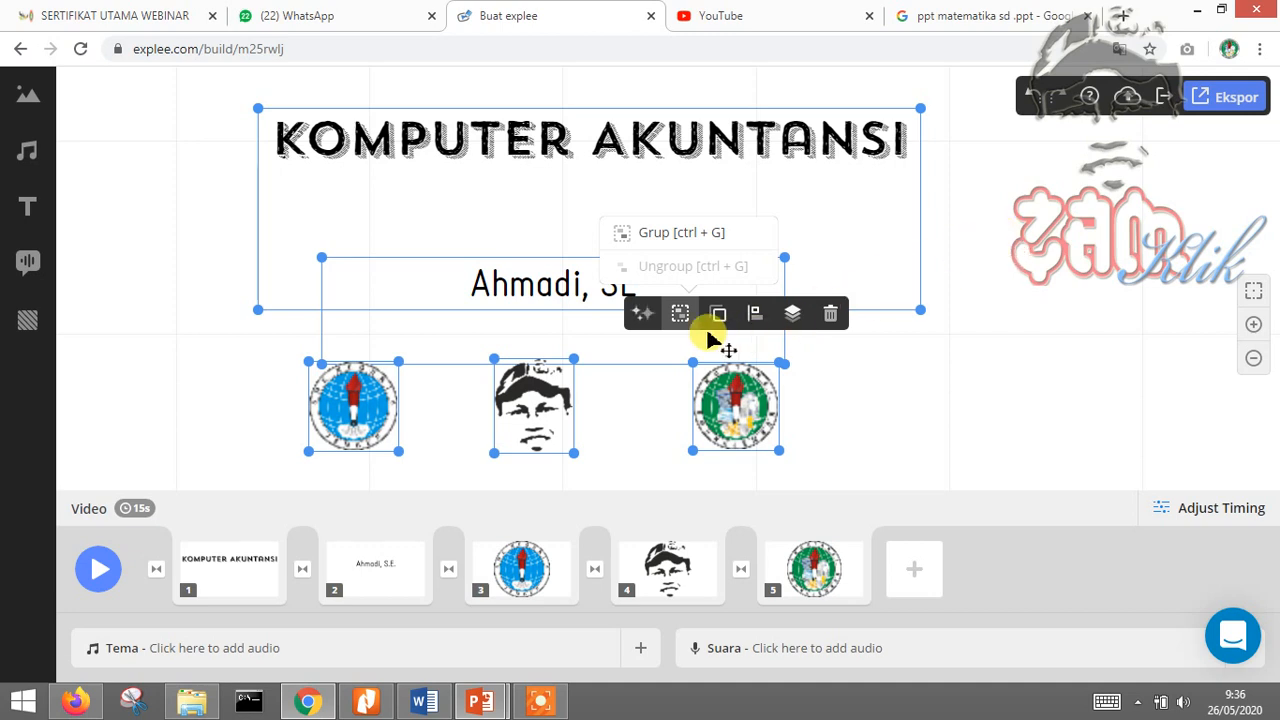
pyautogui.click(676, 320)
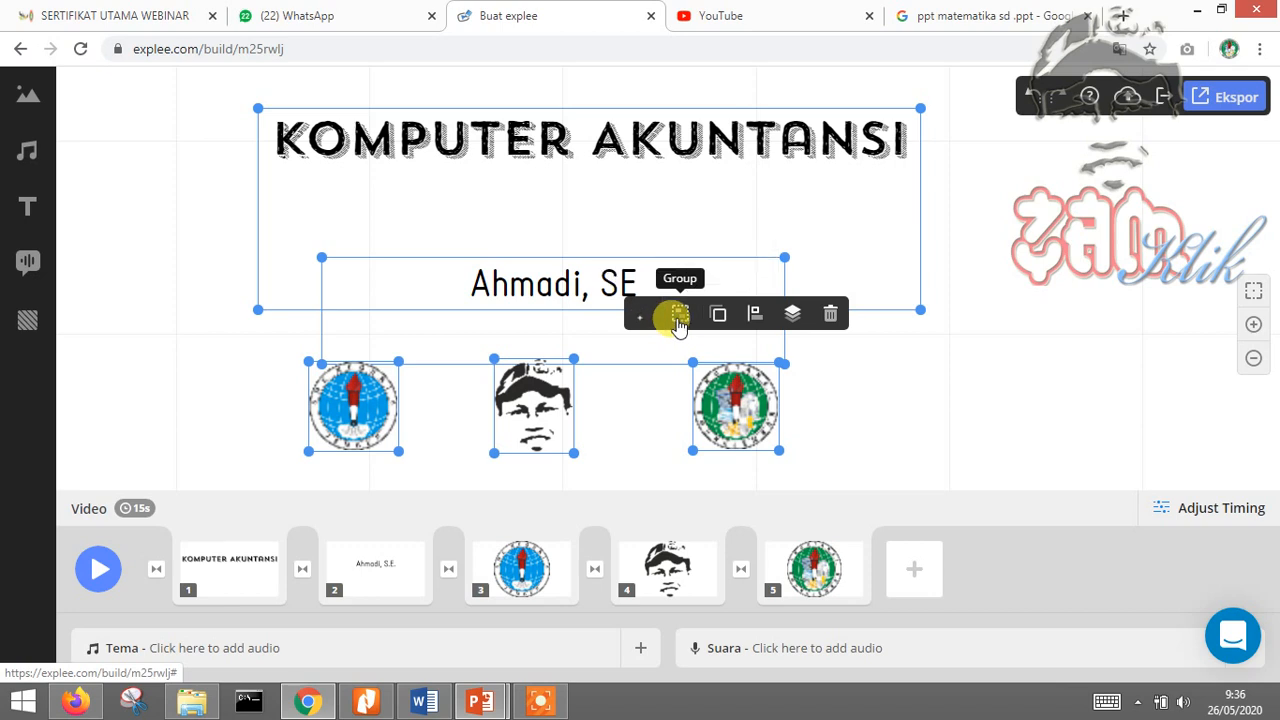
pyautogui.click(679, 318)
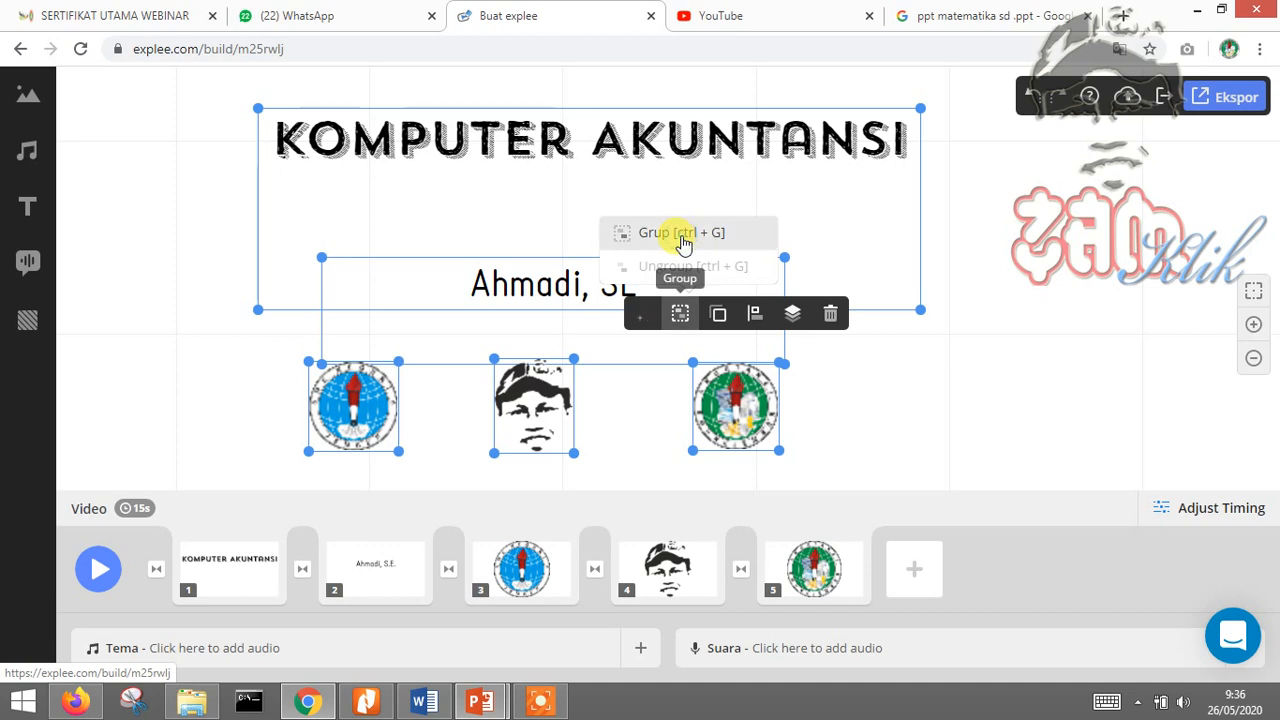
pyautogui.click(683, 236)
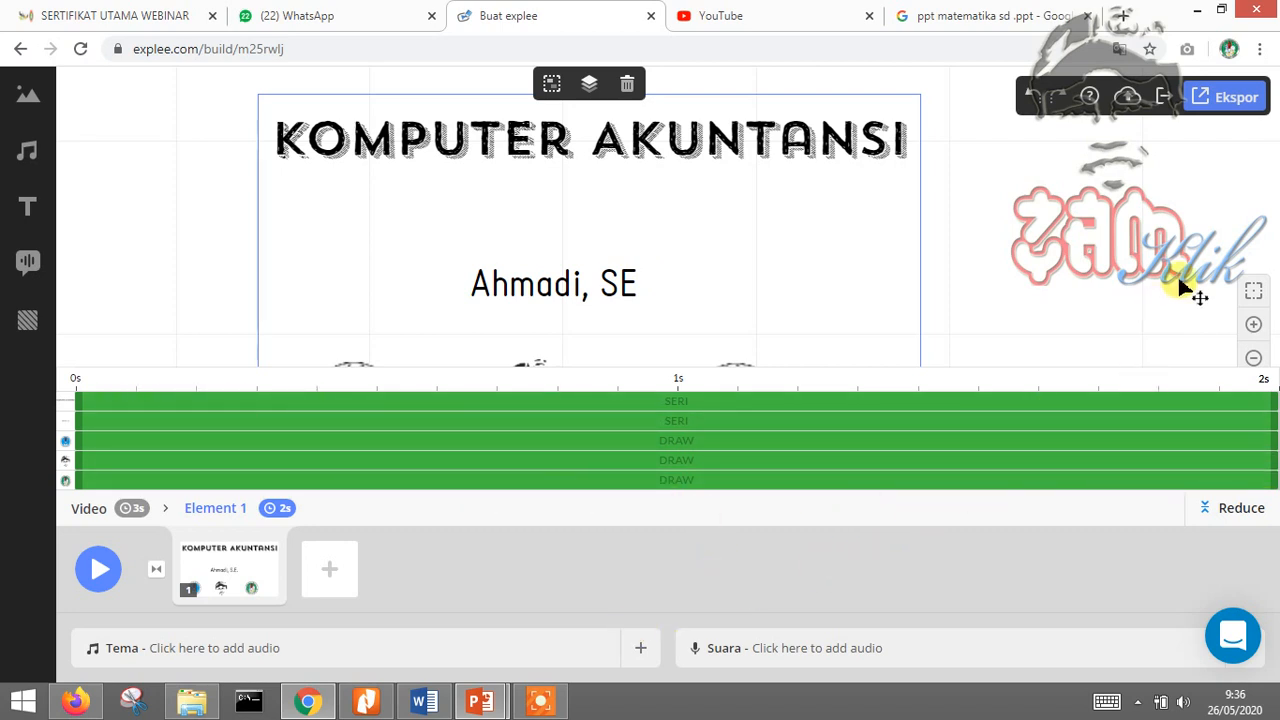
pyautogui.click(1021, 258)
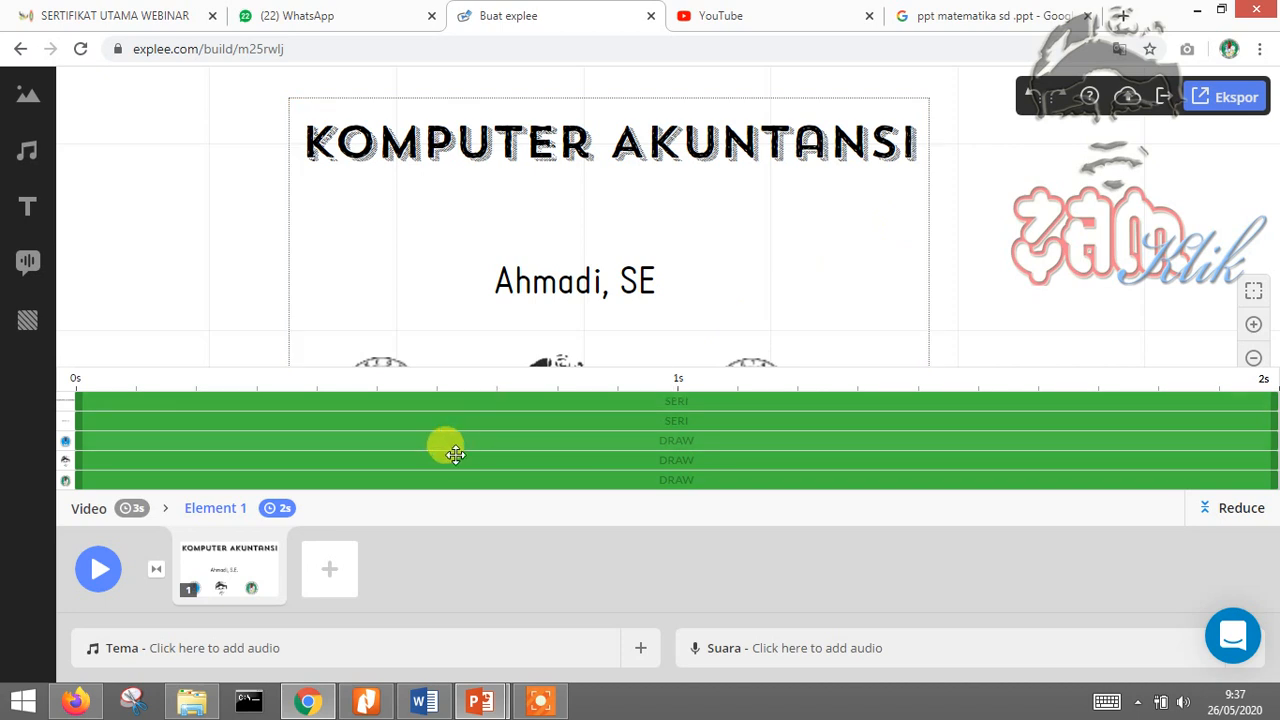
# - Set the duration of the grouped element to 12 seconds
pyautogui.click(283, 512)
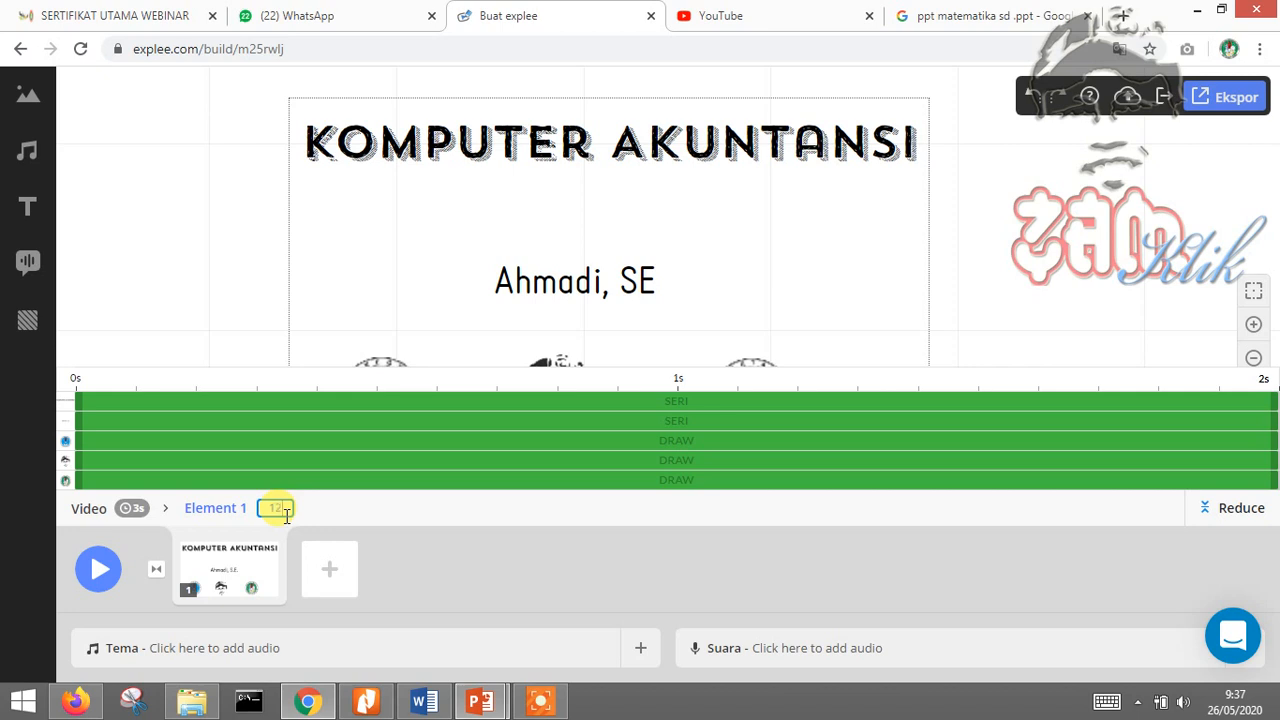
pyautogui.press('Return')
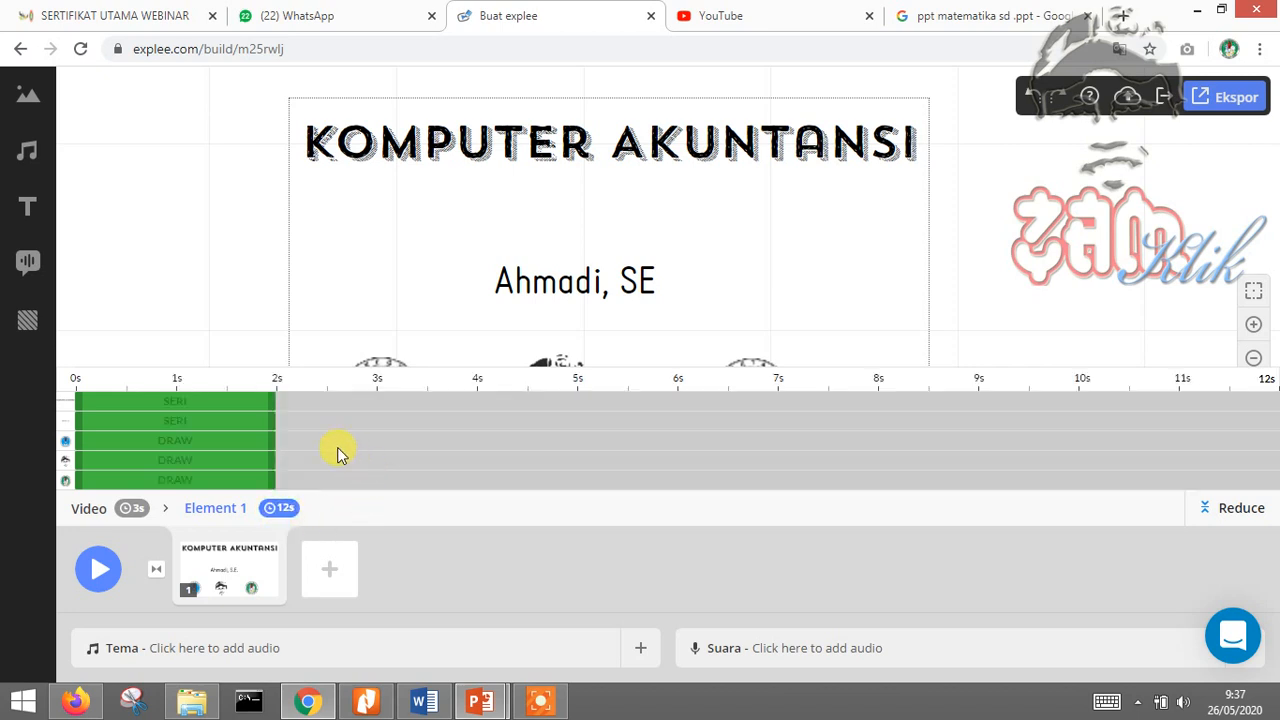
# - Stagger the grouped element's five animations to run one after another, starting at about 0, 2, 4, 6 and 8 seconds
pyautogui.click(218, 407)
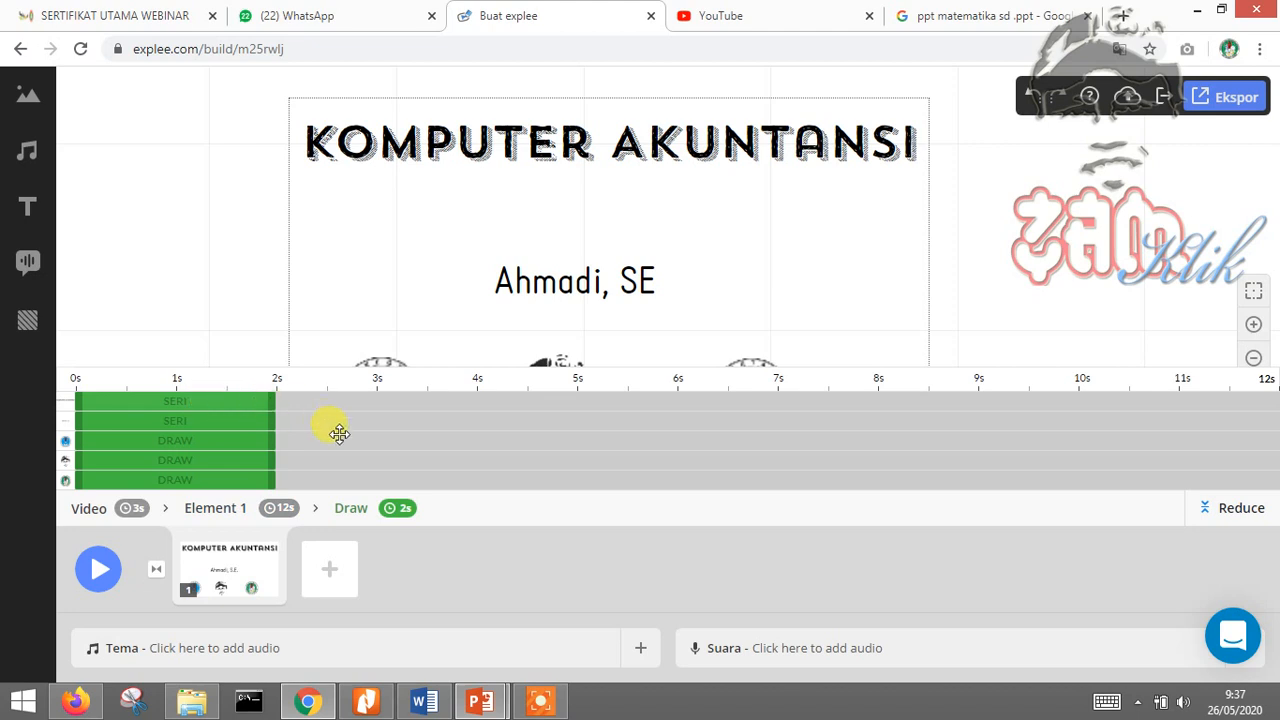
pyautogui.click(420, 145)
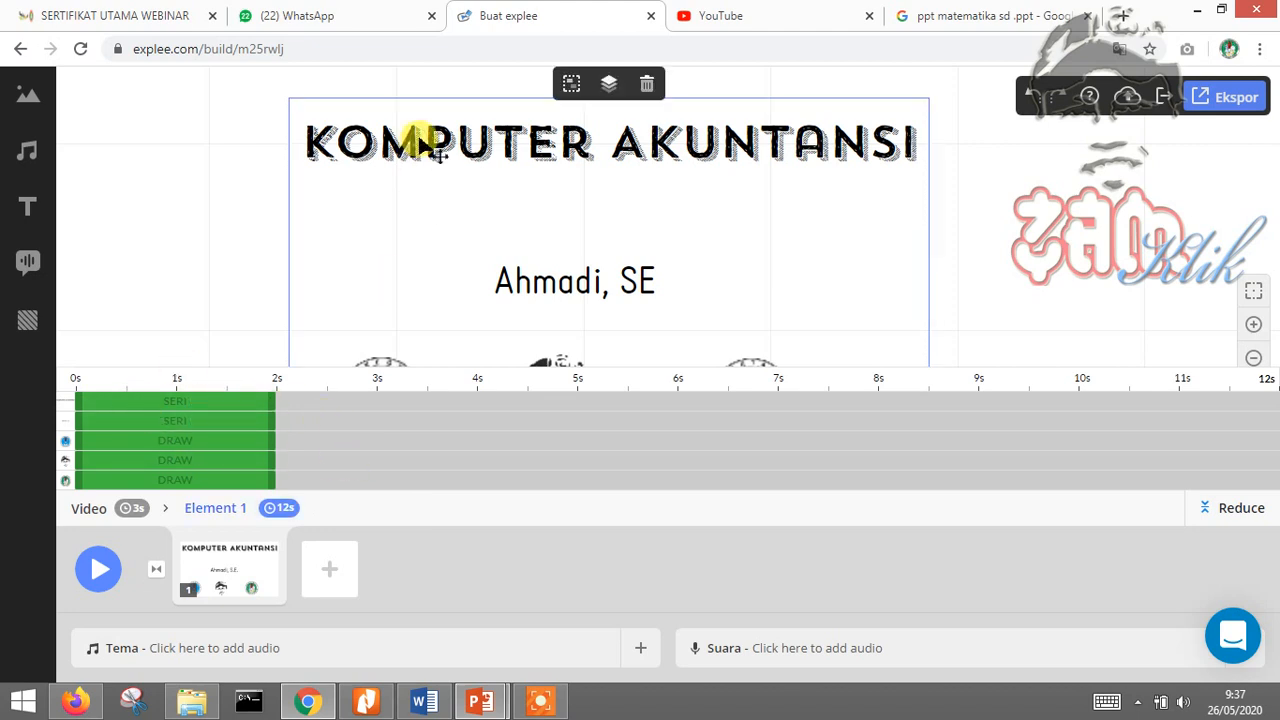
pyautogui.click(210, 403)
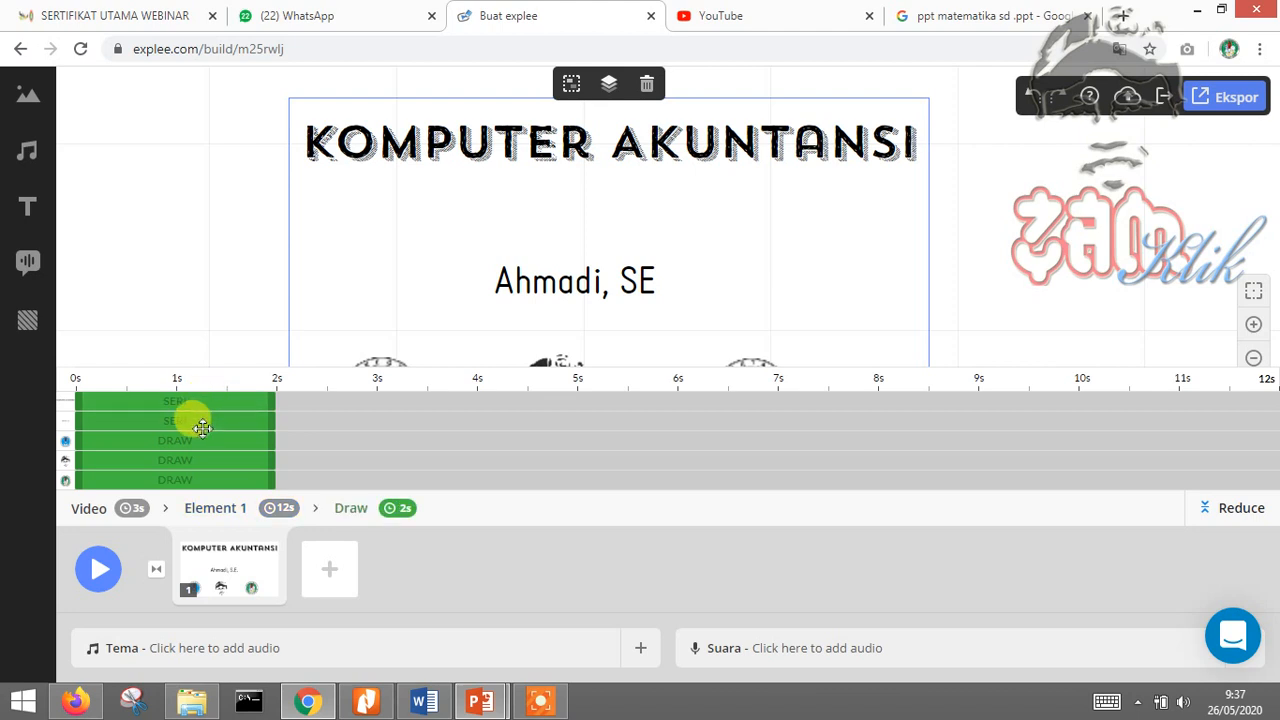
pyautogui.moveTo(191, 420); pyautogui.dragTo(400, 419)
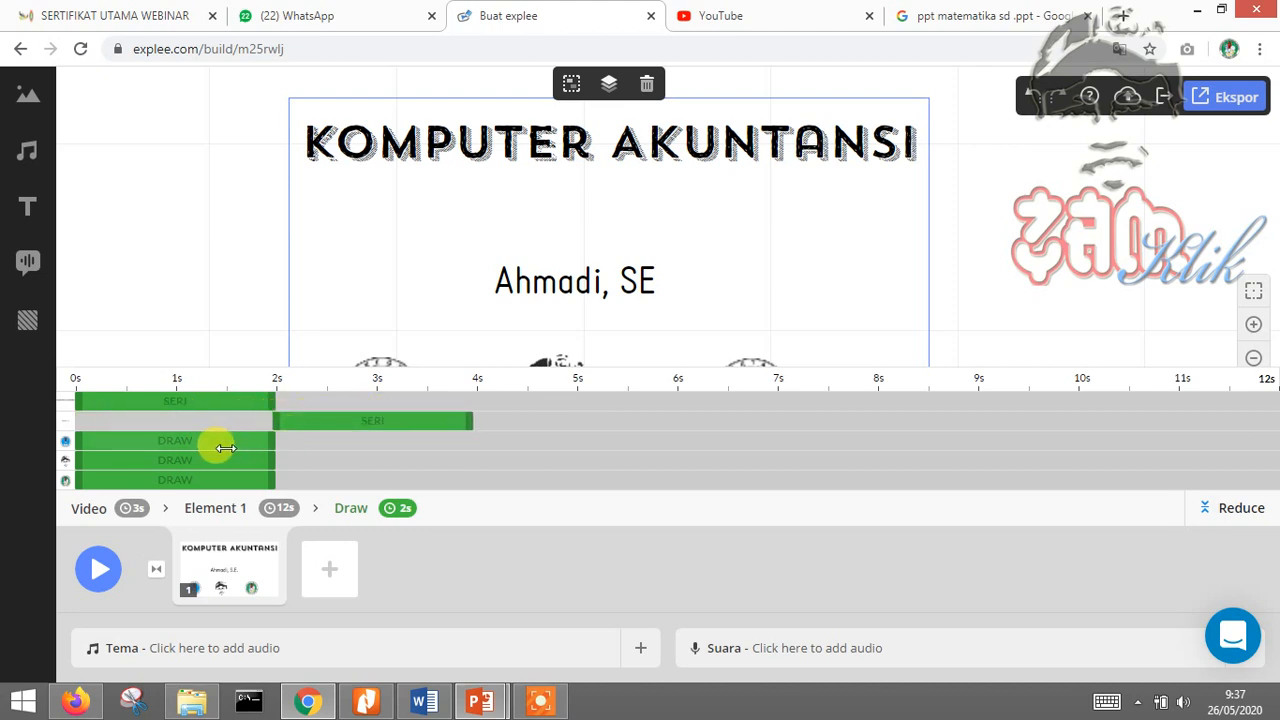
pyautogui.moveTo(196, 443)
pyautogui.mouseDown()
pyautogui.moveTo(587, 437)
pyautogui.moveTo(557, 434)
pyautogui.moveTo(580, 437)
pyautogui.moveTo(568, 439)
pyautogui.mouseUp()
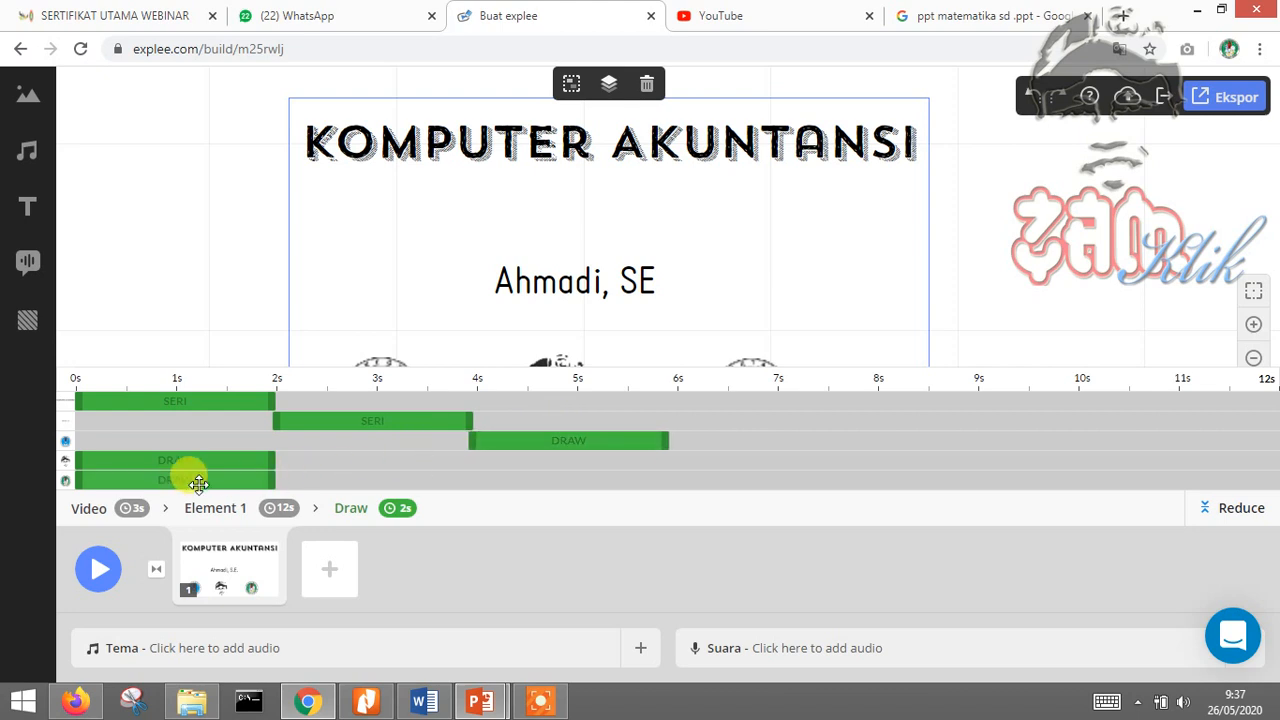
pyautogui.moveTo(177, 457); pyautogui.dragTo(751, 462)
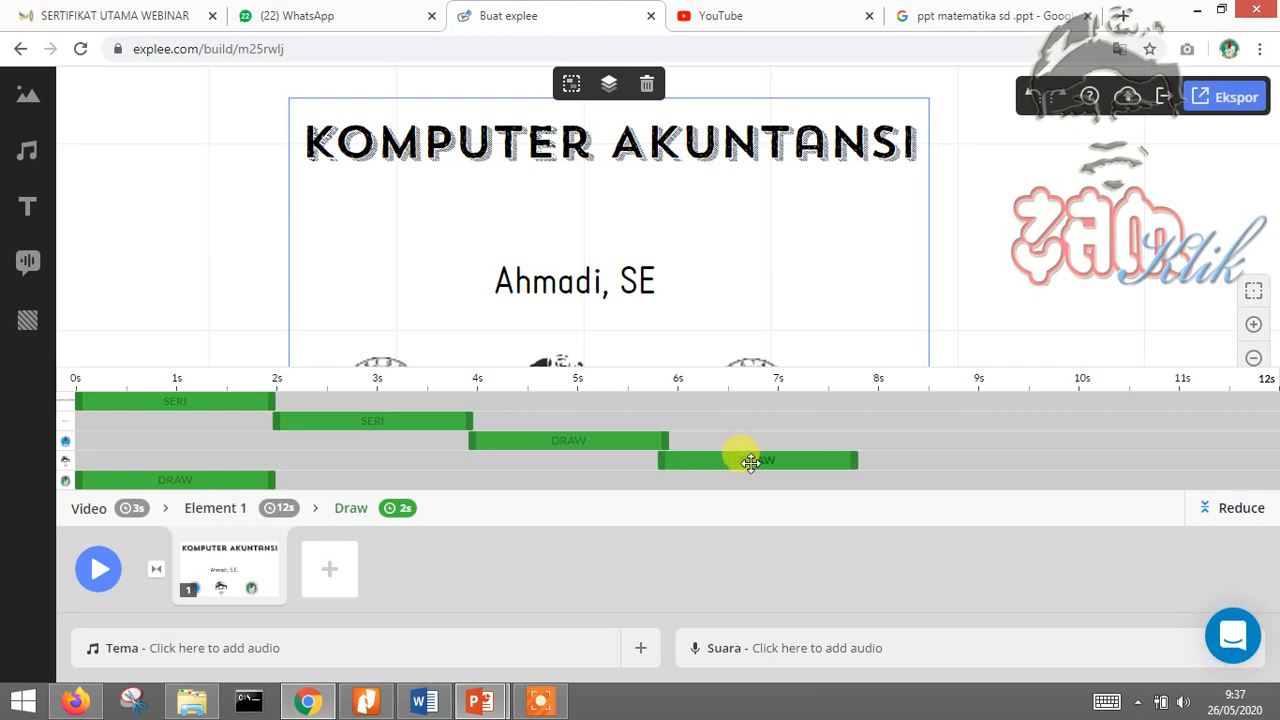
pyautogui.moveTo(262, 481); pyautogui.dragTo(994, 484)
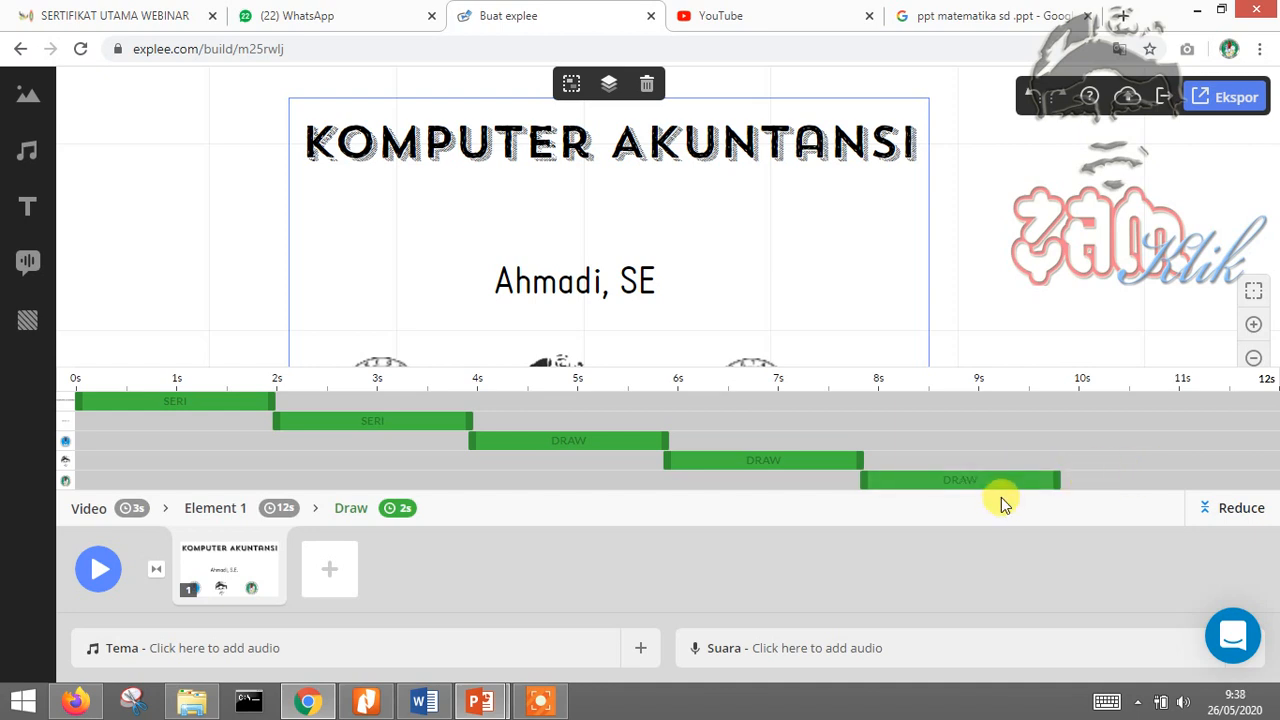
# - Add short gaps between the animations, starting the presenter's name, blue logo, face and green logo at about 2.2, 4.4, 6.6 and 8.6 seconds
pyautogui.moveTo(343, 417); pyautogui.dragTo(374, 420)
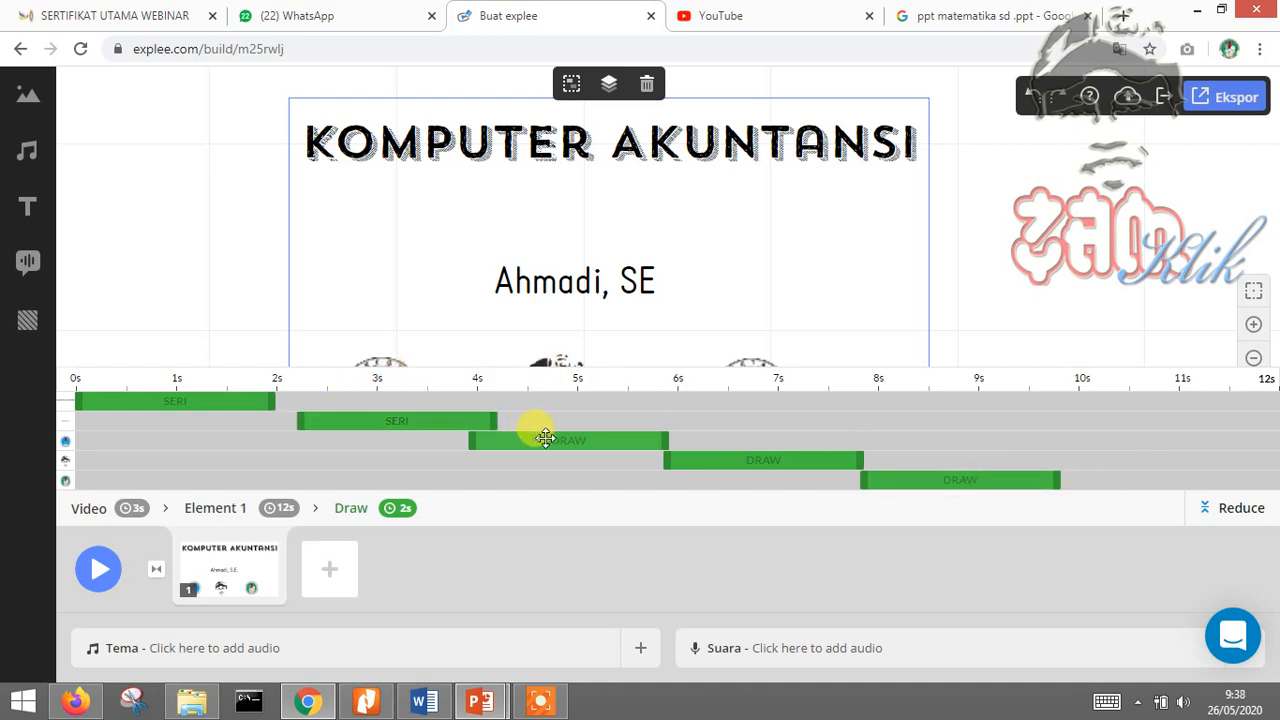
pyautogui.moveTo(539, 438); pyautogui.dragTo(580, 437)
pyautogui.moveTo(750, 460); pyautogui.dragTo(822, 465)
pyautogui.moveTo(955, 478); pyautogui.dragTo(1041, 482)
# - Shorten the grouped element's duration to 11 seconds and finally to 10 seconds
pyautogui.click(273, 507)
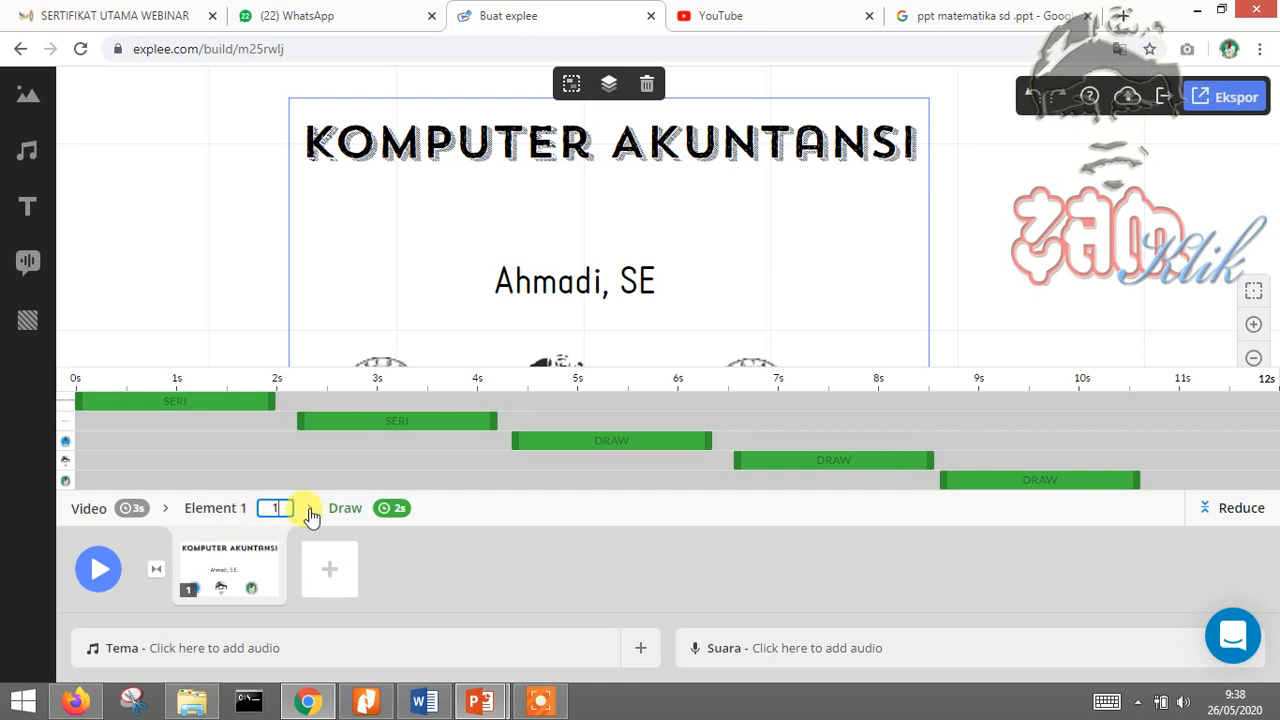
pyautogui.write('11')
pyautogui.press('Return')
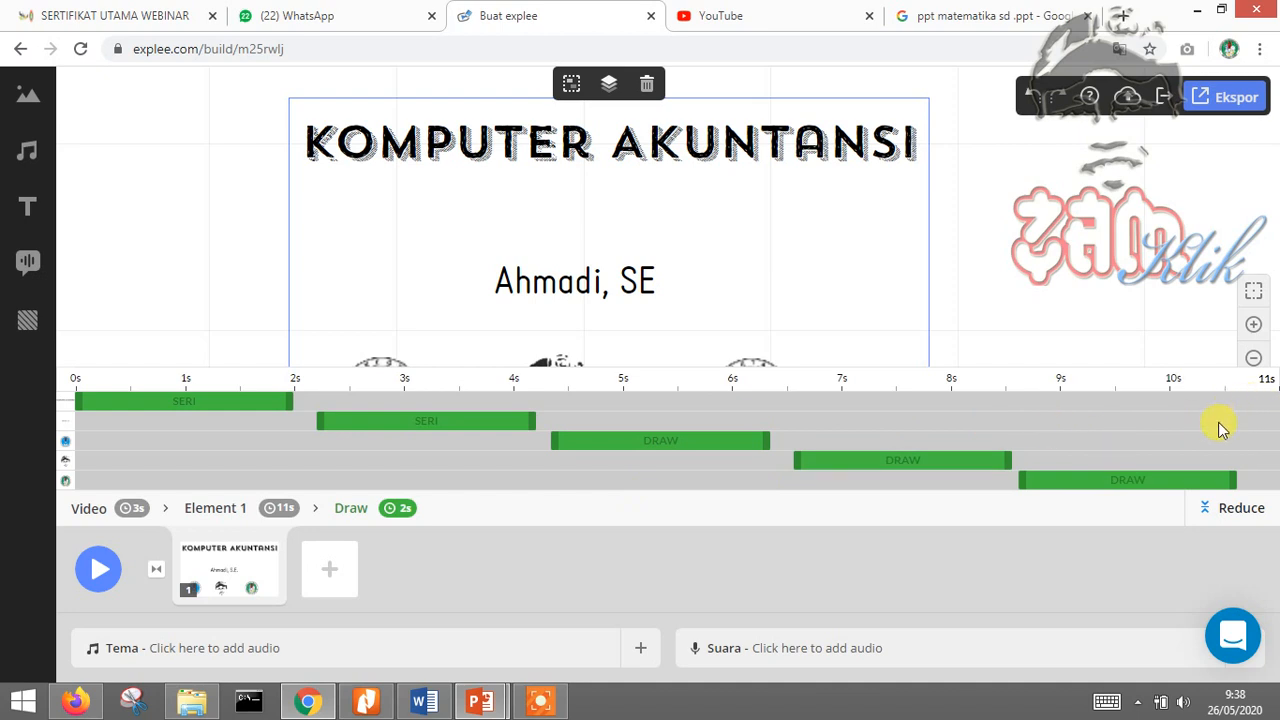
pyautogui.click(283, 508)
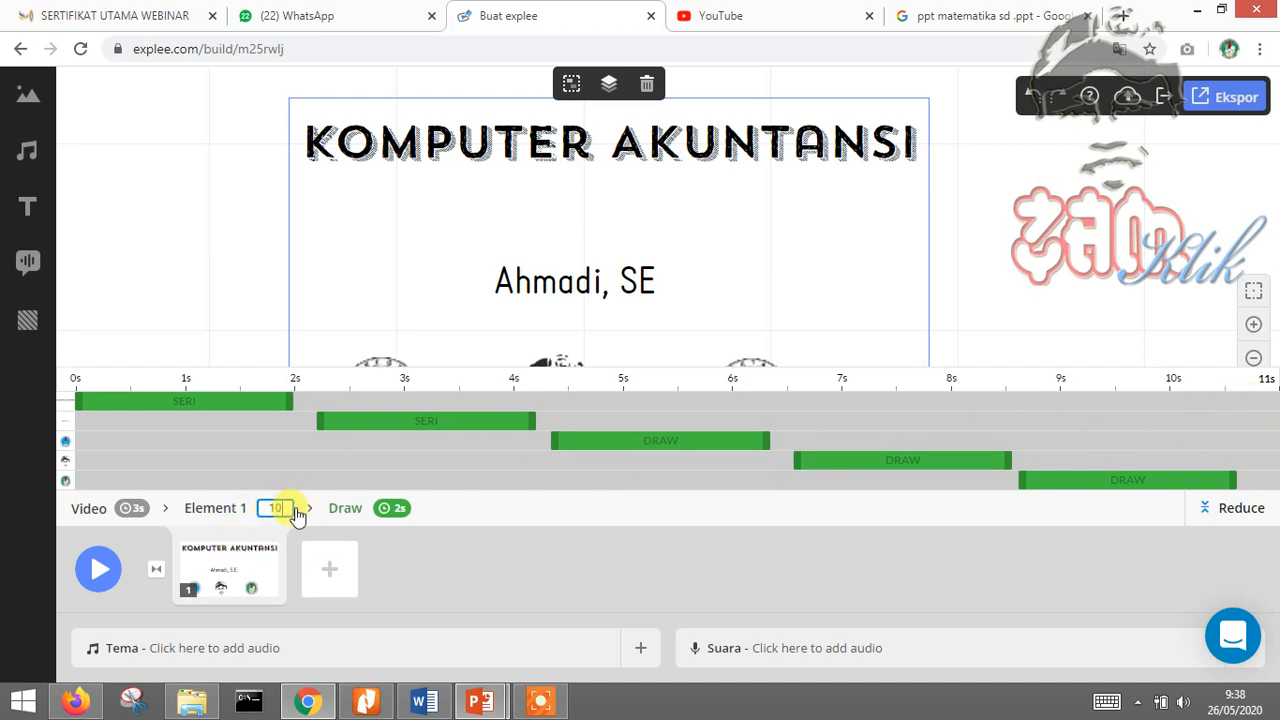
pyautogui.write('0')
pyautogui.press('Return')
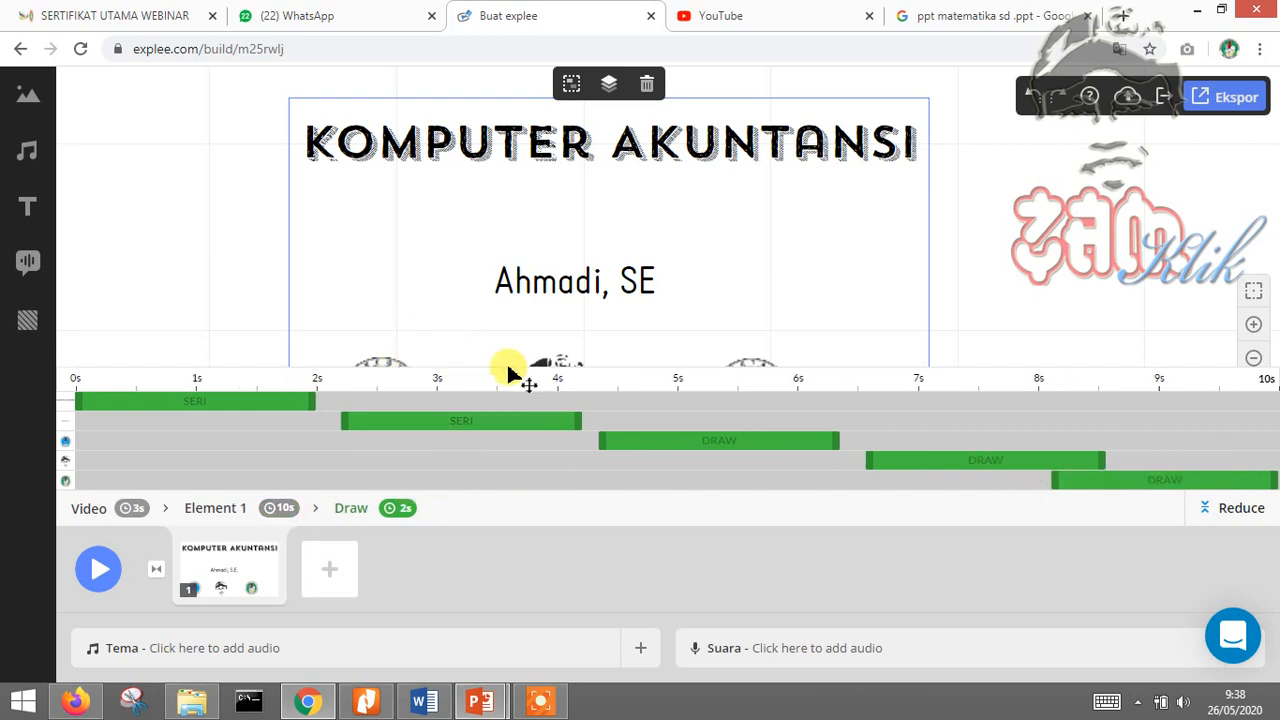
pyautogui.click(663, 214)
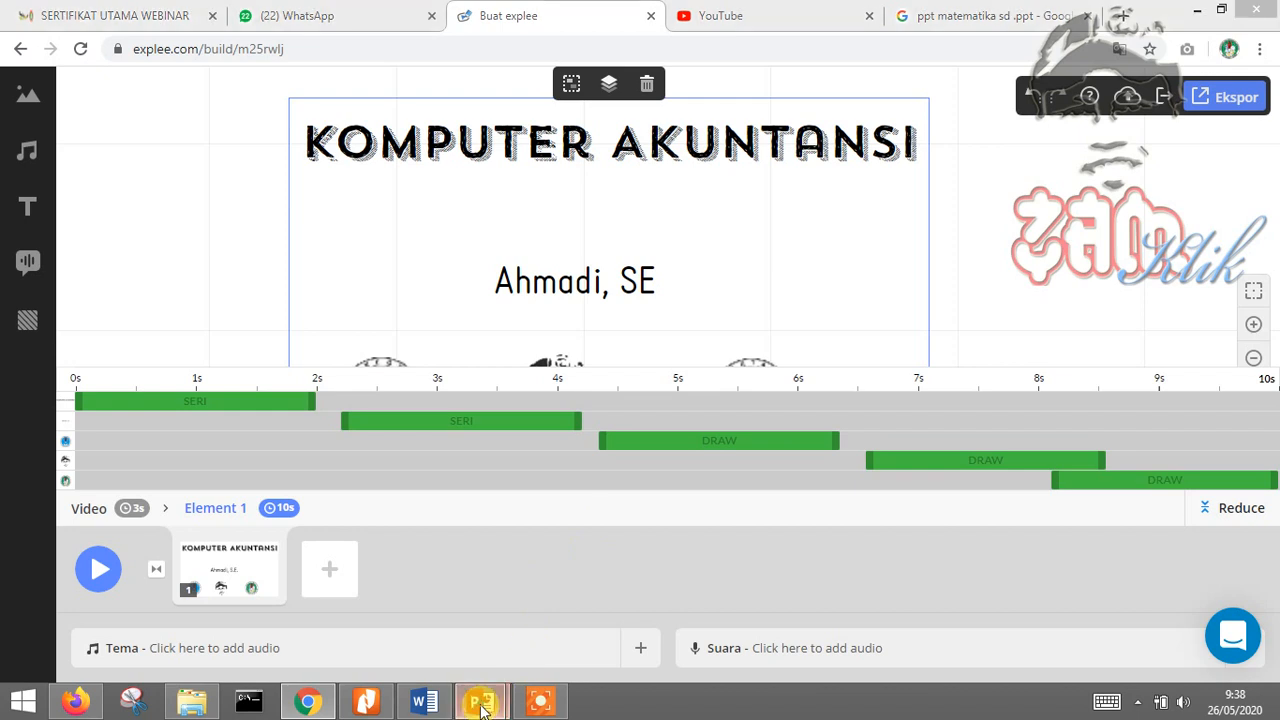
# - Switch to the Presentation1 file in PowerPoint and select the quadratic formula equation on its slide
pyautogui.moveTo(480, 700)
pyautogui.click(412, 625)
pyautogui.click(805, 457)
pyautogui.click(601, 453)
pyautogui.click(803, 468)
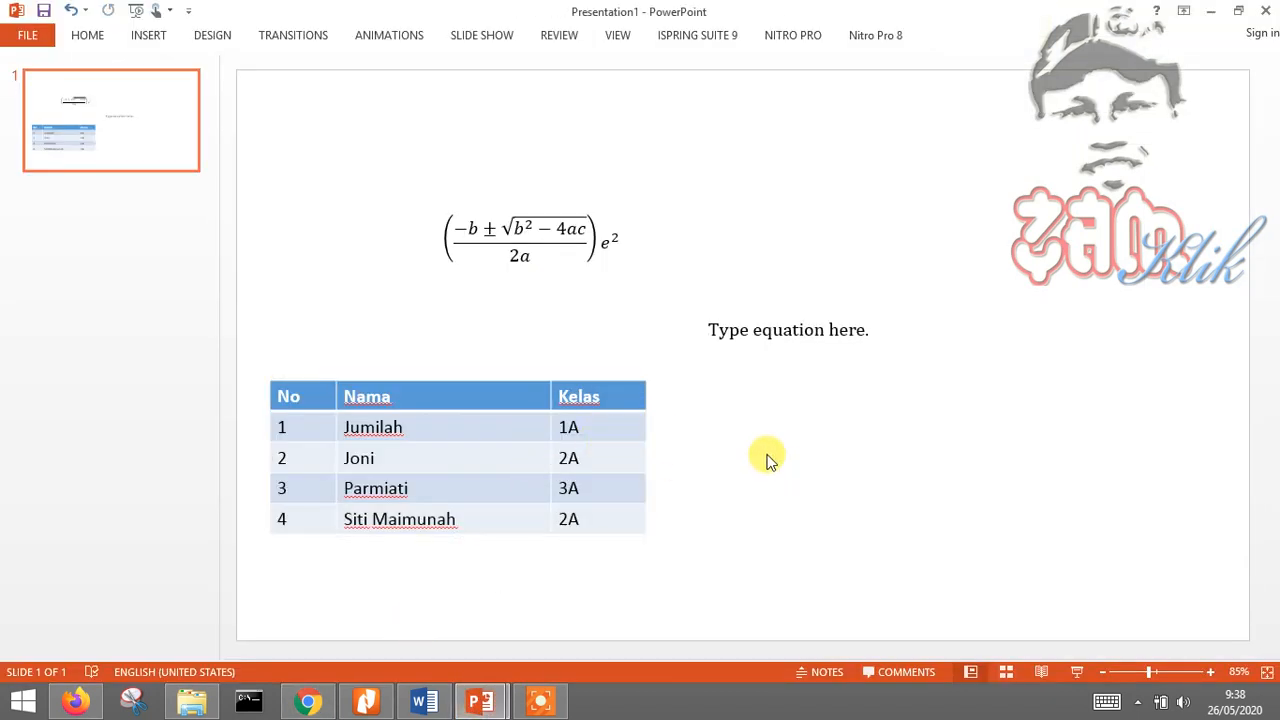
pyautogui.click(513, 251)
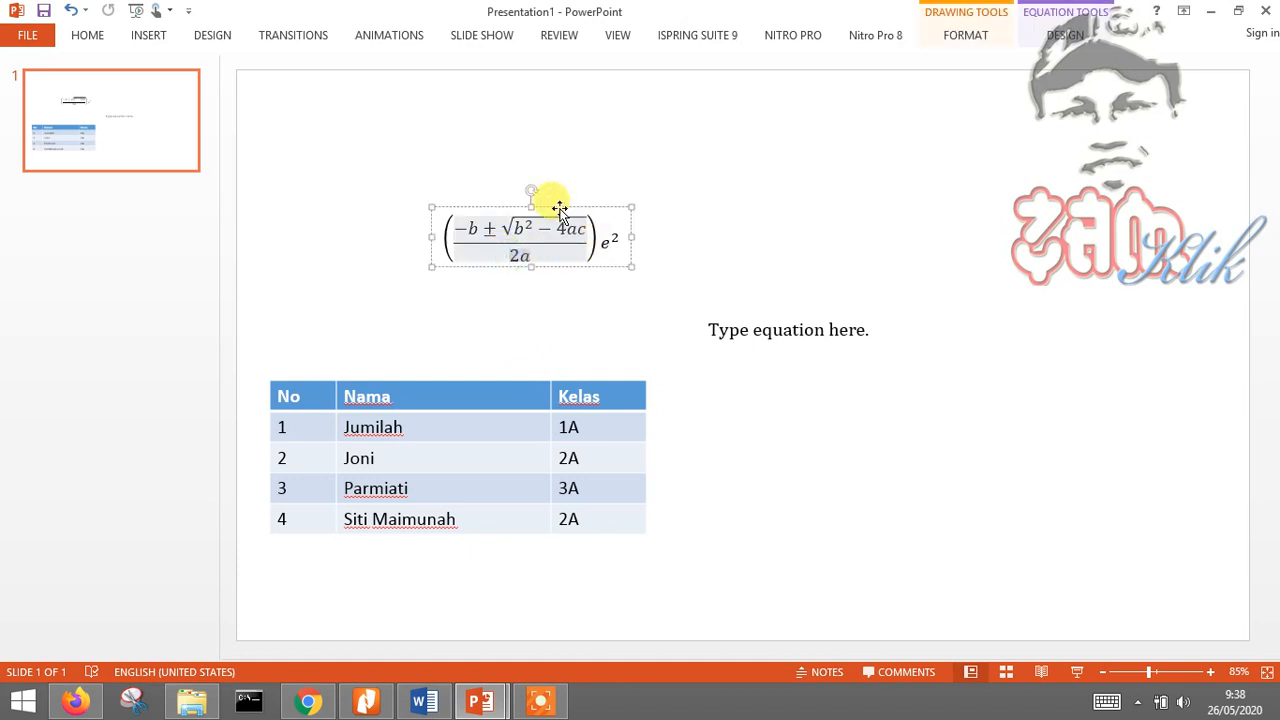
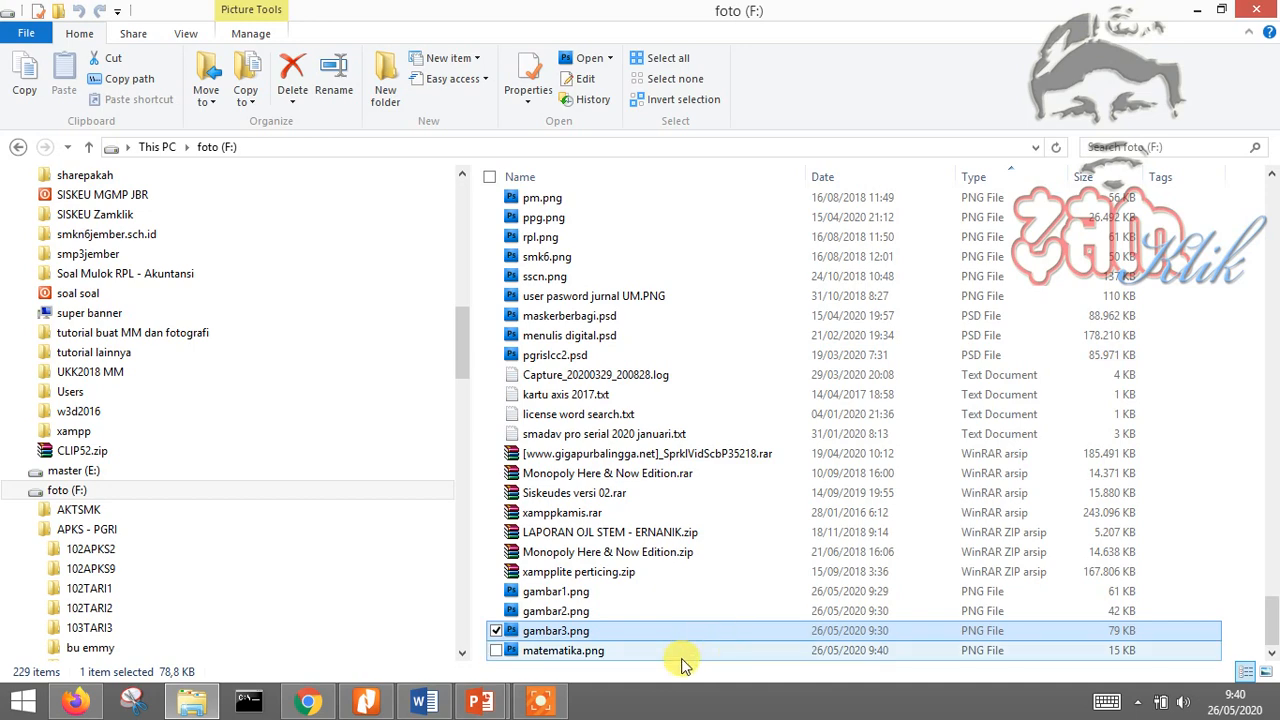
# - Preview the matematika.png picture from the foto (F:) drive and close the preview
pyautogui.rightClick(681, 655)
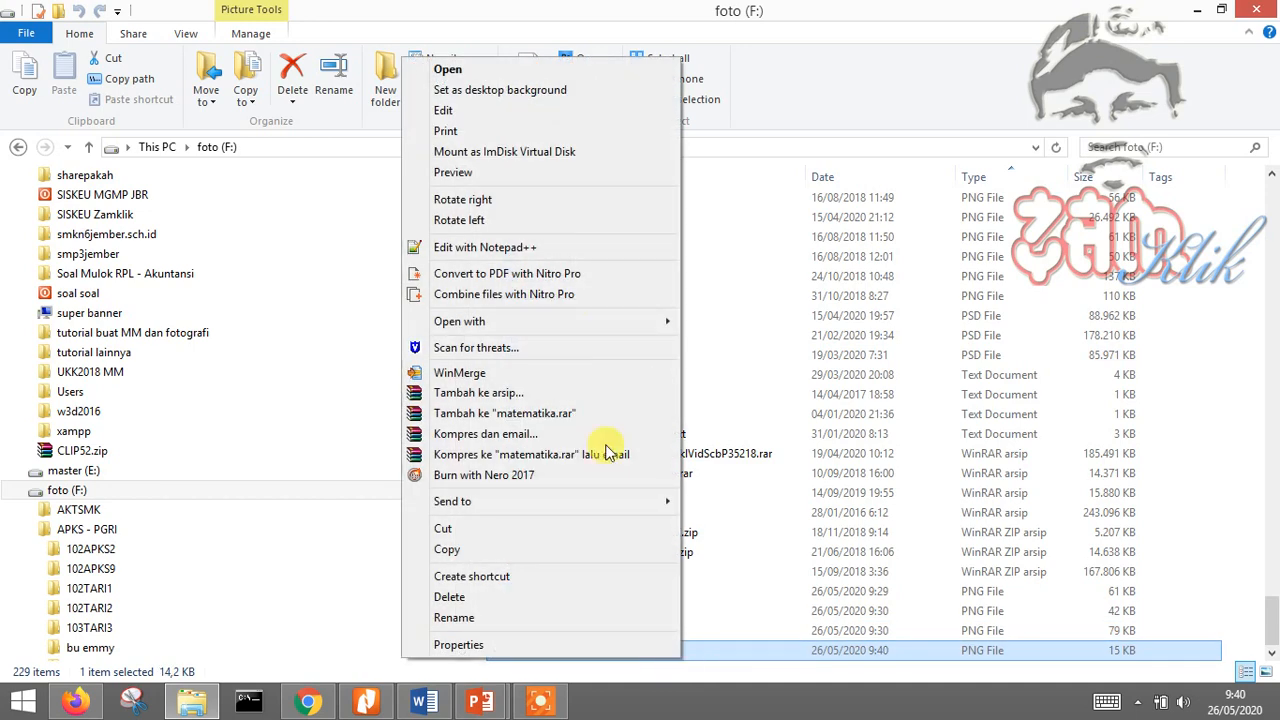
pyautogui.click(539, 177)
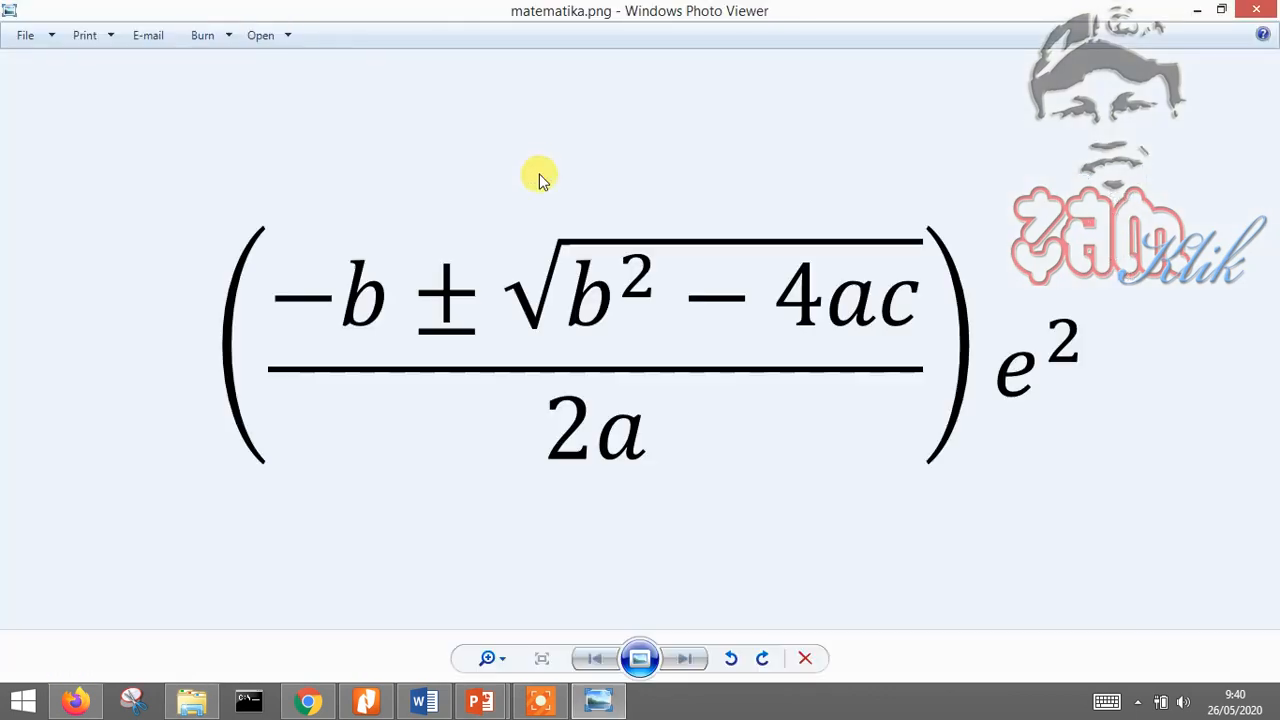
pyautogui.click(1257, 14)
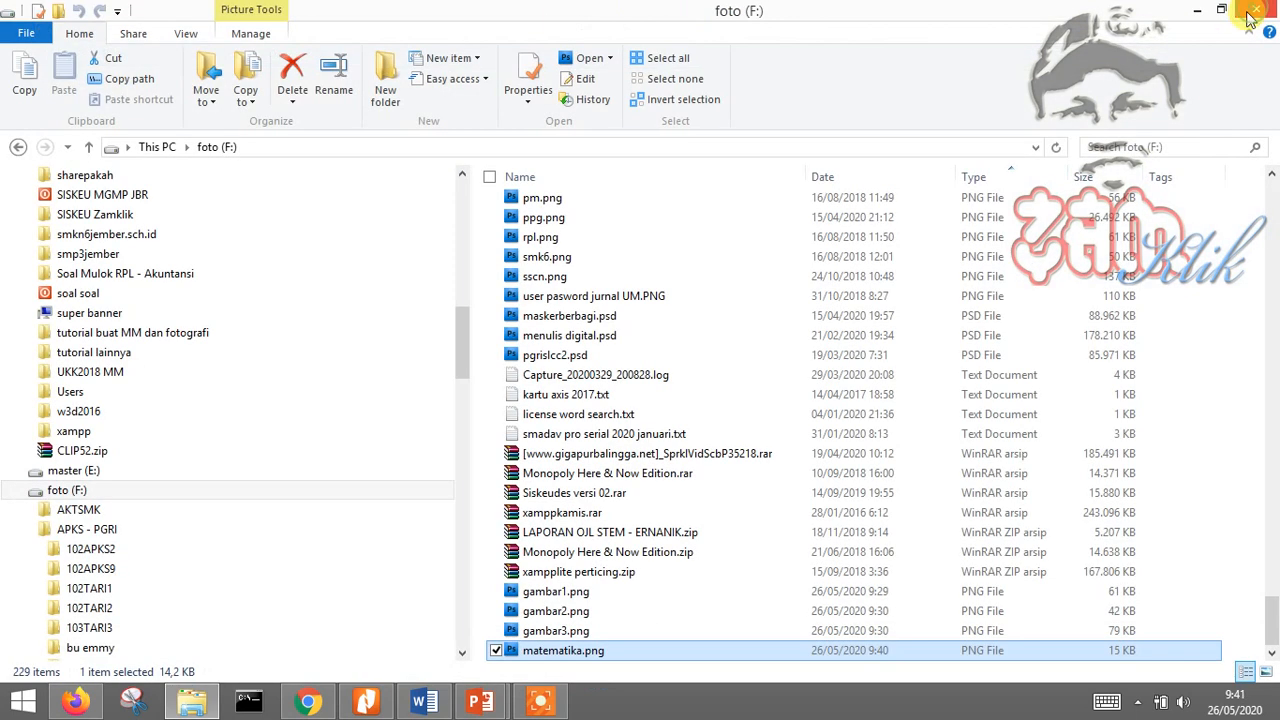
# - Switch to Explee, add the formula picture as a second element, and place it slightly enlarged over the face picture
pyautogui.click(322, 706)
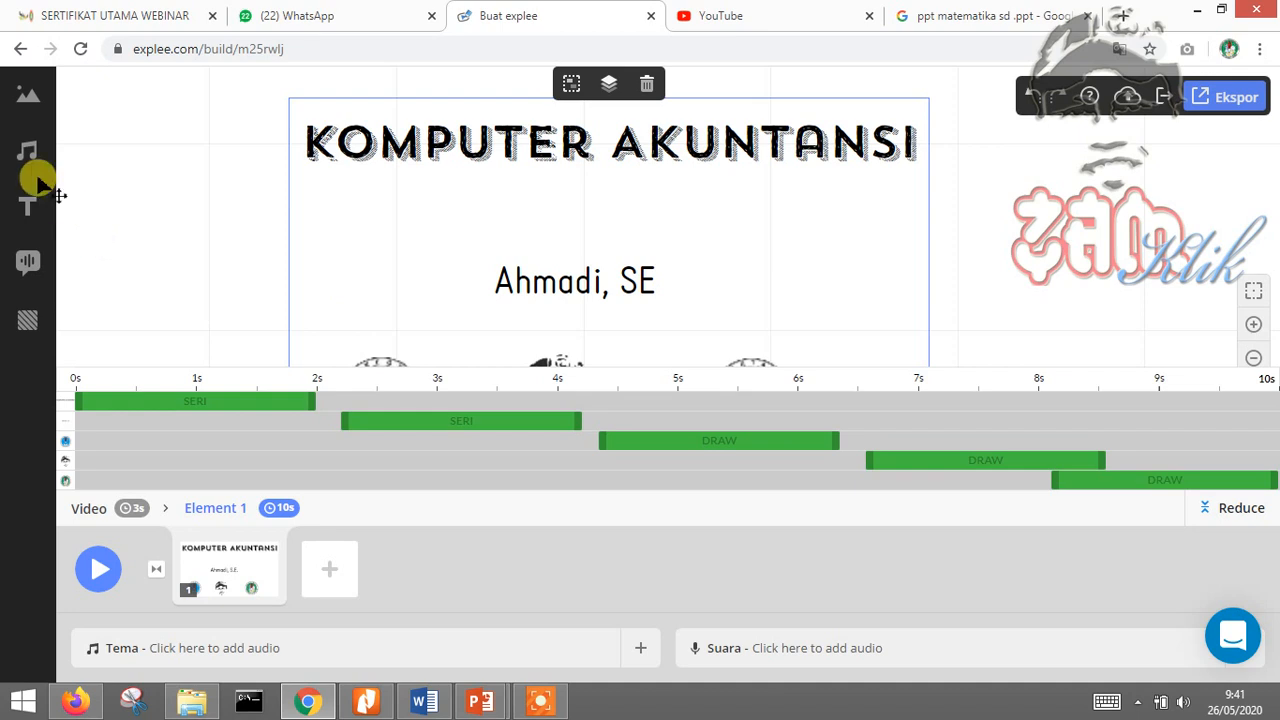
pyautogui.click(27, 108)
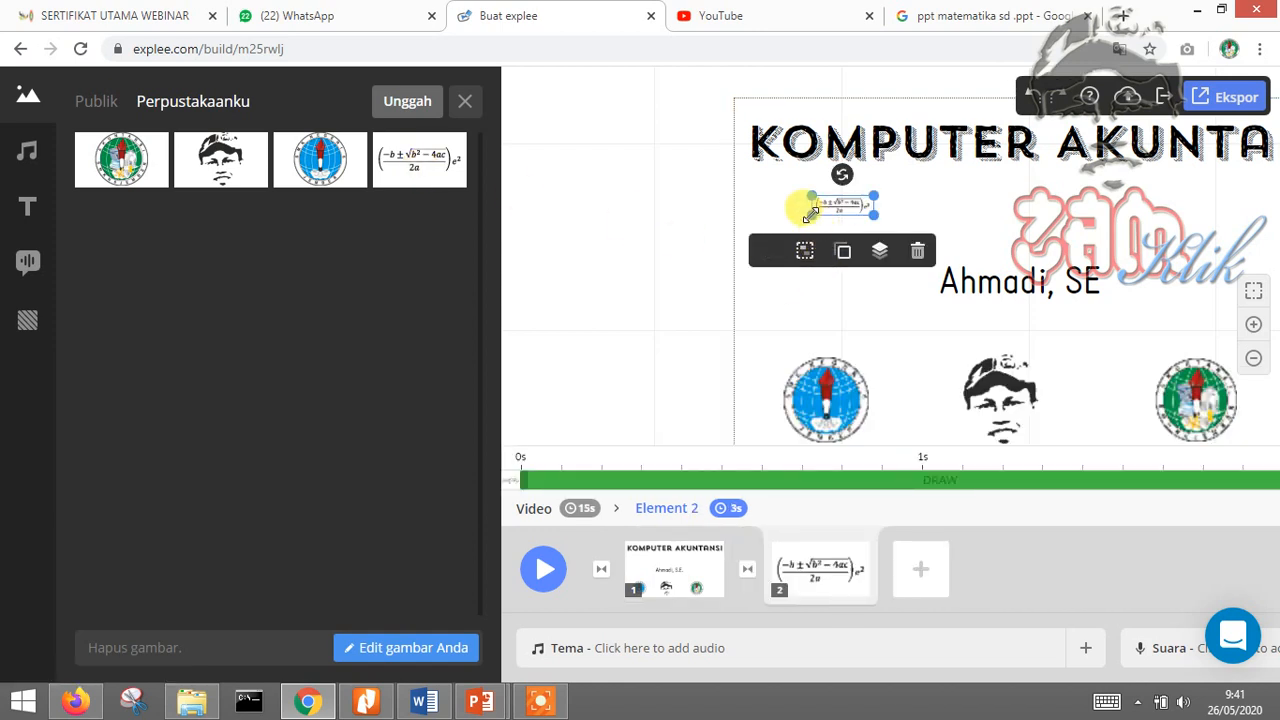
pyautogui.moveTo(841, 202); pyautogui.dragTo(810, 418)
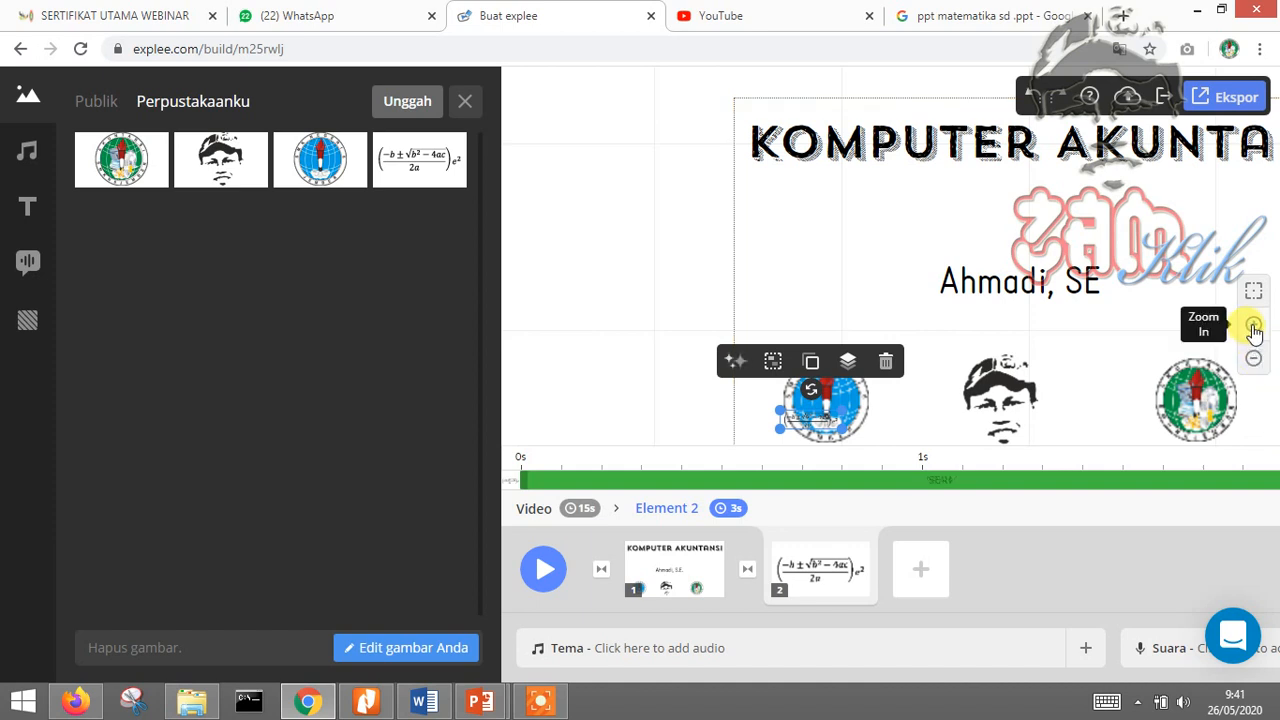
pyautogui.click(465, 101)
pyautogui.moveTo(346, 434); pyautogui.dragTo(535, 395)
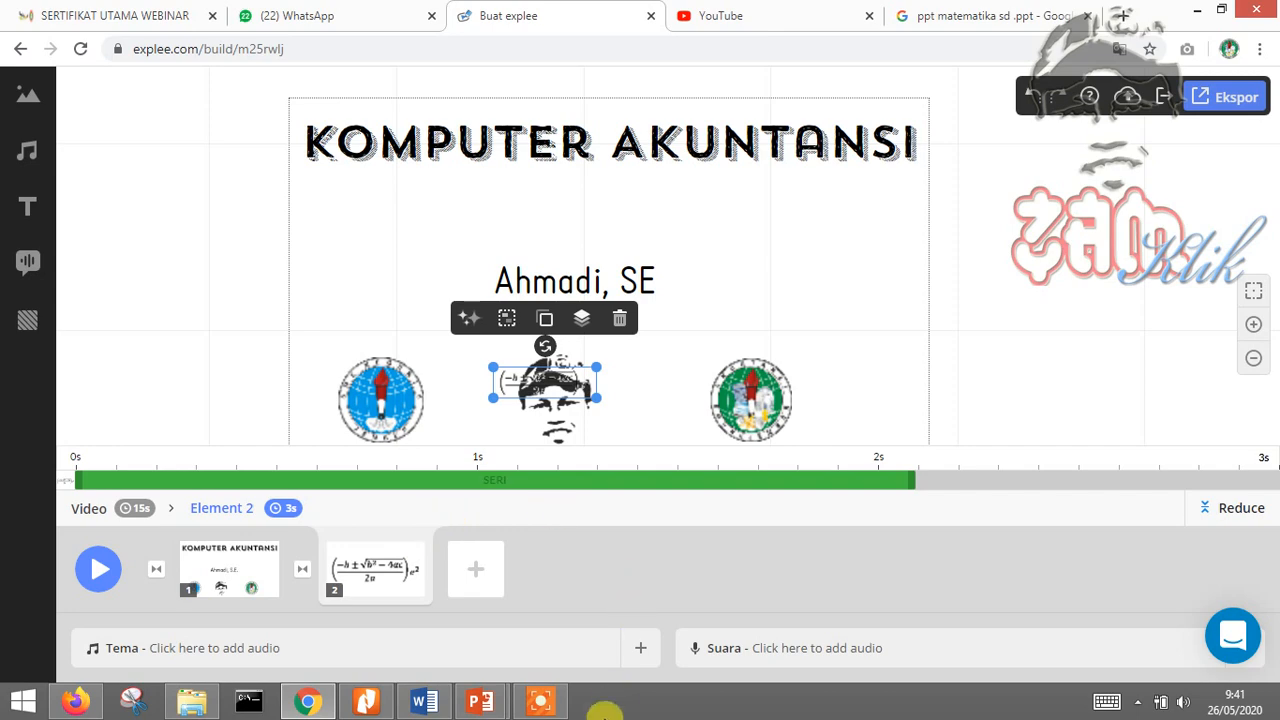
# - Switch to the Presentation1 file in PowerPoint that holds the formula and the class table
pyautogui.moveTo(480, 700)
pyautogui.click(580, 605)
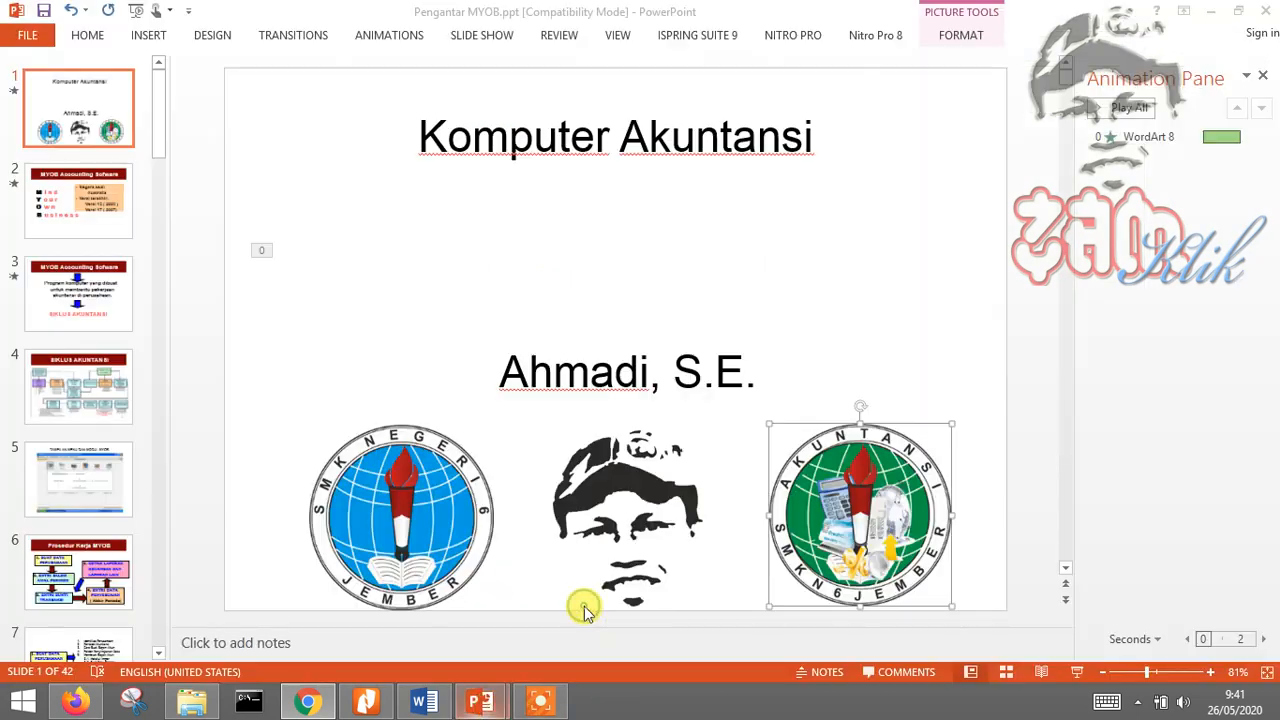
pyautogui.click(424, 700)
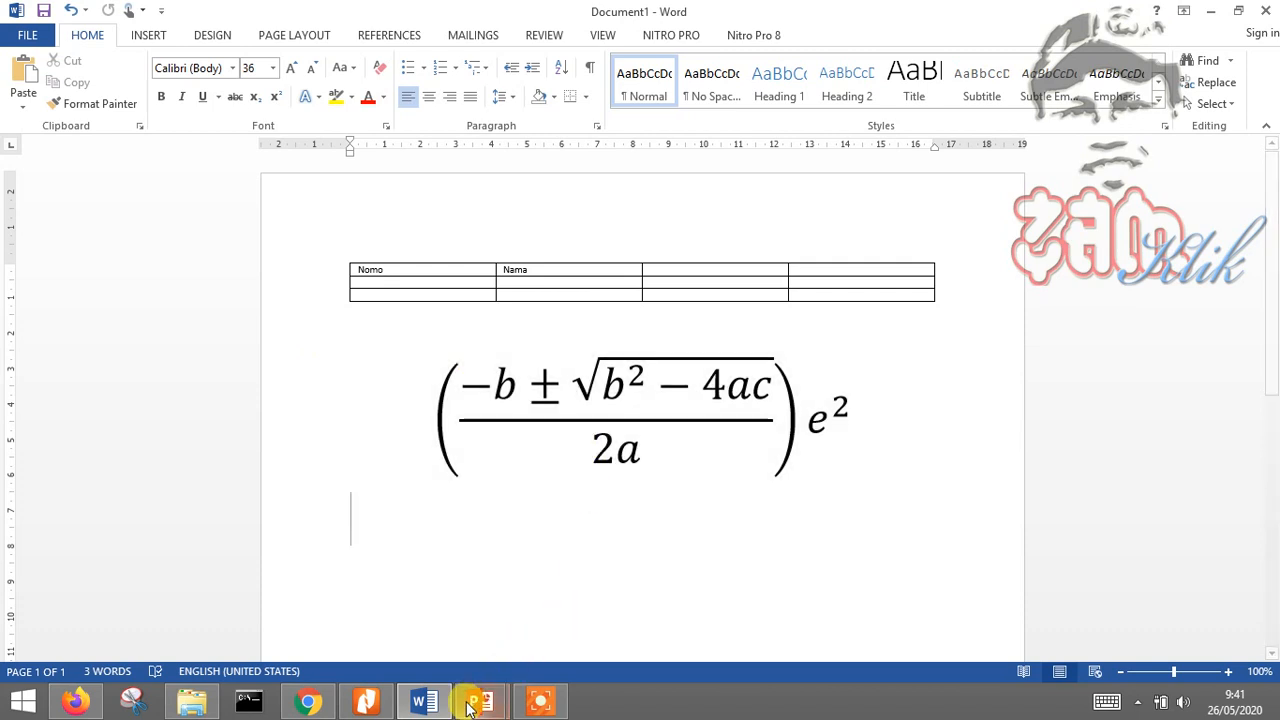
pyautogui.moveTo(476, 702)
pyautogui.click(418, 622)
pyautogui.click(778, 446)
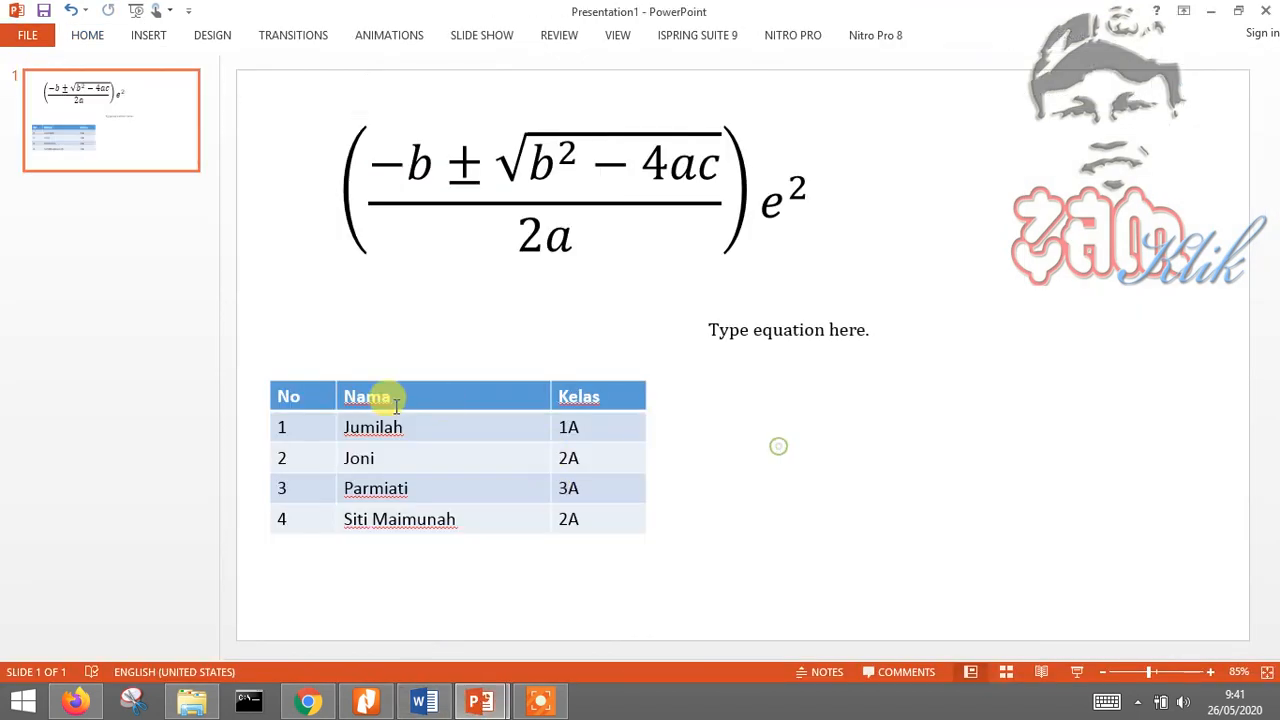
# - Save the No, Nama and Kelas table as a PNG picture named tabel on the foto (F:) drive
pyautogui.click(395, 403)
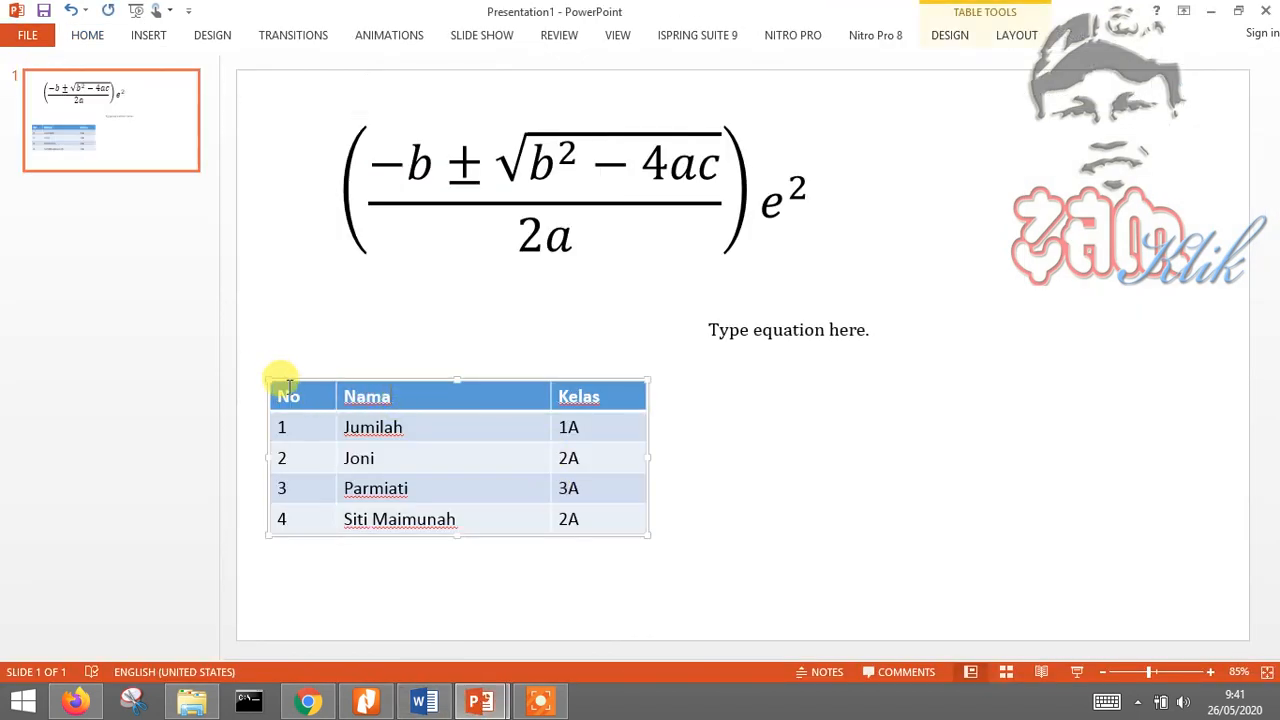
pyautogui.rightClick(303, 383)
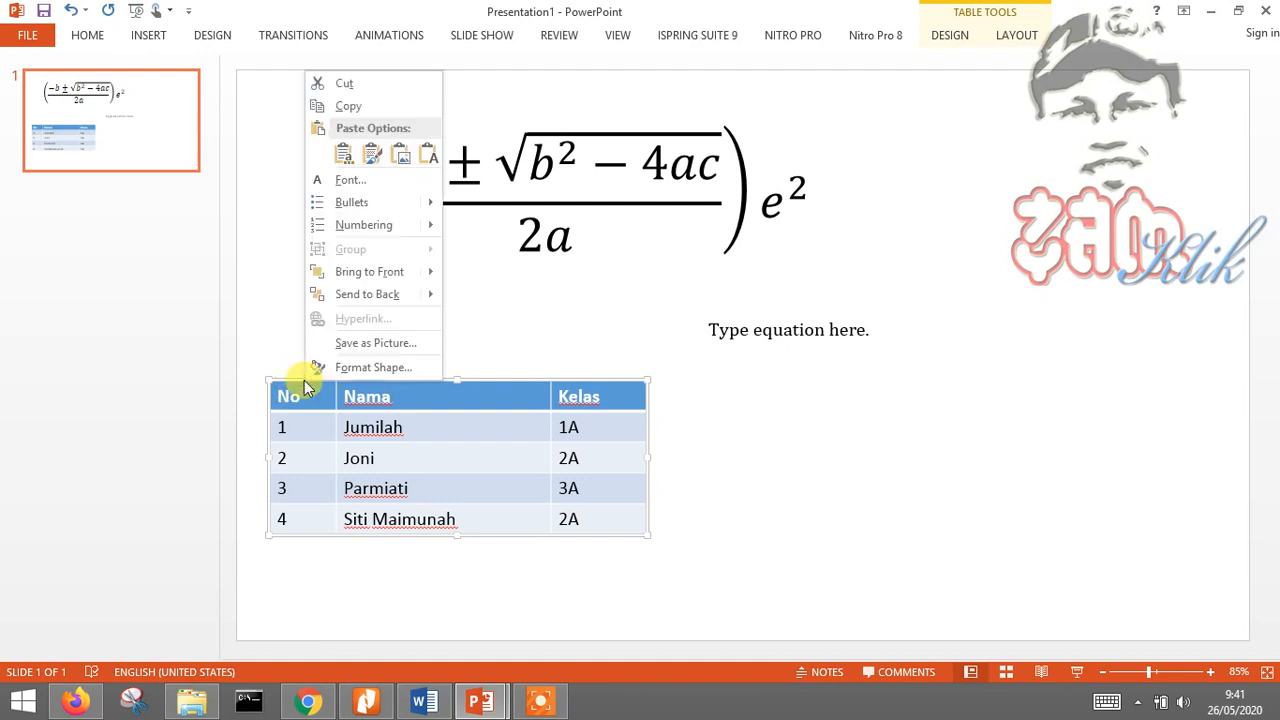
pyautogui.click(380, 343)
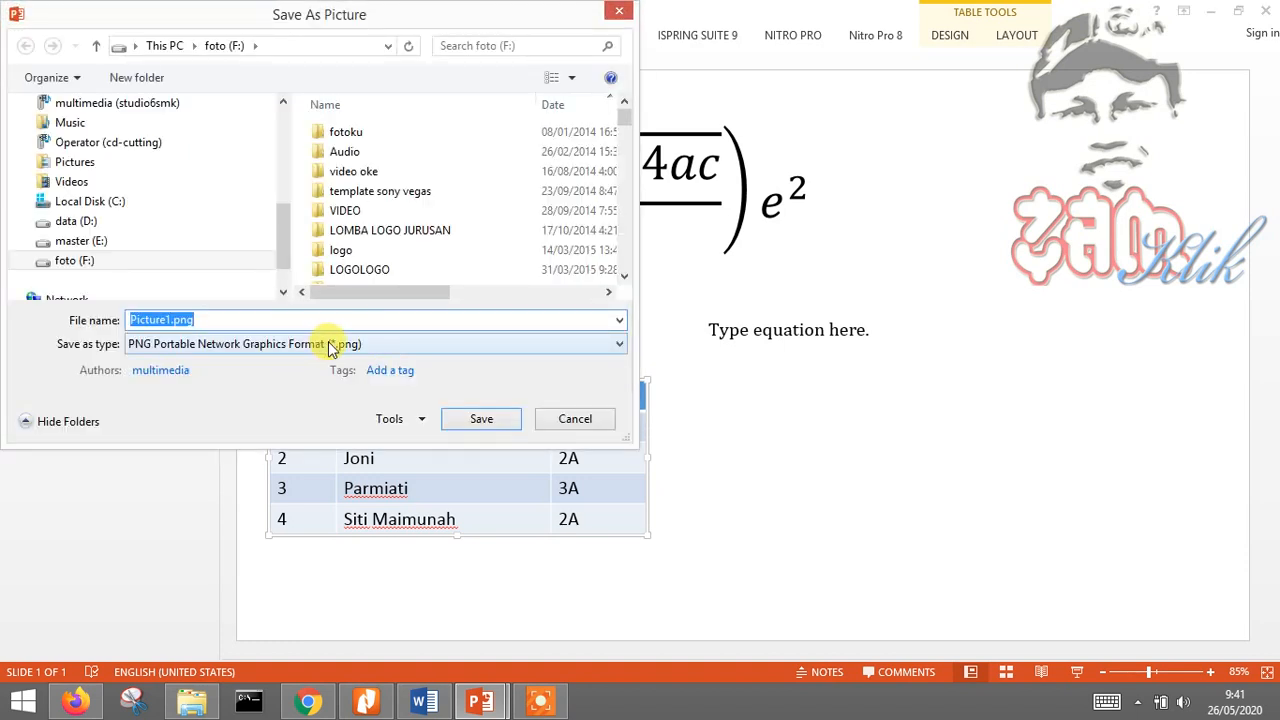
pyautogui.write('tabel')
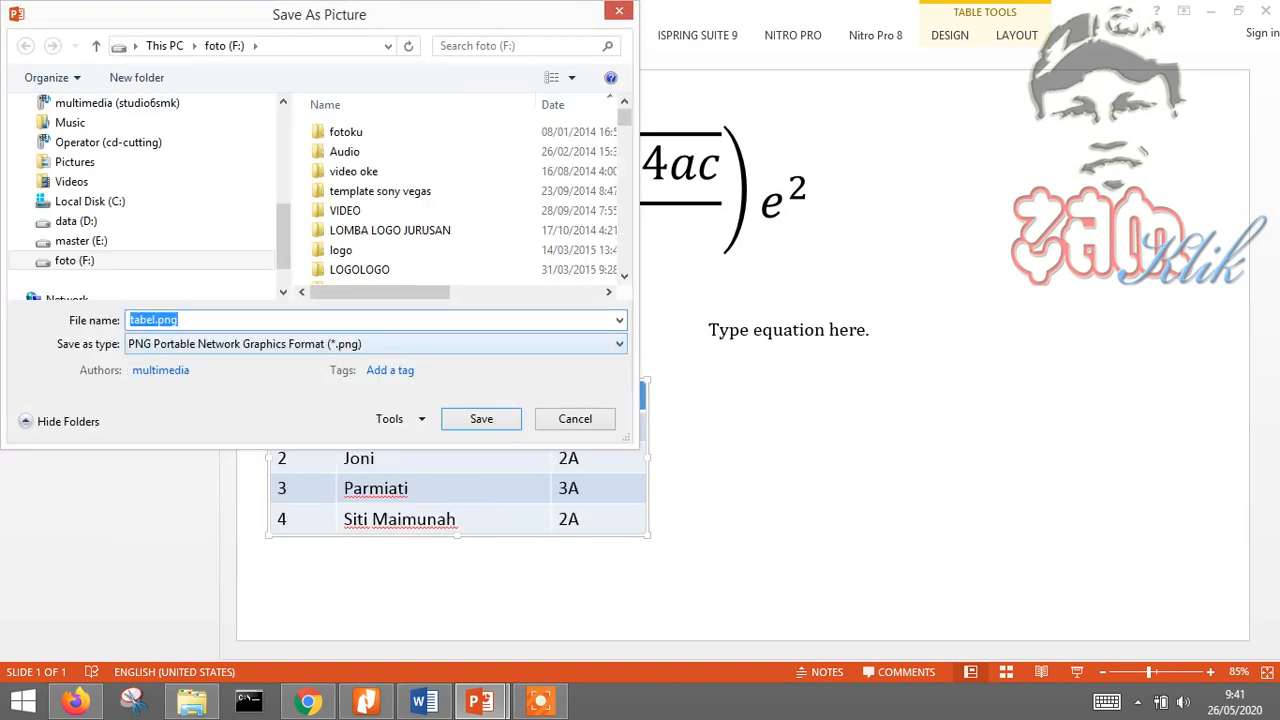
pyautogui.press('Return')
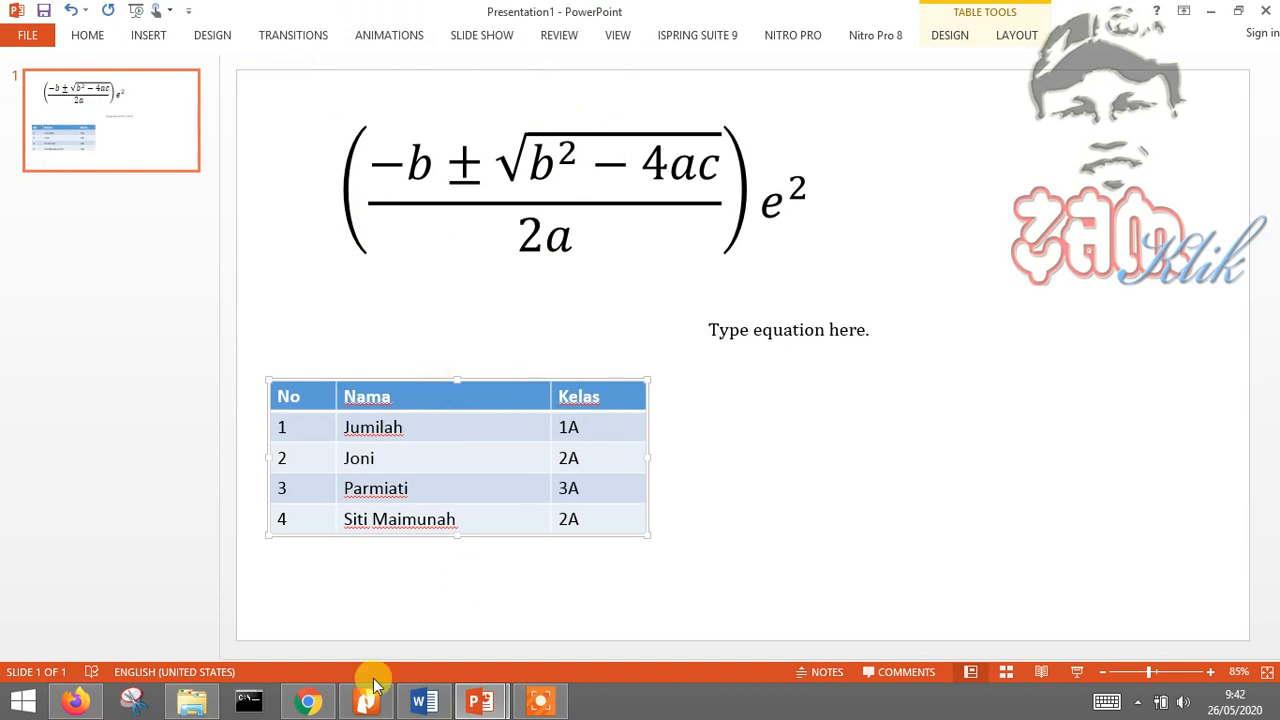
# - Switch to Explee in the browser and start choosing a picture file to upload to the image library
pyautogui.moveTo(308, 700)
pyautogui.click(300, 528)
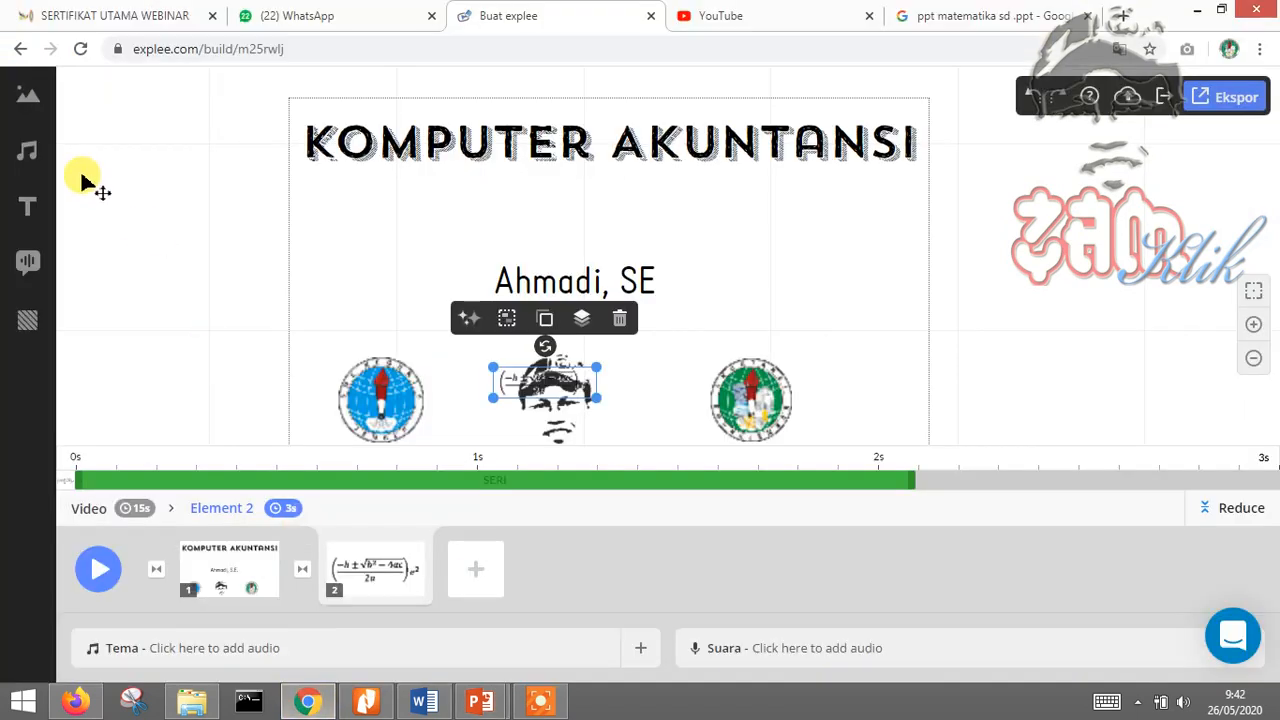
pyautogui.click(28, 96)
pyautogui.click(390, 104)
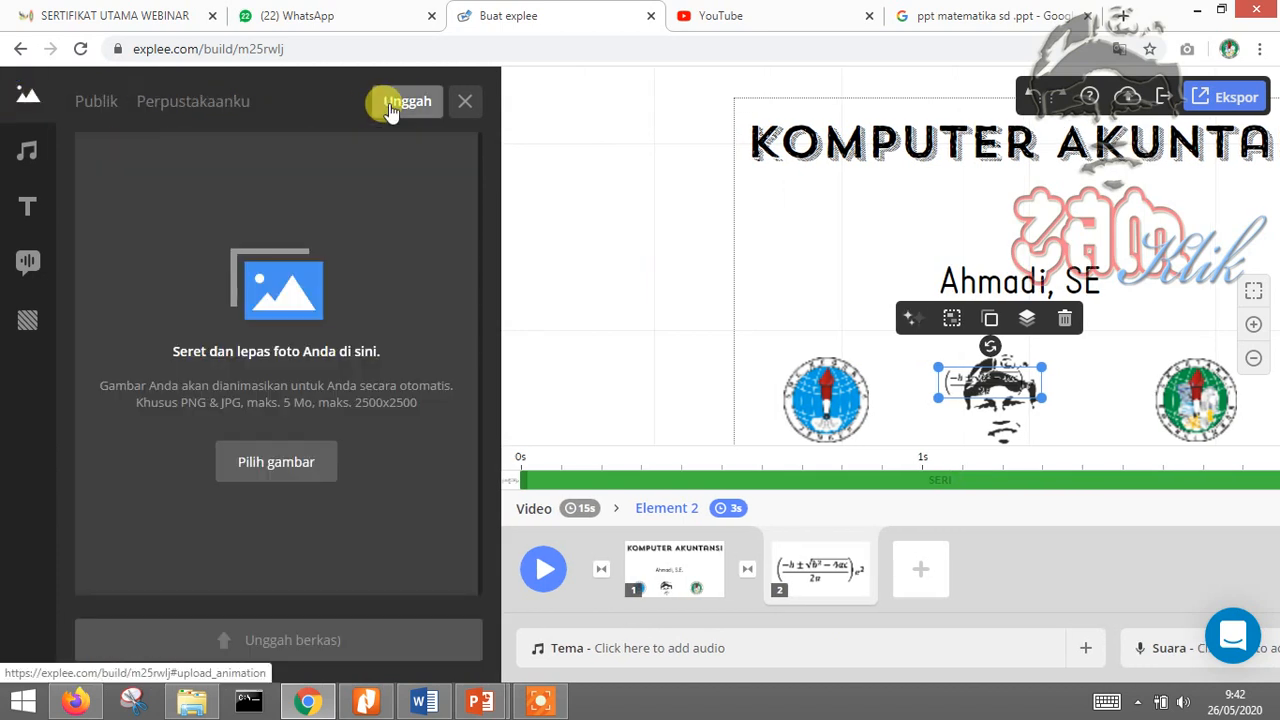
pyautogui.click(268, 455)
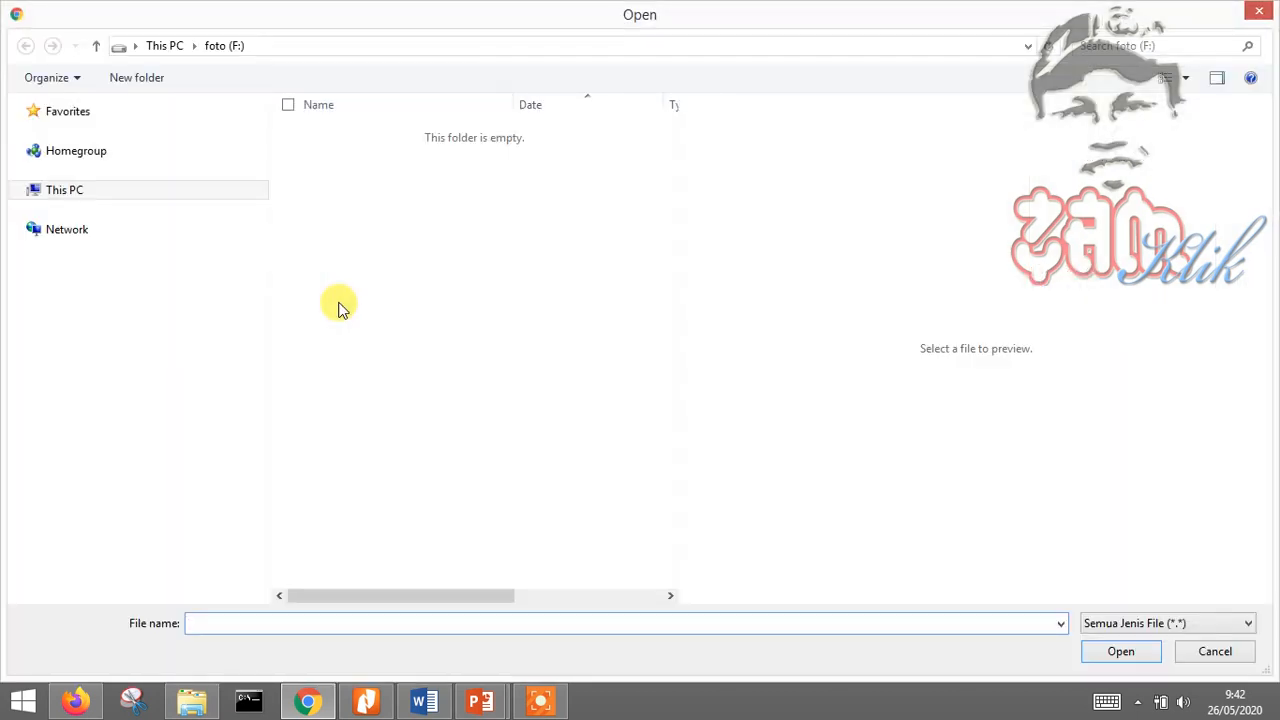
# - Choose tabel.png from the foto (F:) drive and upload it to the Explee library
pyautogui.moveTo(672, 137); pyautogui.dragTo(658, 318)
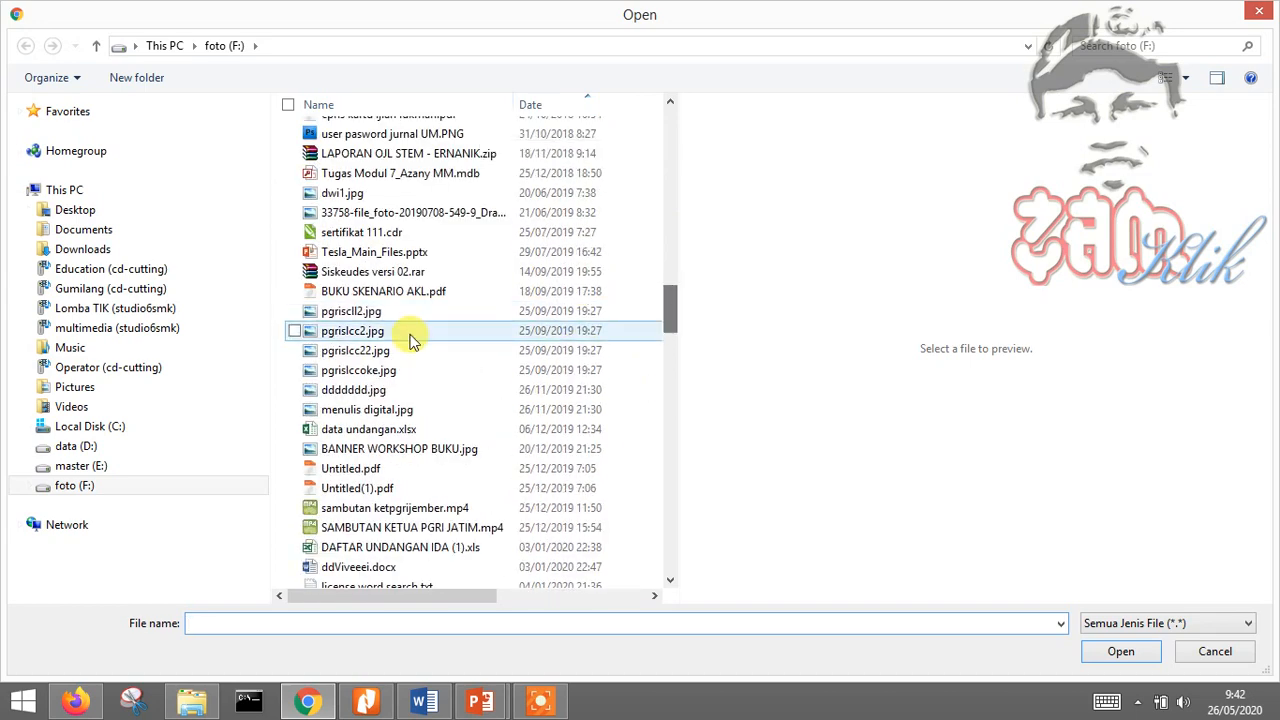
pyautogui.click(491, 337)
pyautogui.scroll(-8, 378, 343)
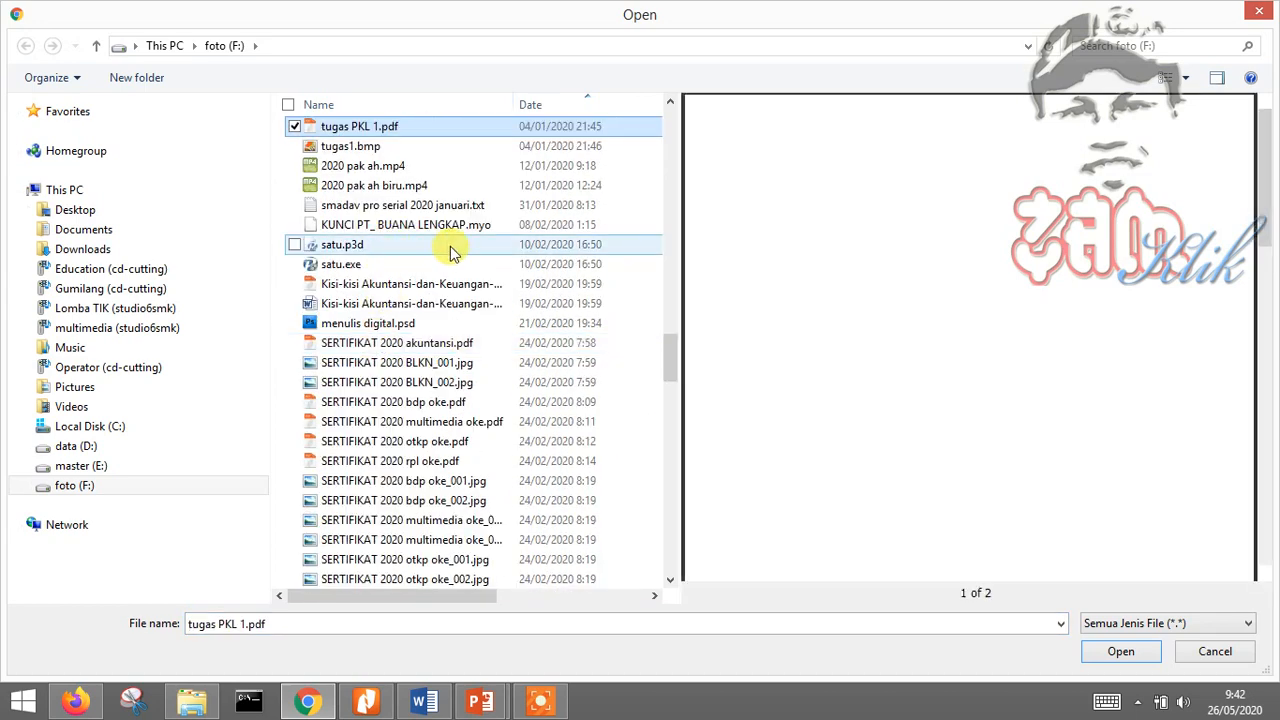
pyautogui.click(445, 246)
pyautogui.doubleClick(270, 627)
pyautogui.write('tabe')
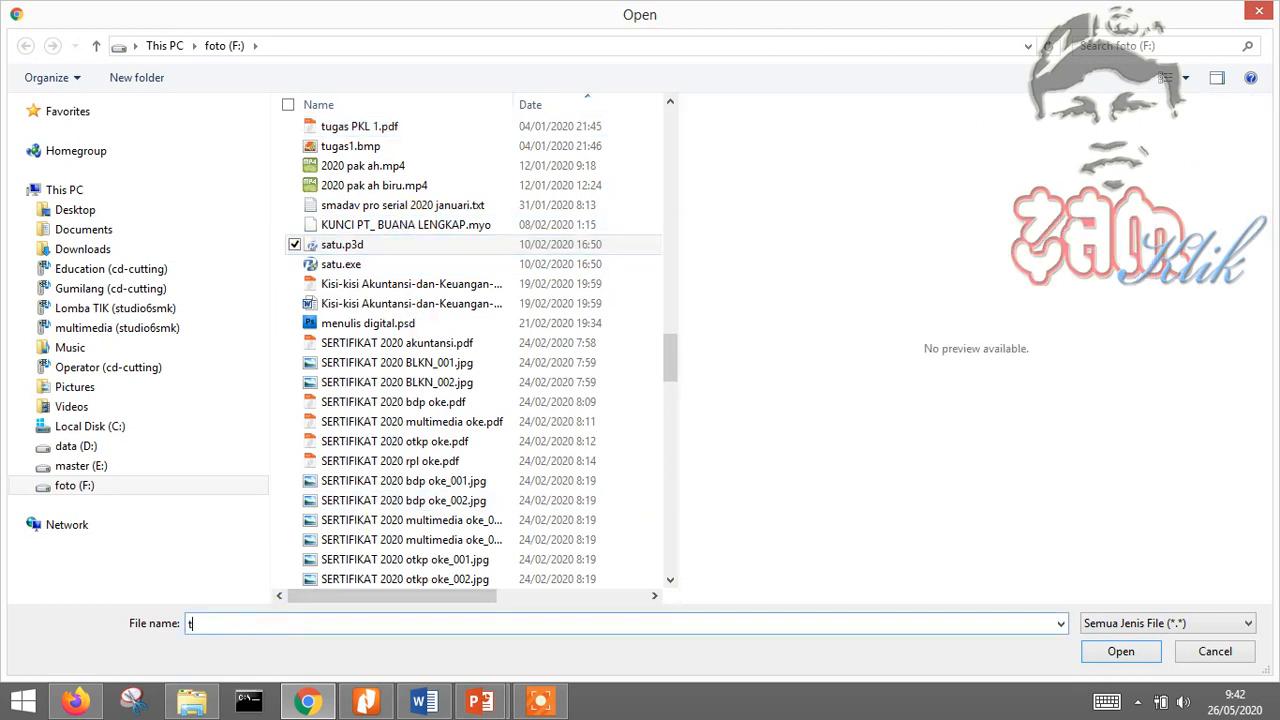
pyautogui.press('Down')
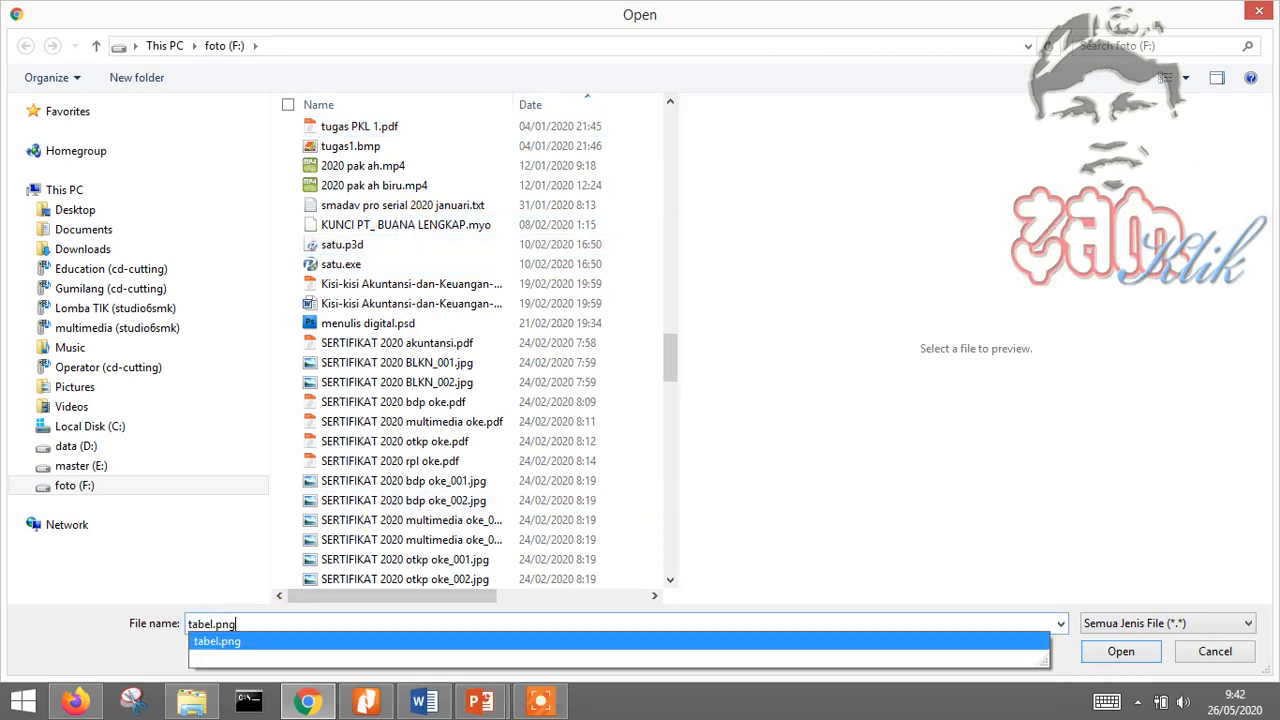
pyautogui.click(245, 648)
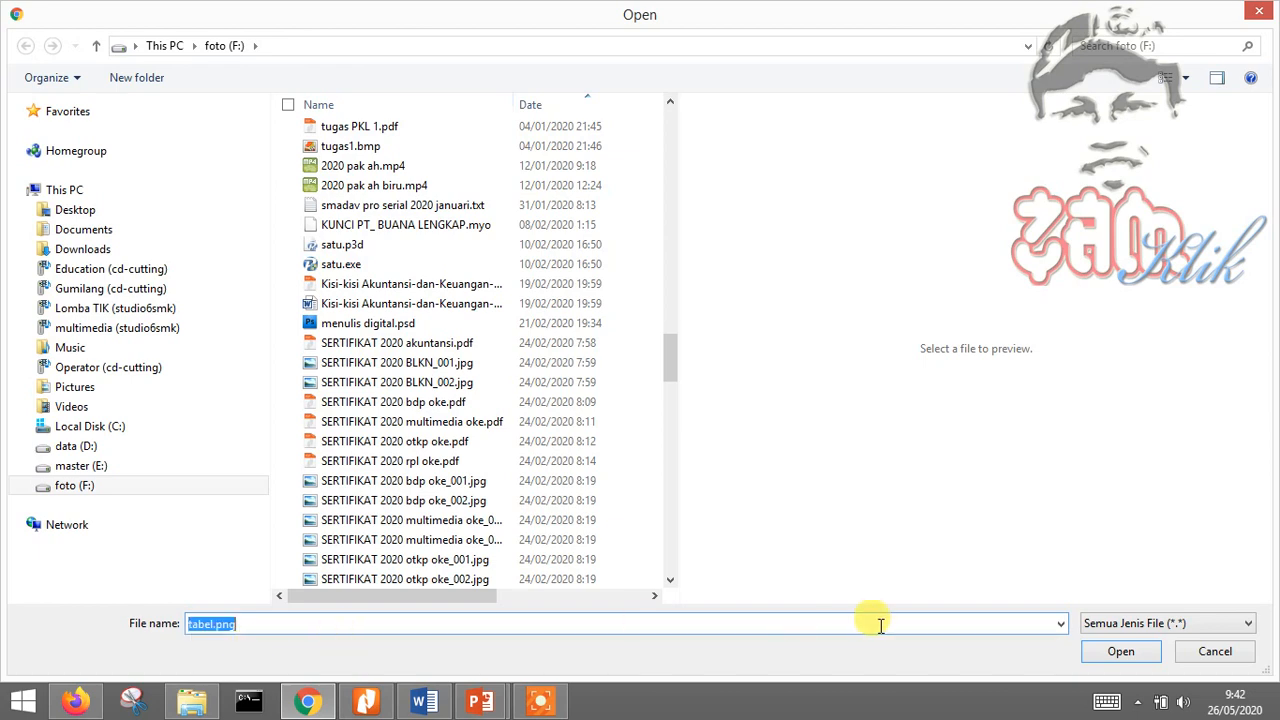
pyautogui.click(1120, 651)
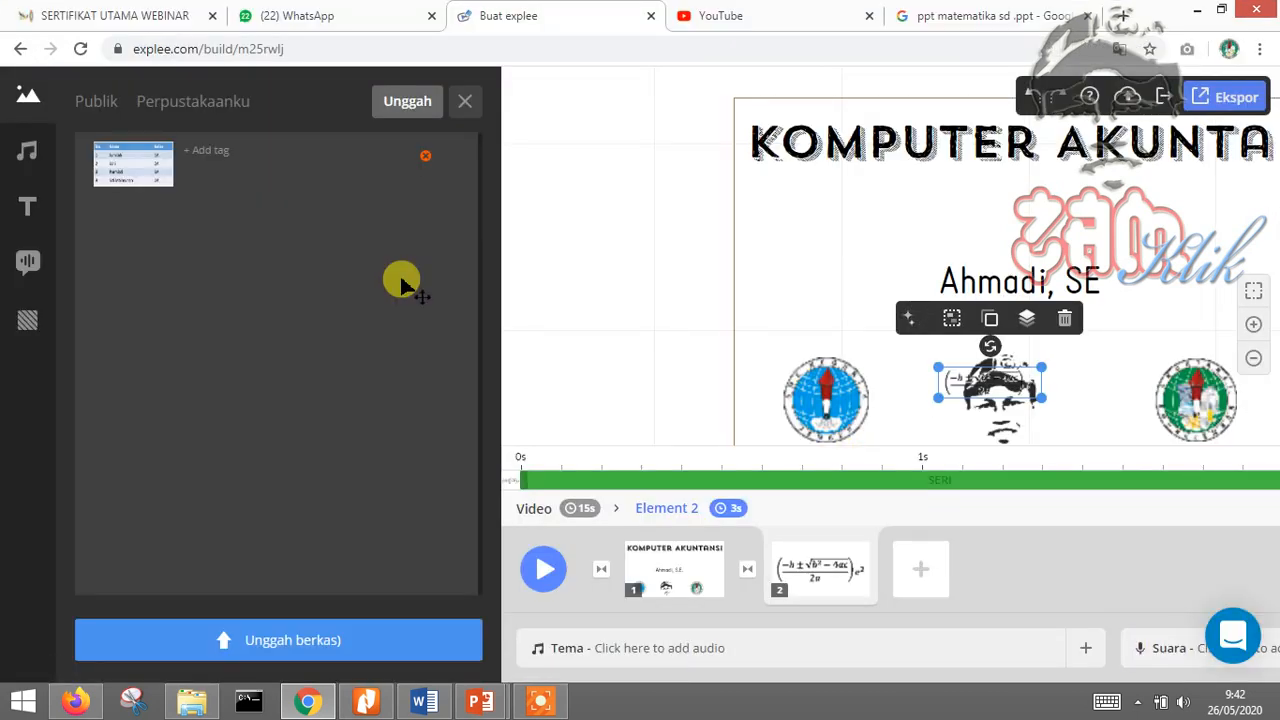
pyautogui.click(296, 658)
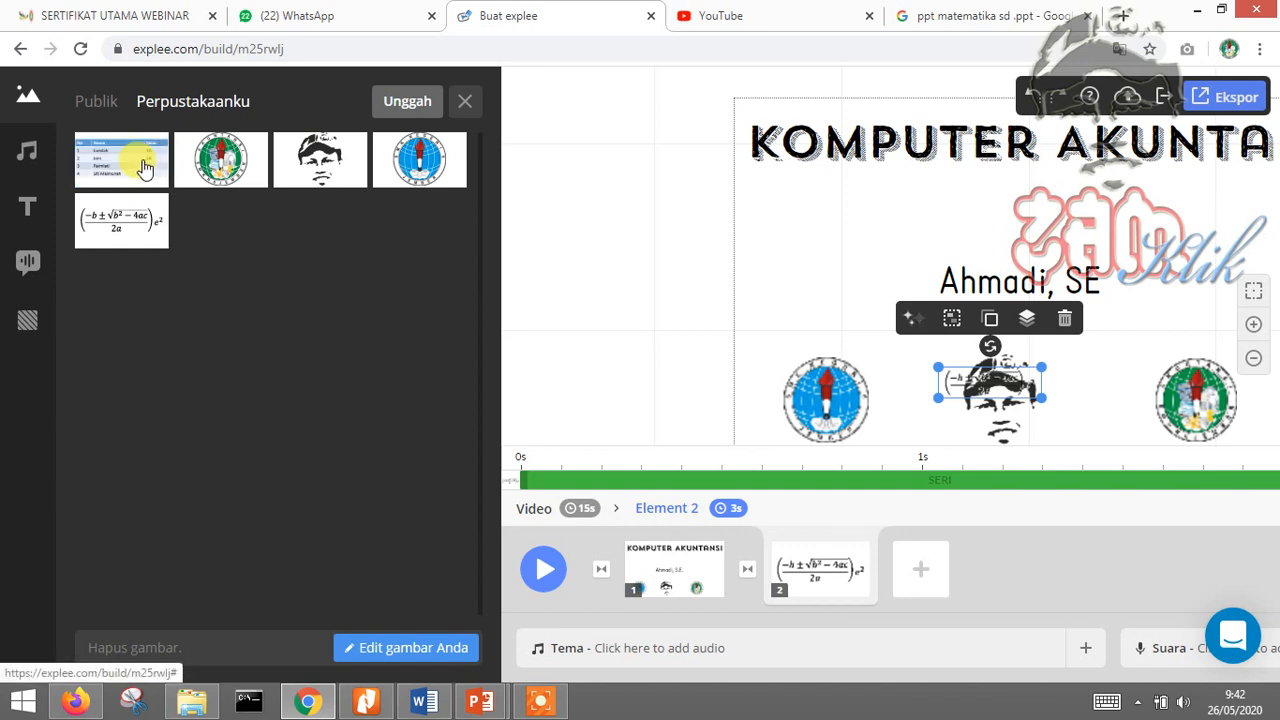
# - Add the uploaded table picture as the third element and place it outside the title frame, beside its right edge
pyautogui.click(122, 173)
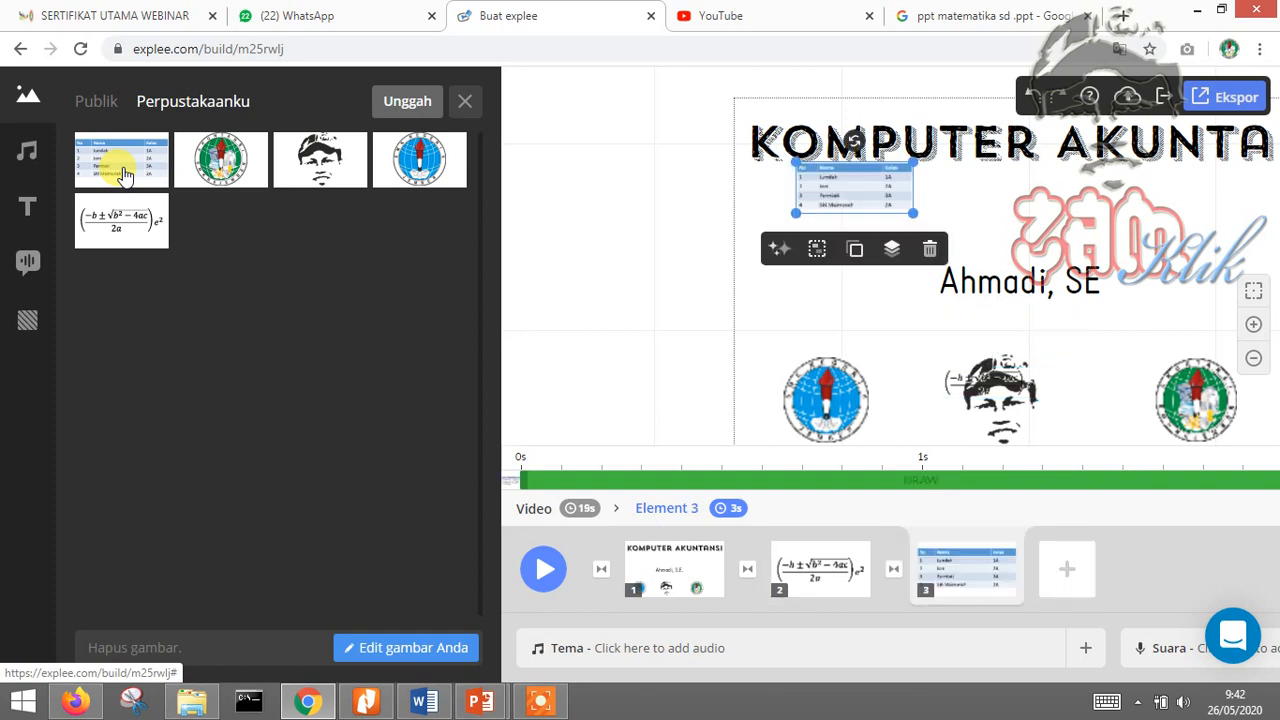
pyautogui.moveTo(857, 203); pyautogui.dragTo(837, 241)
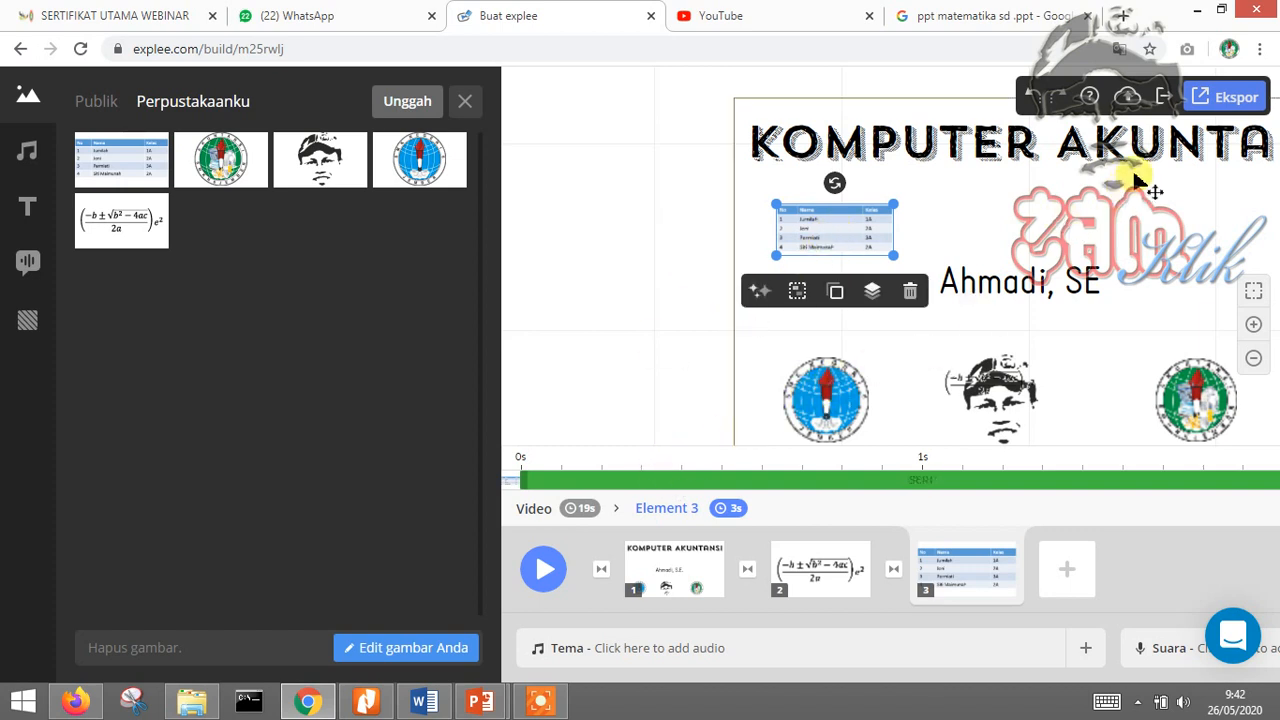
pyautogui.click(465, 101)
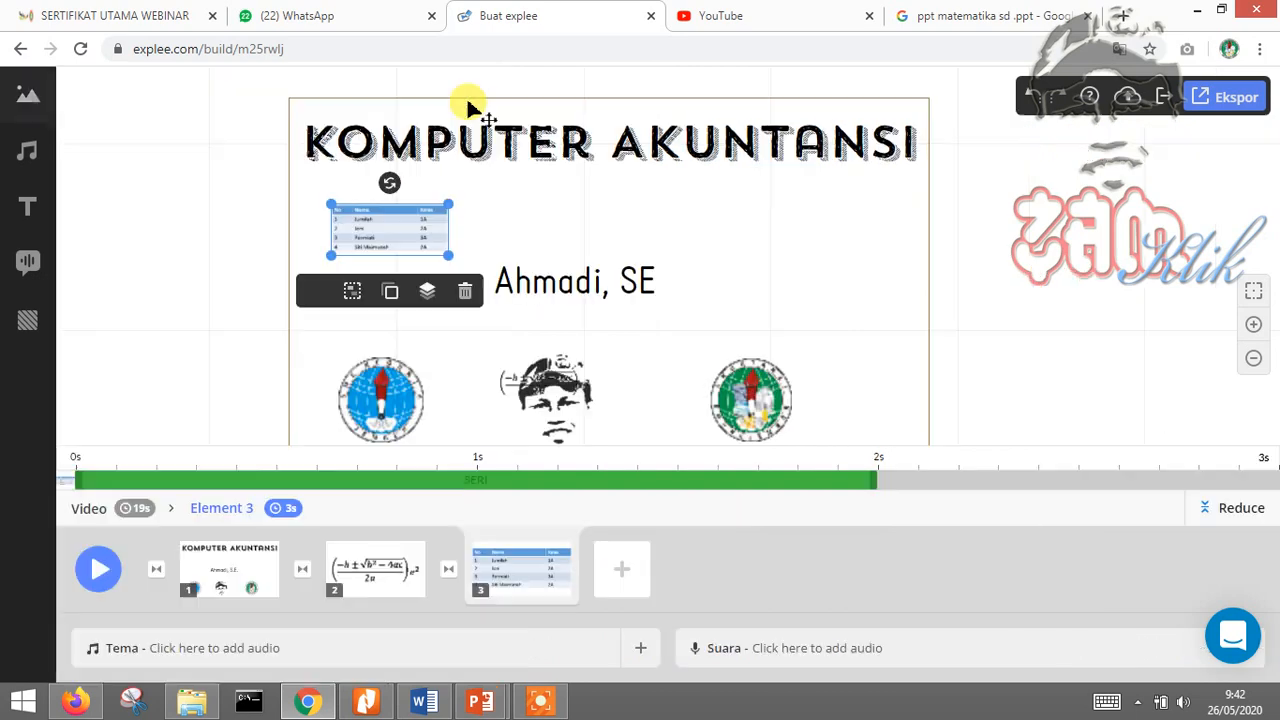
pyautogui.moveTo(408, 262); pyautogui.dragTo(1070, 298)
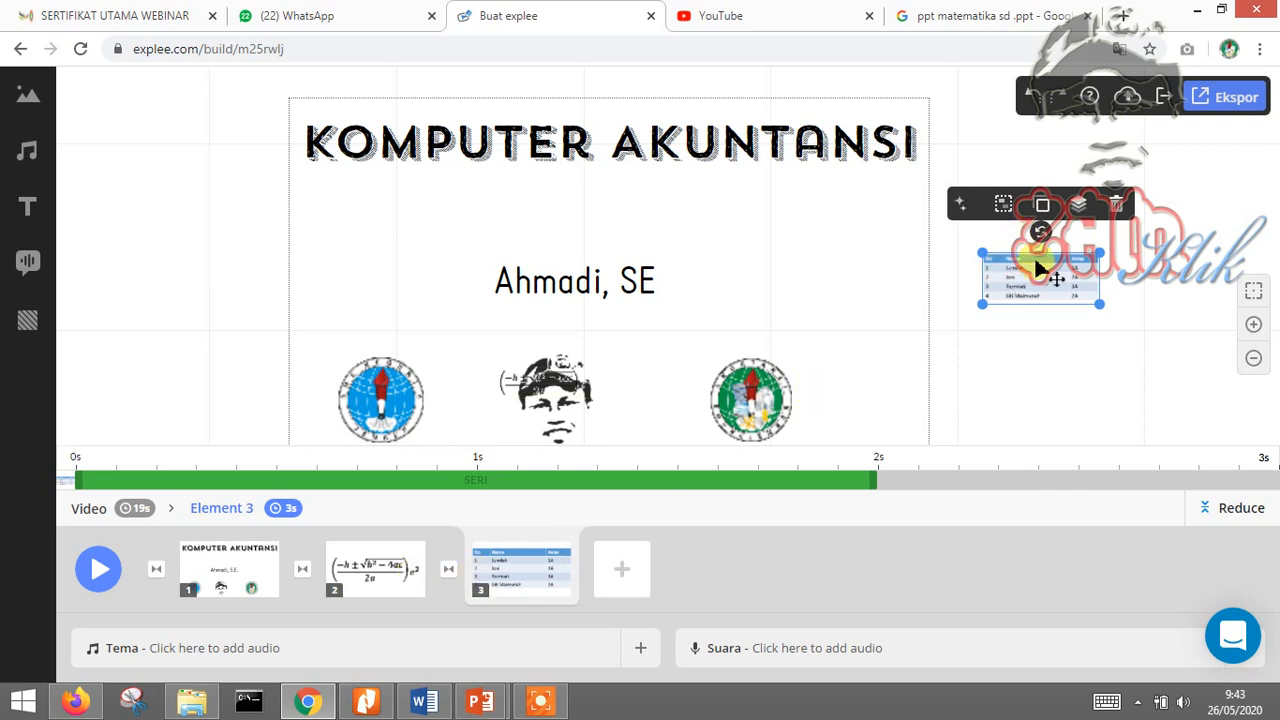
# - Exit to the video dashboard, look through the saved videos and reopen the most recent untitled draft for editing
pyautogui.click(1160, 100)
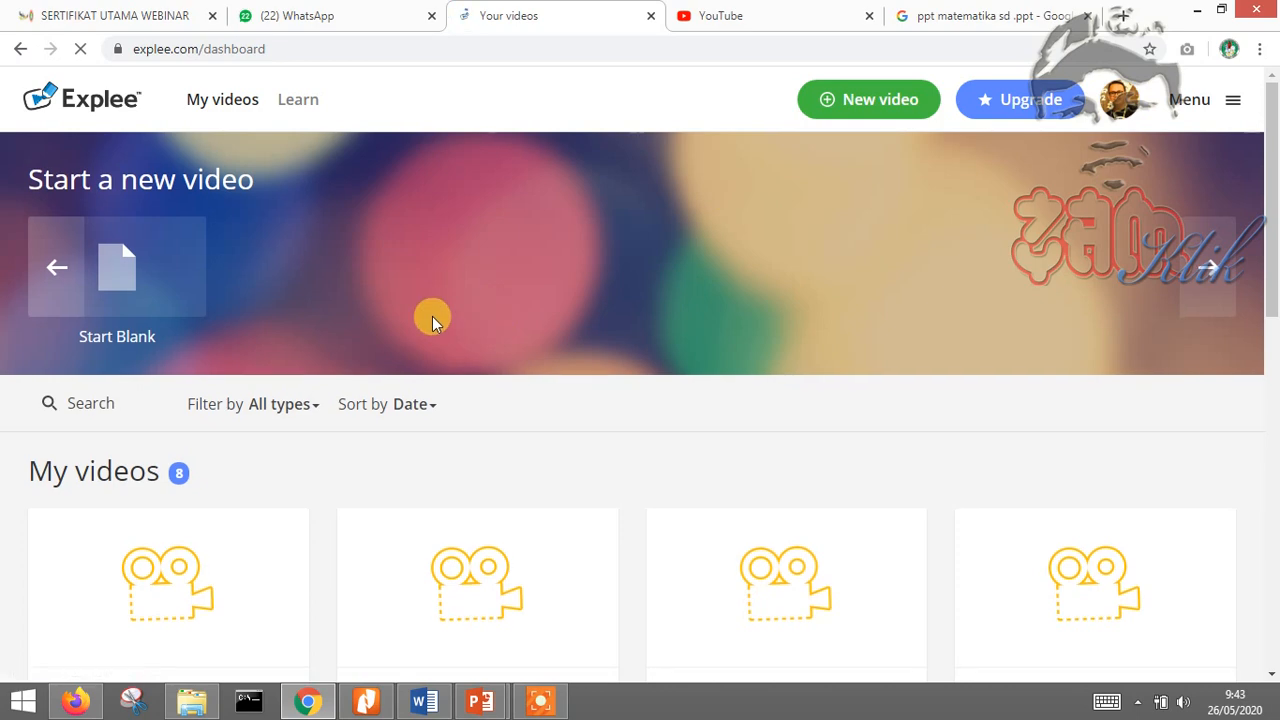
pyautogui.scroll(-2, 432, 316)
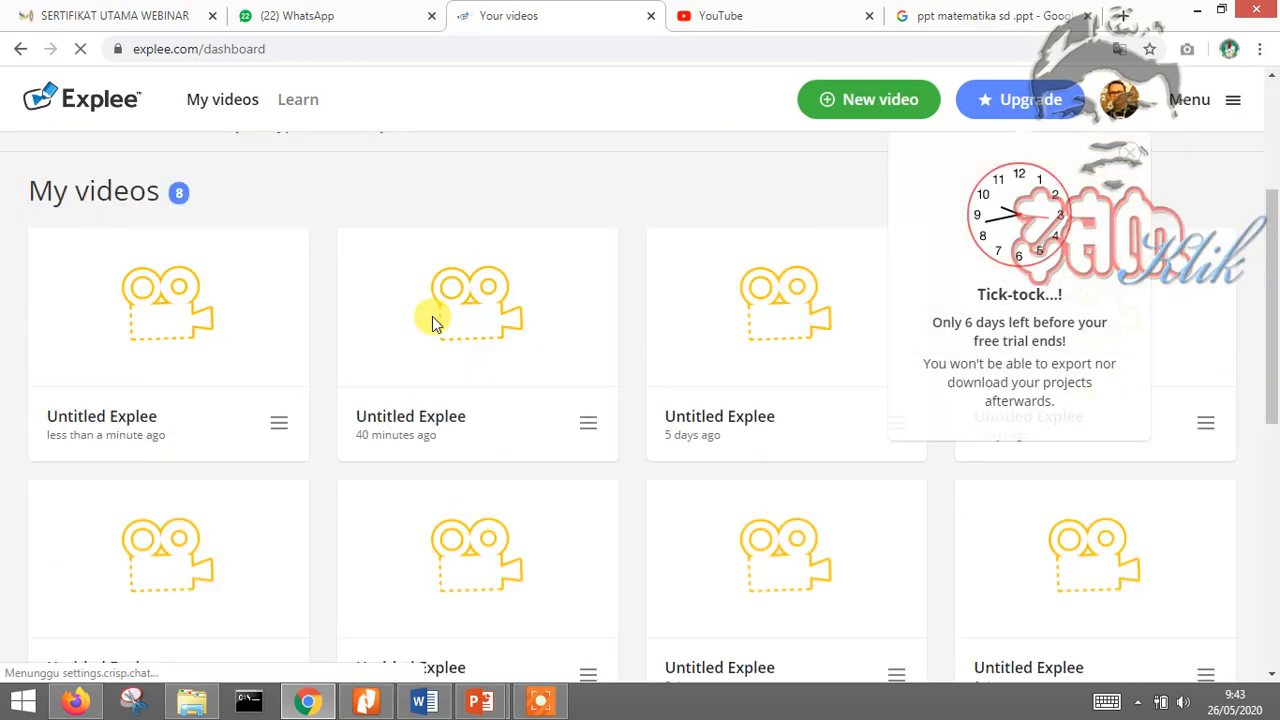
pyautogui.scroll(-2, 309, 406)
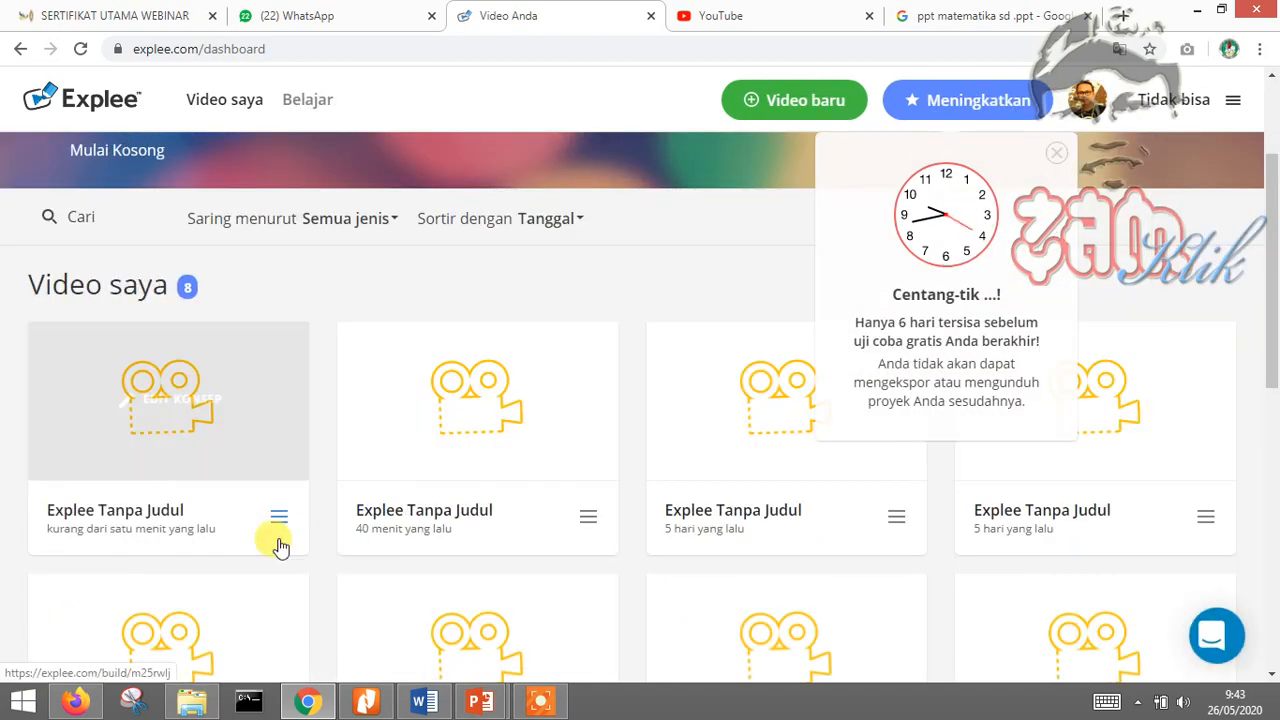
pyautogui.scroll(-1, 216, 420)
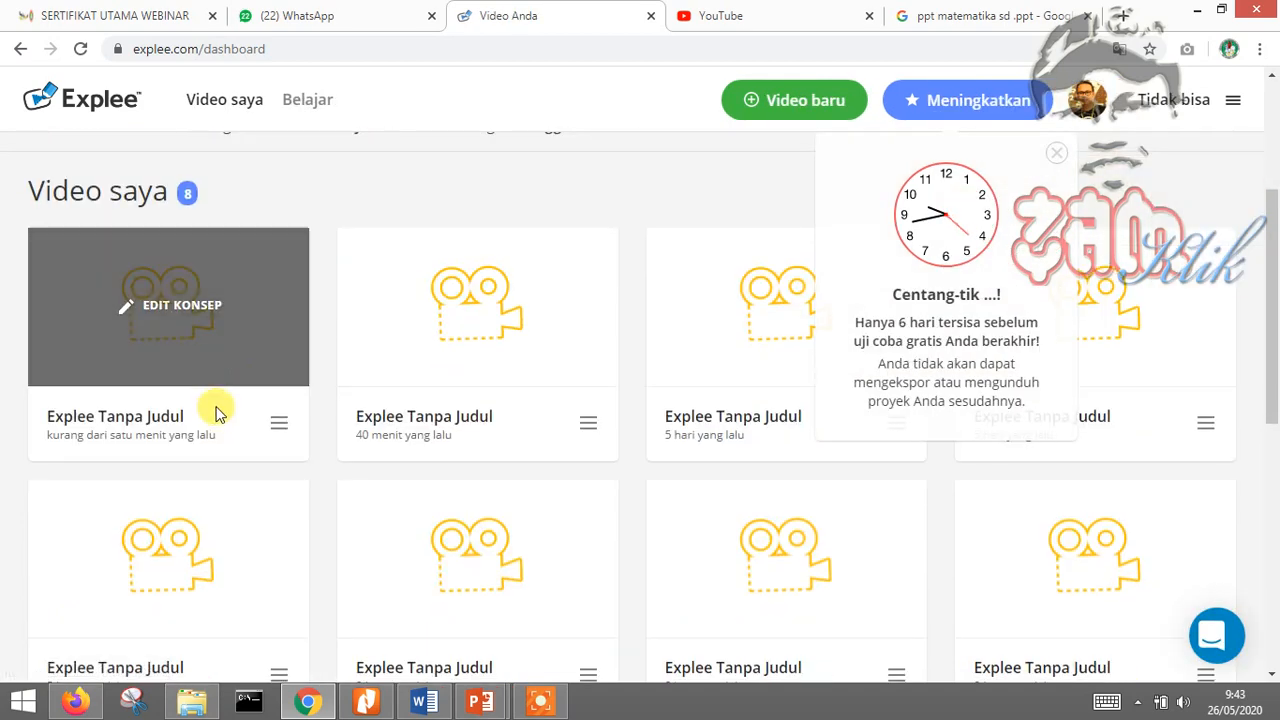
pyautogui.click(208, 376)
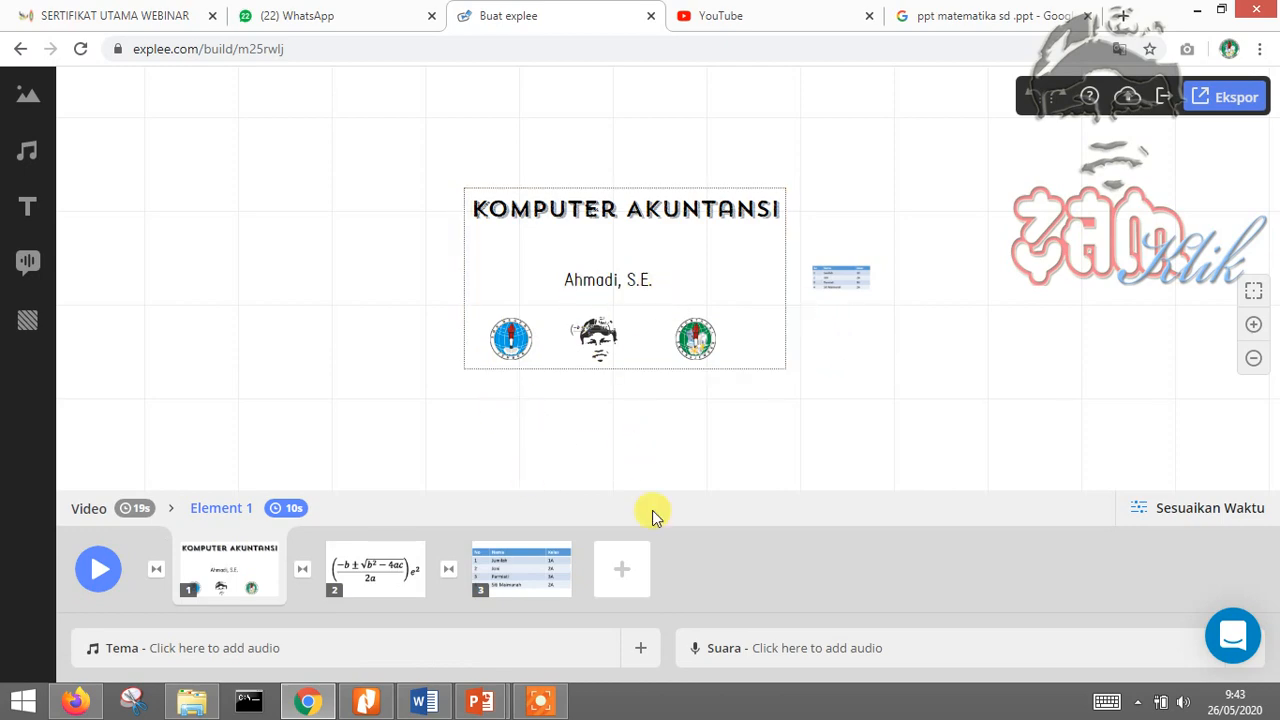
# - Title the video tugas 1 and export it as a public video in 480p web quality
pyautogui.click(1221, 104)
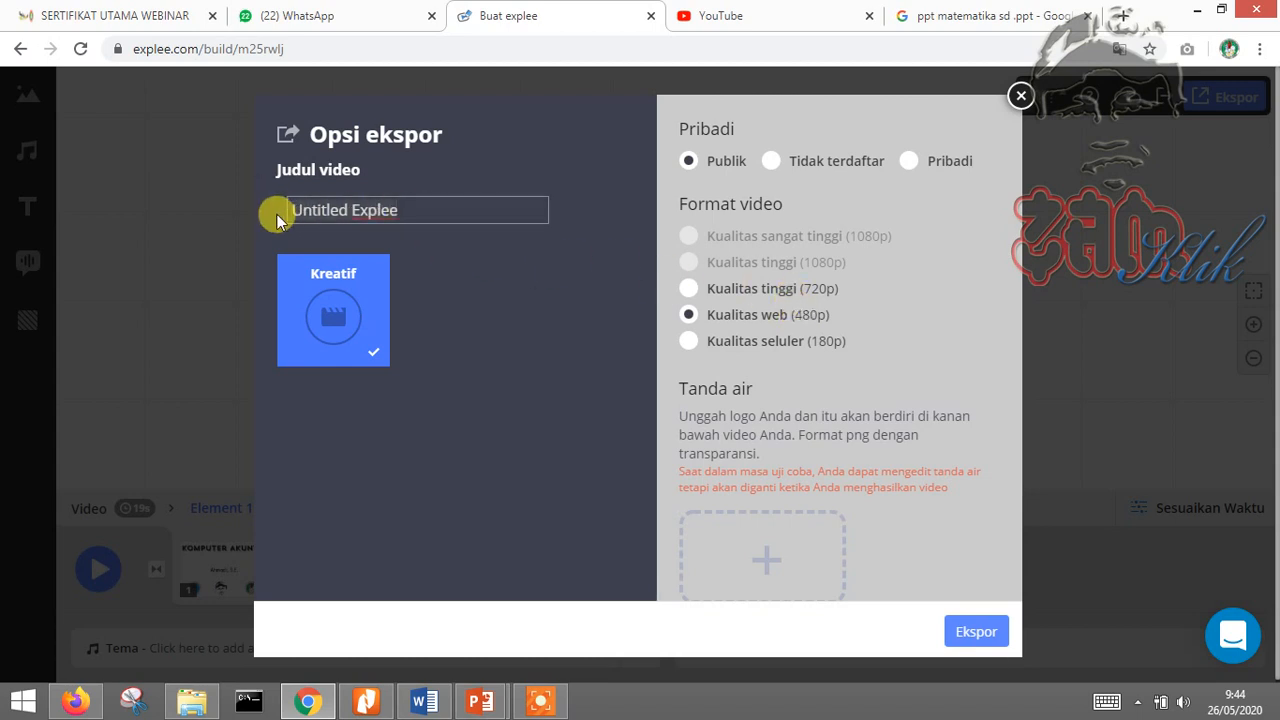
pyautogui.hotkey('ctrl', 'a')
pyautogui.press('BackSpace')
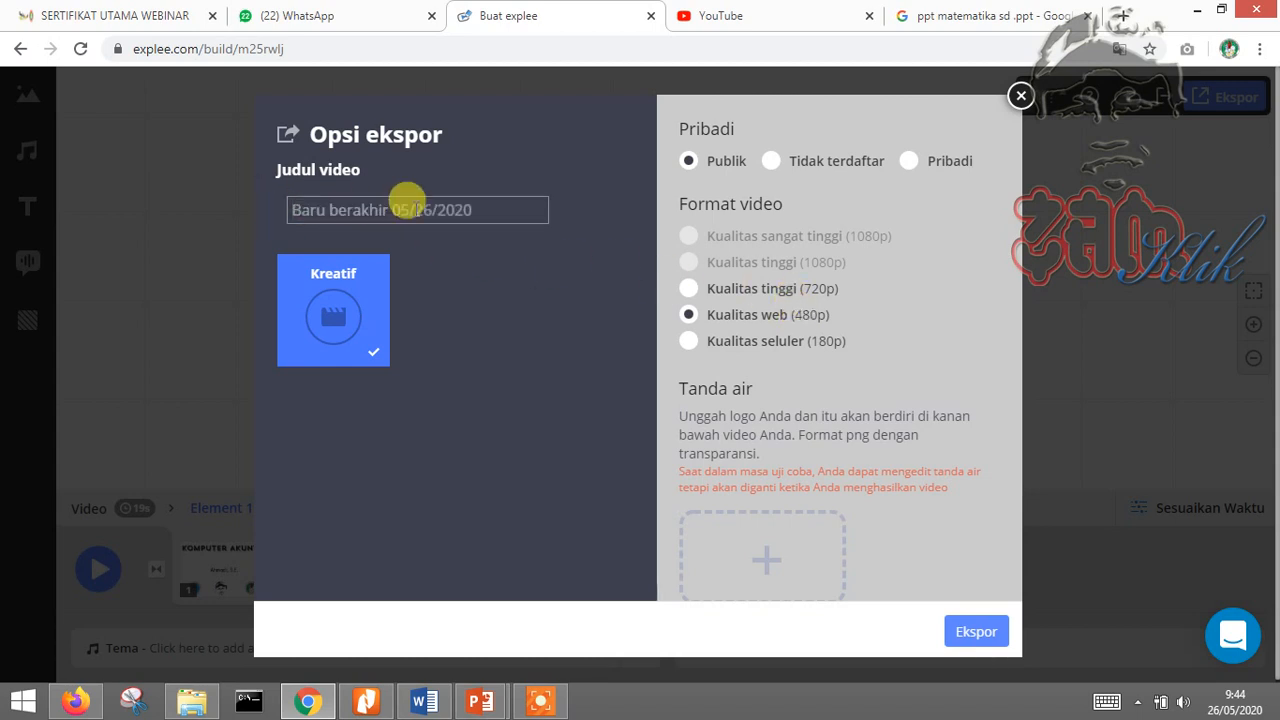
pyautogui.write('ut')
pyautogui.press('BackSpace')
pyautogui.write('tugas 1')
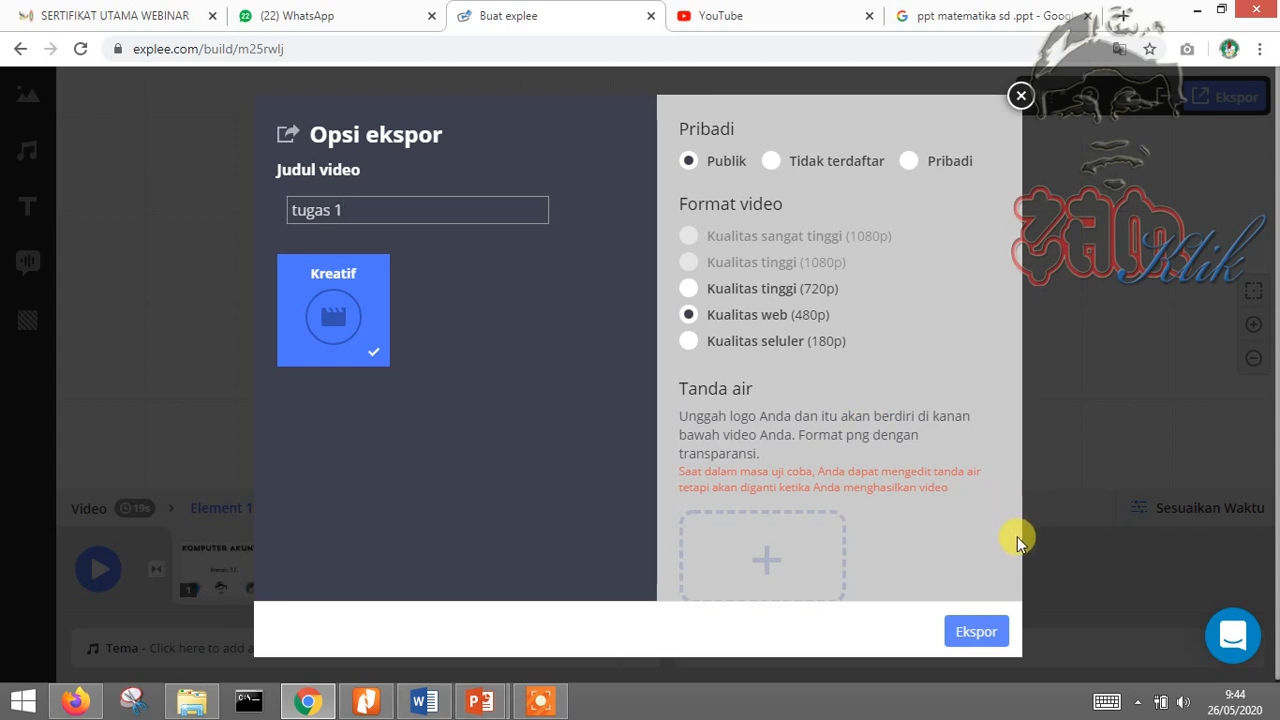
pyautogui.scroll(-2, 1018, 537)
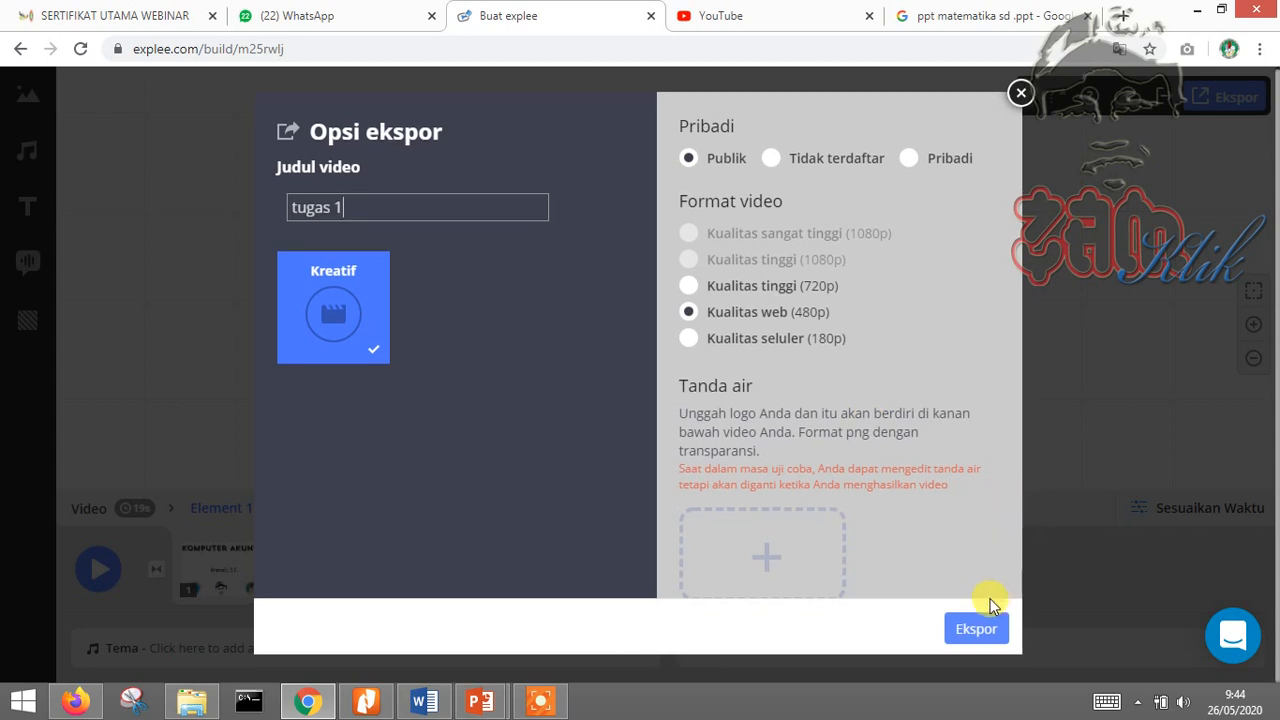
pyautogui.click(968, 628)
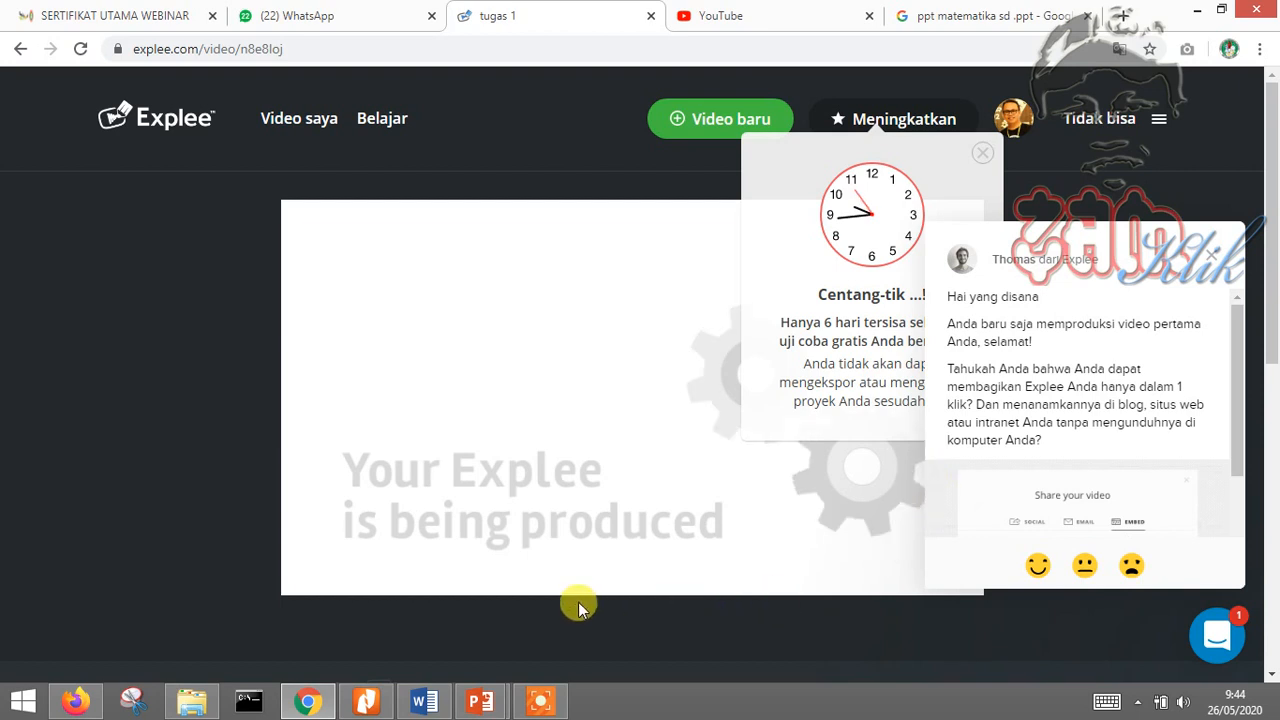
# - Turn the page back to English, play the finished tugas 1 video and dismiss the chat message and trial notice
pyautogui.moveTo(484, 695)
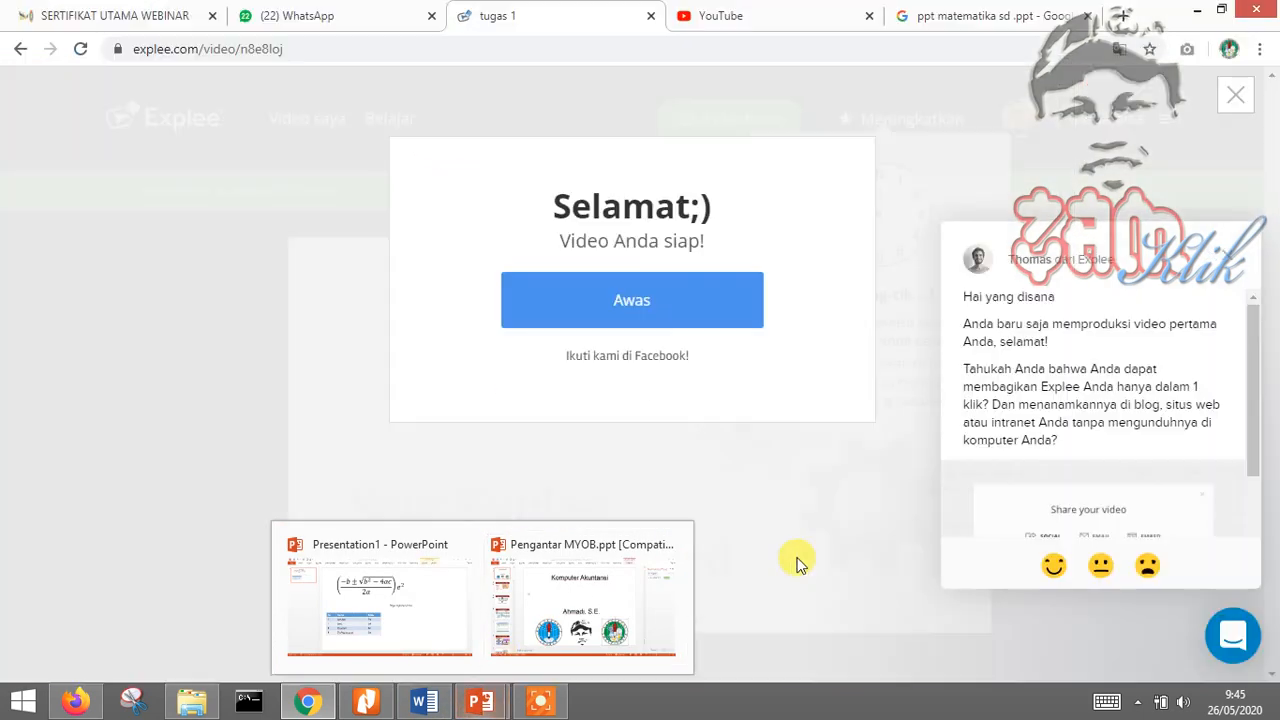
pyautogui.click(618, 308)
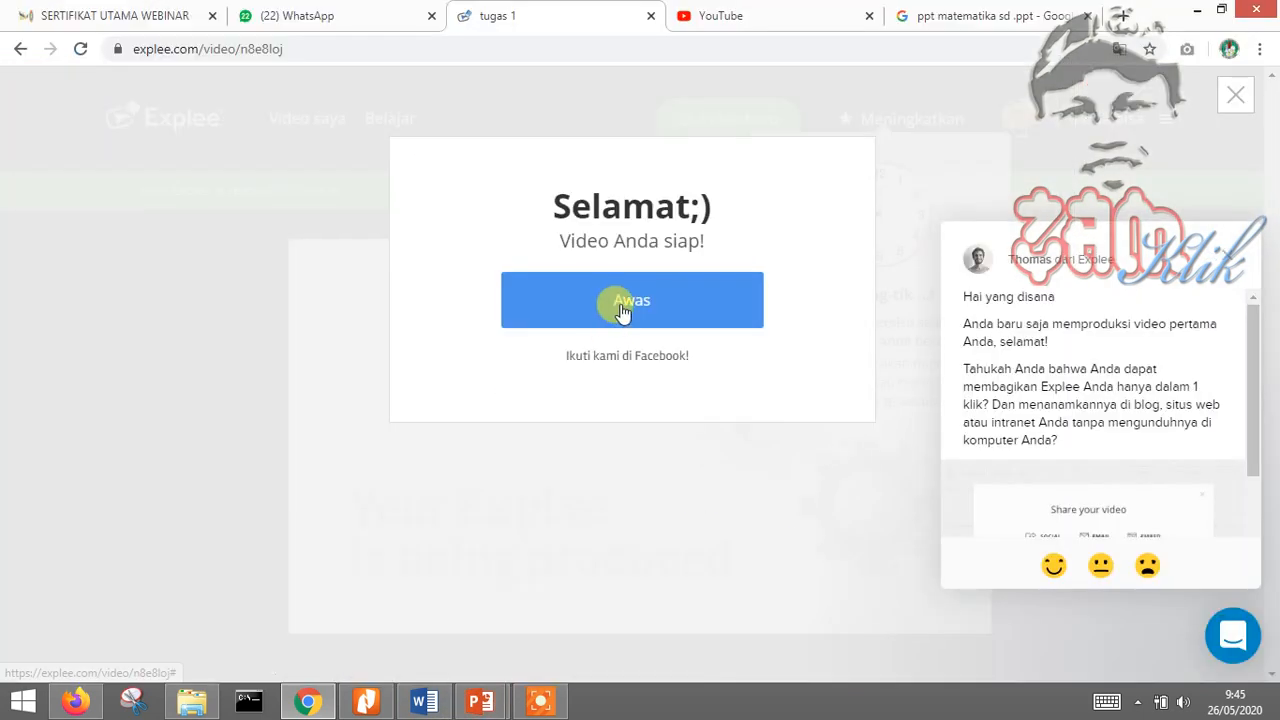
pyautogui.click(1119, 49)
pyautogui.click(877, 86)
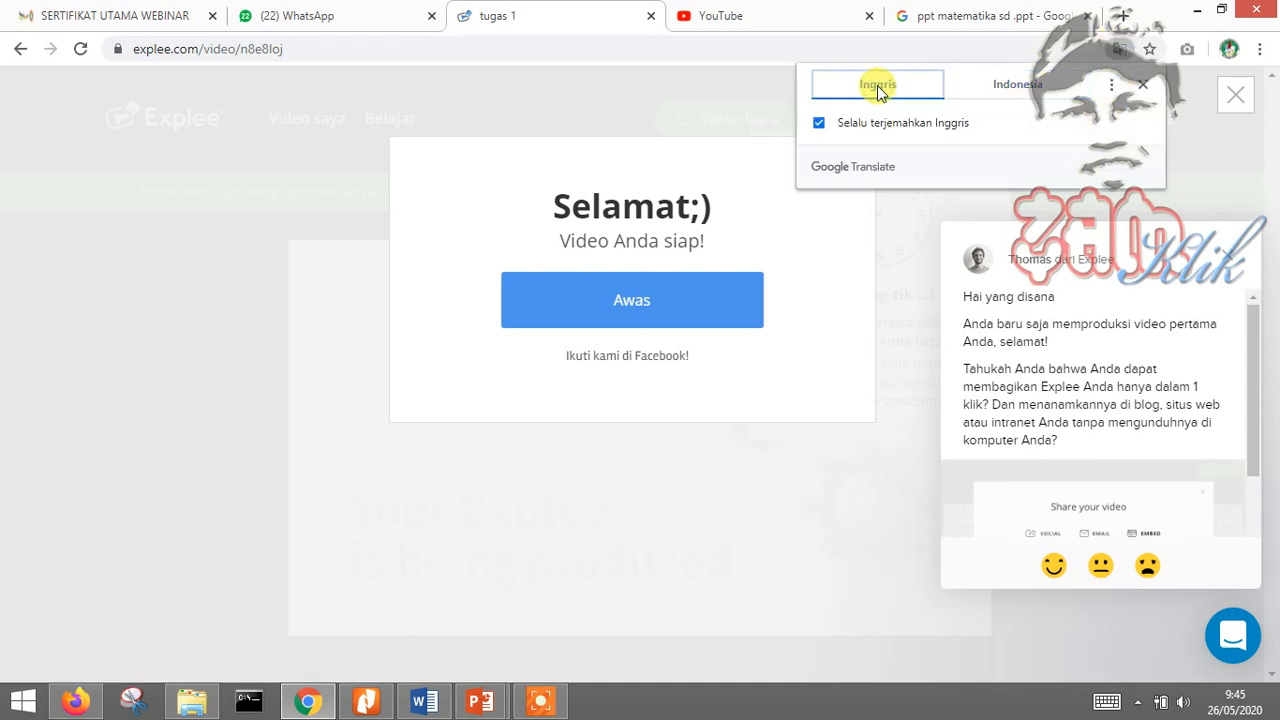
pyautogui.click(650, 292)
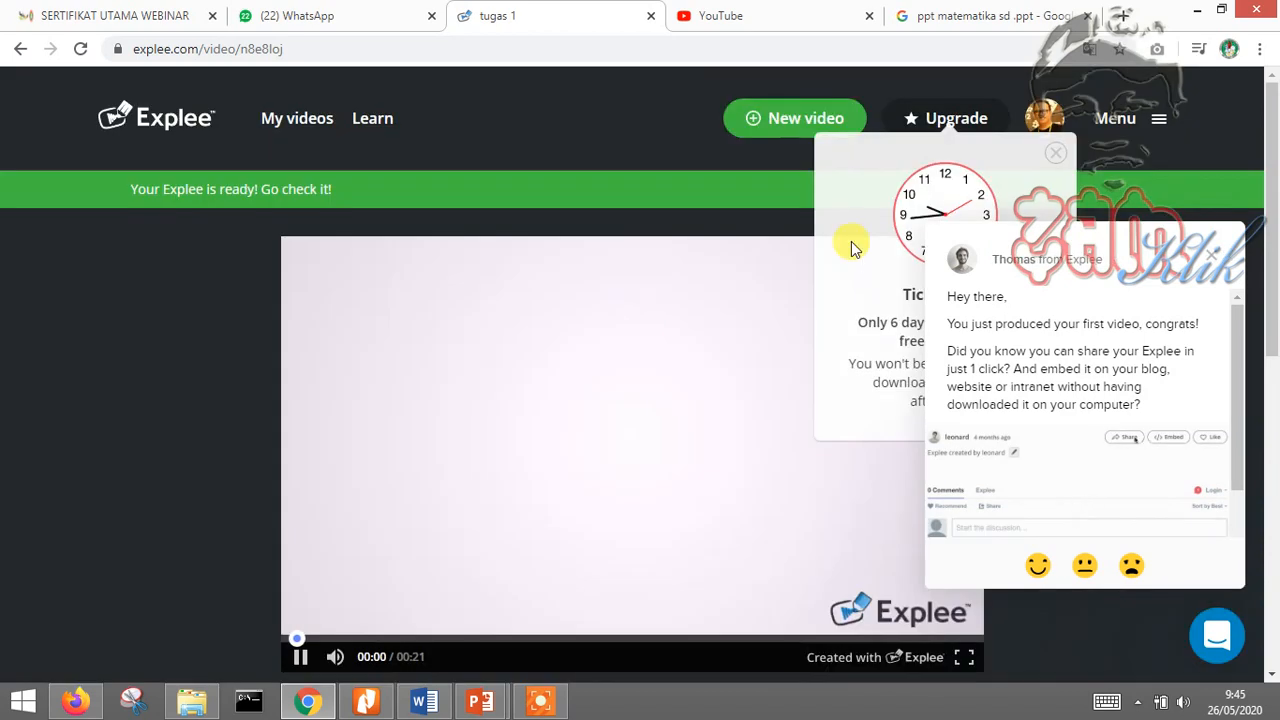
pyautogui.click(1208, 260)
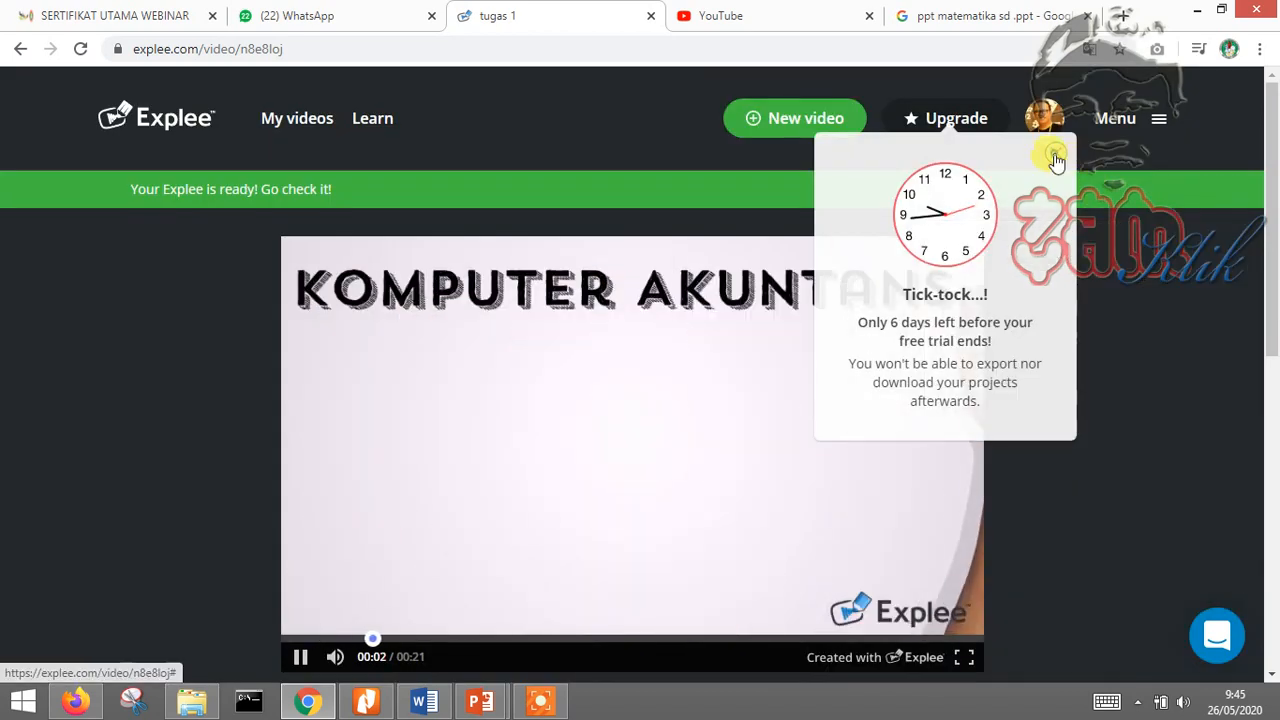
pyautogui.click(1055, 153)
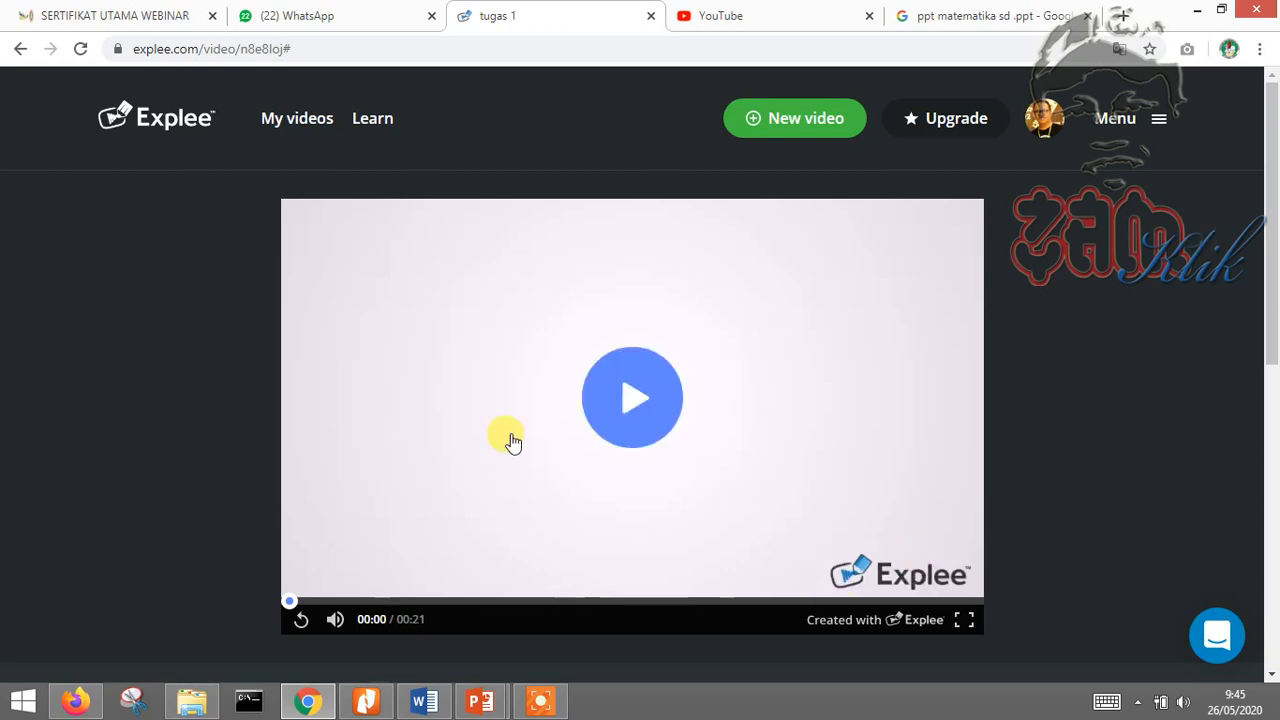
# - Look over the download and privacy options below the video and open its sharing options
pyautogui.scroll(-2, 763, 443)
pyautogui.scroll(-1, 688, 463)
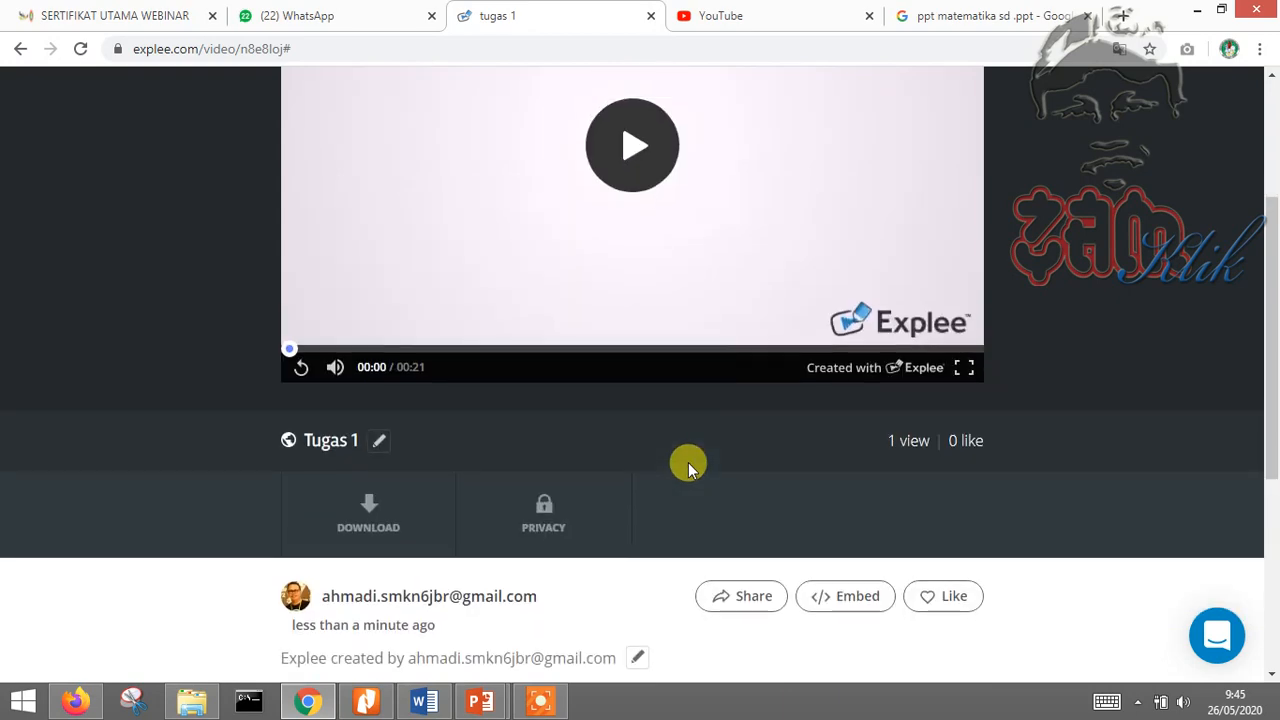
pyautogui.scroll(3, 688, 463)
pyautogui.scroll(-3, 688, 462)
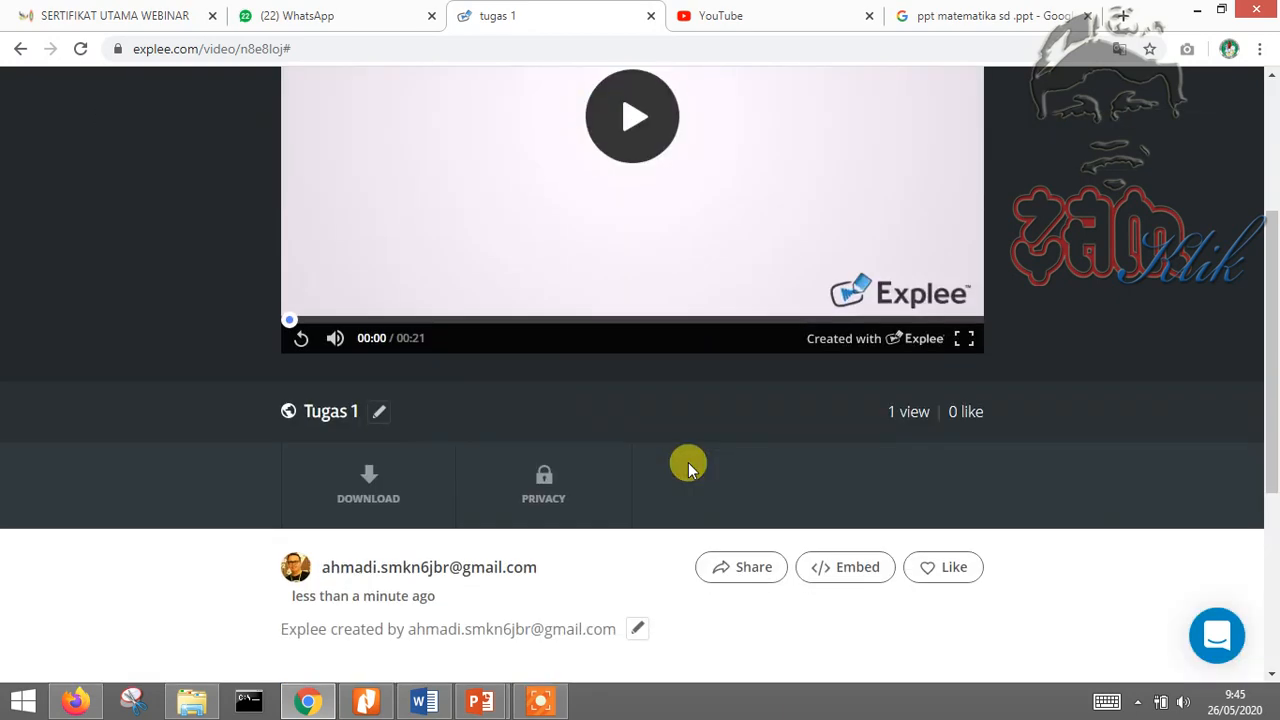
pyautogui.scroll(2, 688, 462)
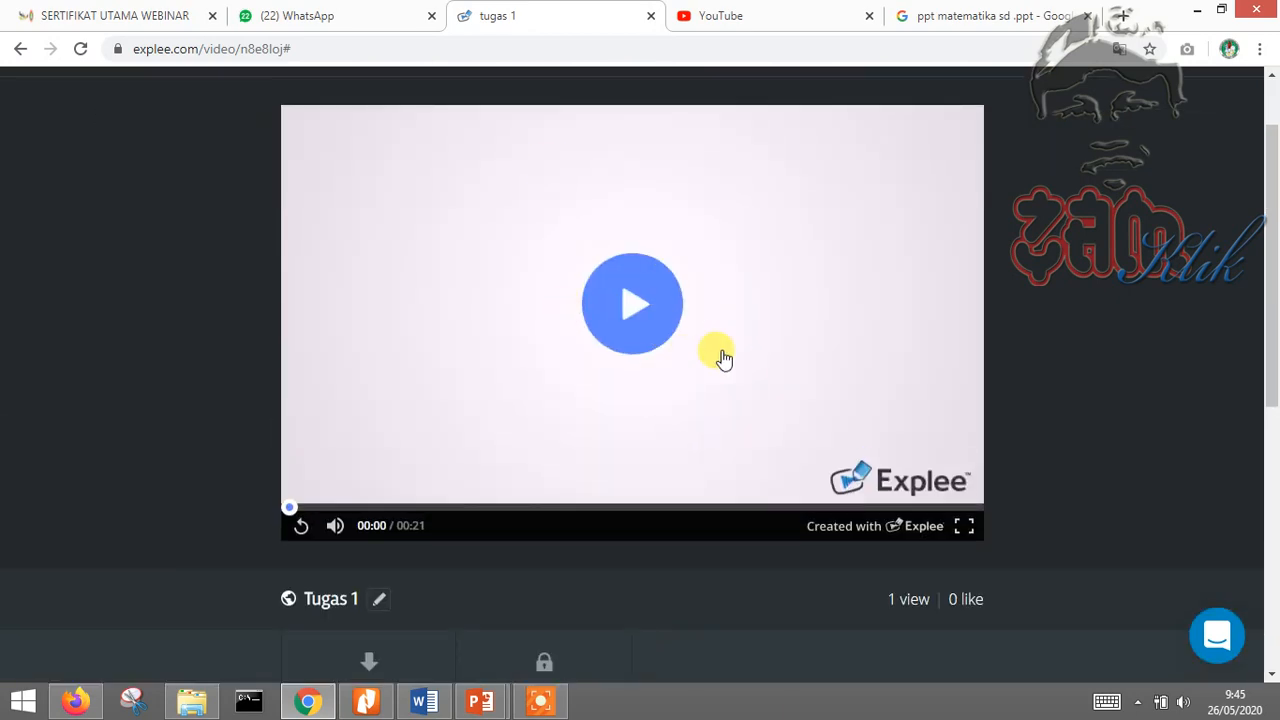
pyautogui.scroll(-2, 740, 357)
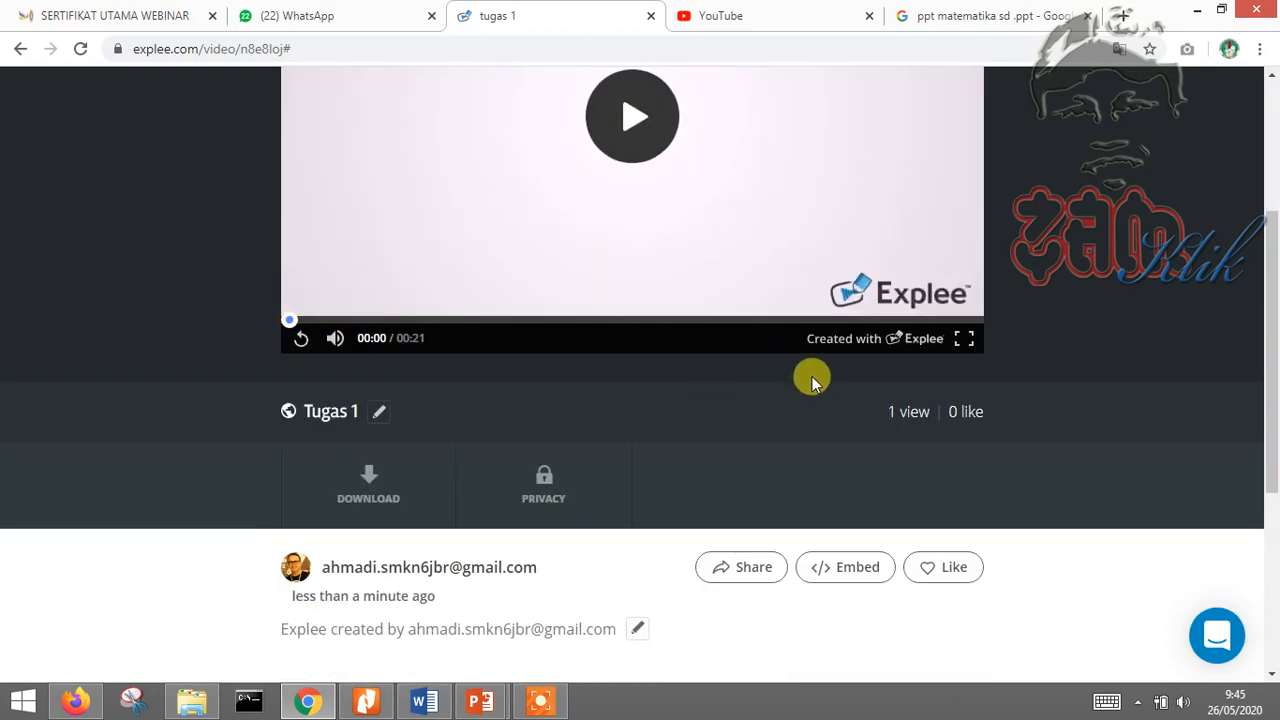
pyautogui.click(753, 567)
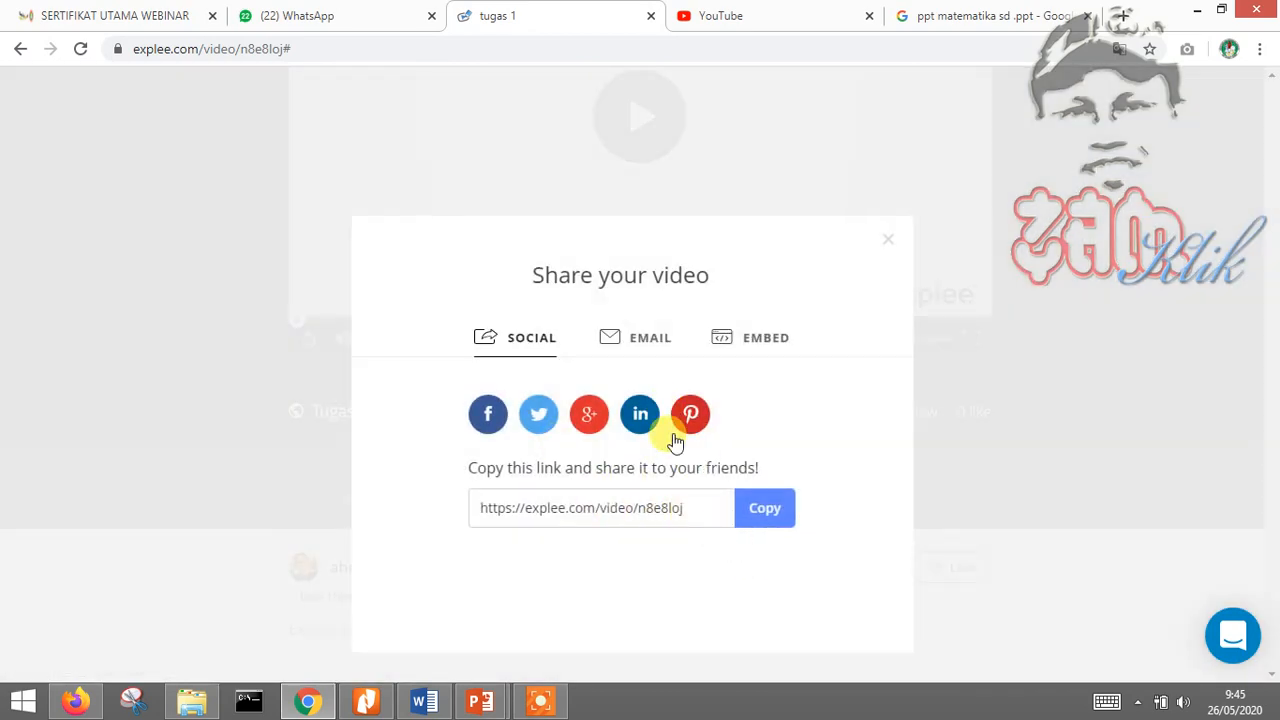
# - Copy the tugas 1 video link, switch to WhatsApp, search chats for "web" and open the Webinar 22 Mei 2020 group
pyautogui.click(764, 510)
pyautogui.hotkey('ctrl', 'c')
pyautogui.click(365, 24)
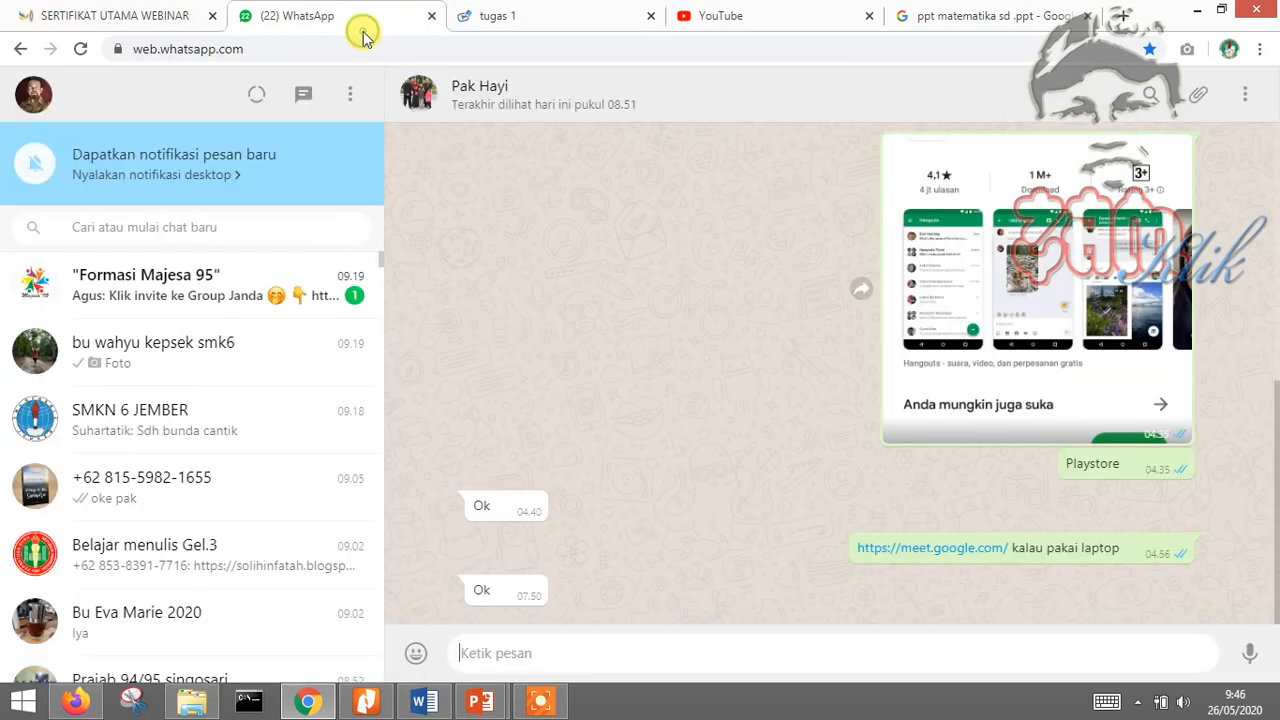
pyautogui.click(223, 228)
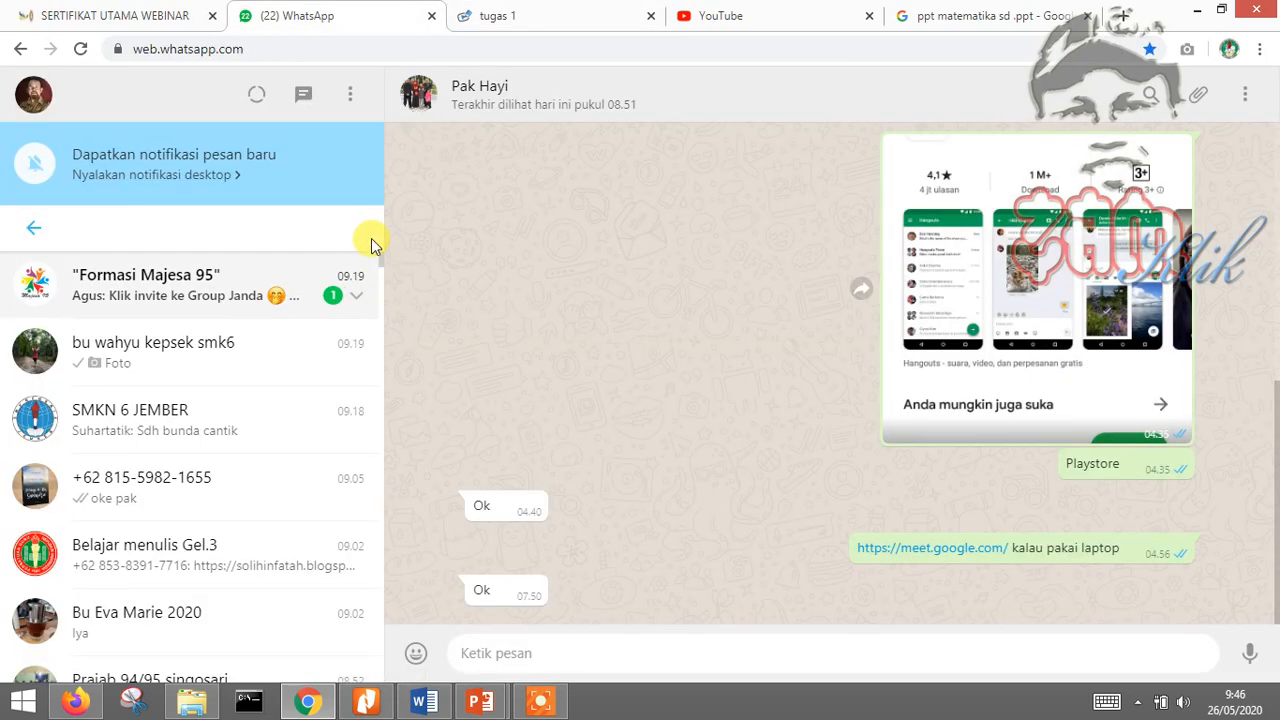
pyautogui.write('web')
pyautogui.click(240, 355)
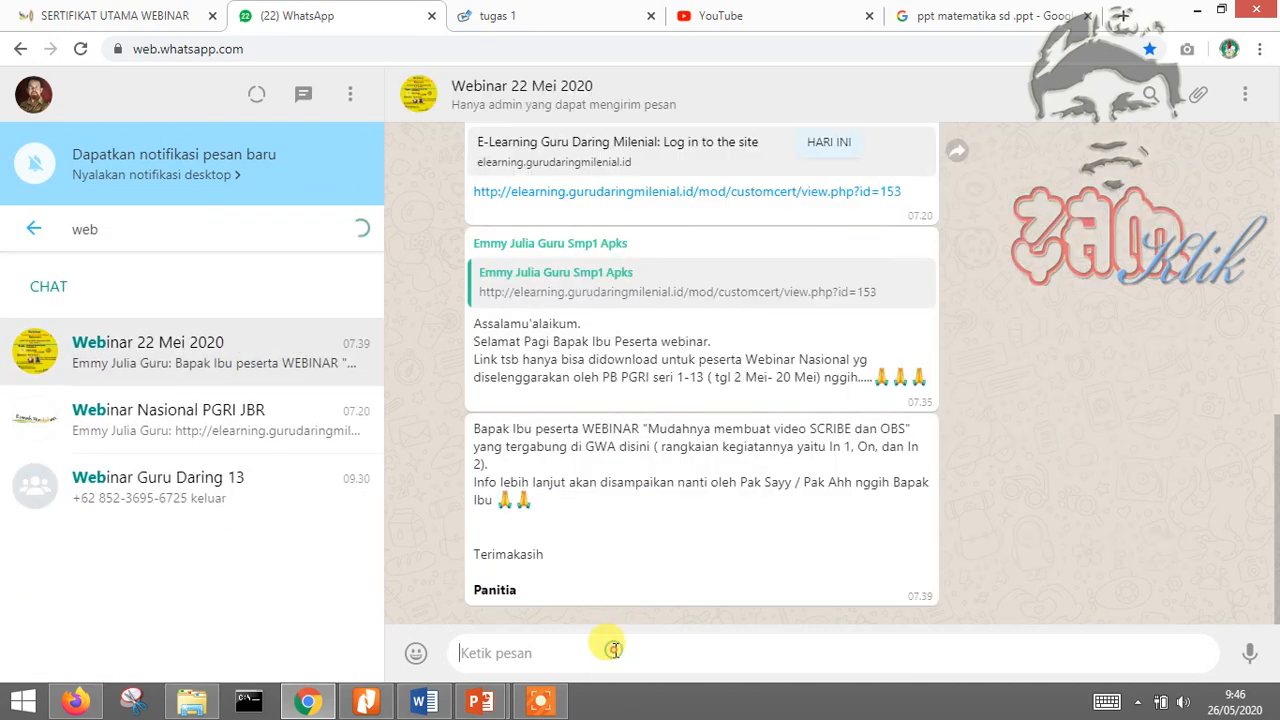
pyautogui.rightClick(614, 652)
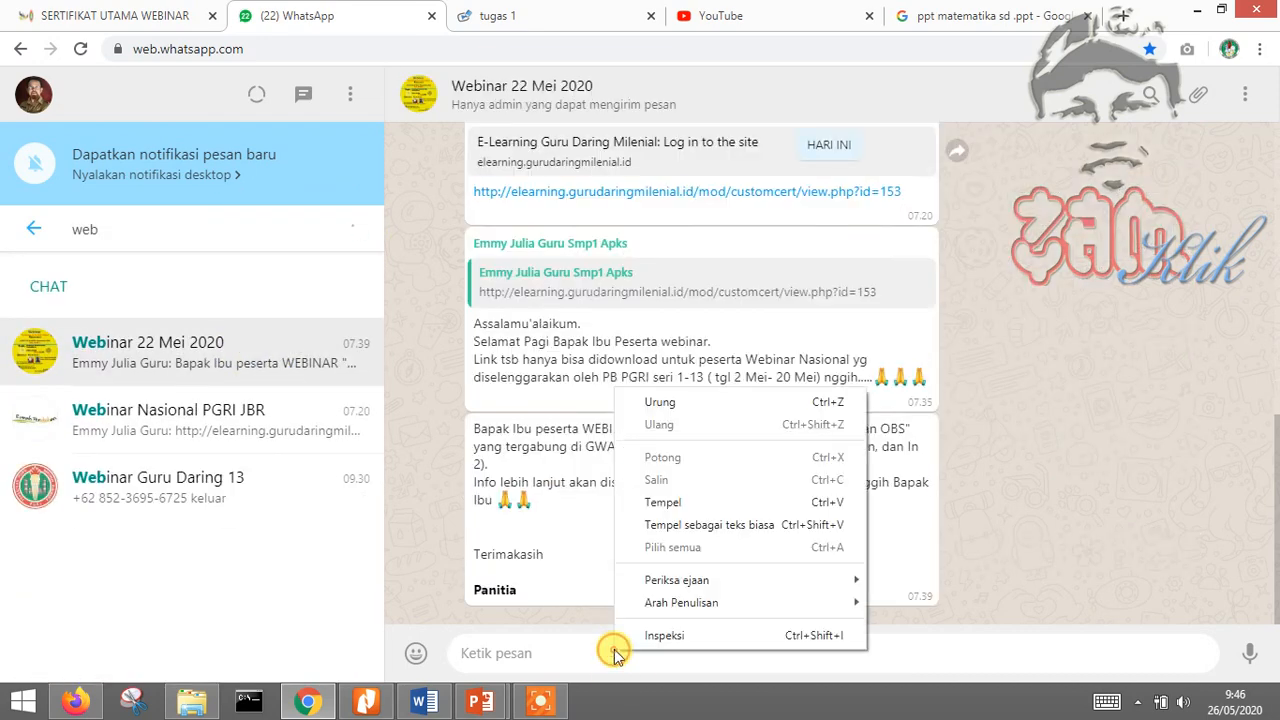
pyautogui.click(662, 502)
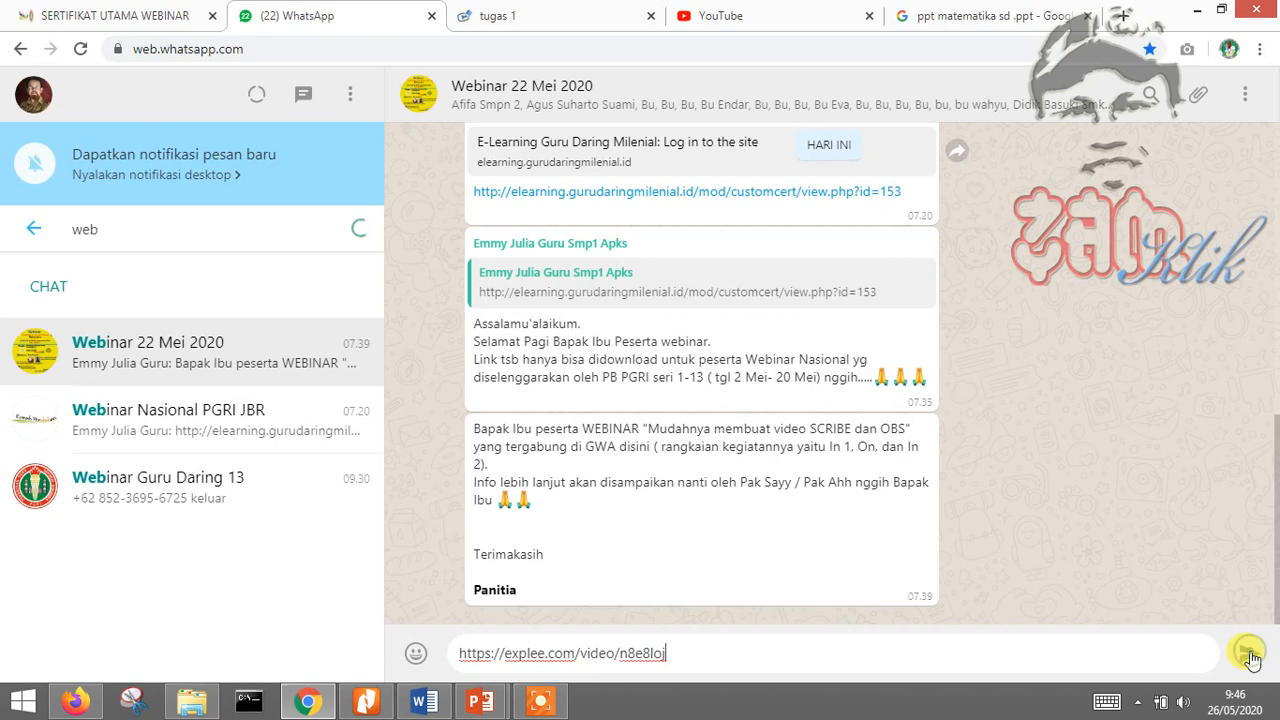
pyautogui.press('Return')
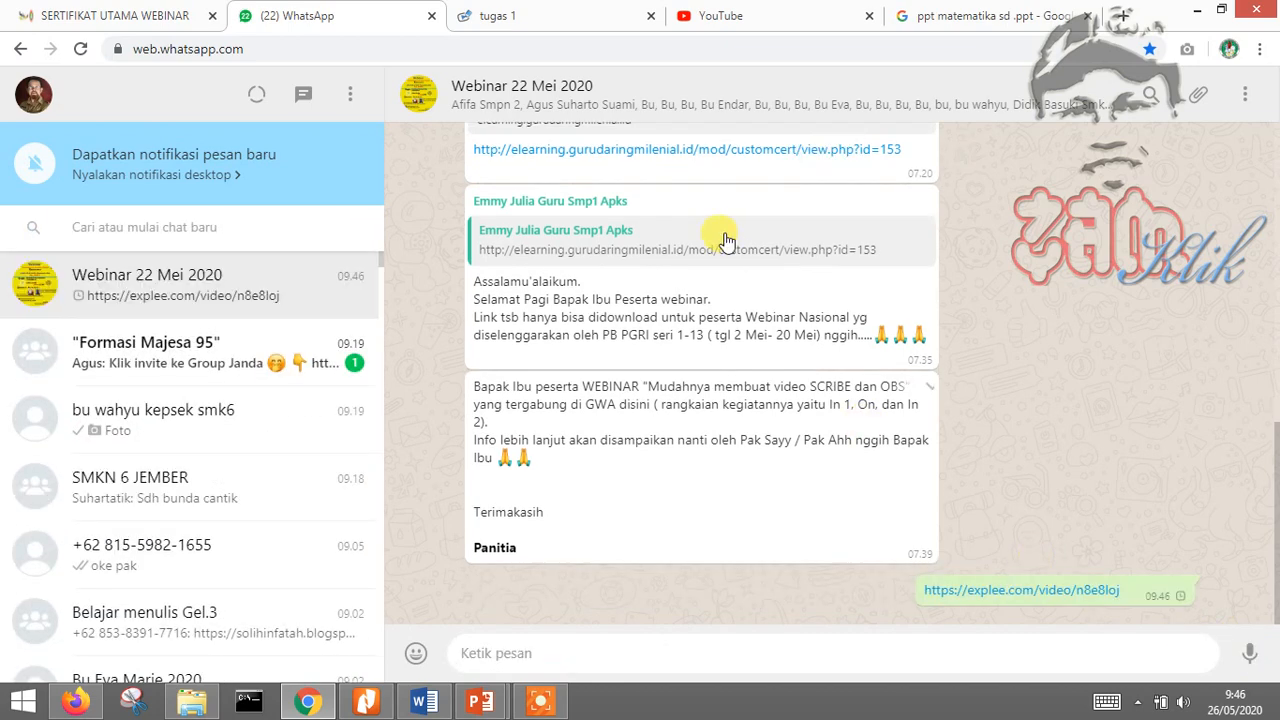
# - Return to the tugas 1 page in Explee, close the sharing options and download the video
pyautogui.click(497, 15)
pyautogui.click(876, 248)
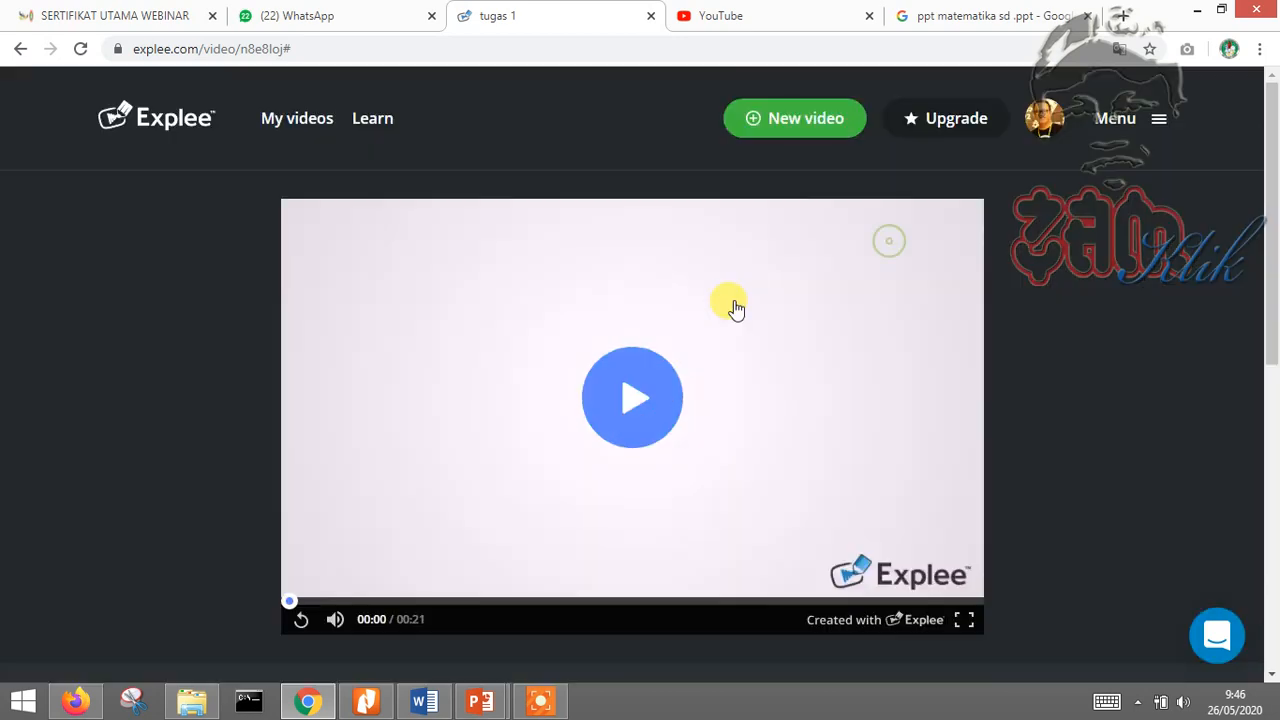
pyautogui.scroll(-4, 549, 471)
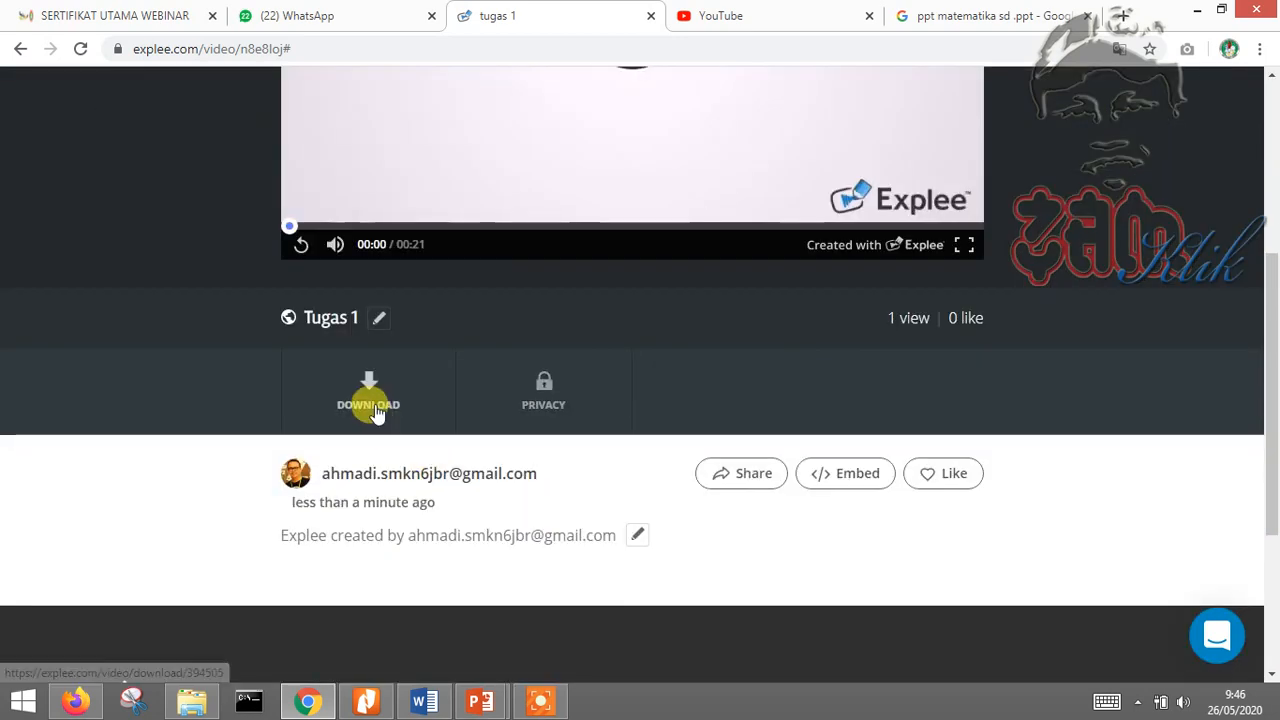
pyautogui.click(374, 408)
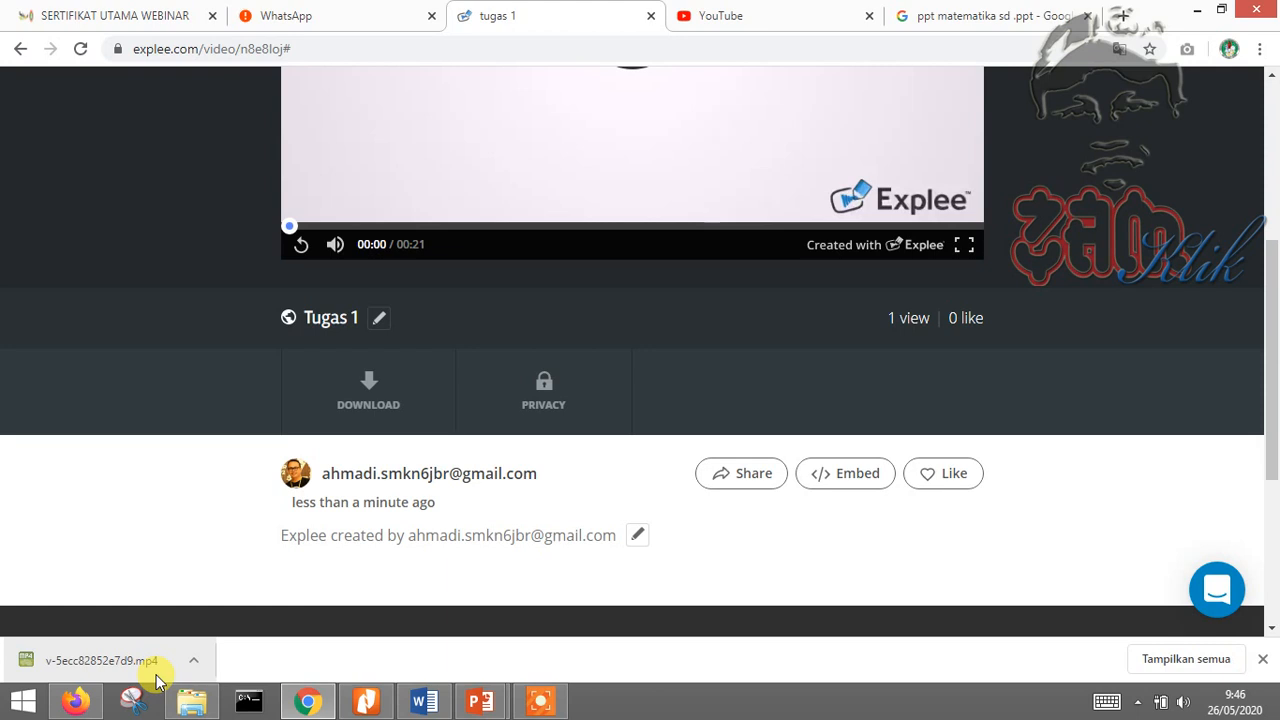
pyautogui.scroll(2, 543, 486)
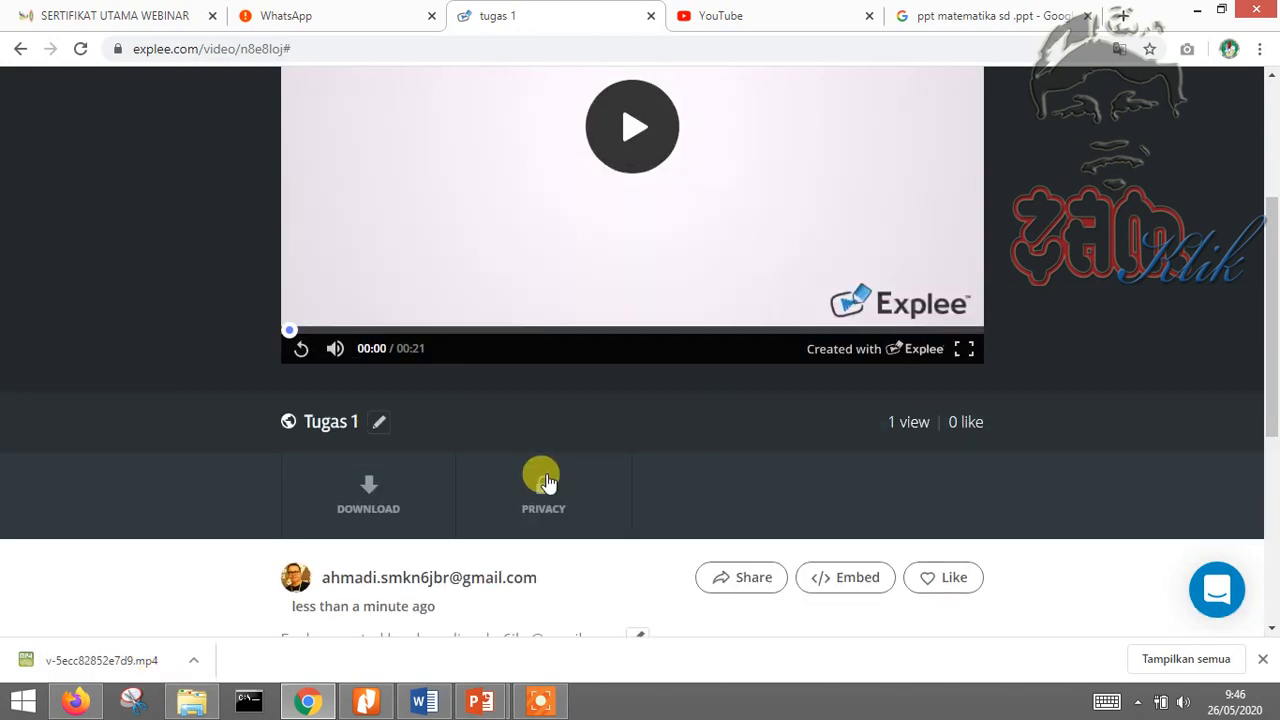
pyautogui.scroll(-1, 650, 440)
pyautogui.scroll(3, 765, 192)
pyautogui.scroll(-2, 1066, 306)
pyautogui.scroll(-3, 980, 465)
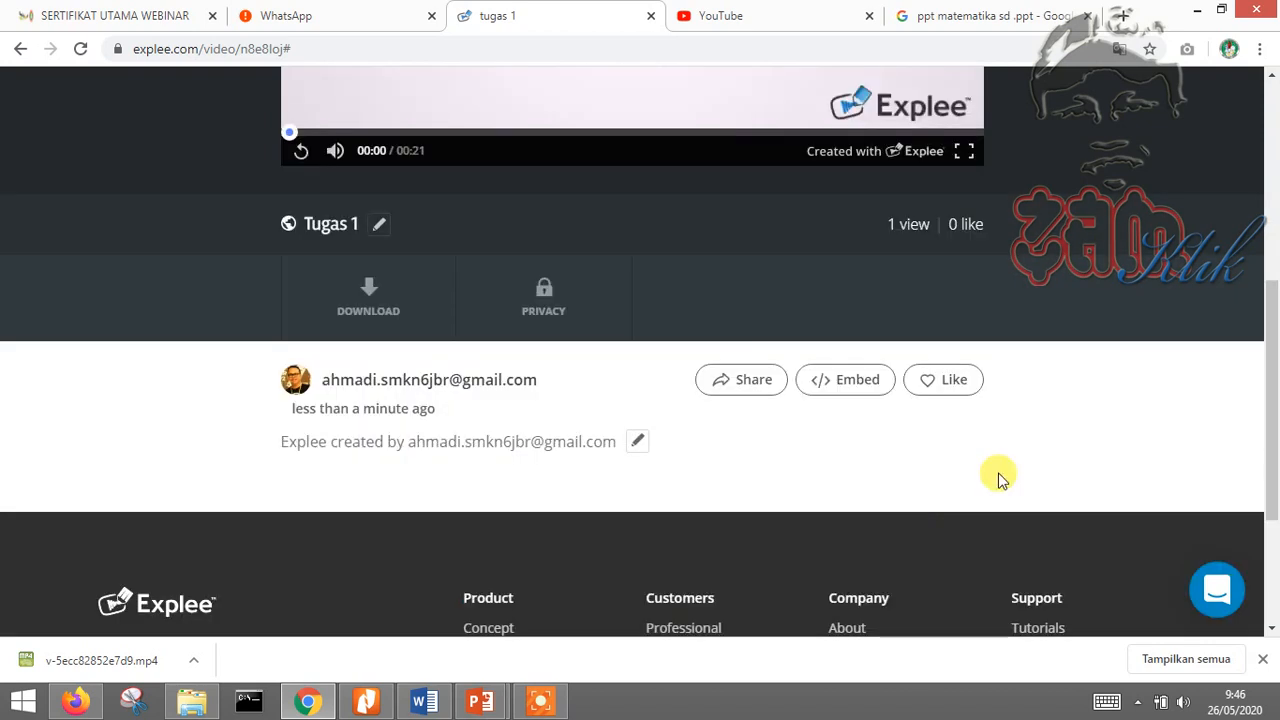
pyautogui.scroll(1, 900, 450)
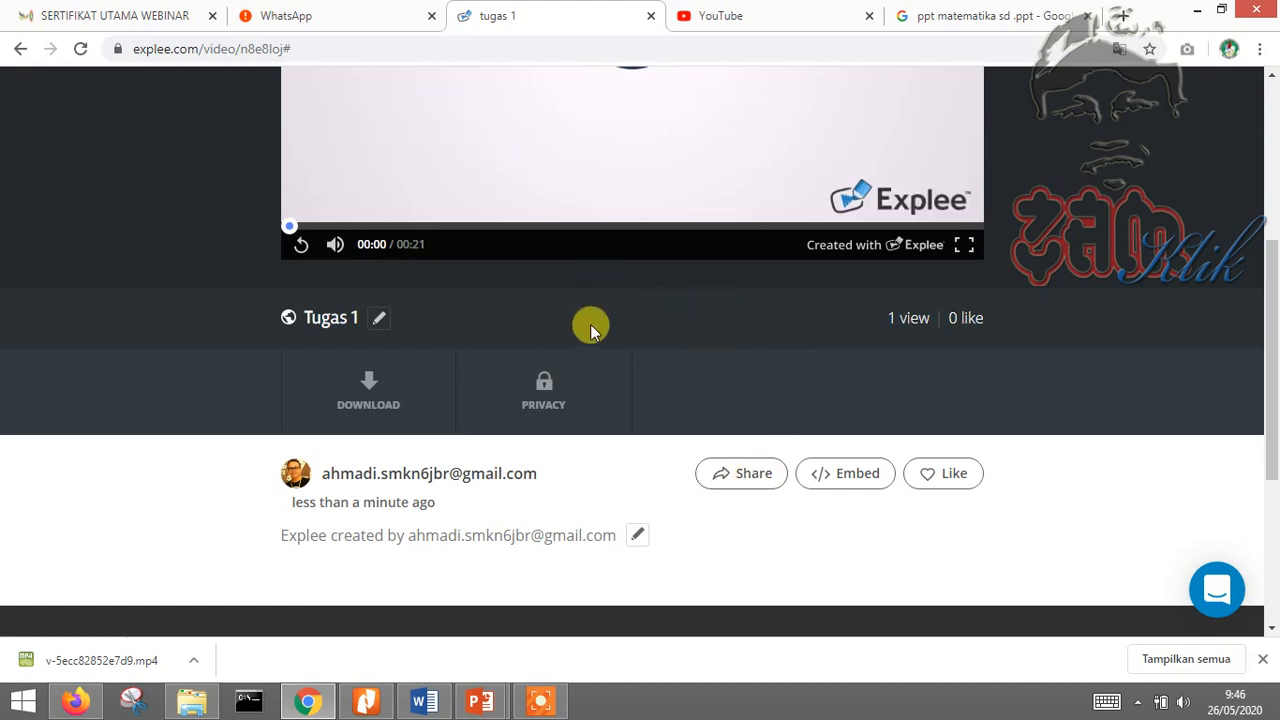
pyautogui.scroll(4, 590, 324)
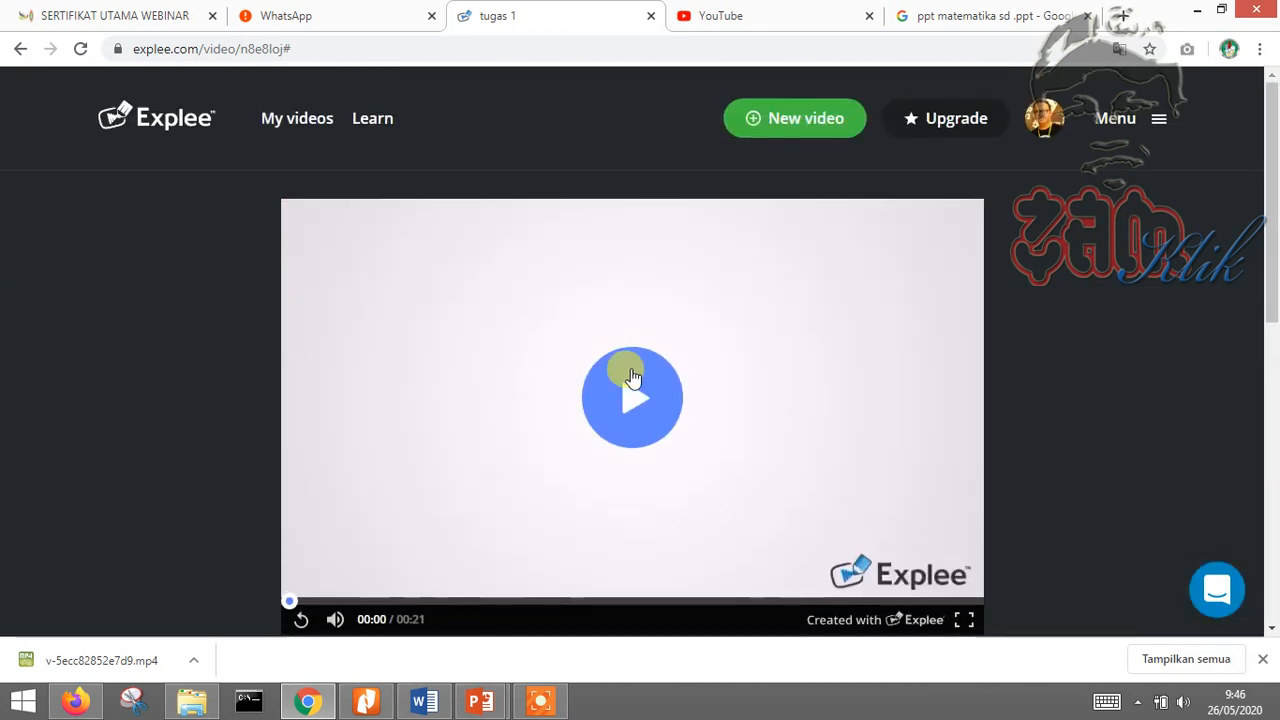
pyautogui.moveTo(540, 712)
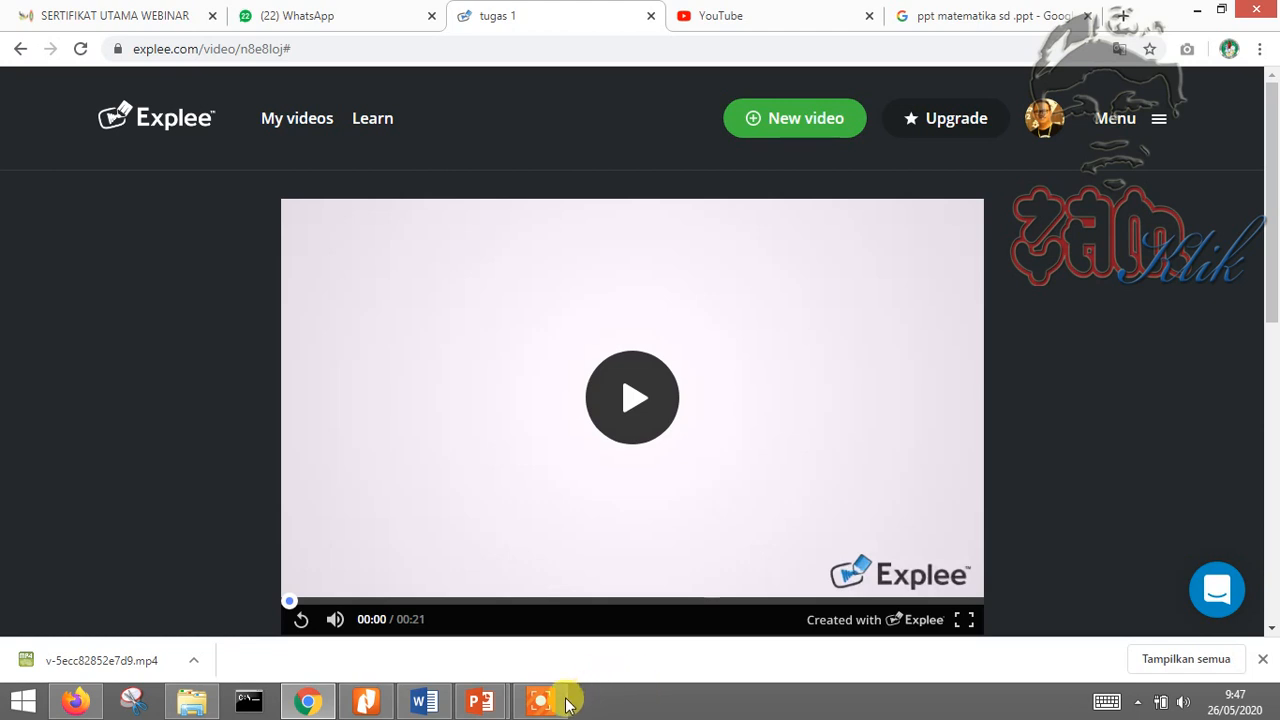
pyautogui.moveTo(545, 705)
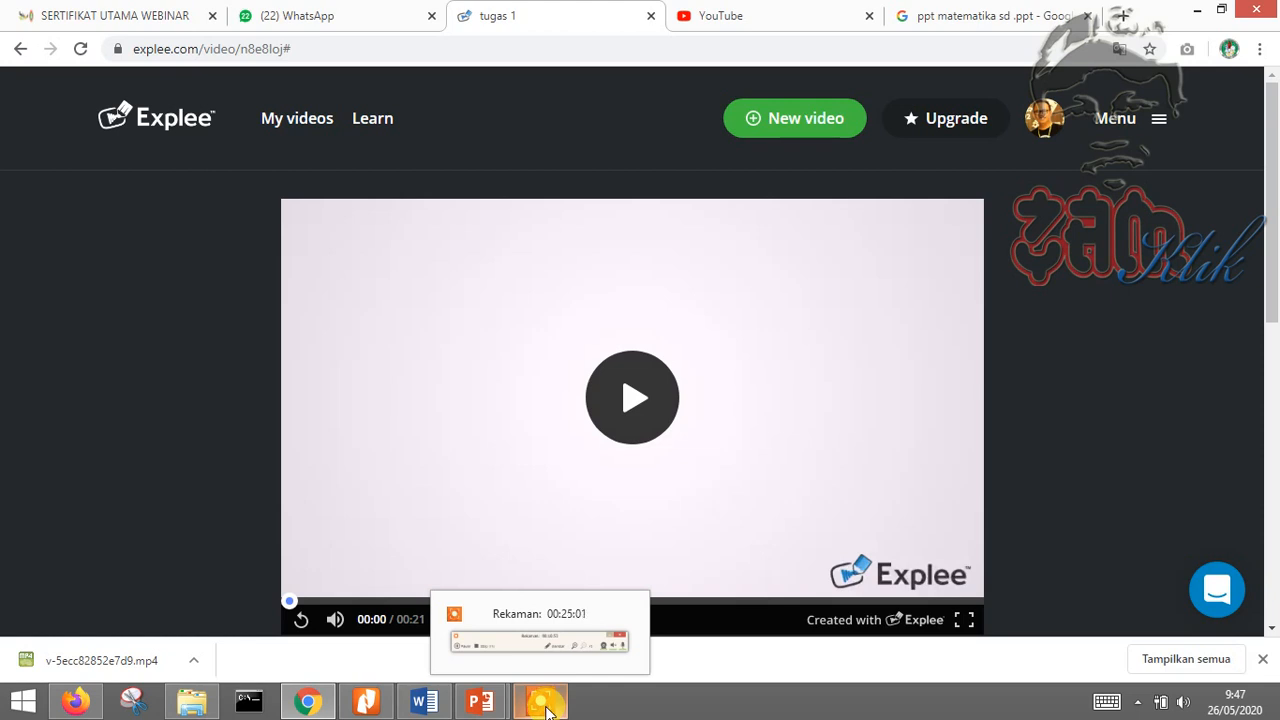
pyautogui.click(545, 705)
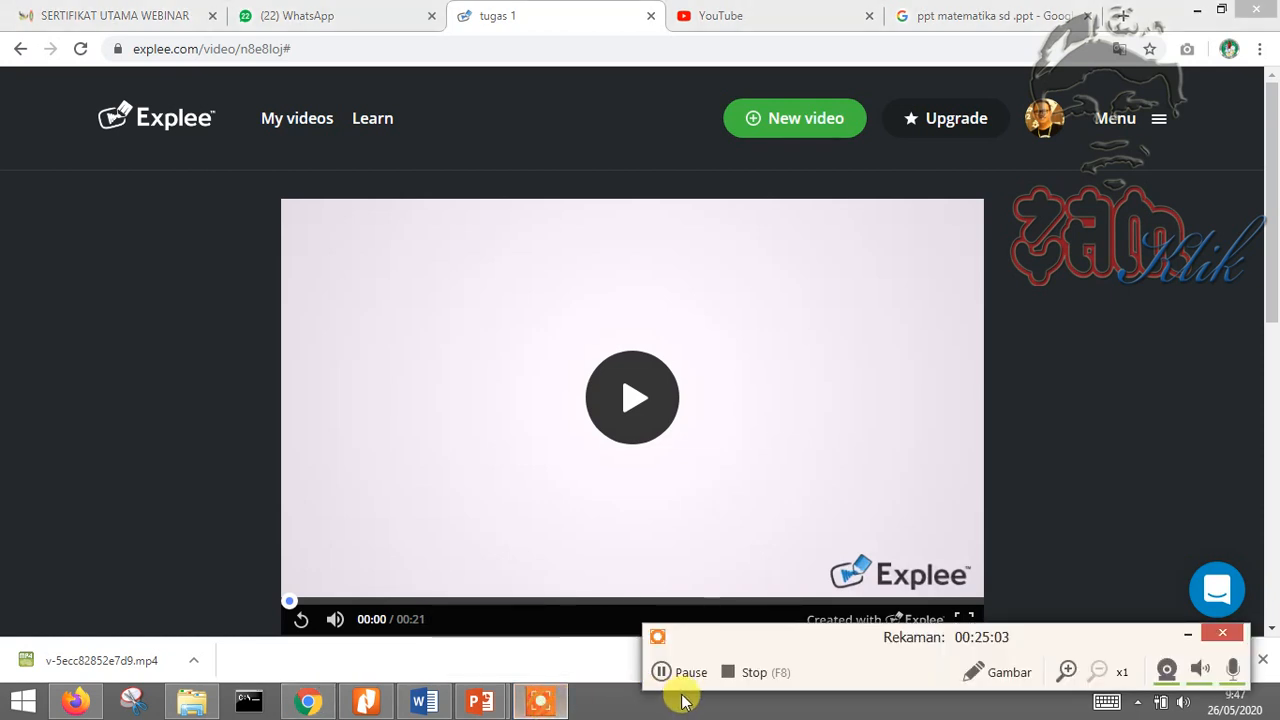